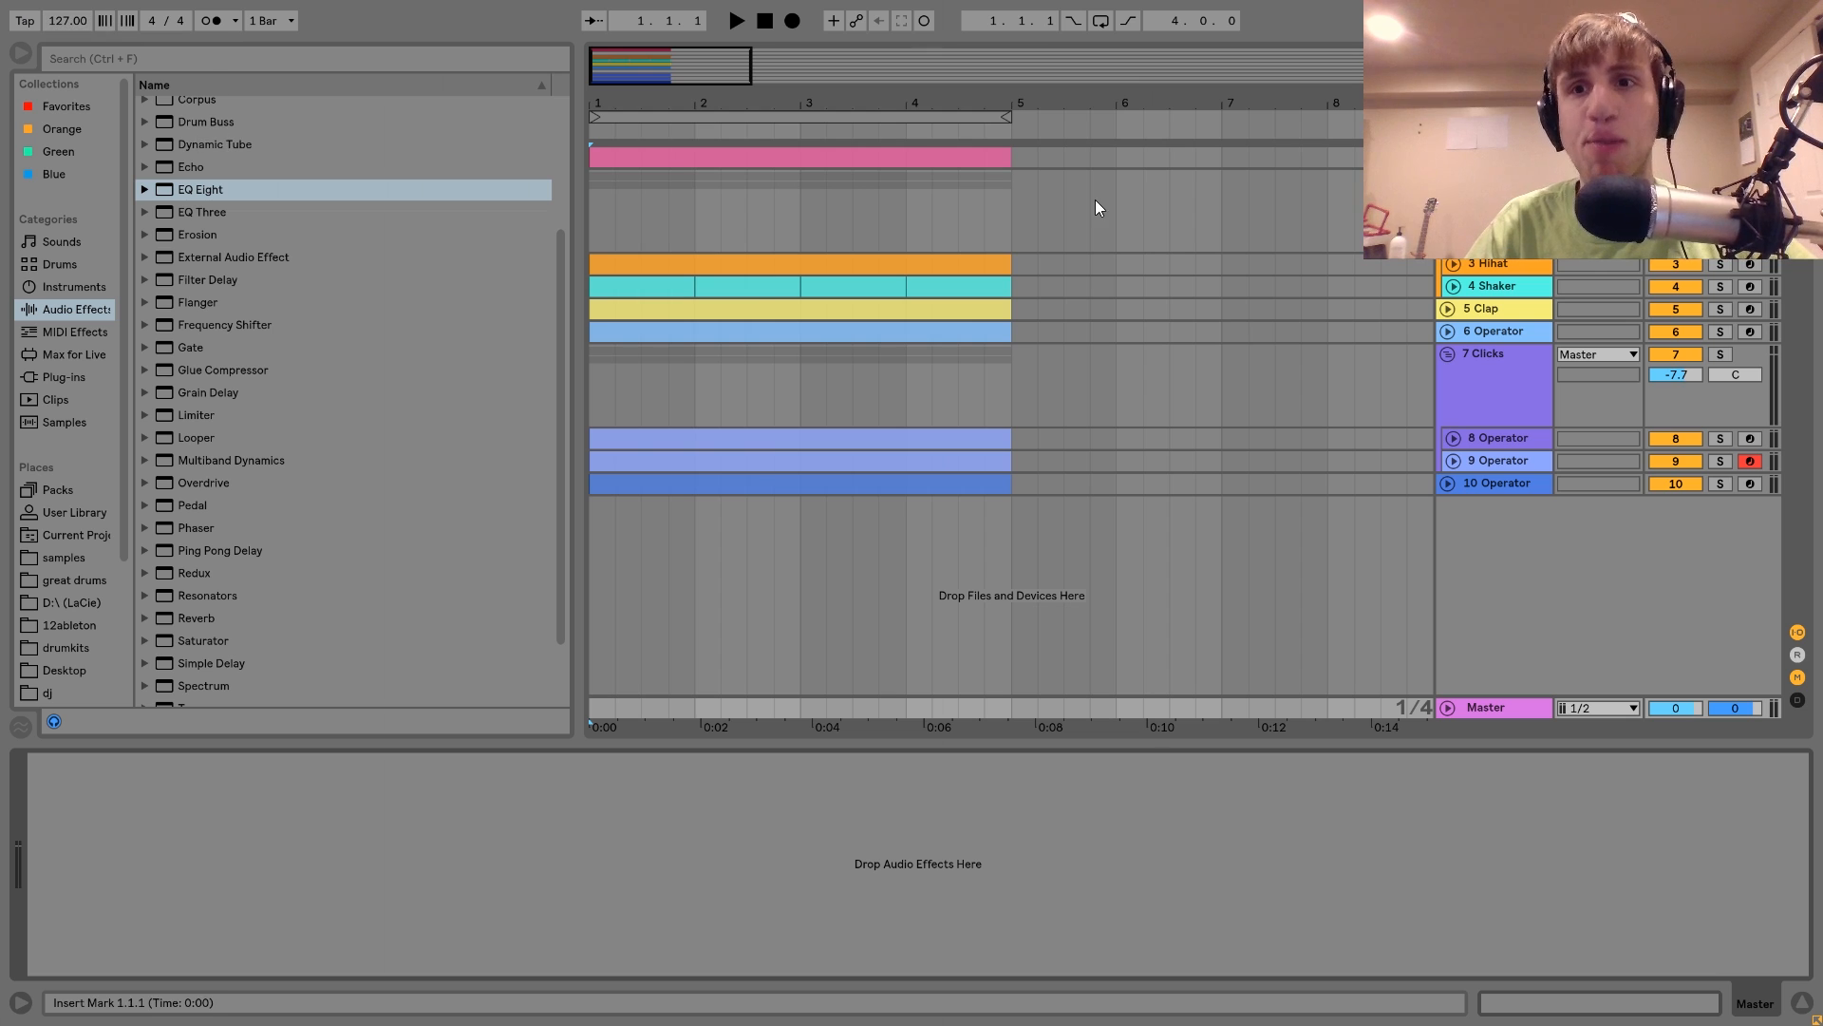
# Step: Unfold the Kick track and audition its pattern in solo
pyautogui.click(1493, 158)
pyautogui.click(1448, 157)
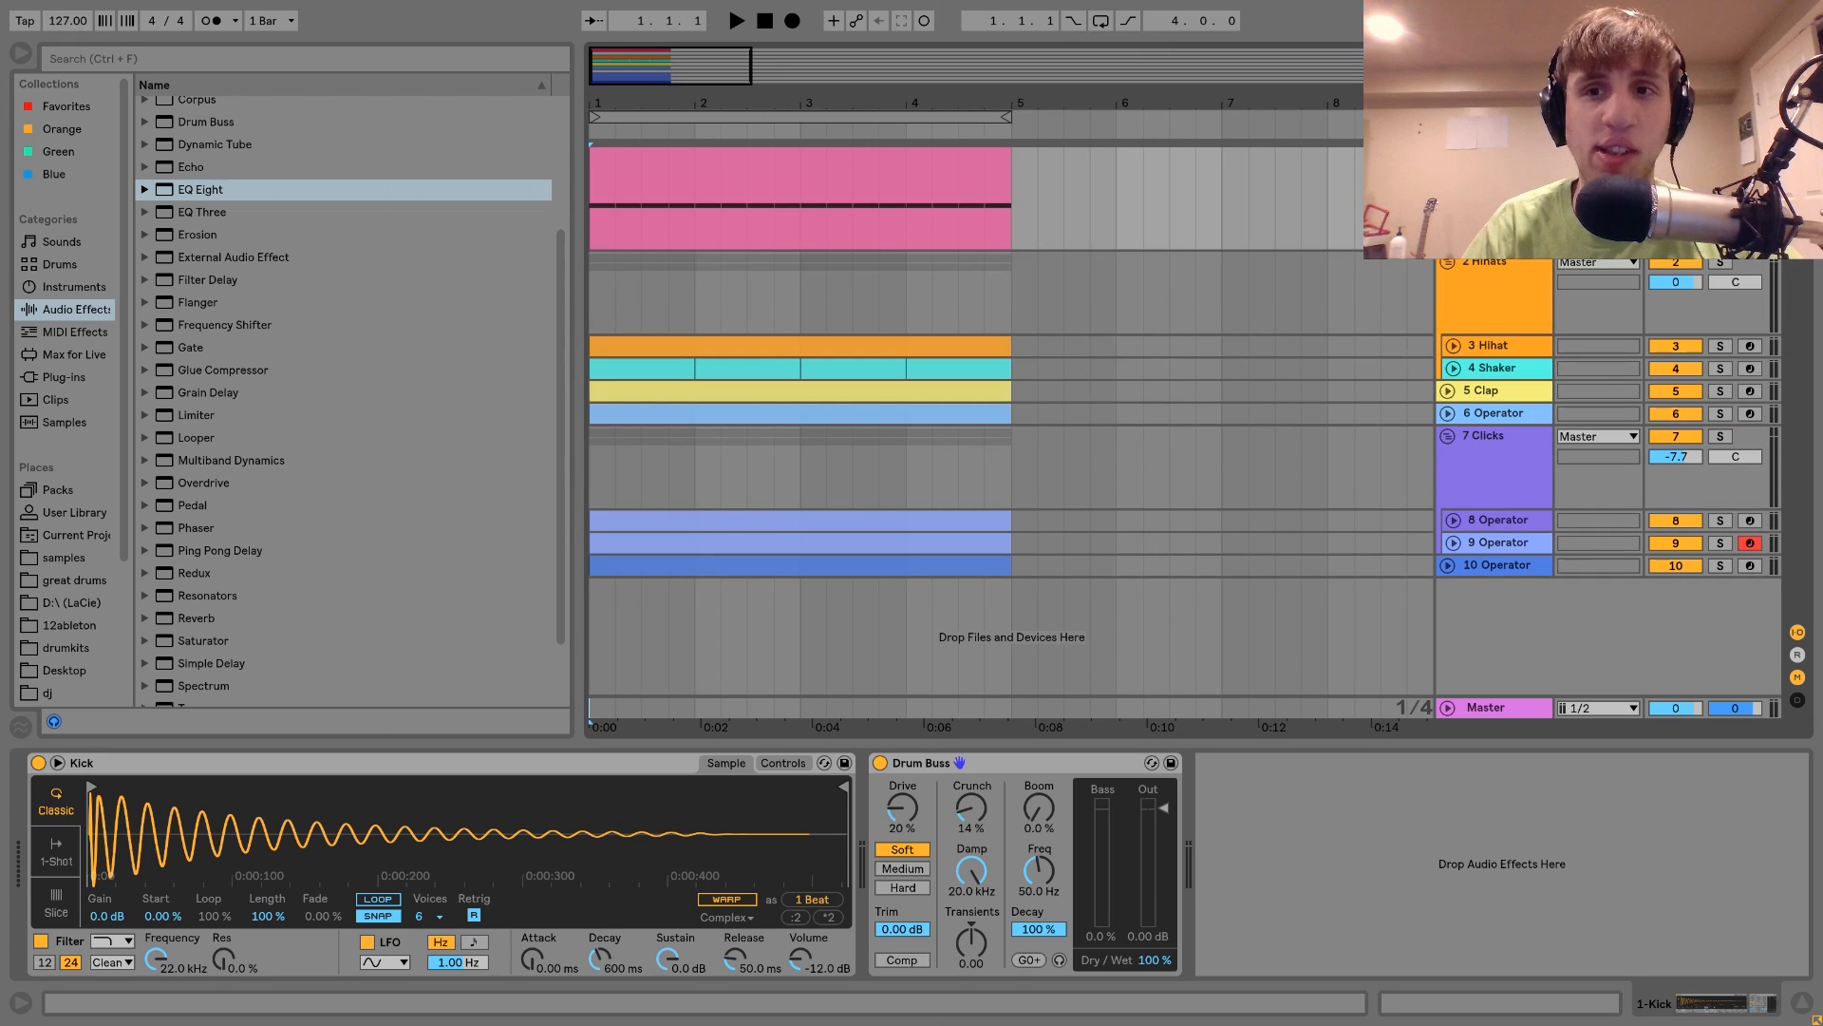
pyautogui.press('space')
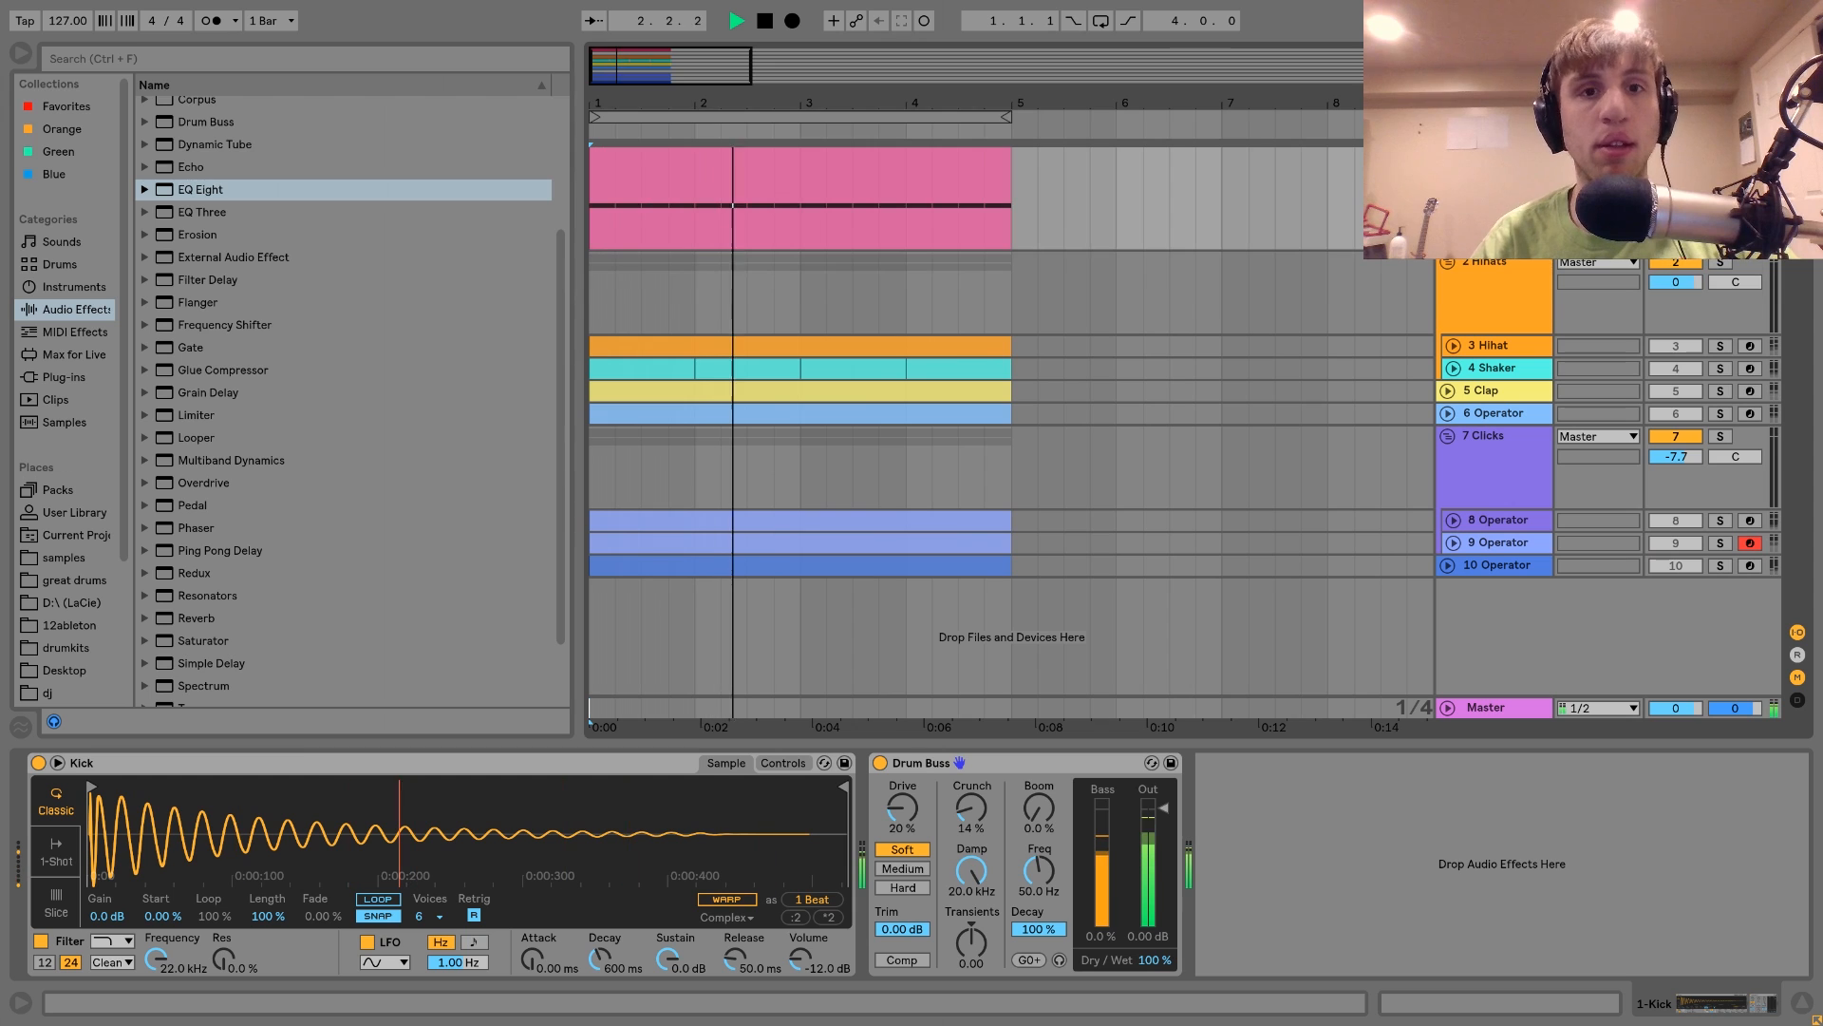
pyautogui.press('space')
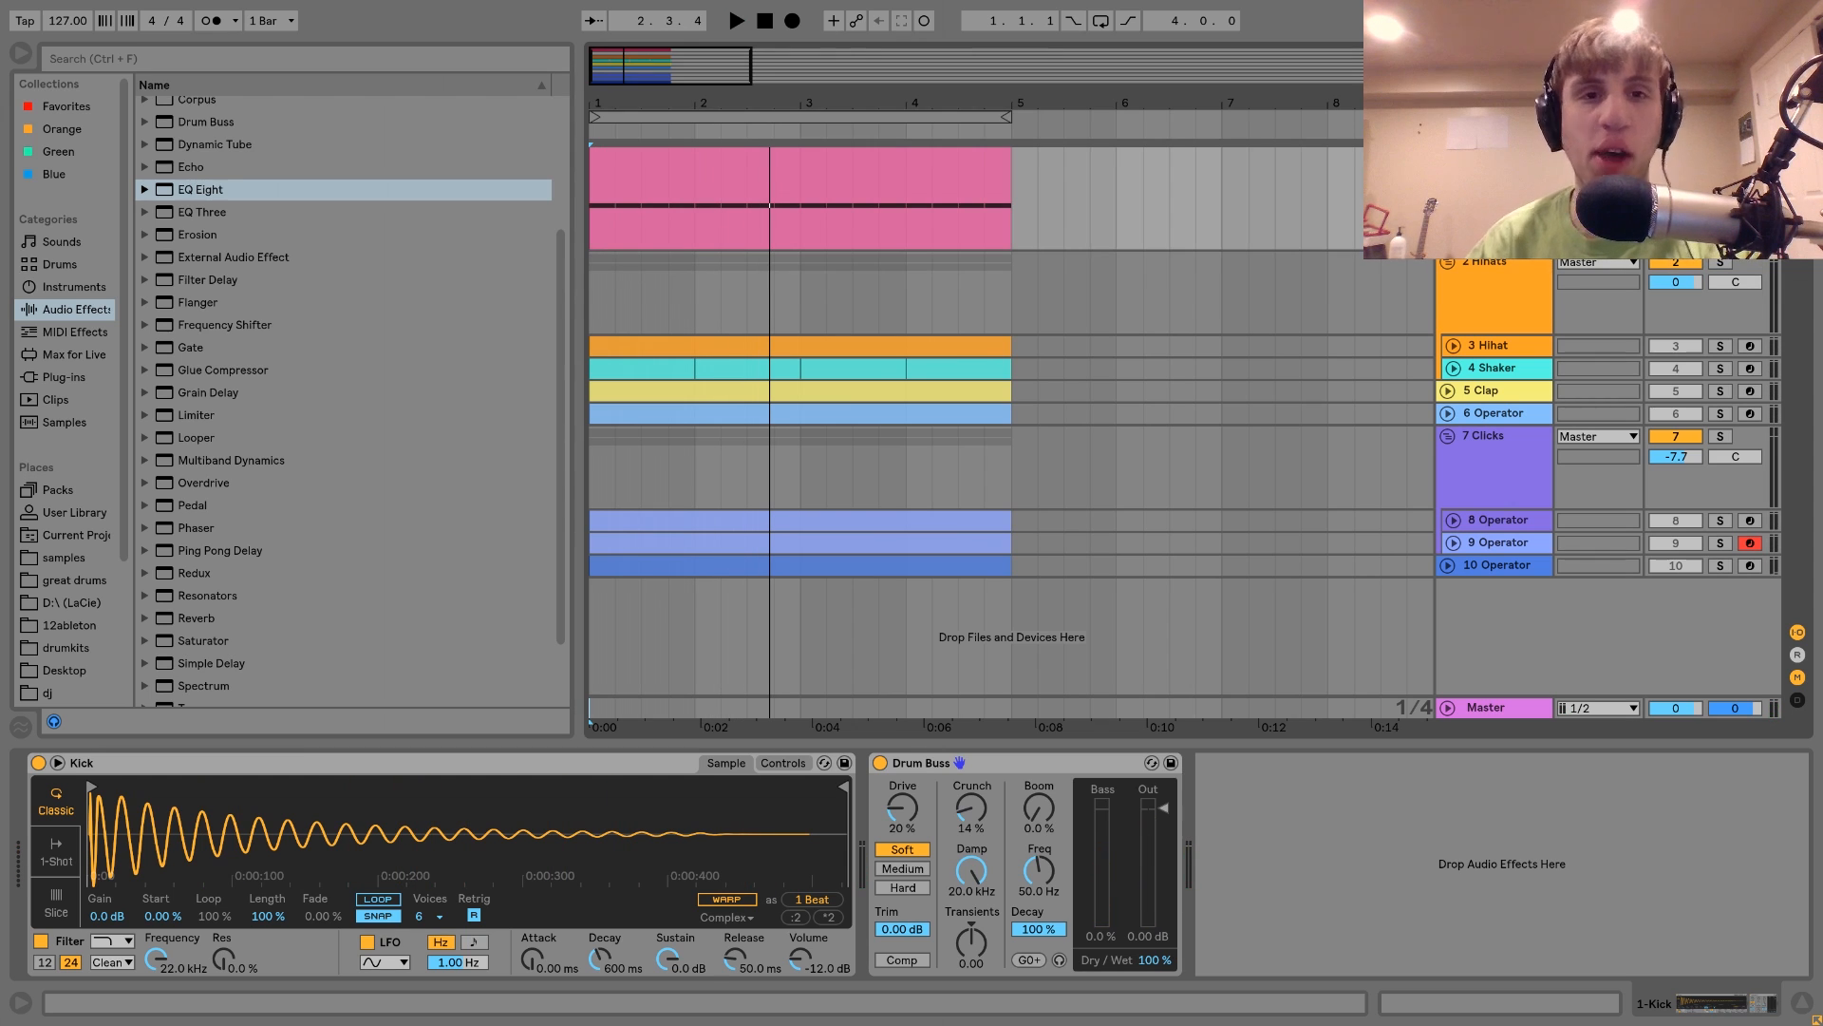
pyautogui.press('space')
pyautogui.press('space')
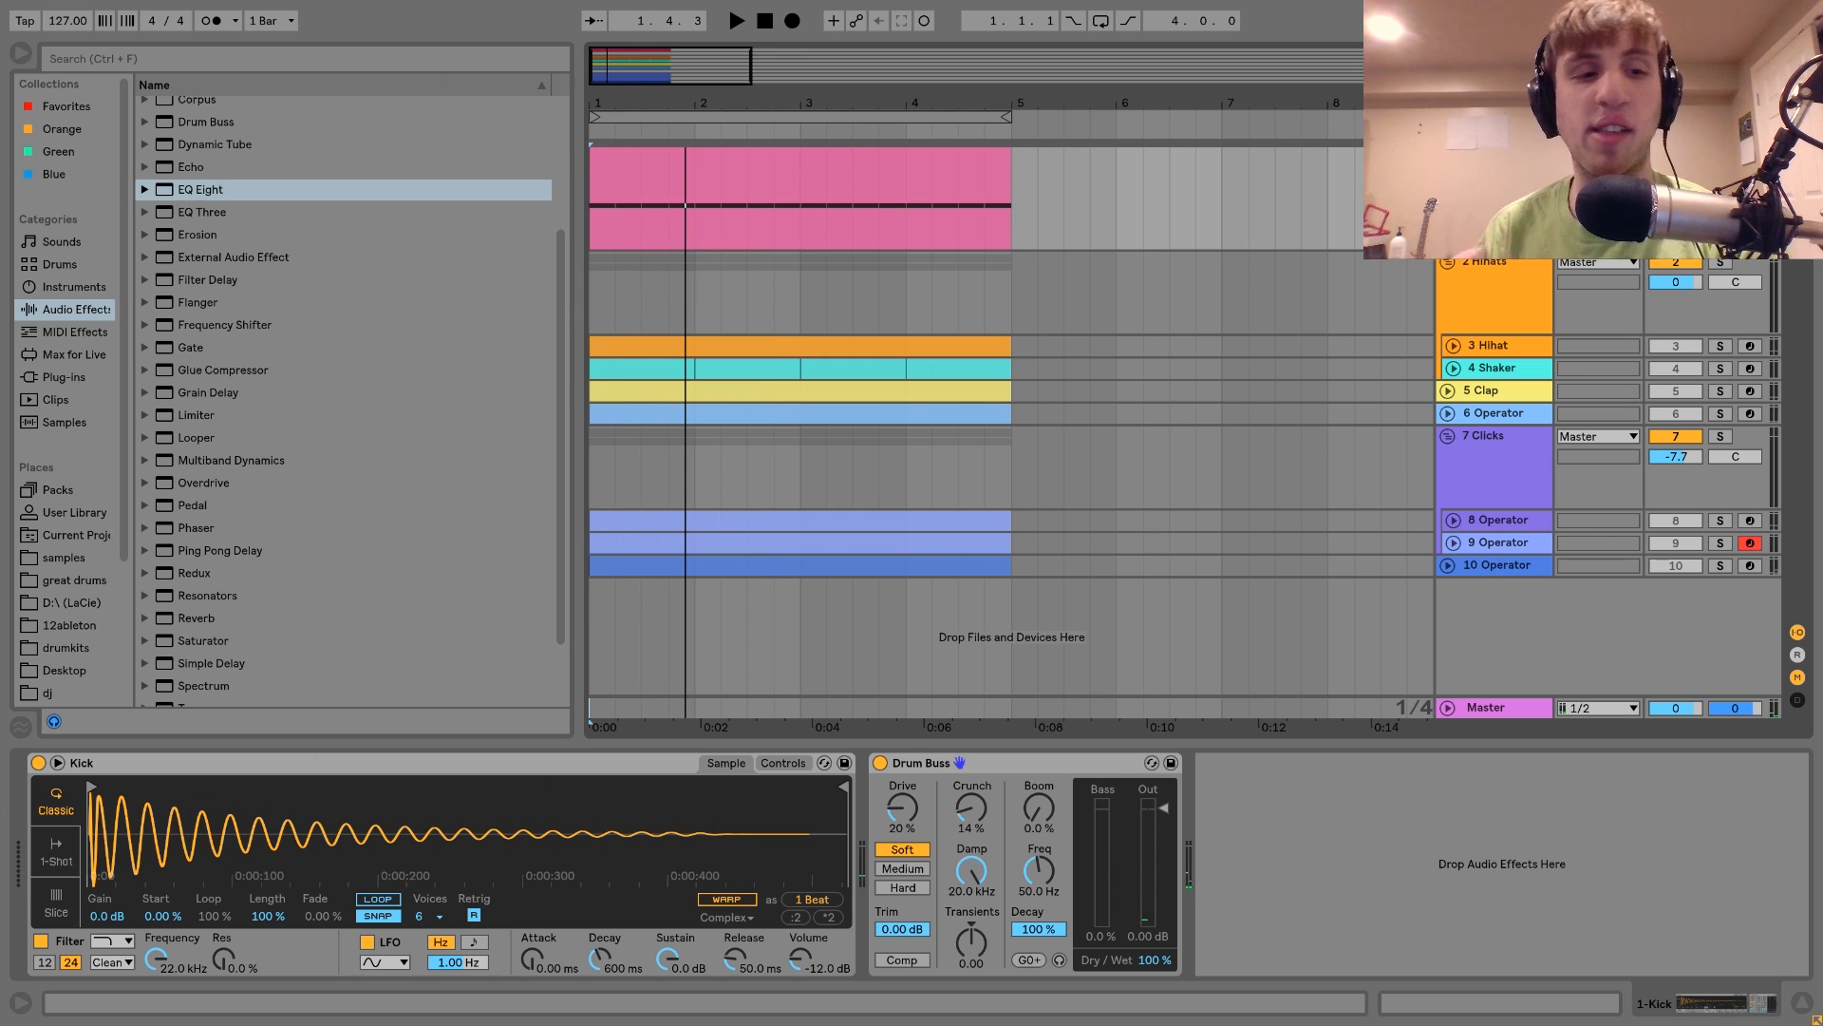
# Step: Compare the kick's sound with the Drum Buss effect enabled and bypassed
pyautogui.press('space')
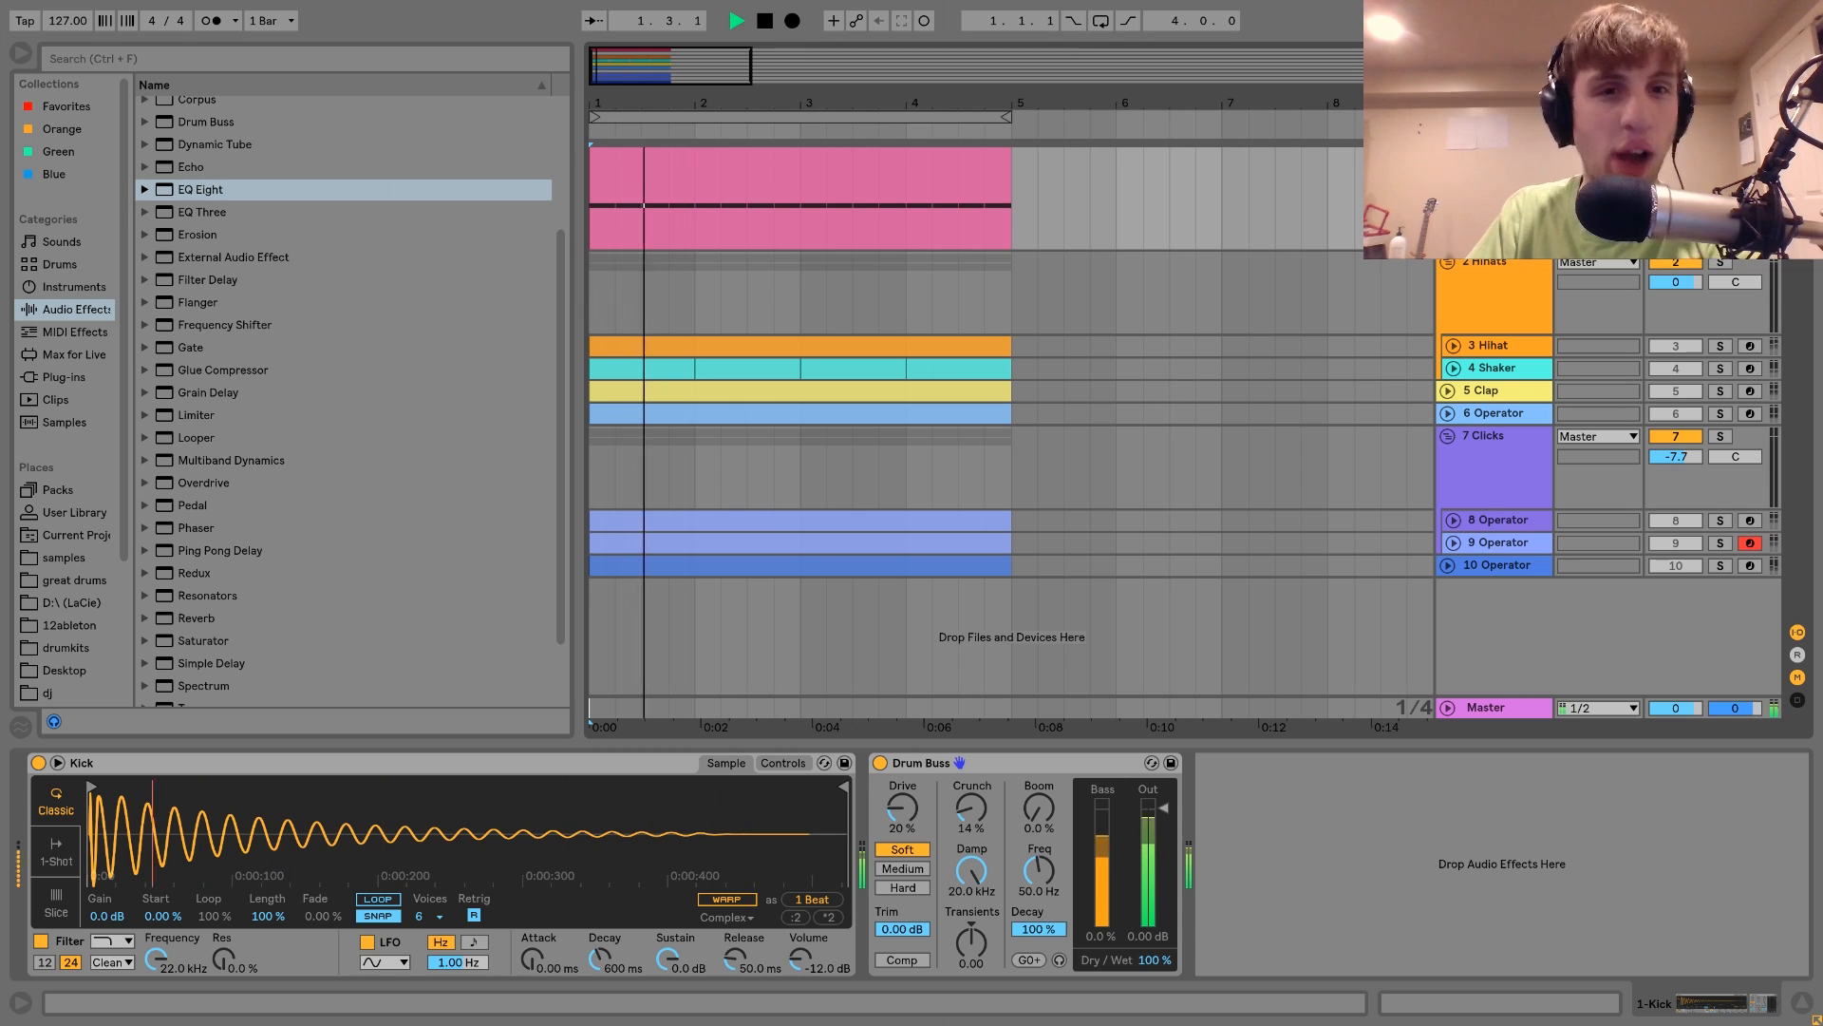
pyautogui.press('space')
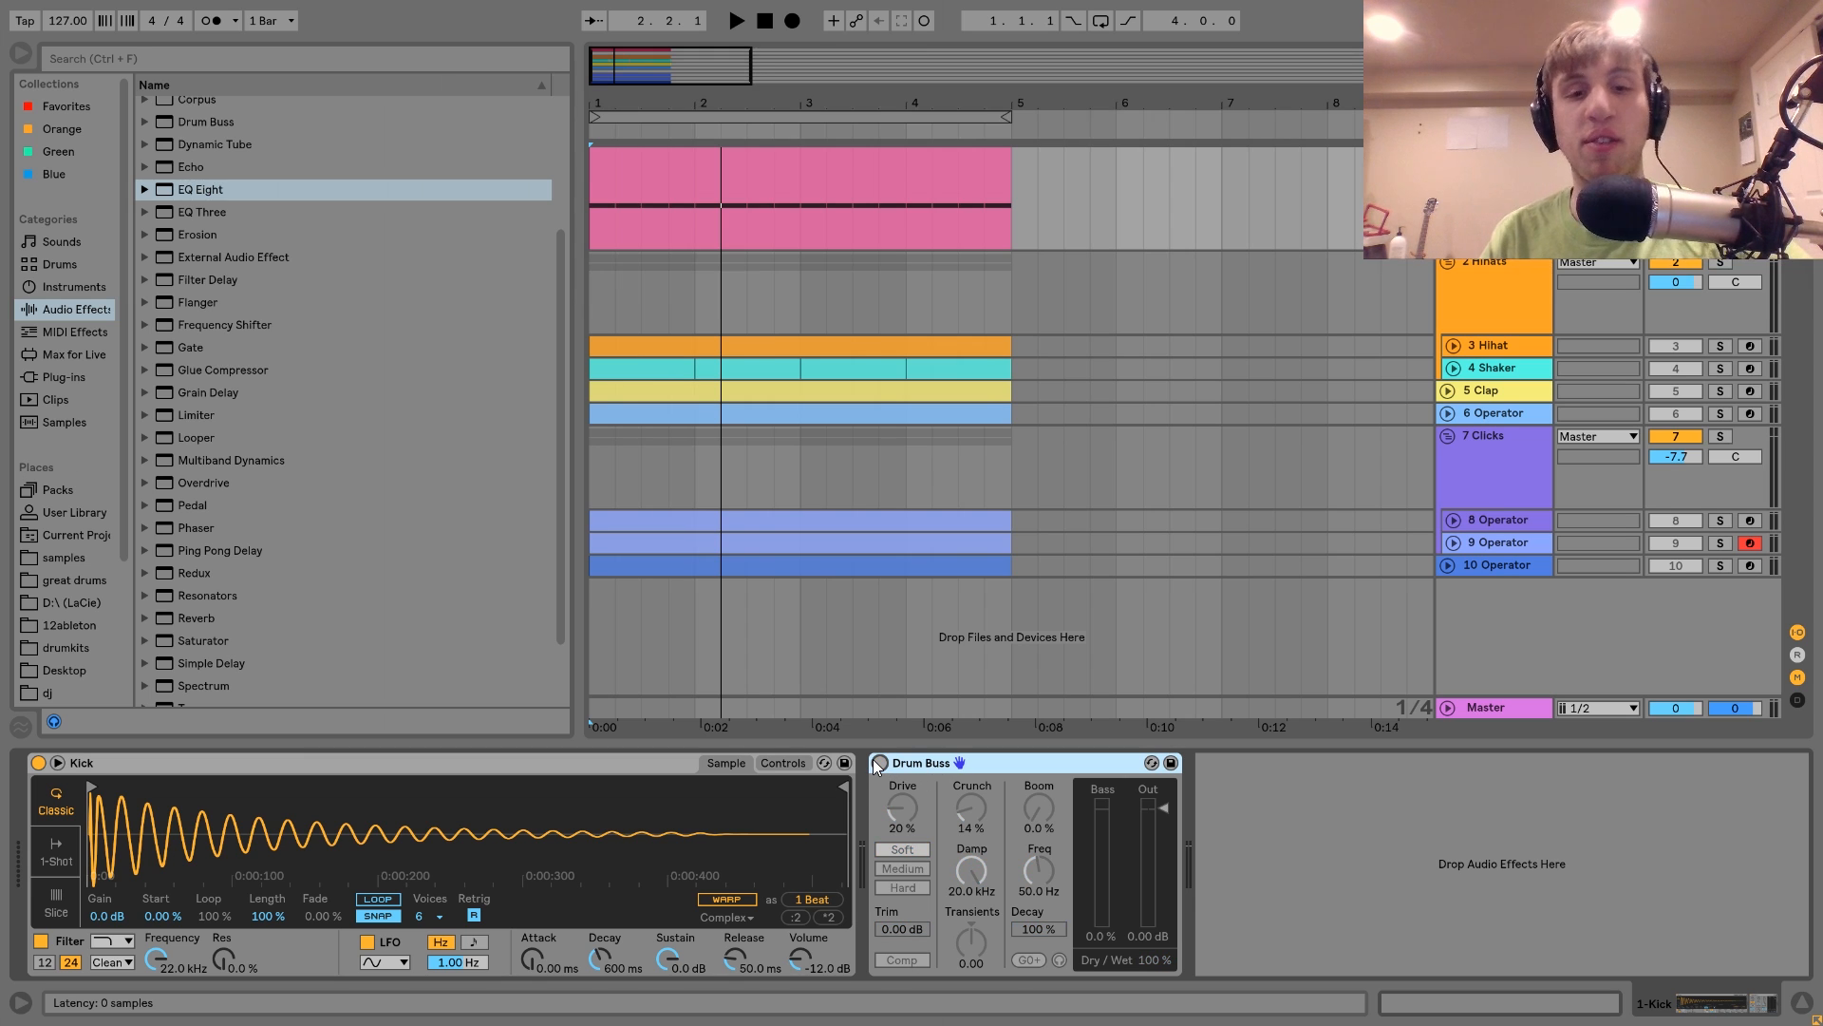
pyautogui.press('space')
pyautogui.press('space')
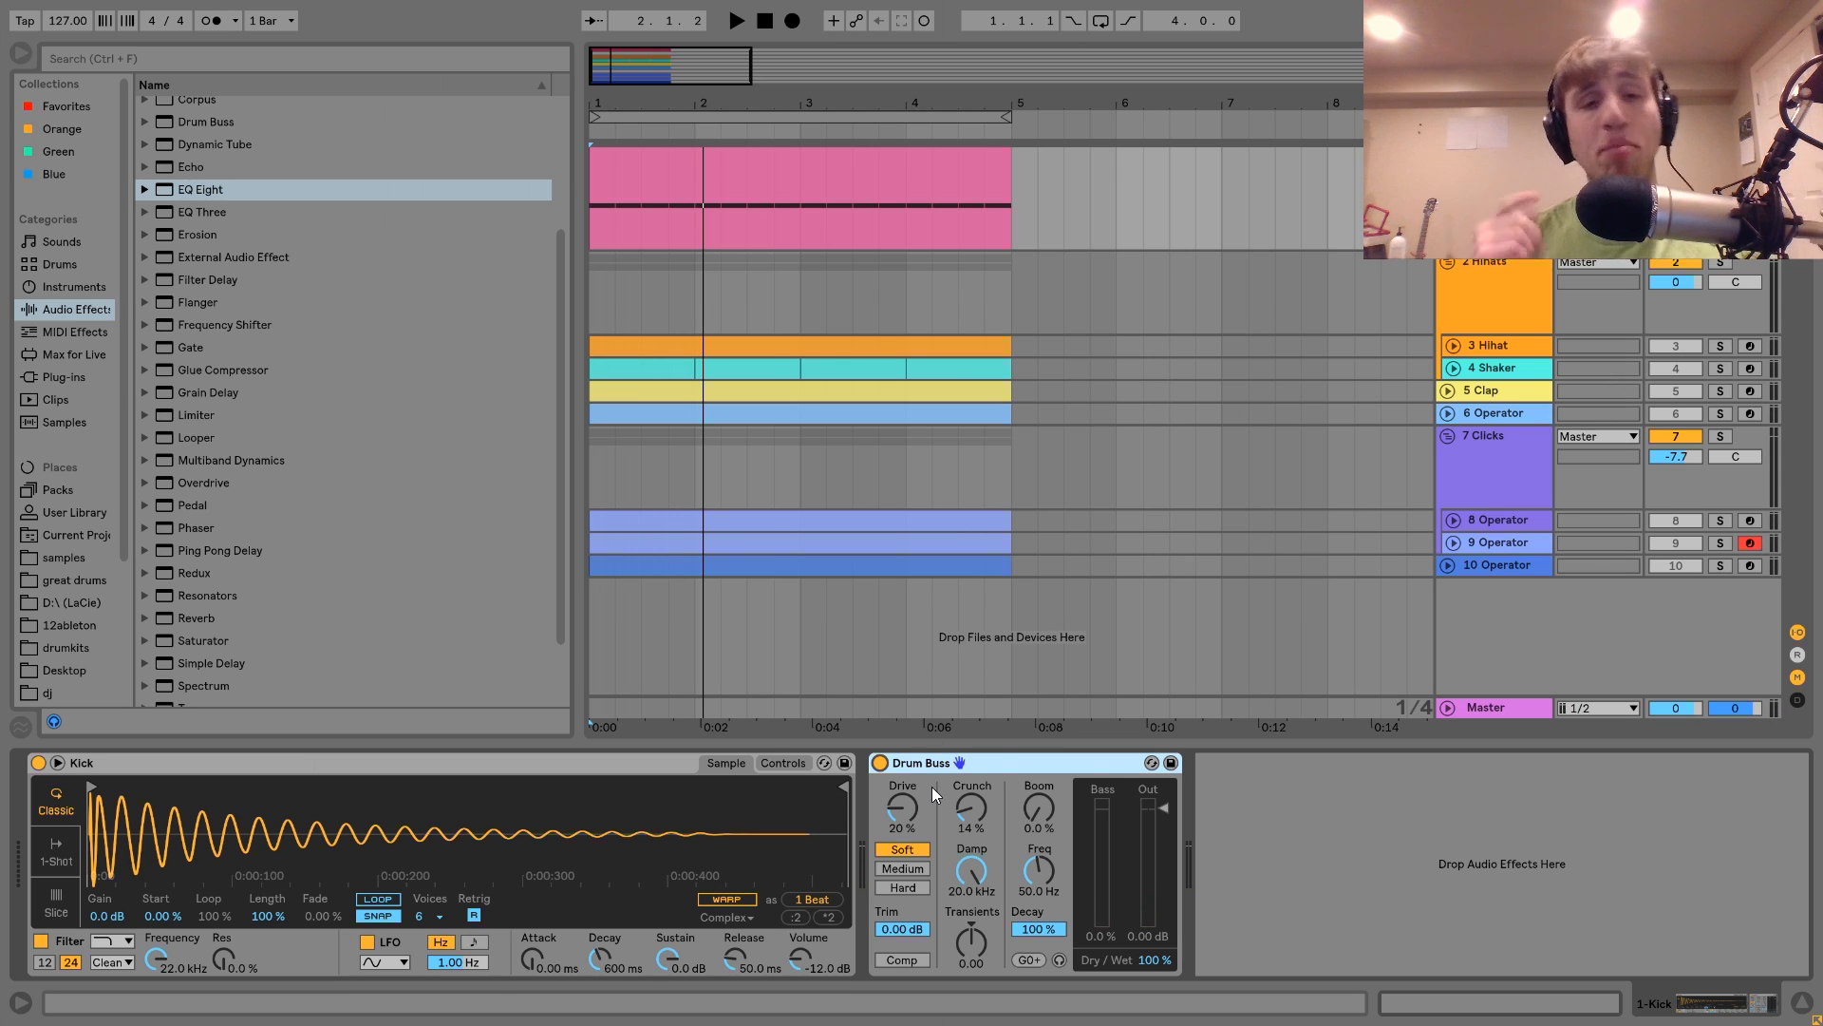
# Step: Solo the Hihats group, unfold its Hihat and Shaker tracks, and play the group
pyautogui.click(1507, 294)
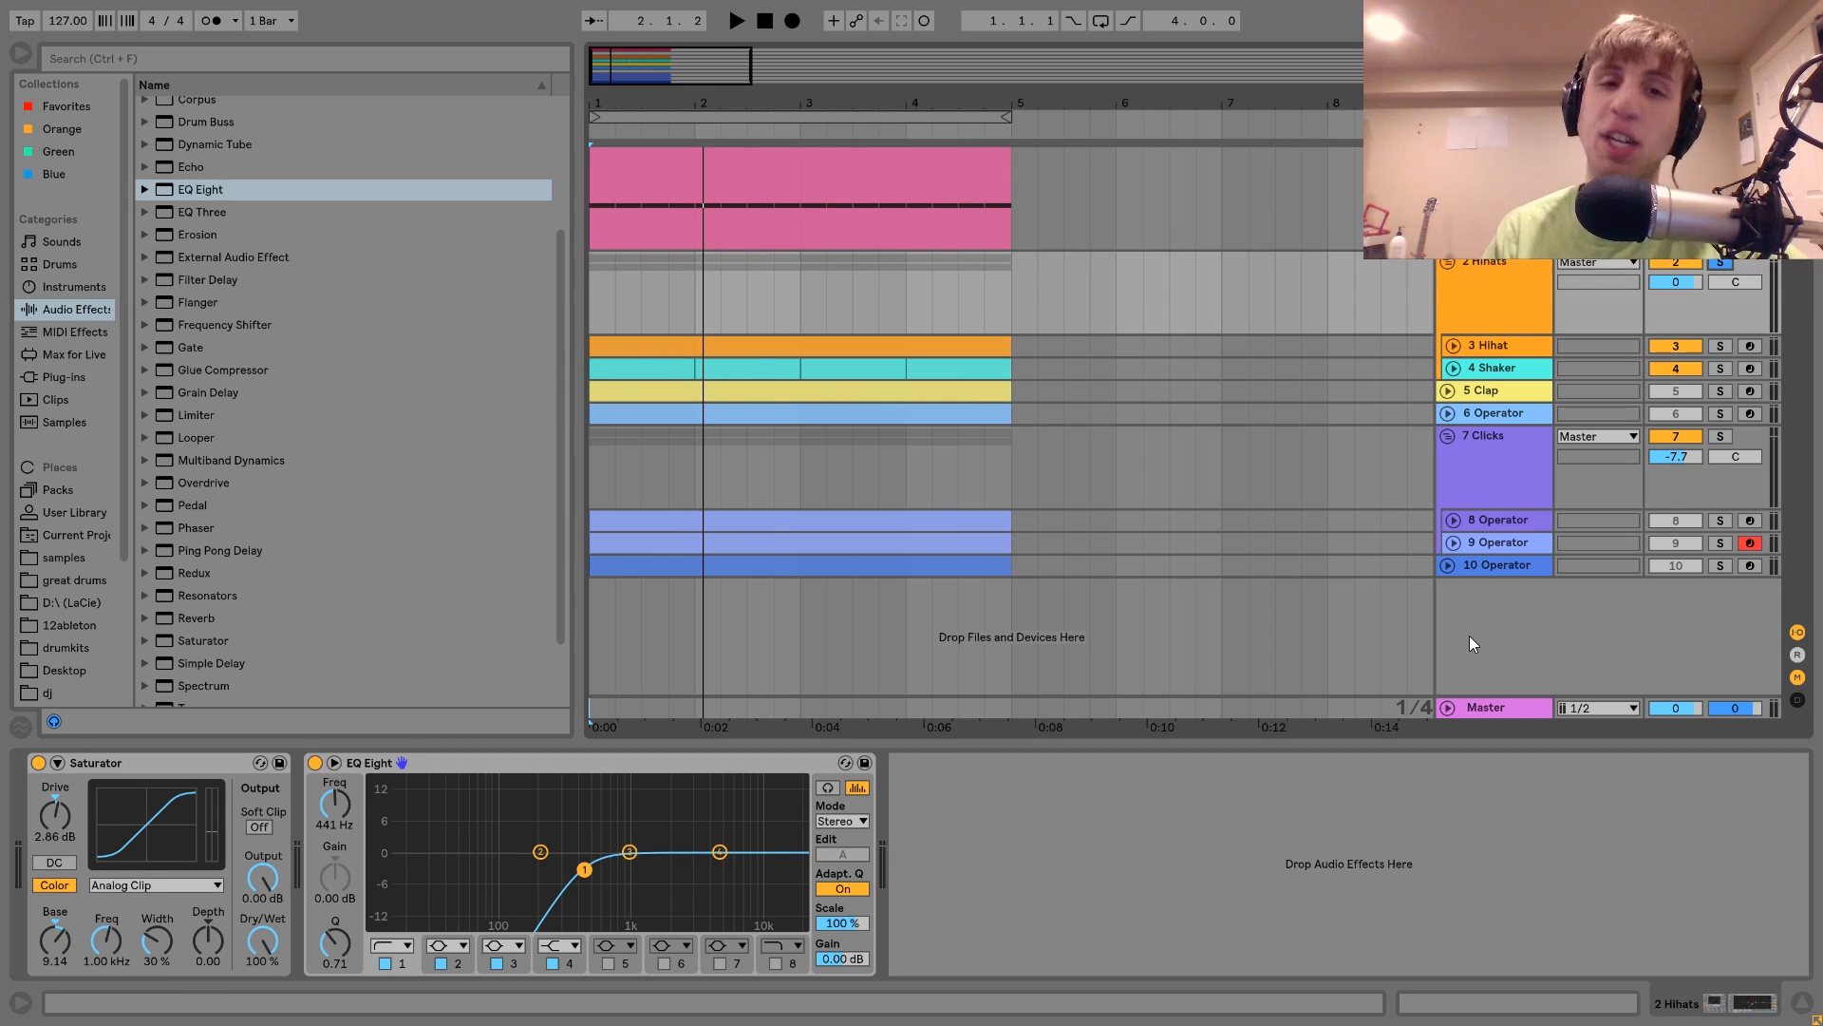
pyautogui.click(1468, 368)
pyautogui.click(1453, 345)
pyautogui.press('space')
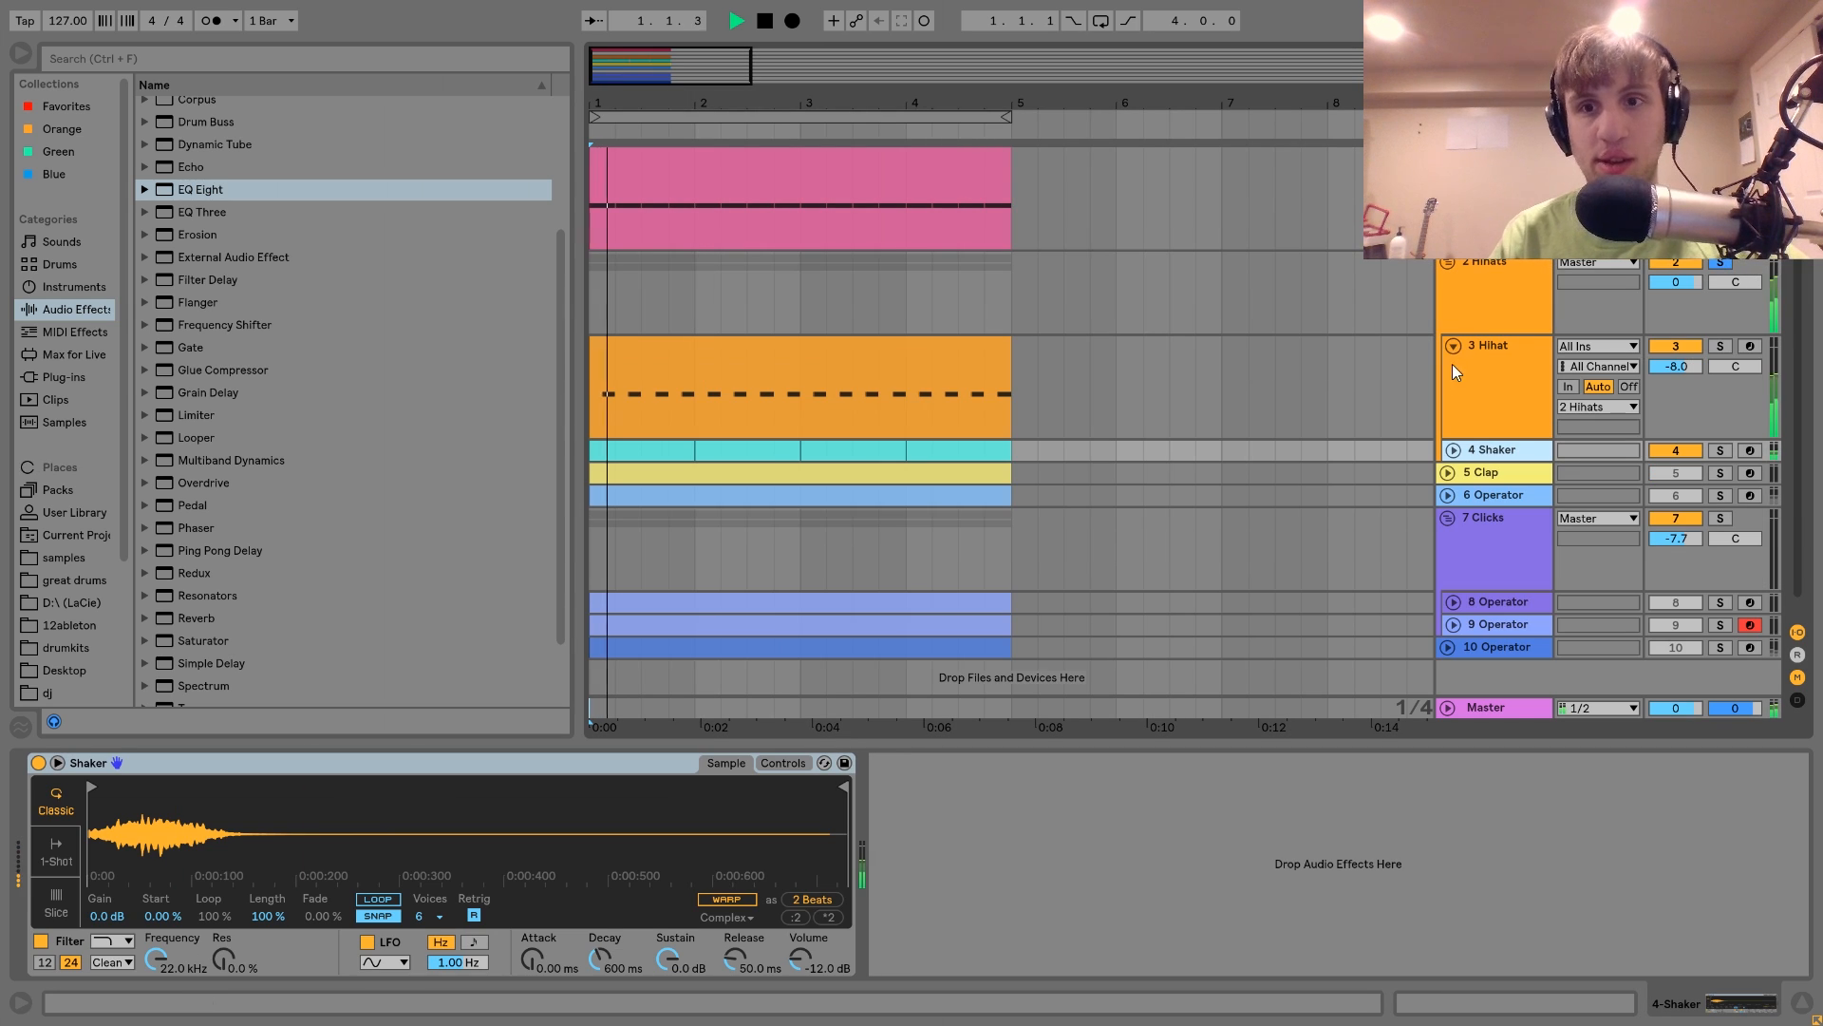
pyautogui.click(1453, 451)
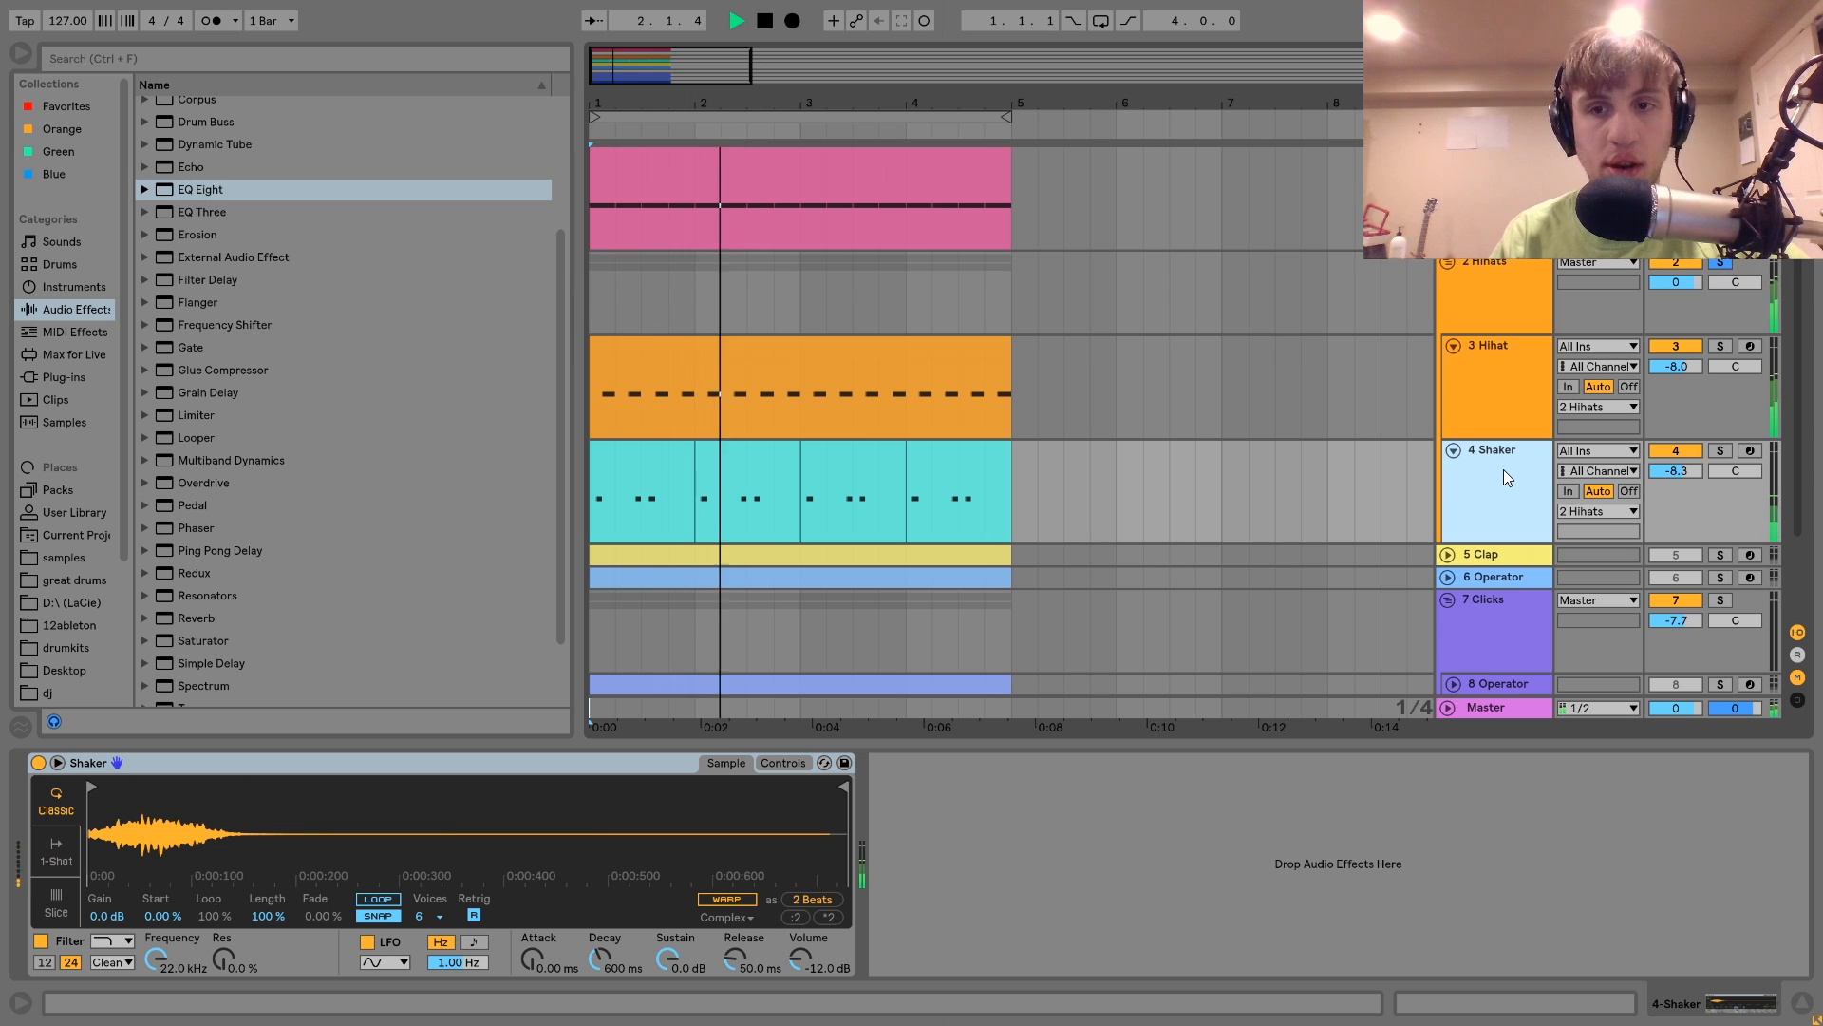
pyautogui.press('space')
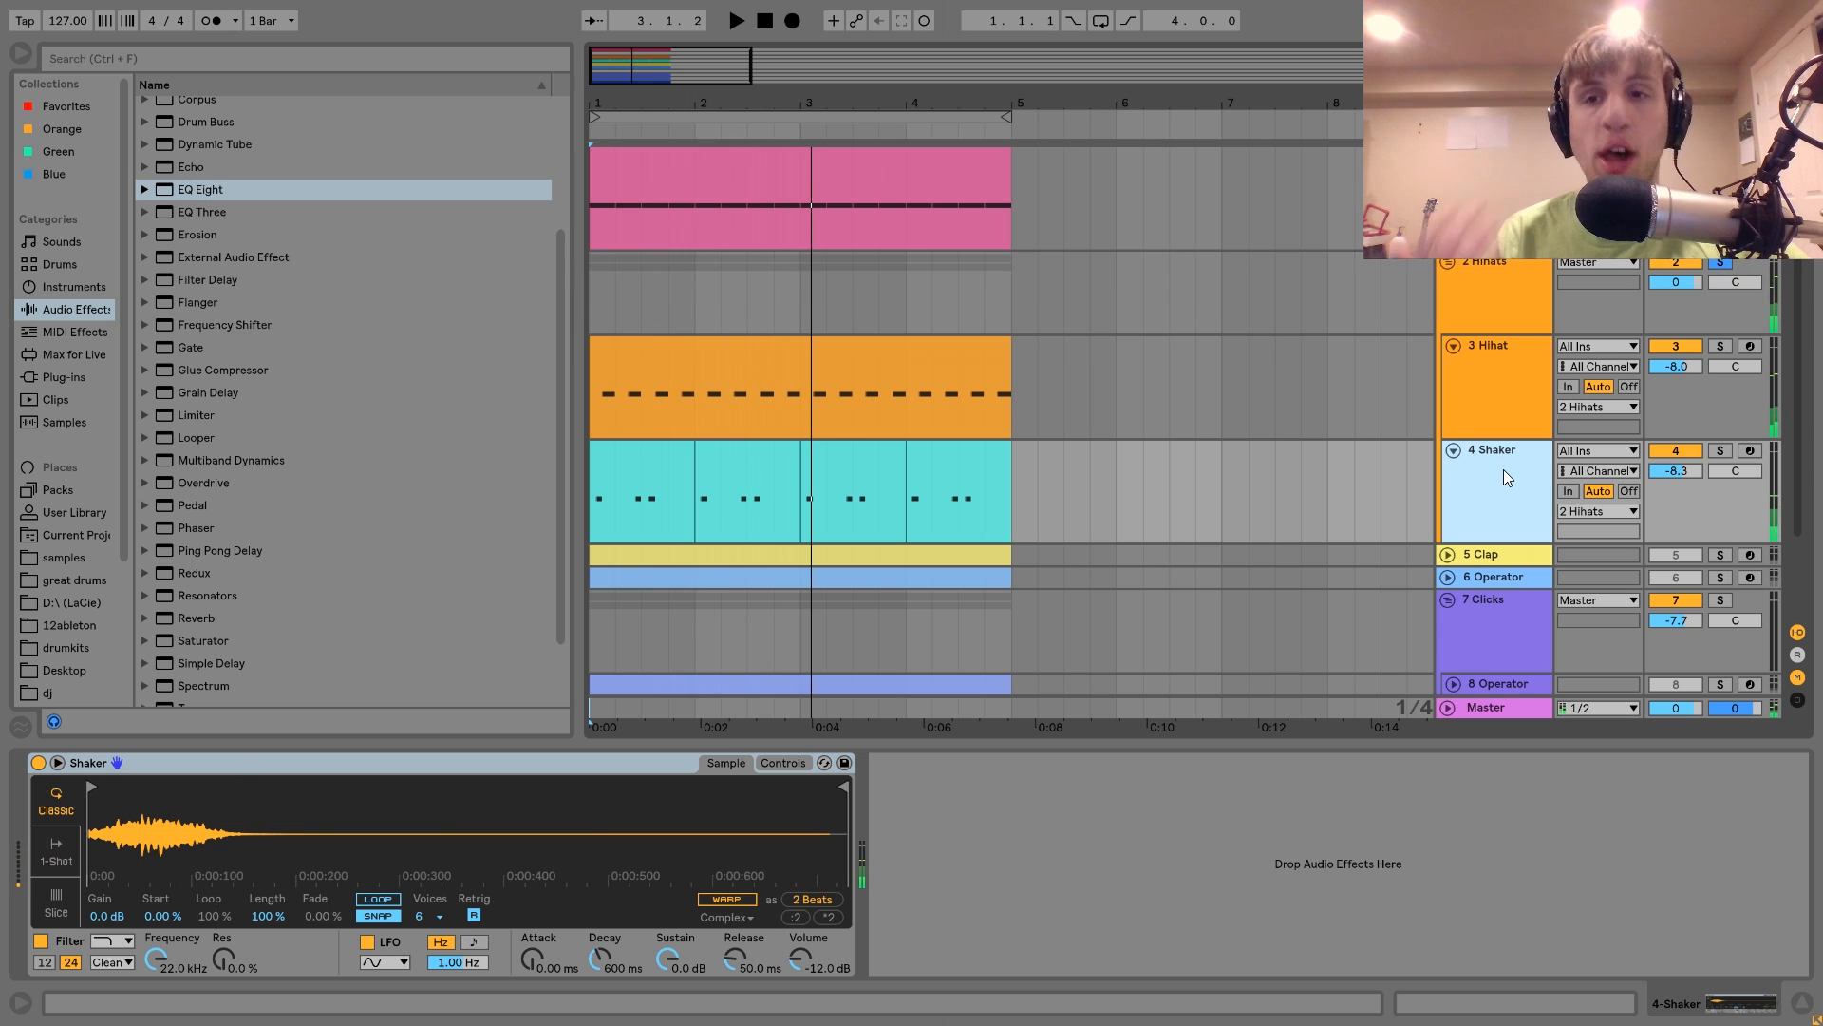
# Step: Audition the Hihat track in solo, followed by the Shaker track in solo
pyautogui.click(1490, 413)
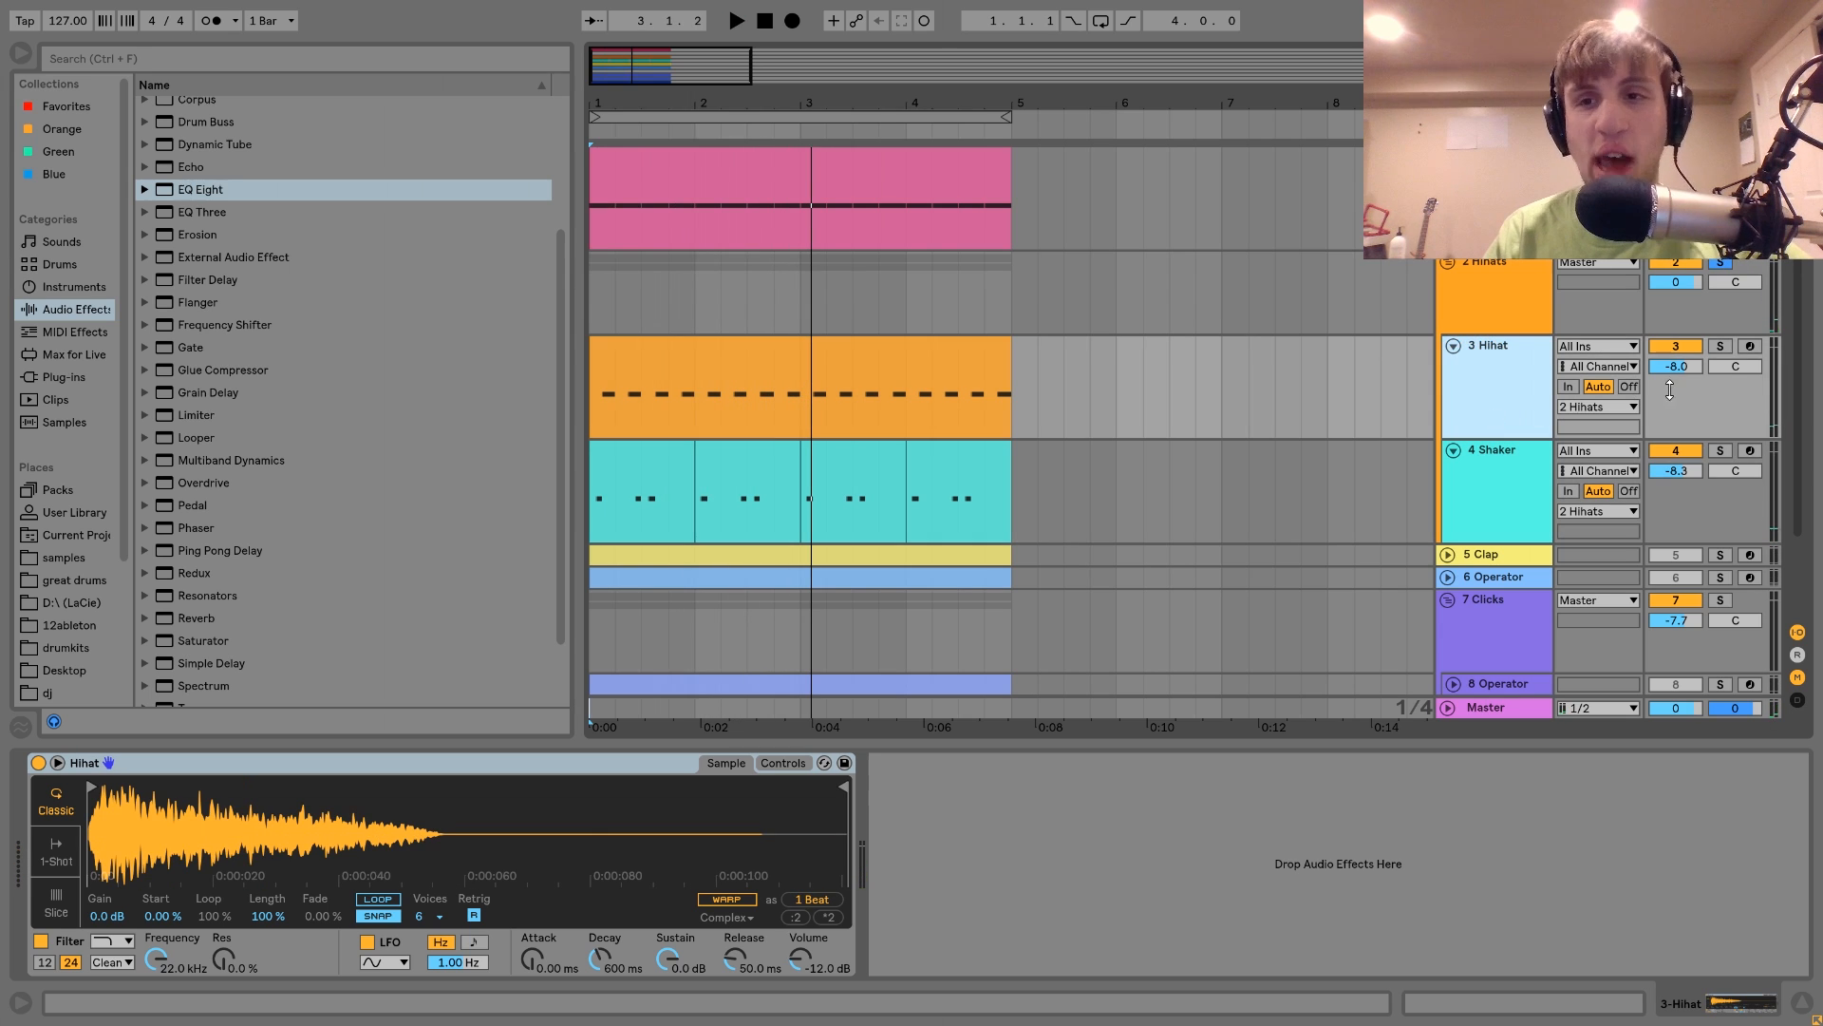
pyautogui.click(1722, 347)
pyautogui.press('space')
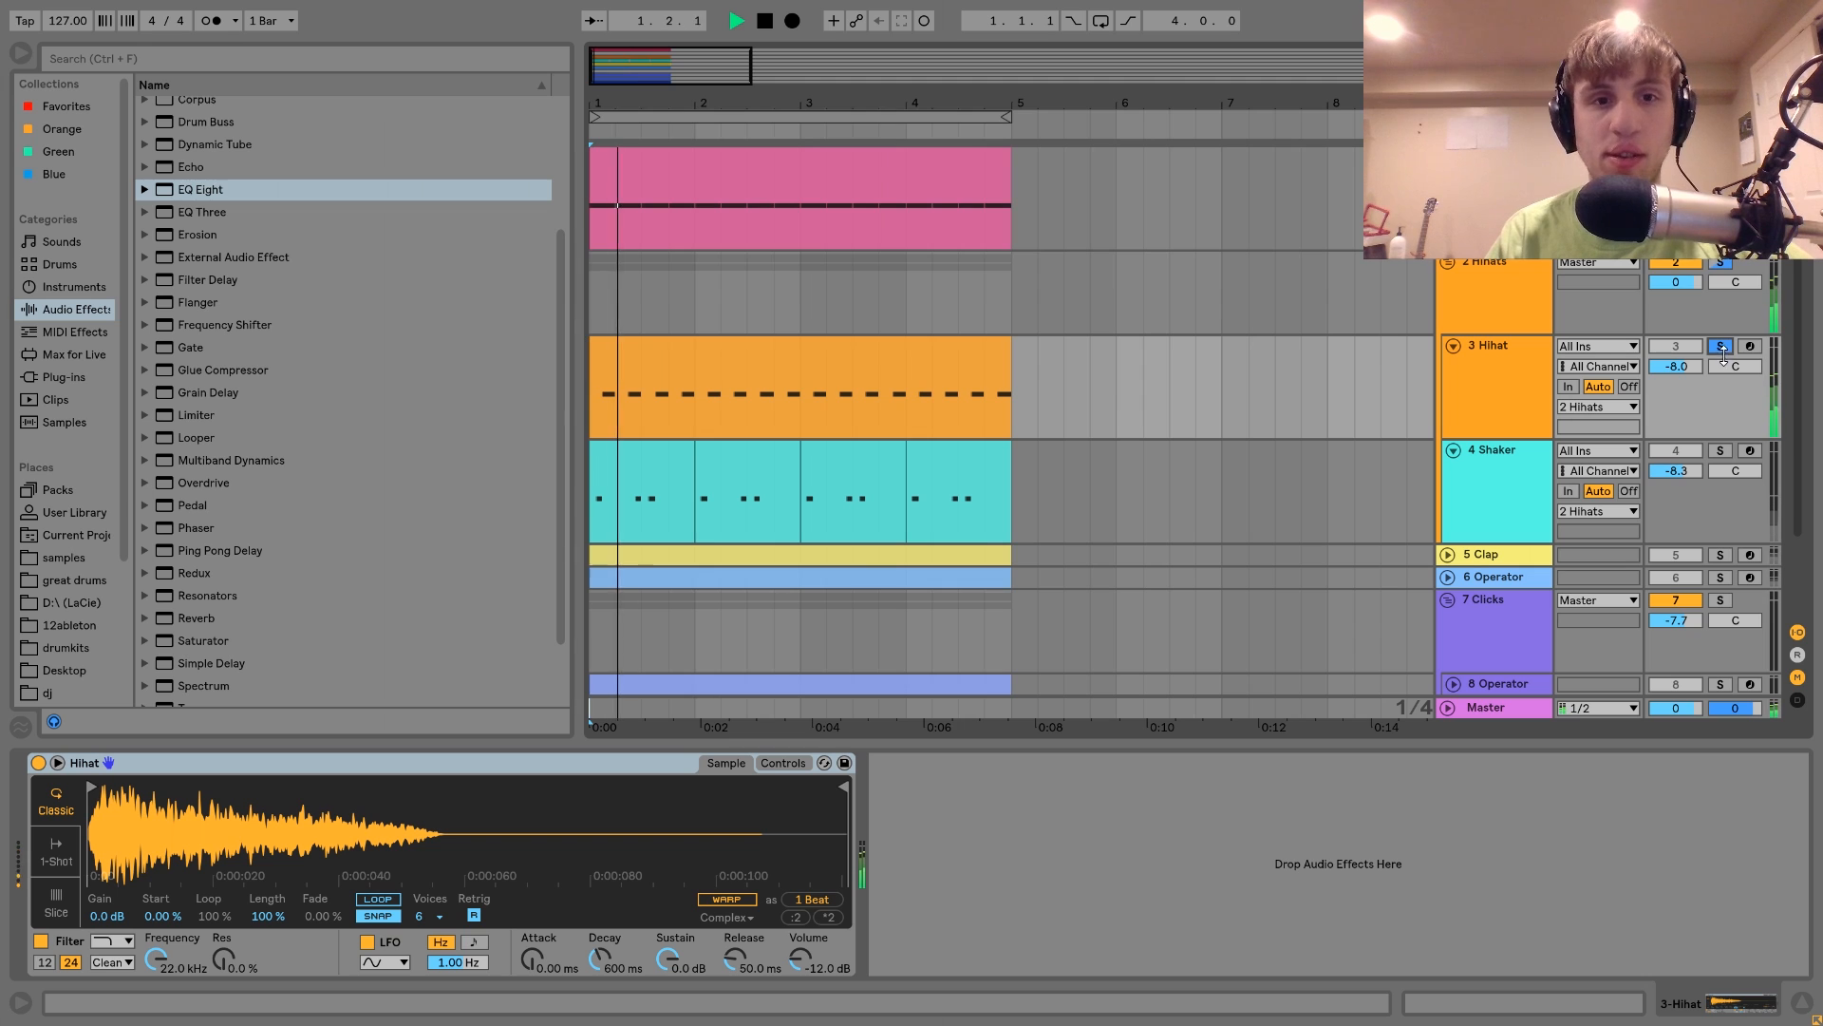
pyautogui.click(1724, 452)
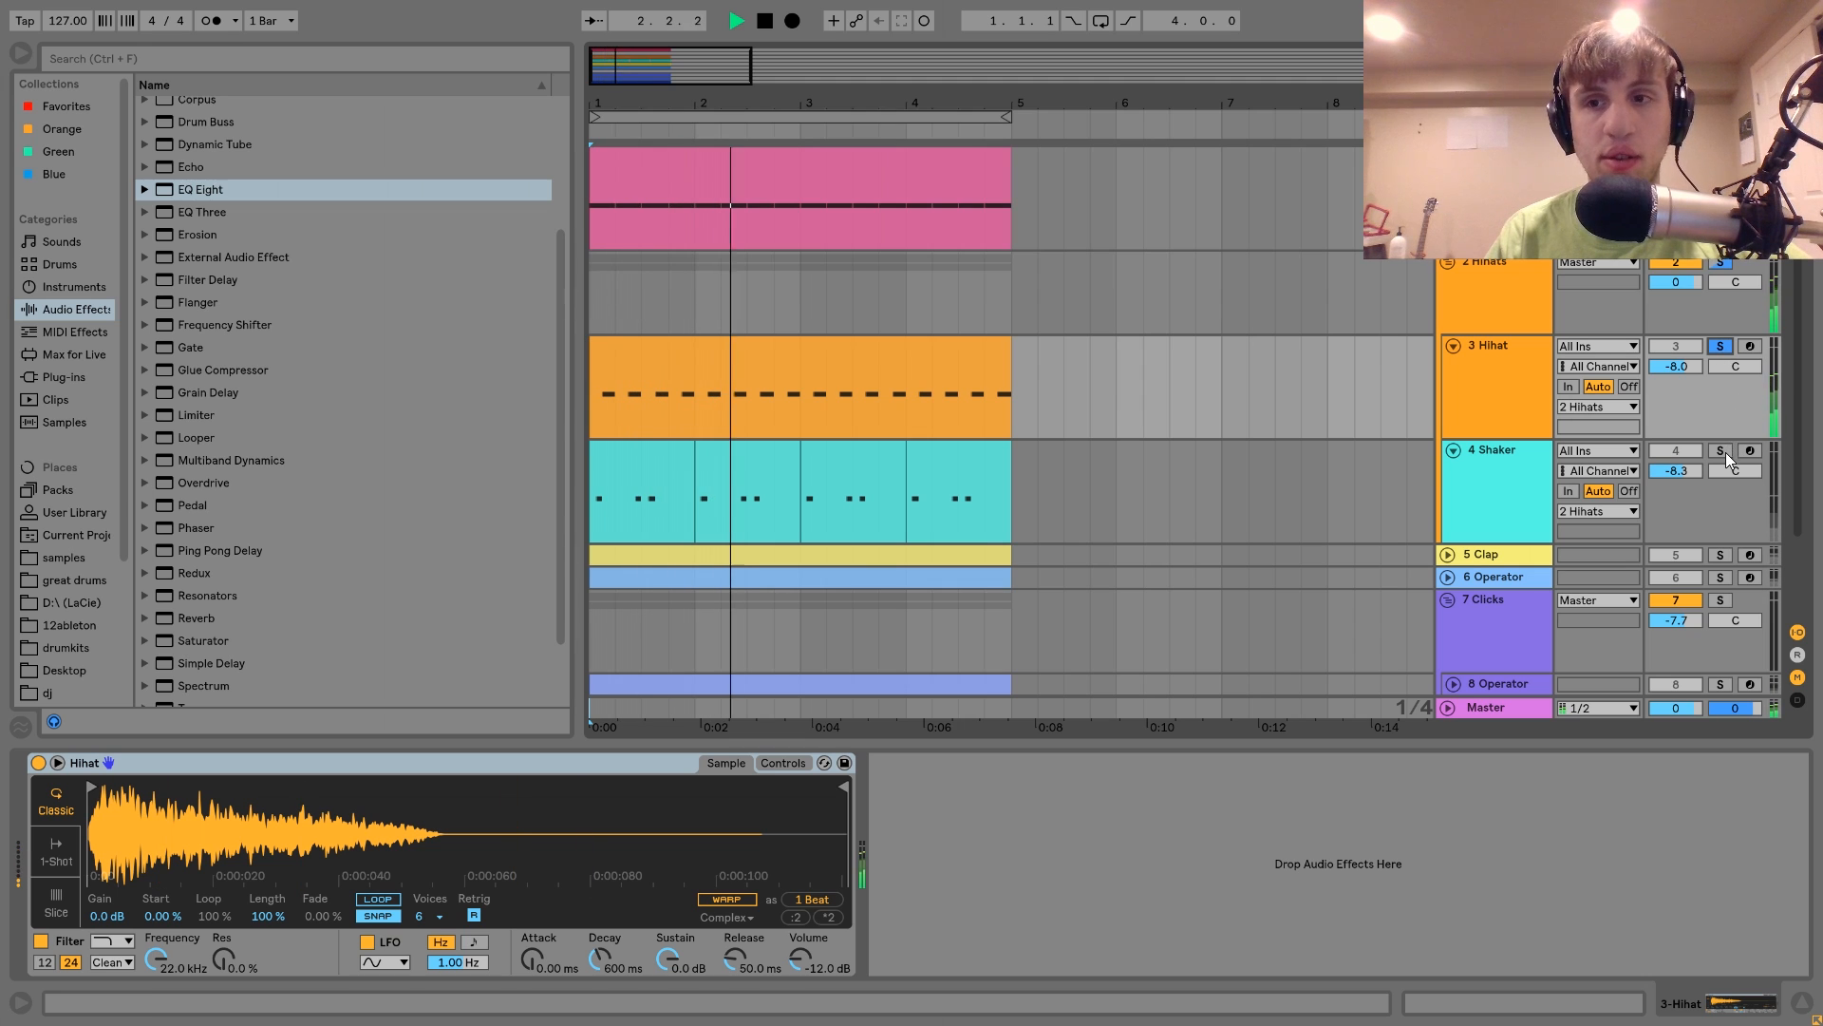
pyautogui.press('space')
pyautogui.press('space')
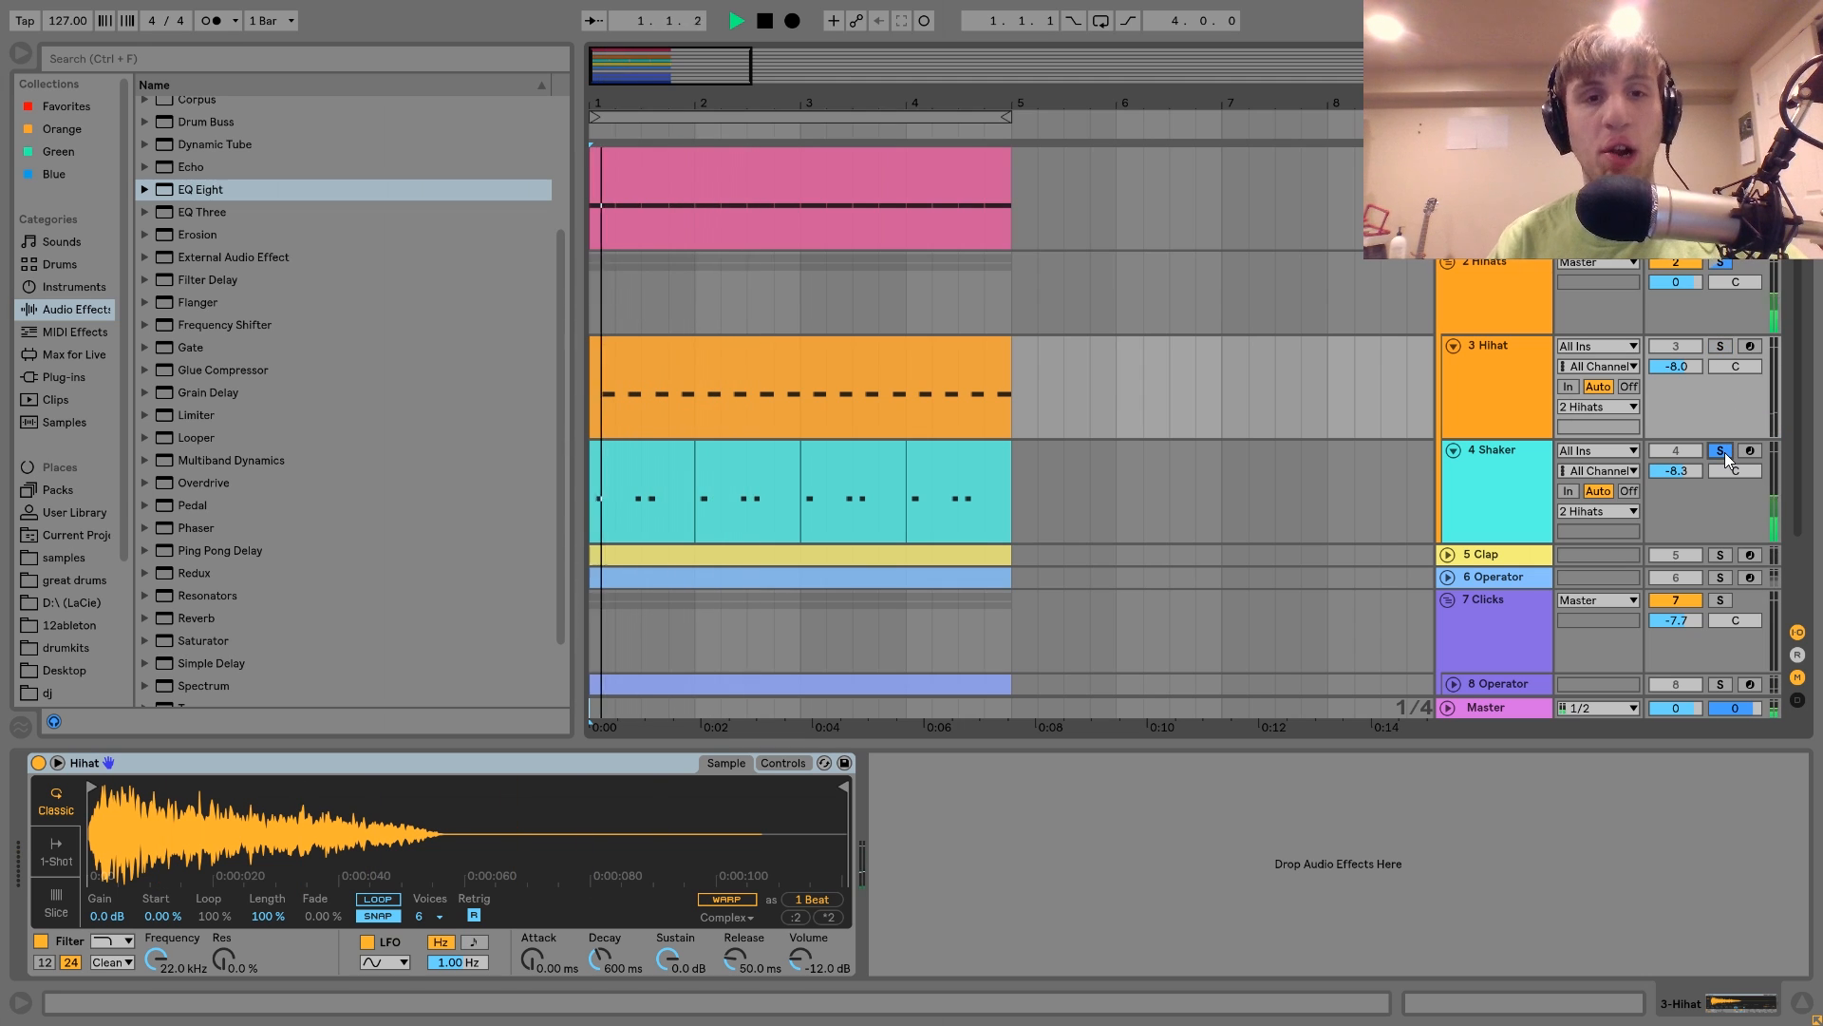
# Step: Add the Hihat track to the soloed Shaker and play both together
pyautogui.keyDown('ctrl'); pyautogui.click(1720, 346); pyautogui.keyUp('ctrl')
pyautogui.press('space')
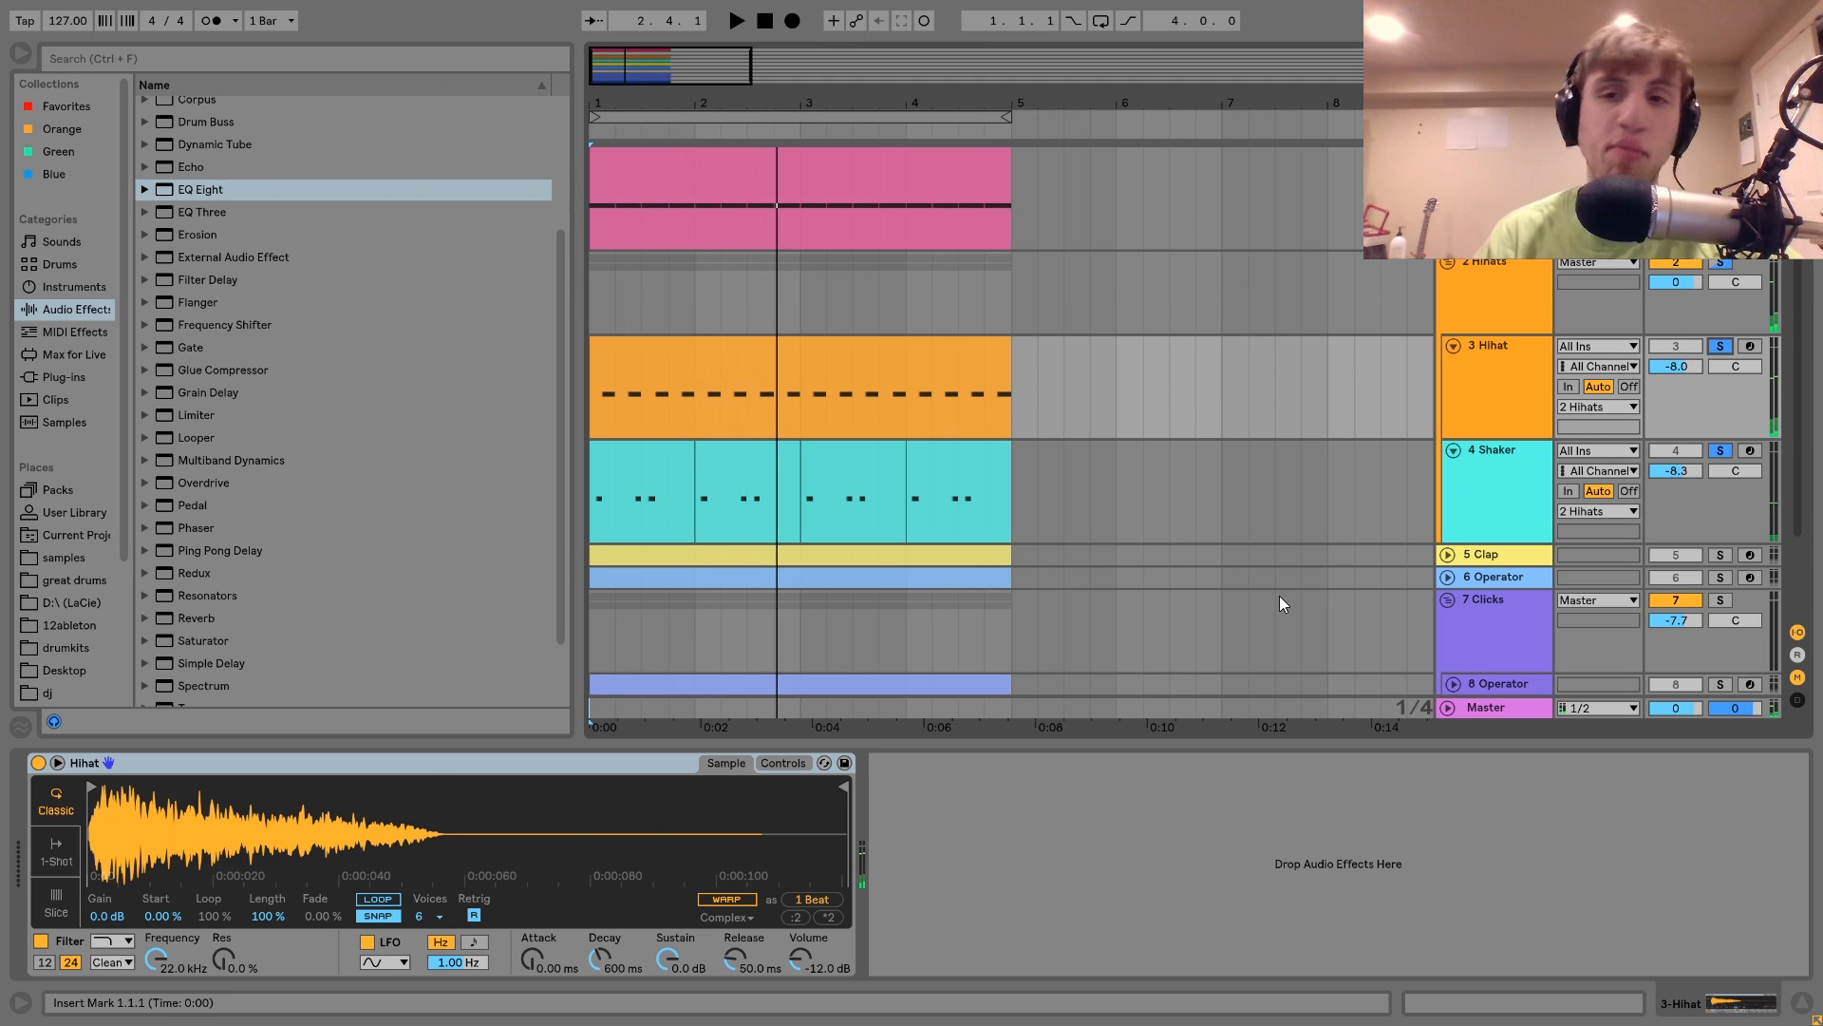
pyautogui.press('space')
pyautogui.press('space')
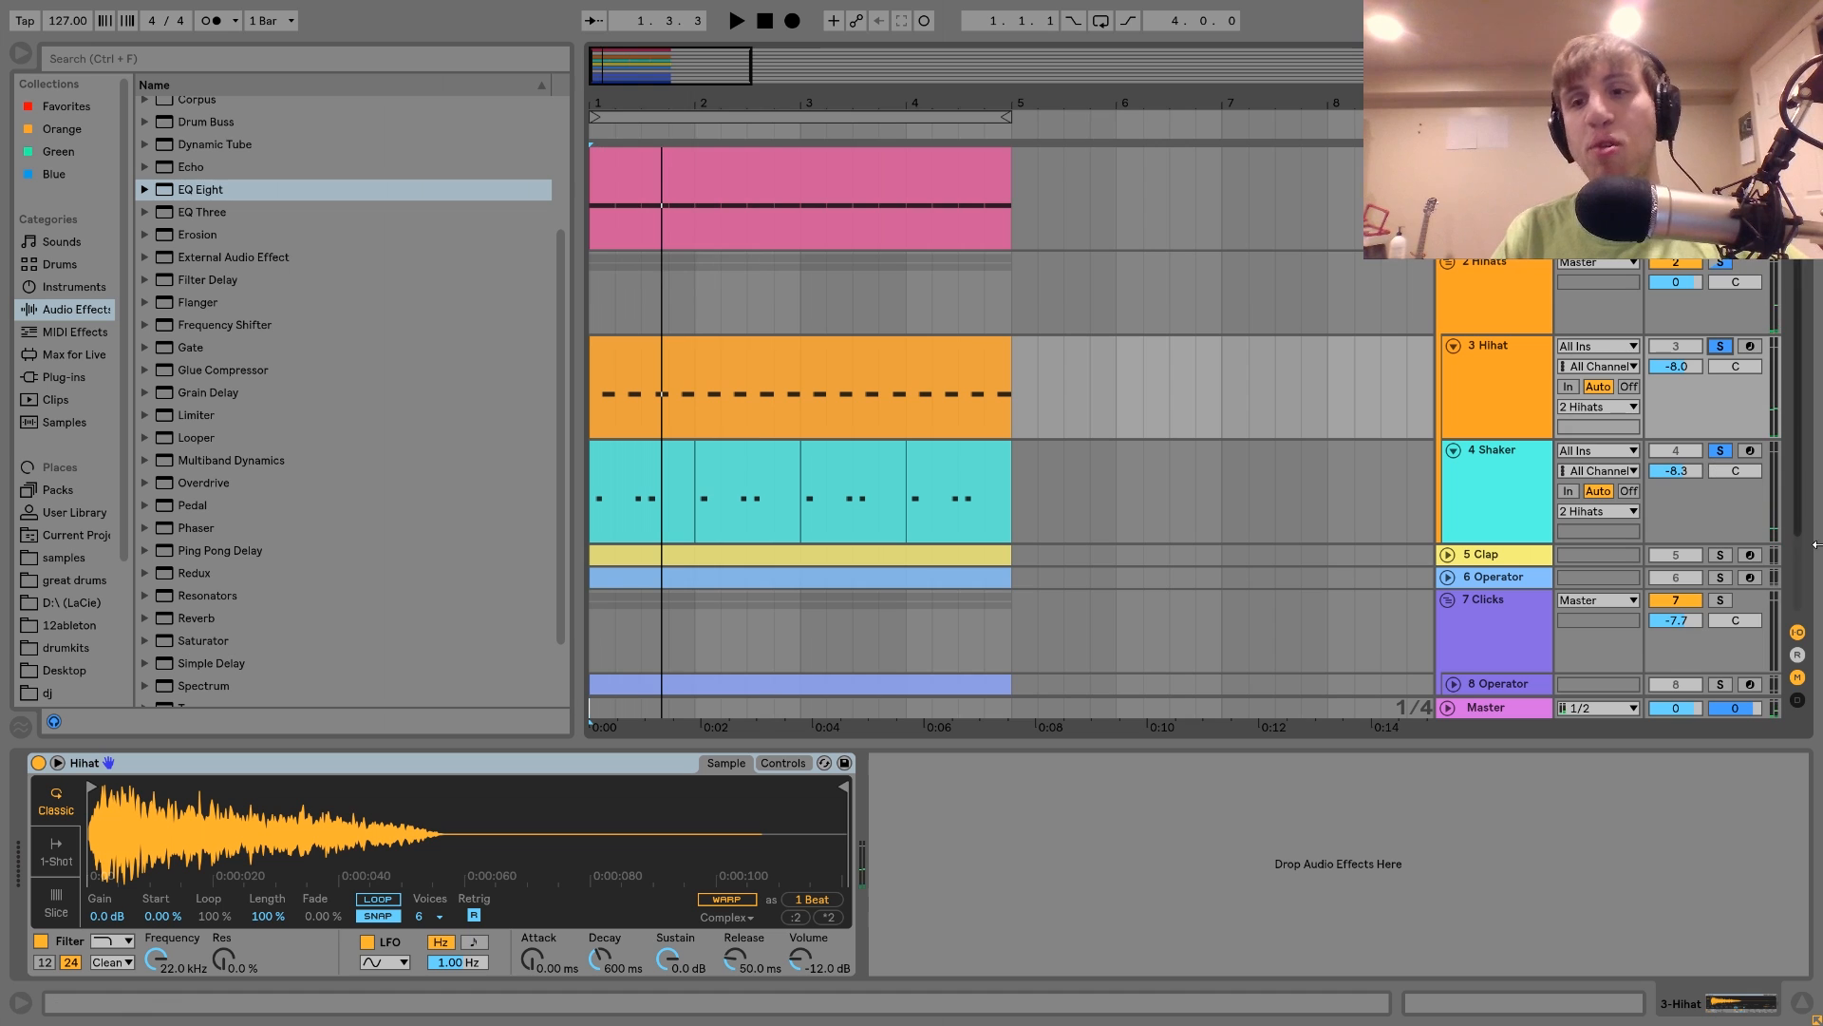
# Step: Clear the solos on the Shaker and Hihat tracks, play the full beat, and show the Hihats group's effects
pyautogui.click(1721, 451)
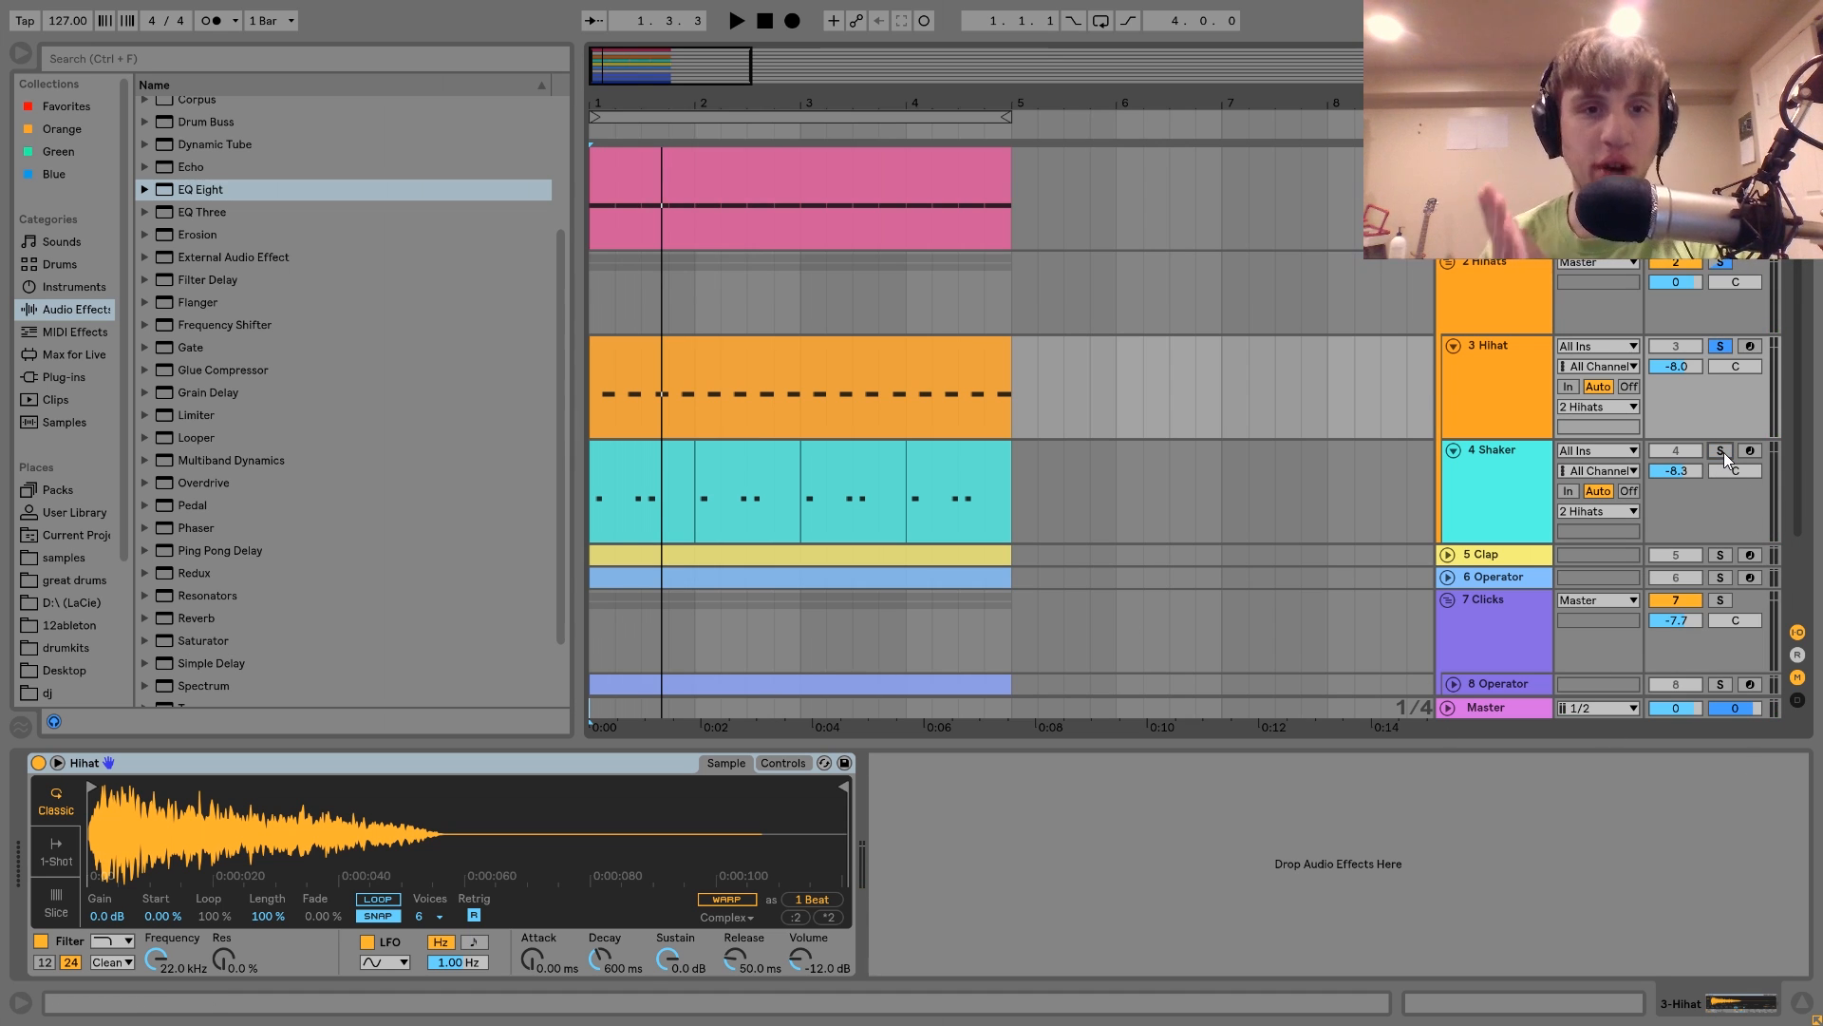
pyautogui.click(1717, 340)
pyautogui.scroll(-2, 1717, 338)
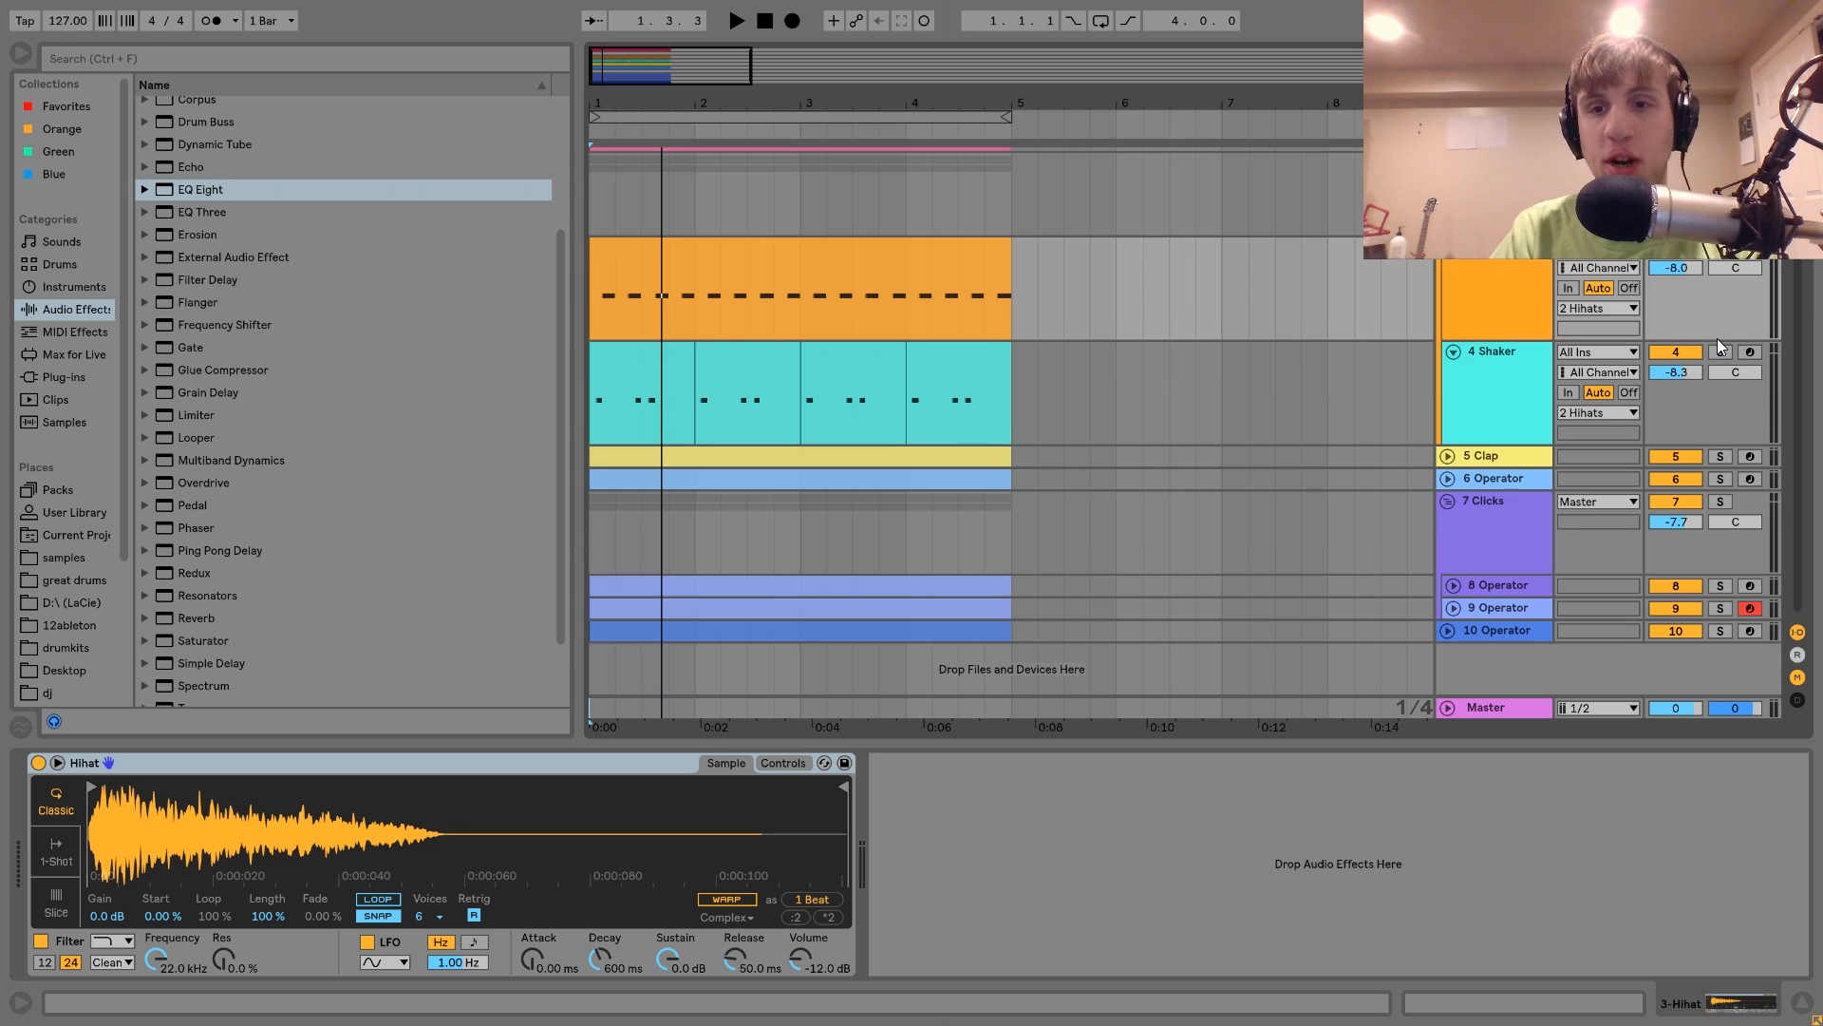
pyautogui.press('space')
pyautogui.scroll(2, 1514, 298)
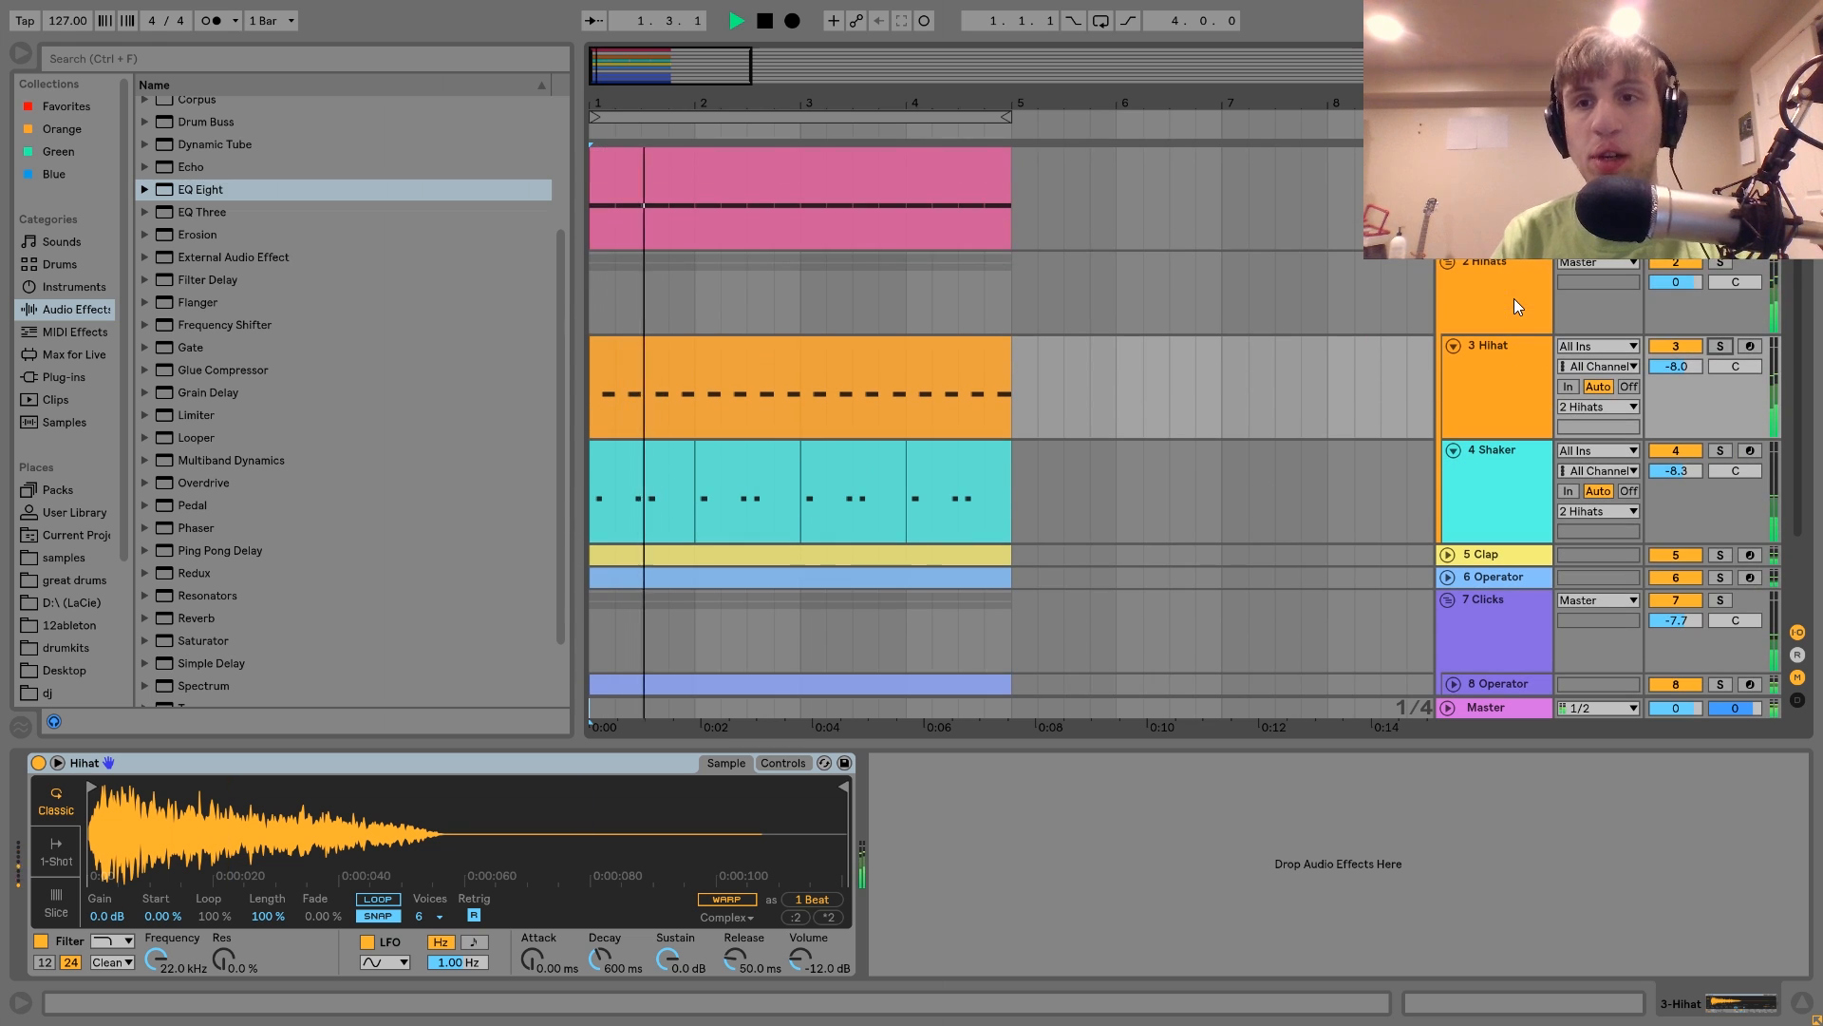
pyautogui.click(1518, 306)
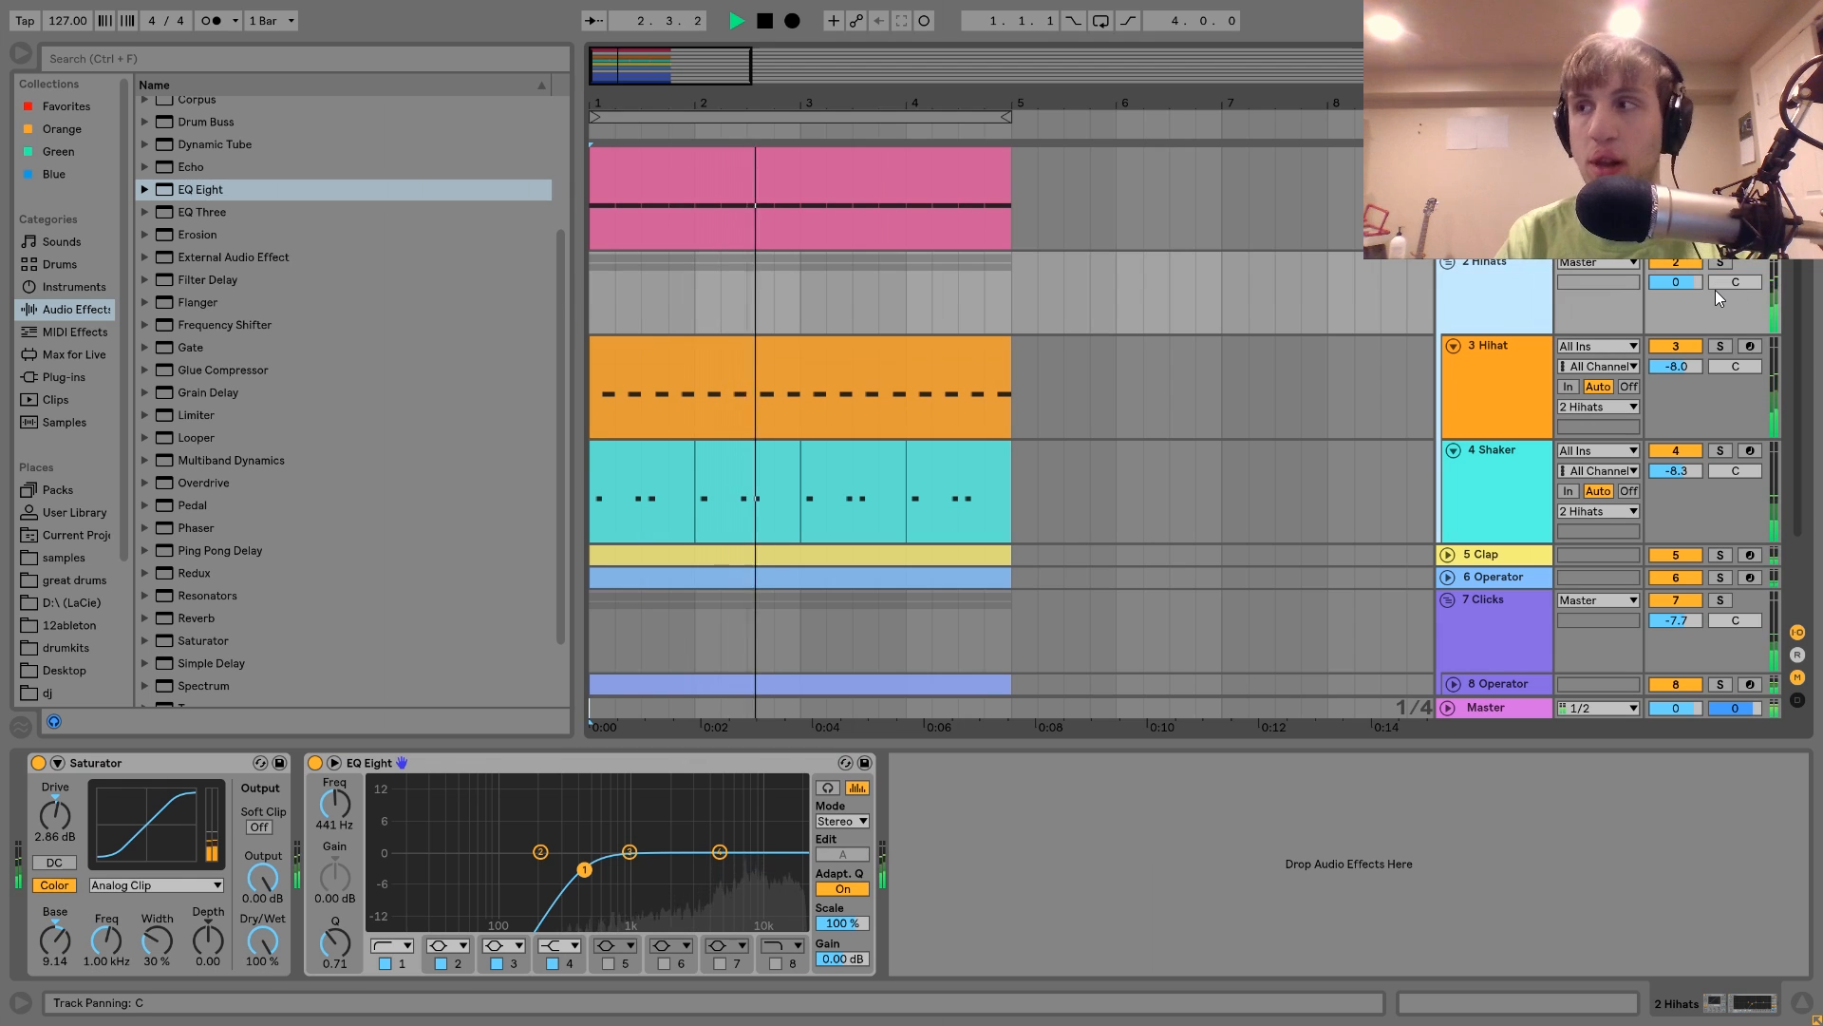
pyautogui.press('space')
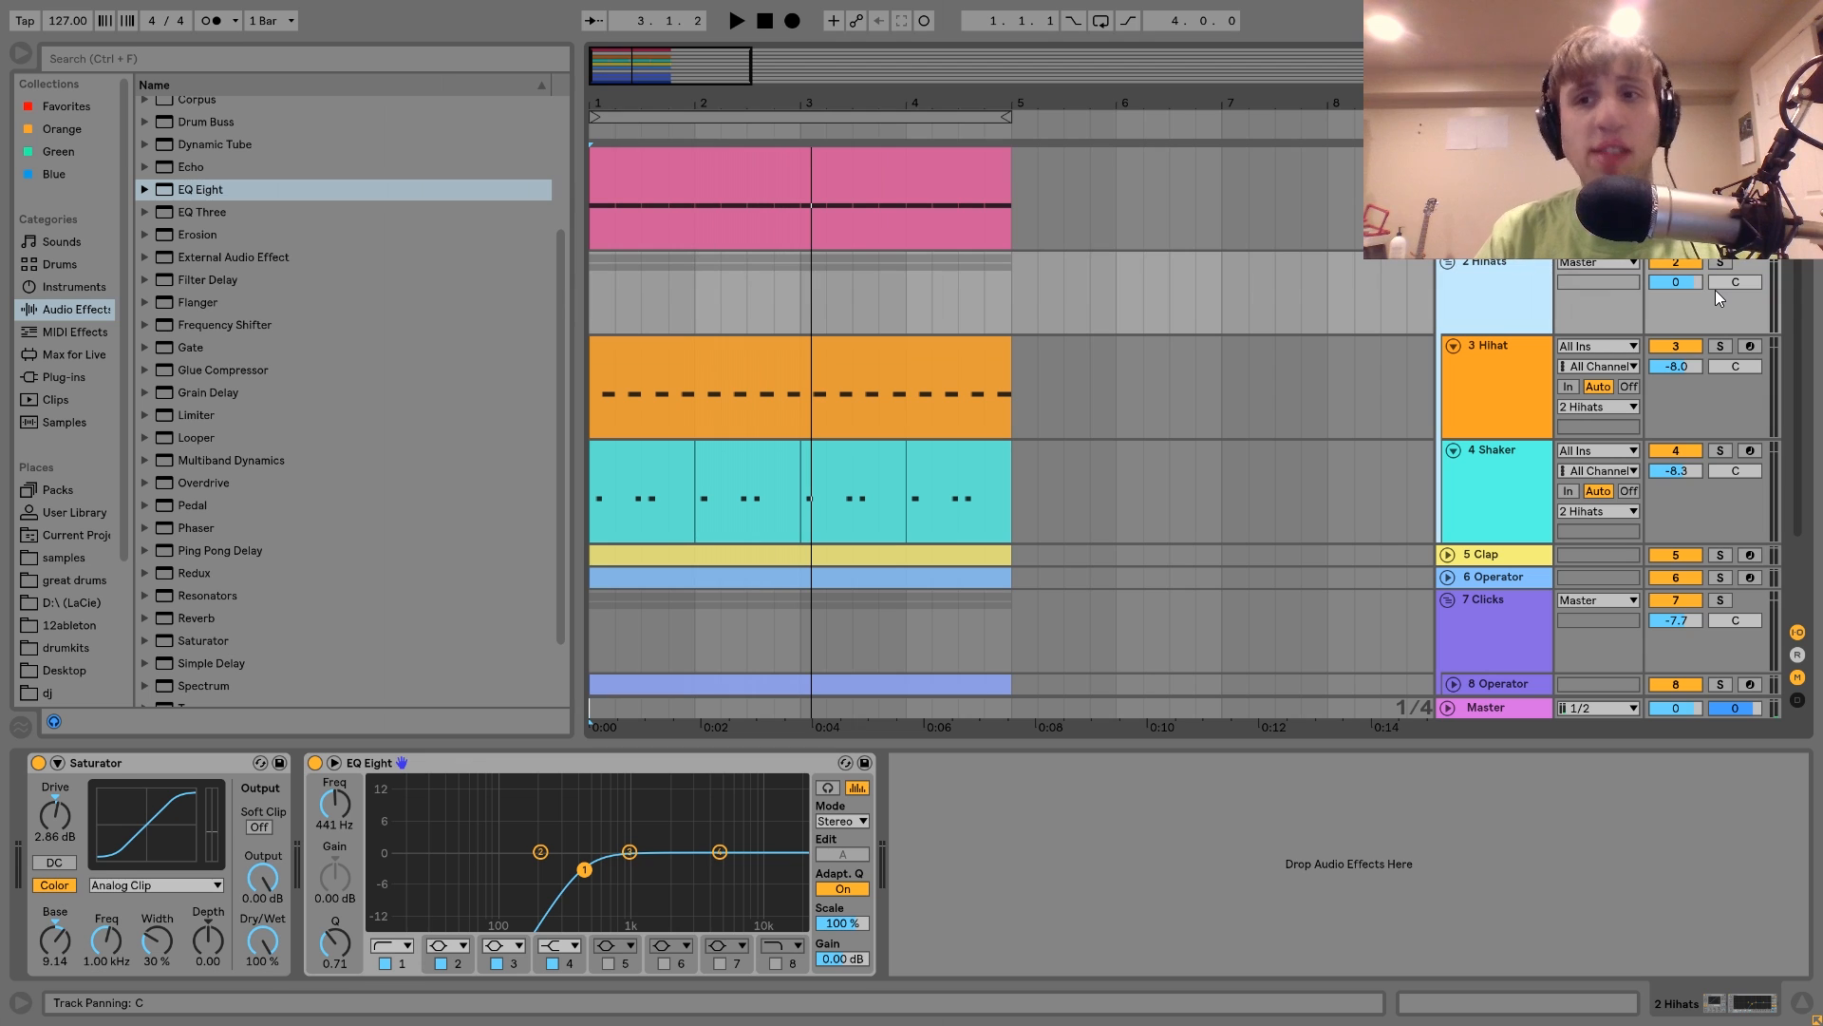
# Step: Solo the Hihats group and compare its playback with the Saturator bypassed and enabled
pyautogui.click(1718, 264)
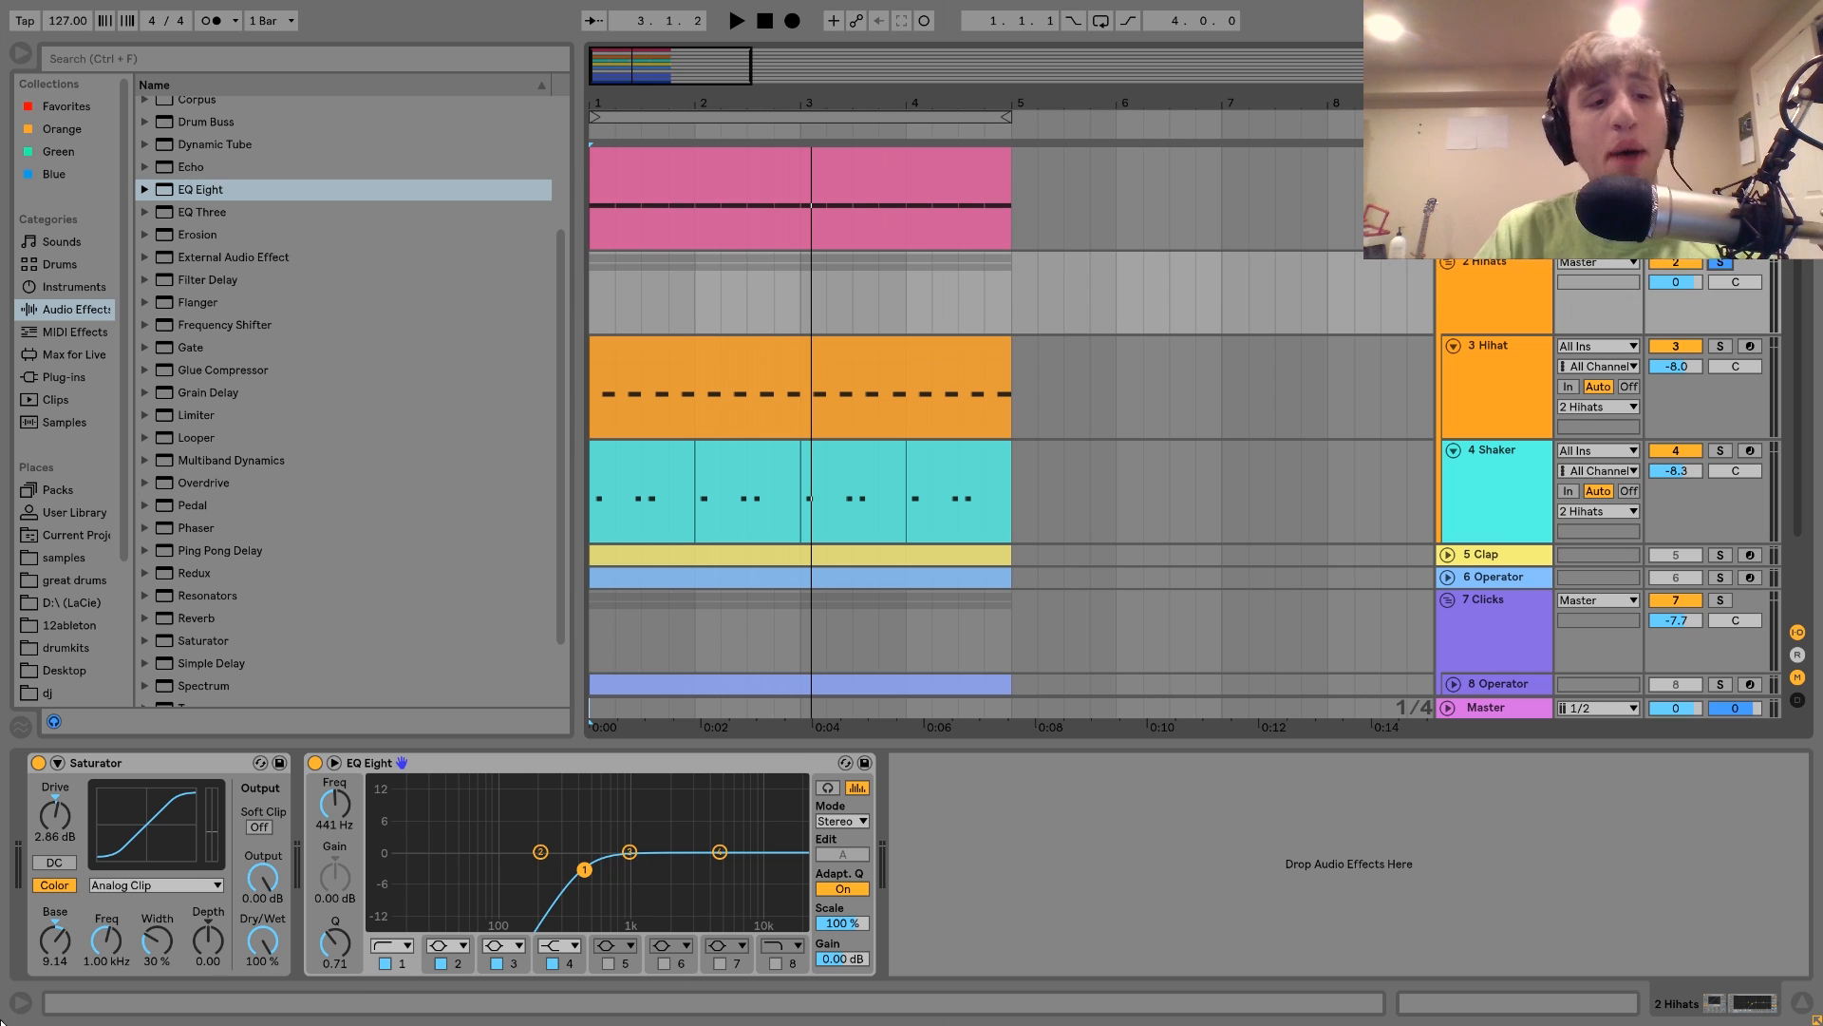
pyautogui.click(171, 756)
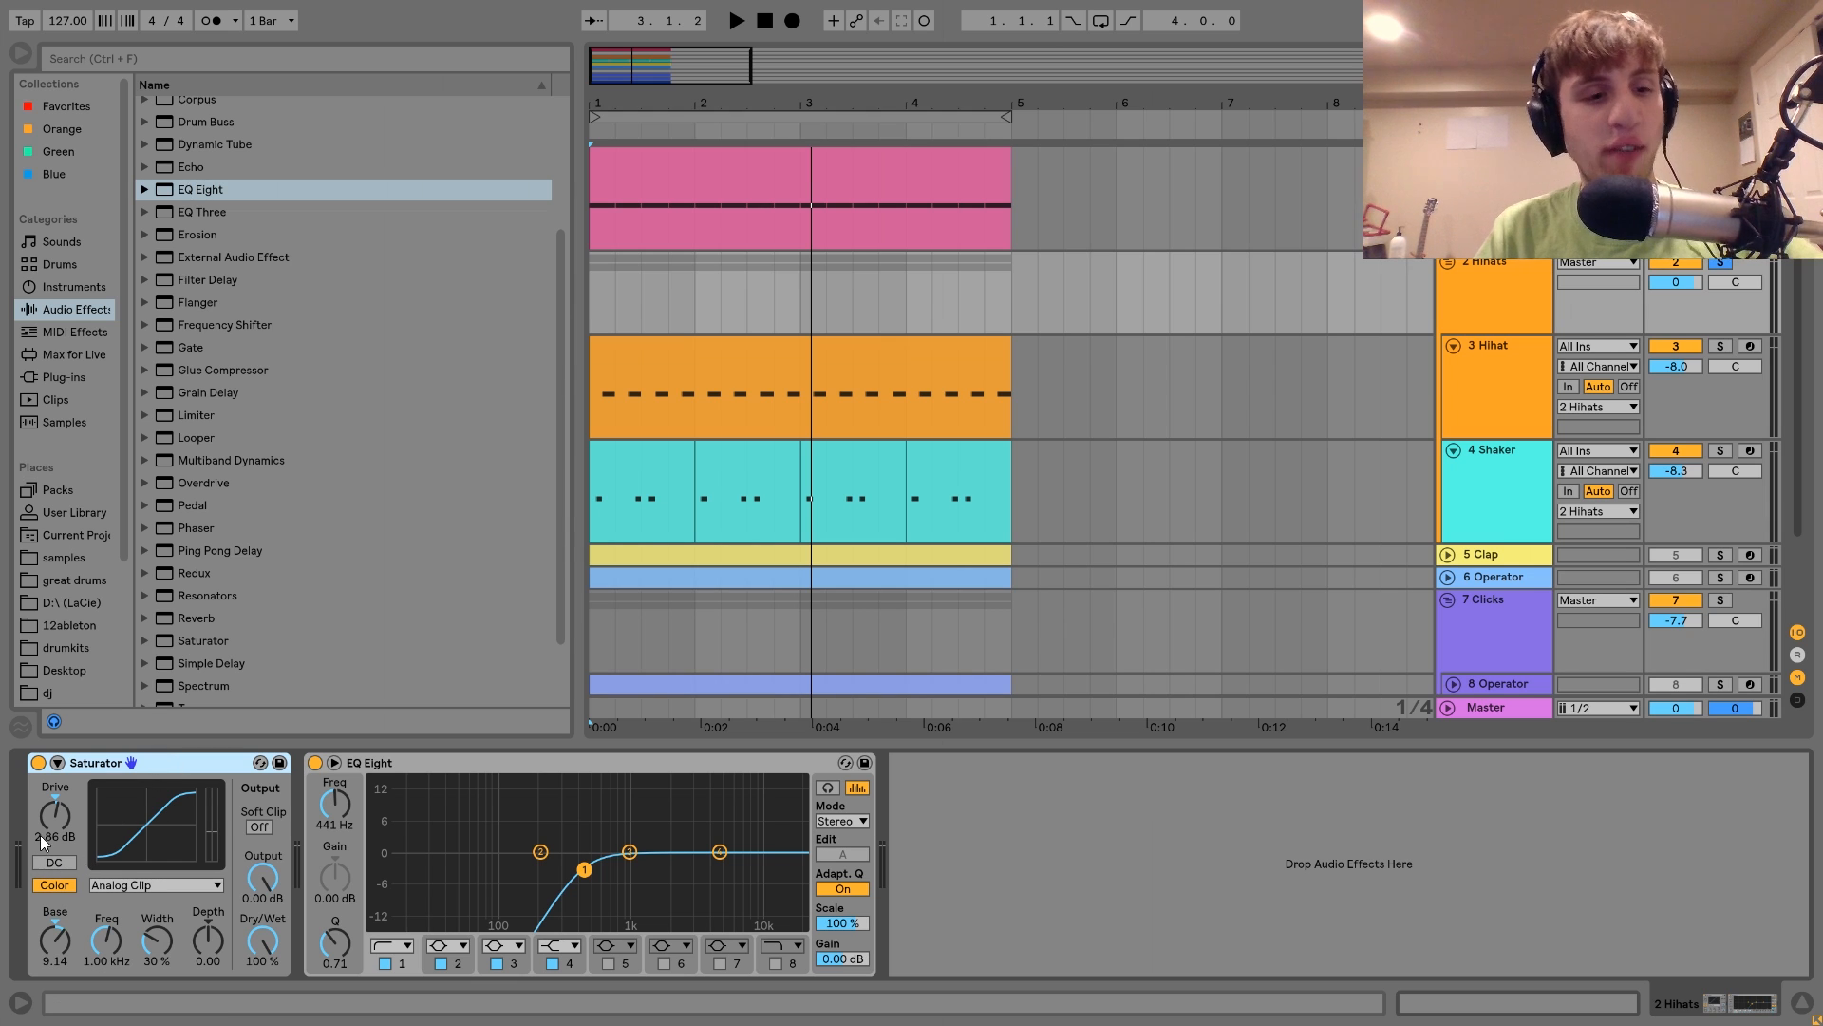
pyautogui.click(38, 763)
pyautogui.press('space')
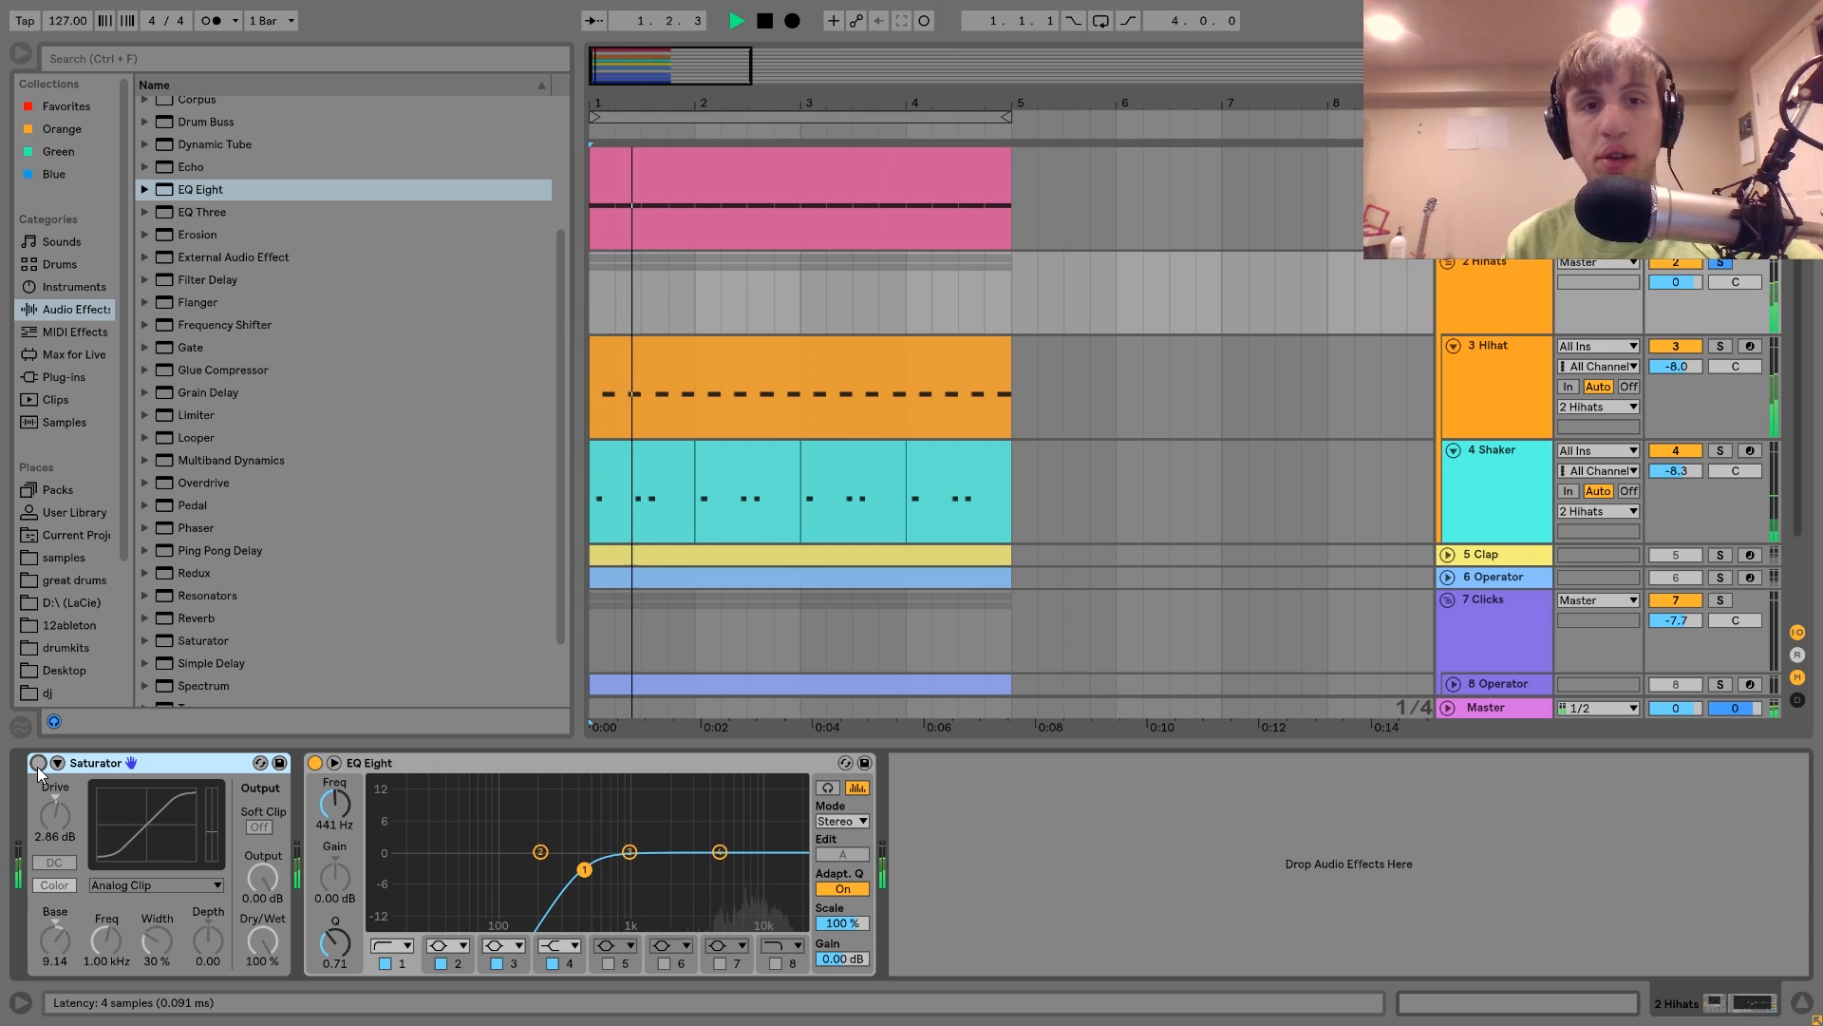
pyautogui.click(38, 764)
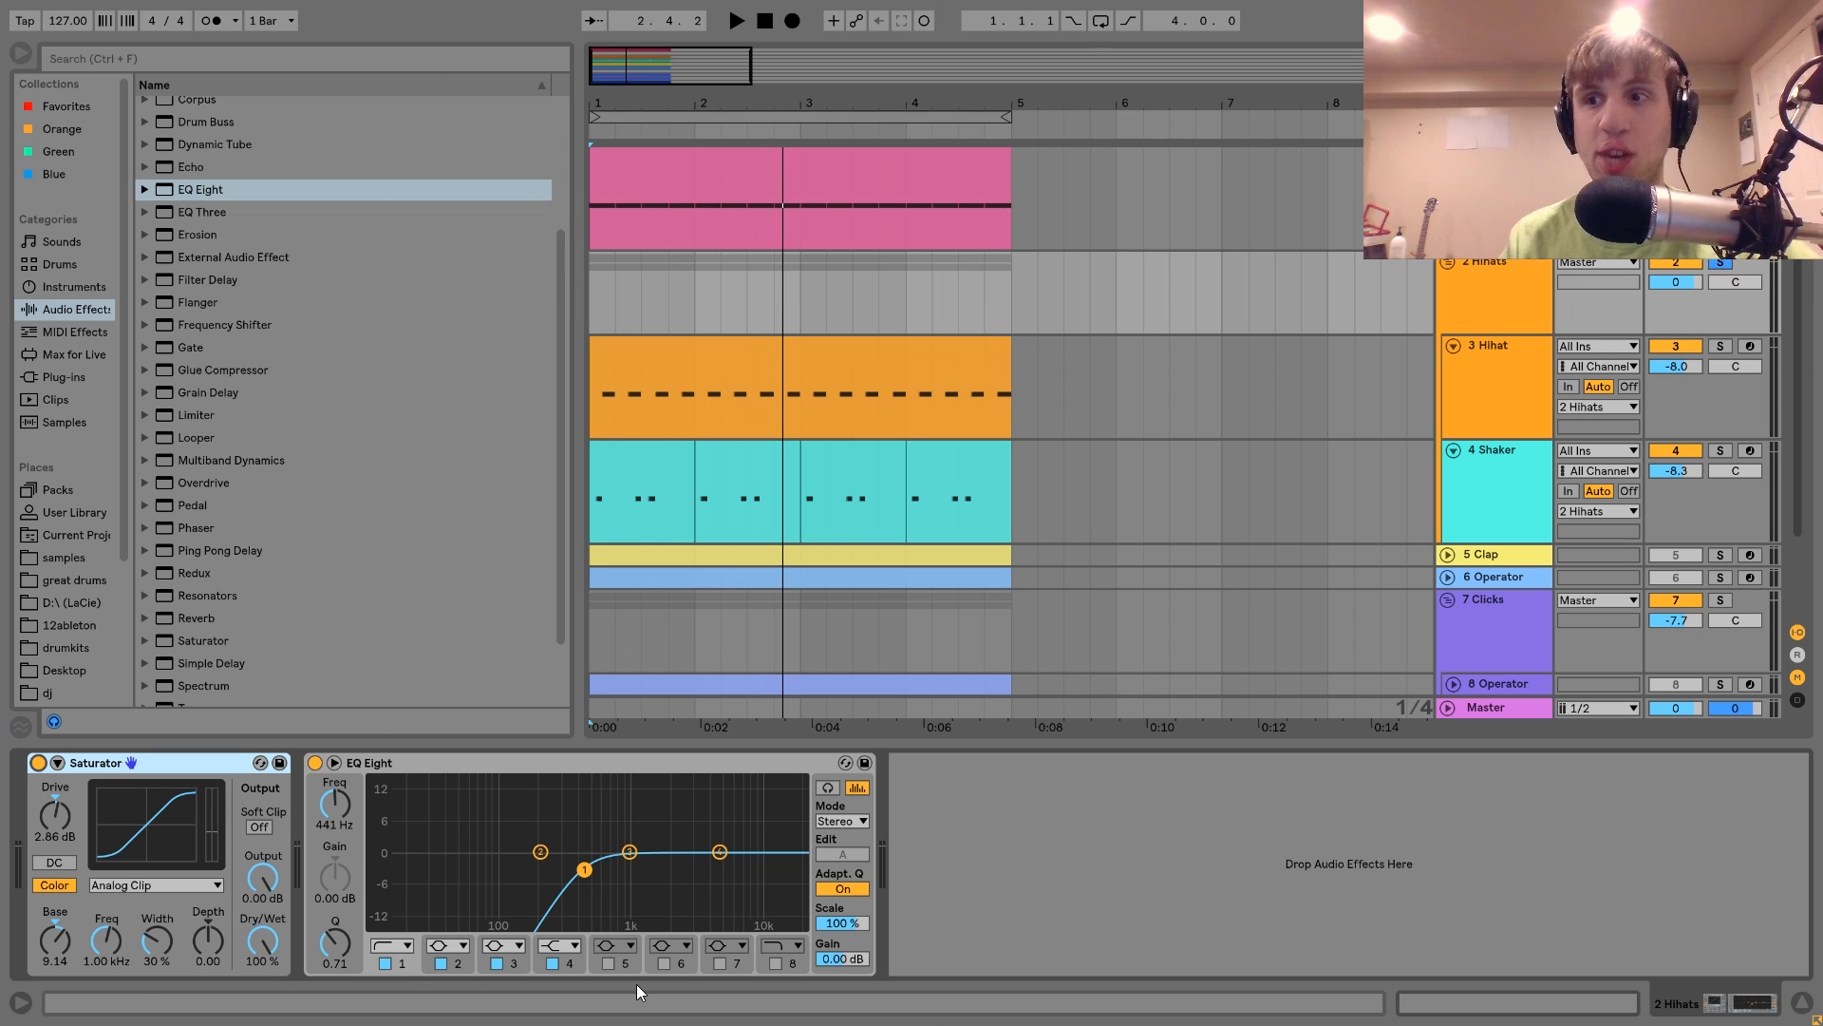
pyautogui.press('space')
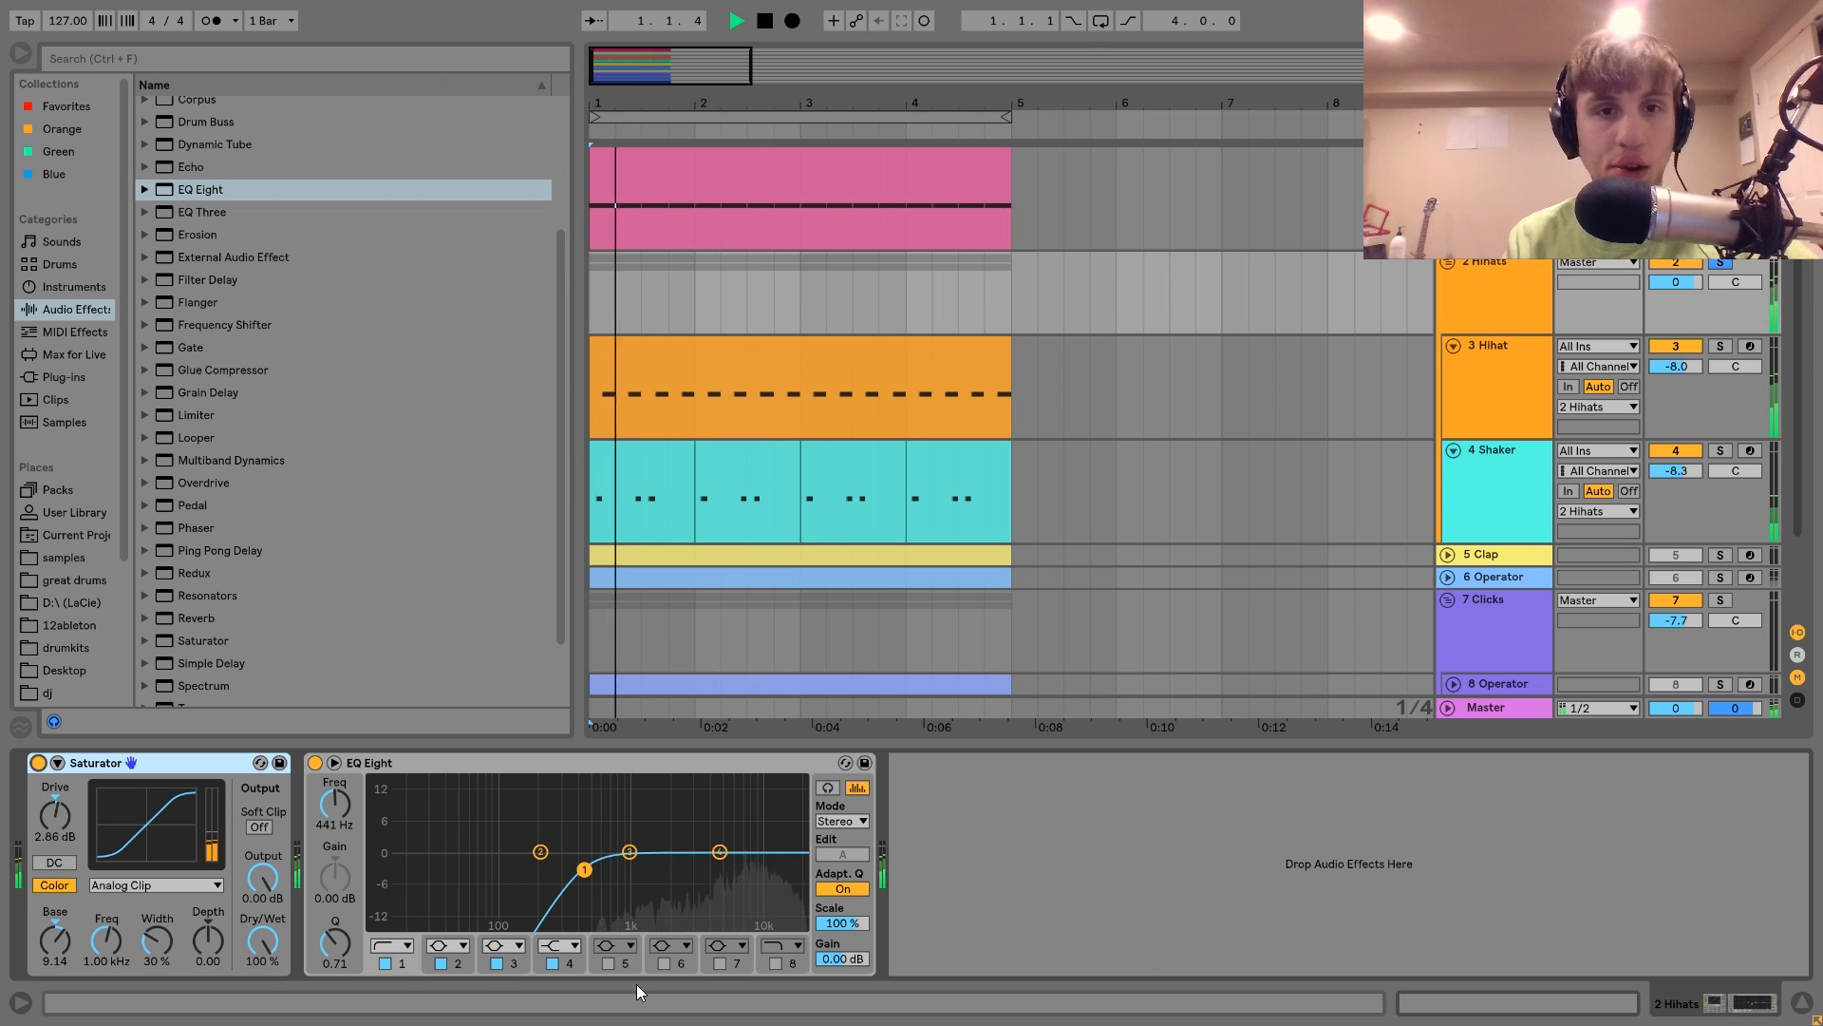
pyautogui.press('space')
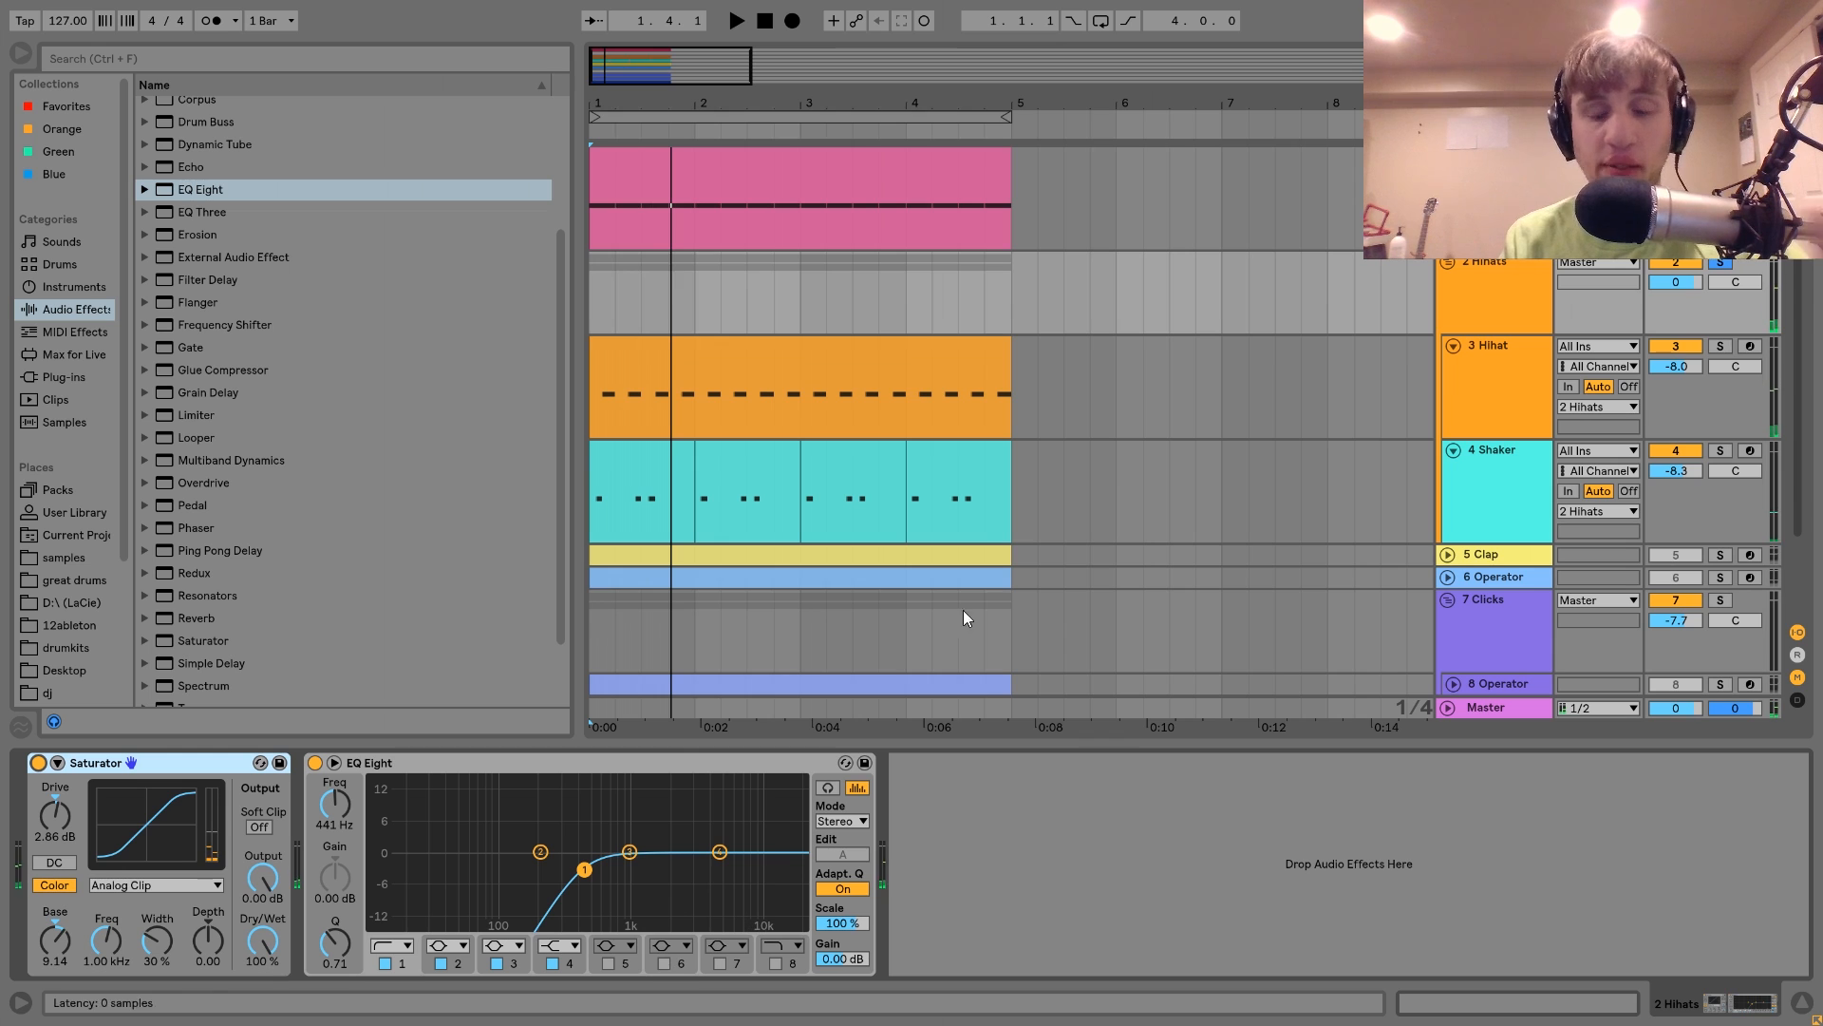
# Step: Unfold the Clap track, solo it, and start playback
pyautogui.click(1473, 556)
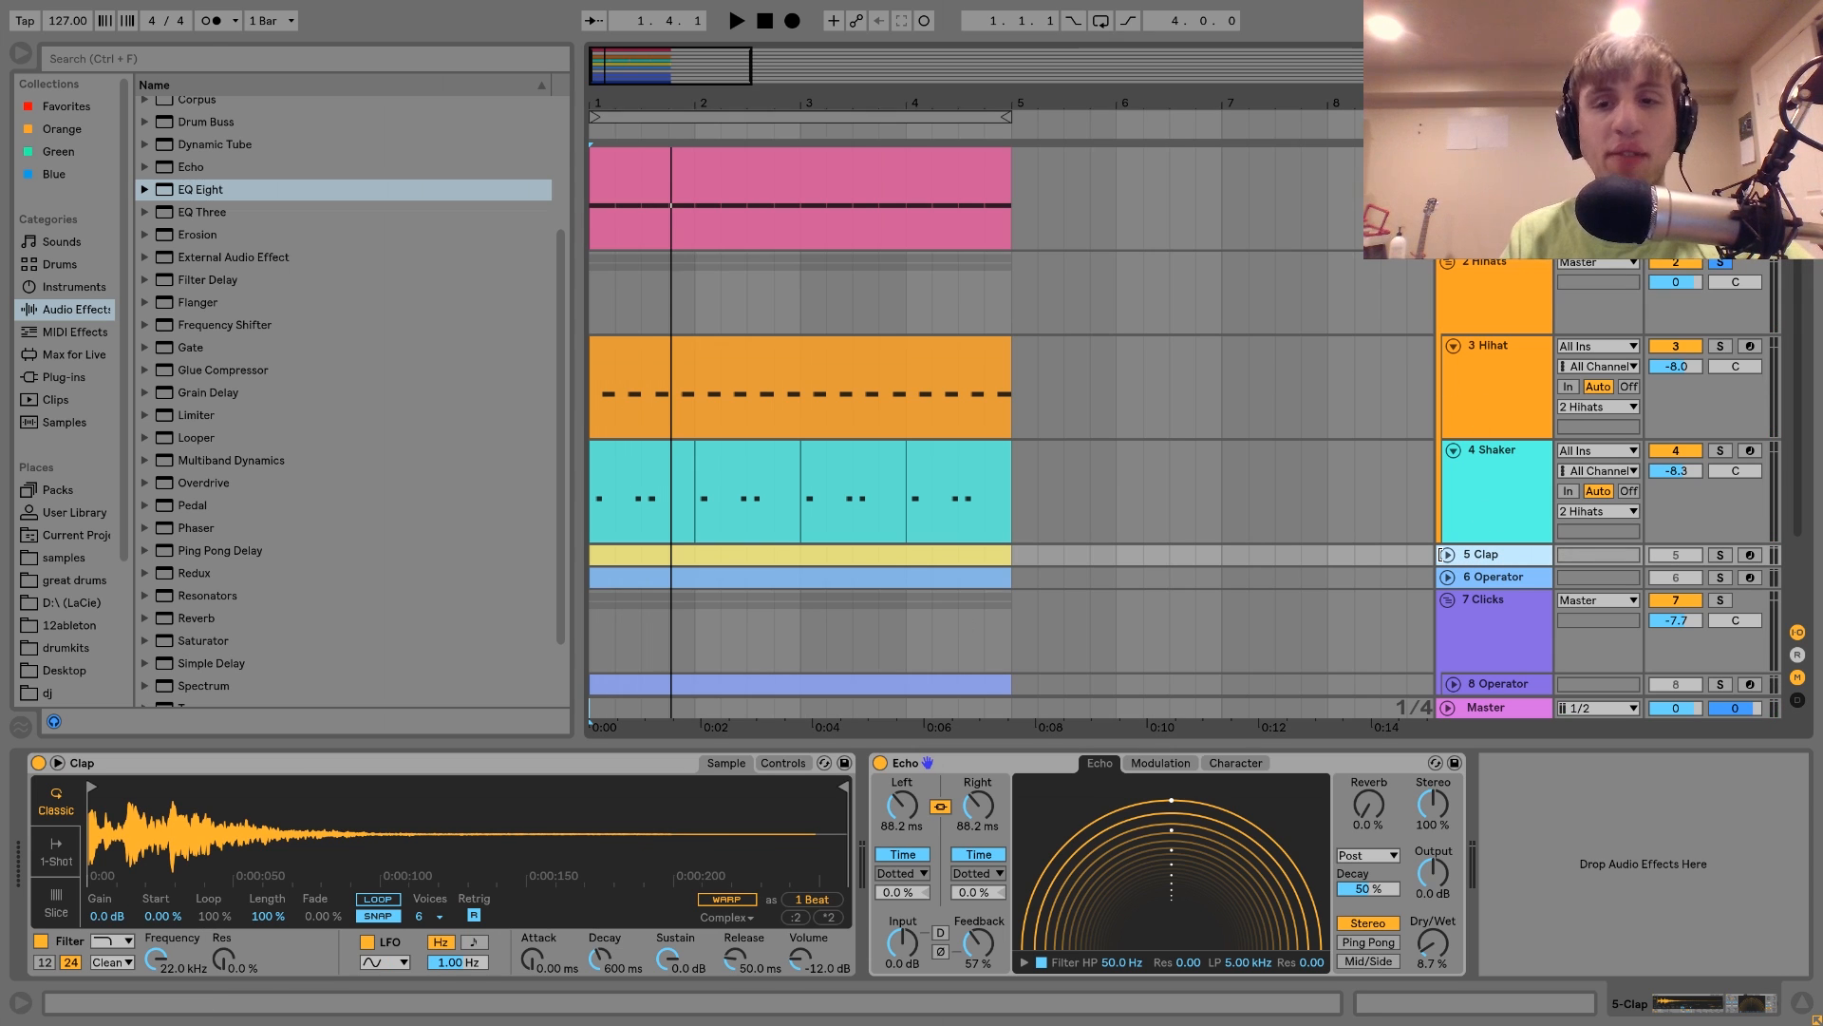
pyautogui.click(1446, 555)
pyautogui.click(1723, 554)
pyautogui.press('space')
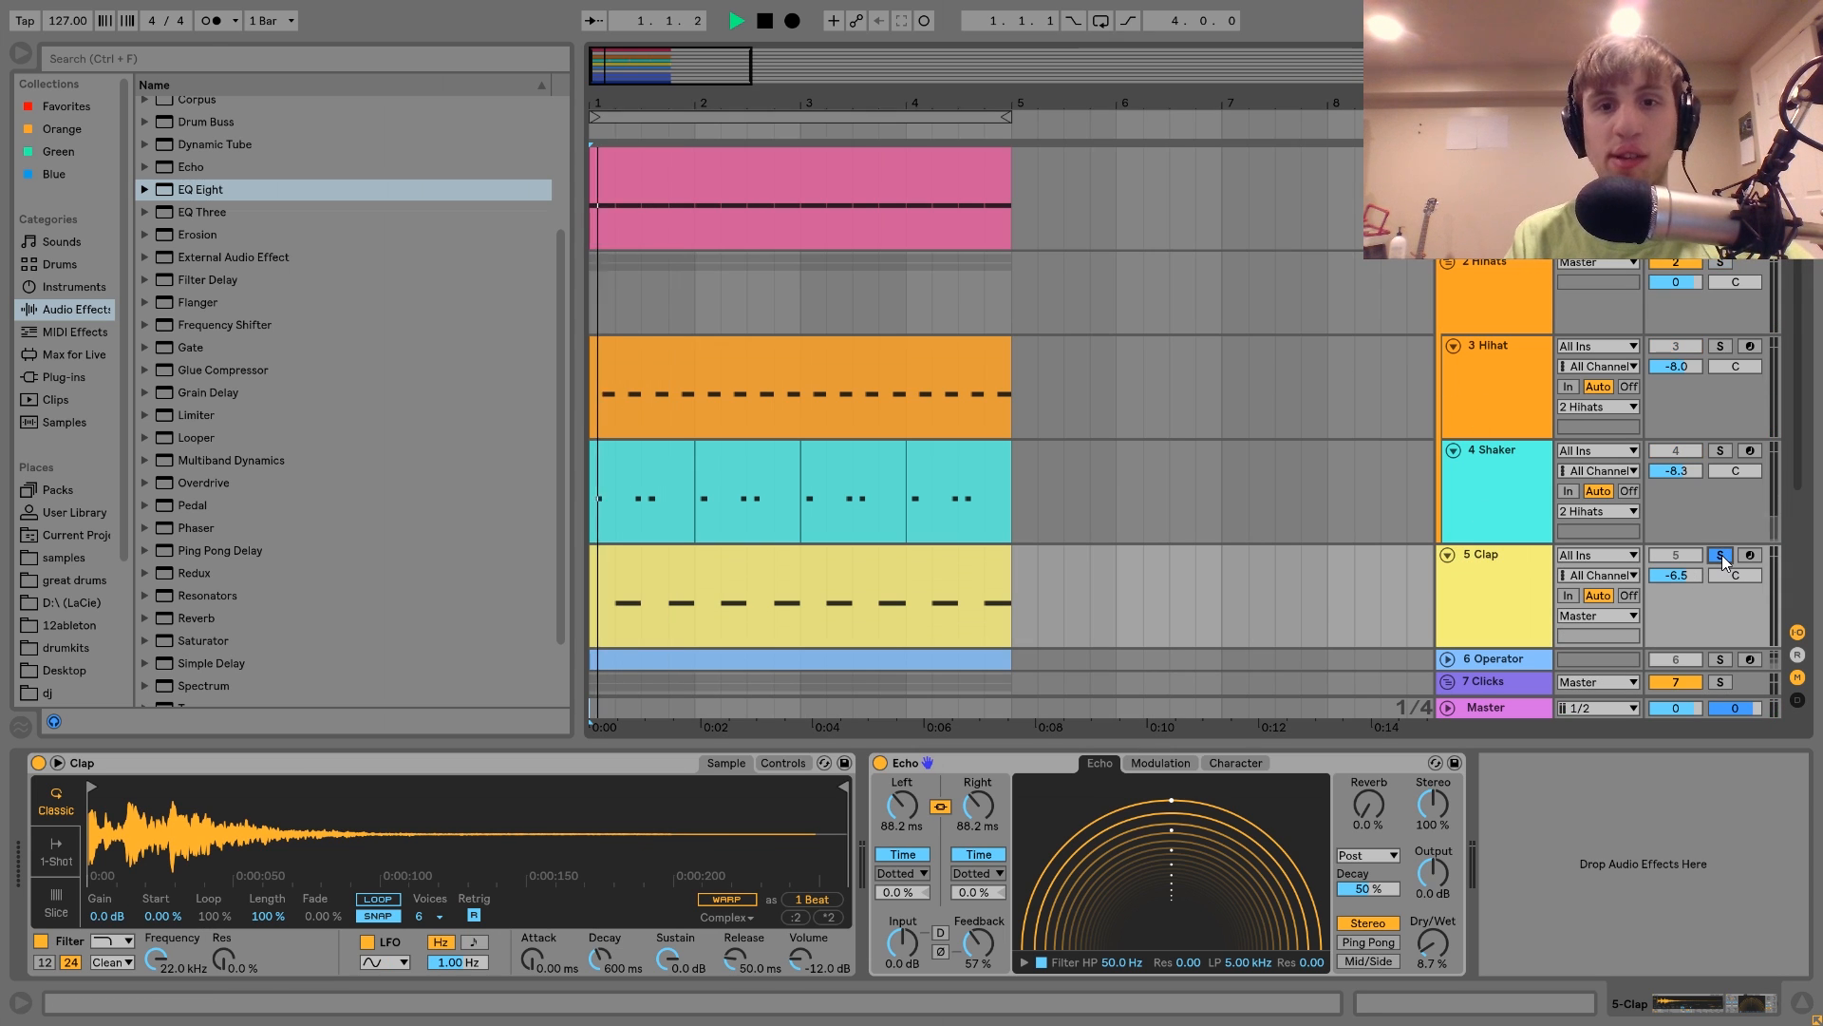
# Step: Loop playback over the four-bar Clap clip and stop after listening
pyautogui.click(850, 559)
pyautogui.hotkey('ctrl', 'l')
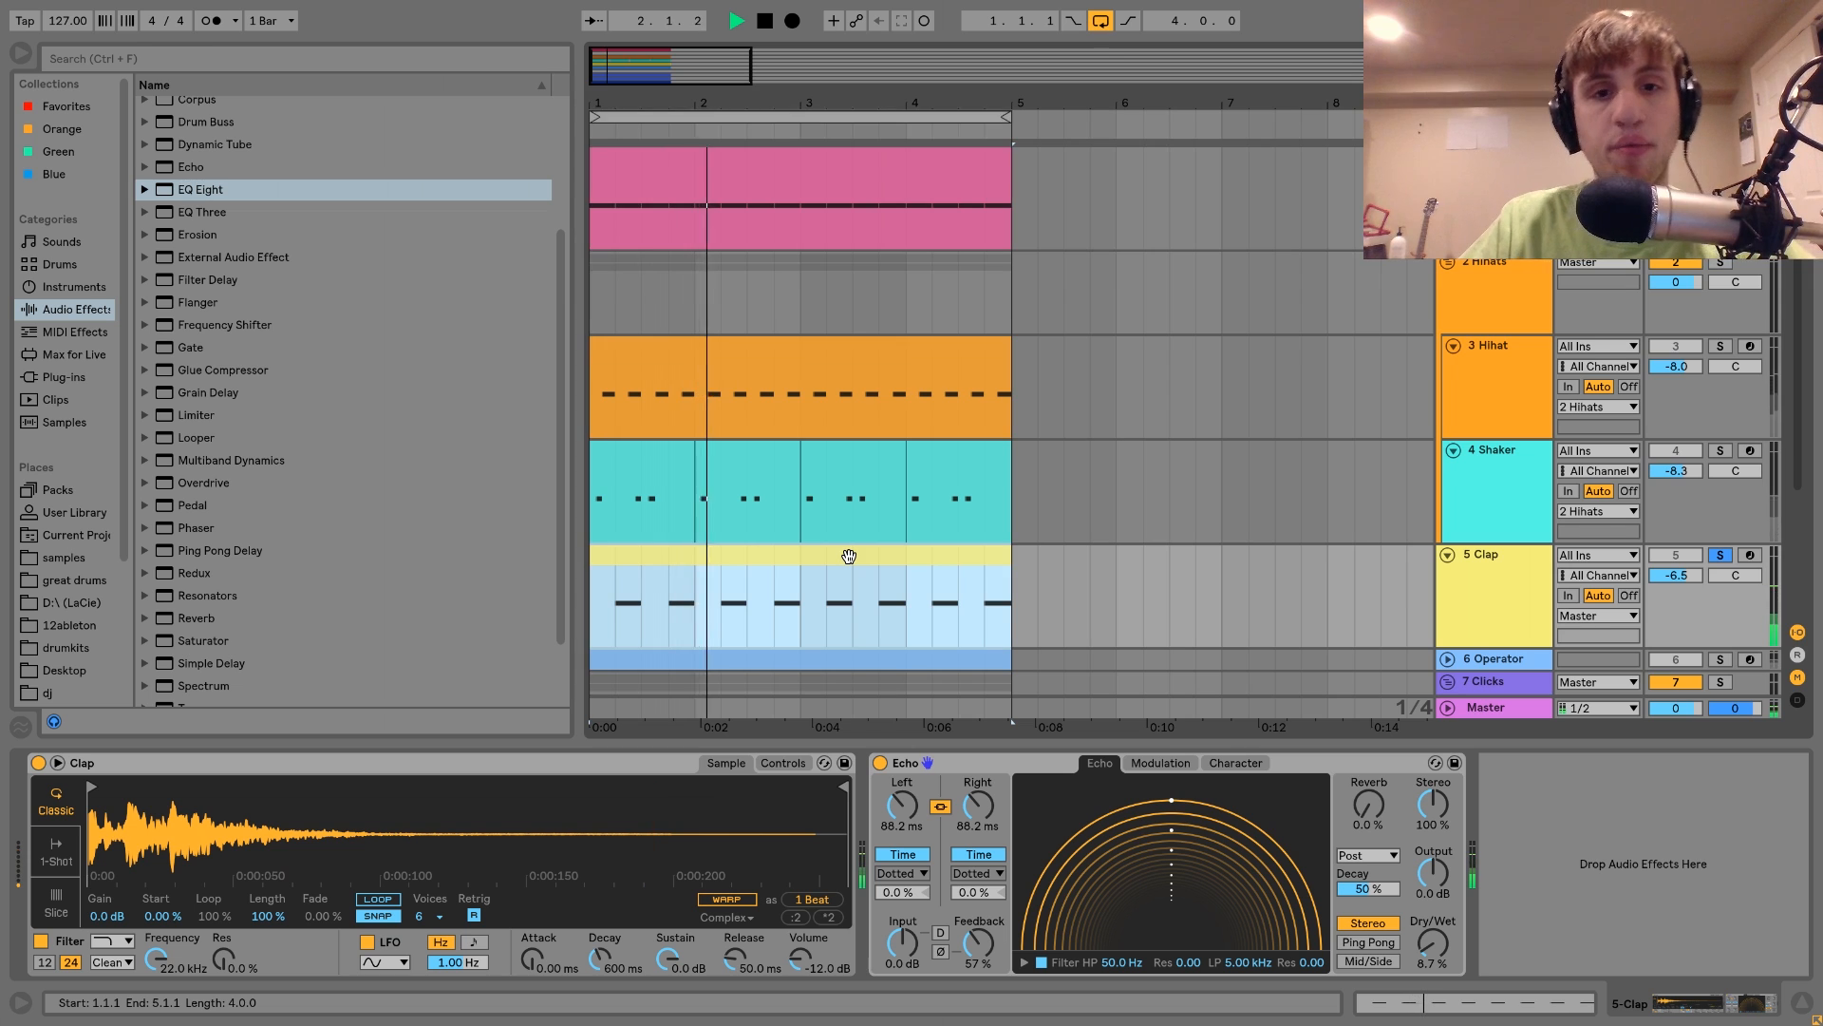
pyautogui.scroll(-2, 849, 557)
pyautogui.press('space')
pyautogui.scroll(-1, 850, 558)
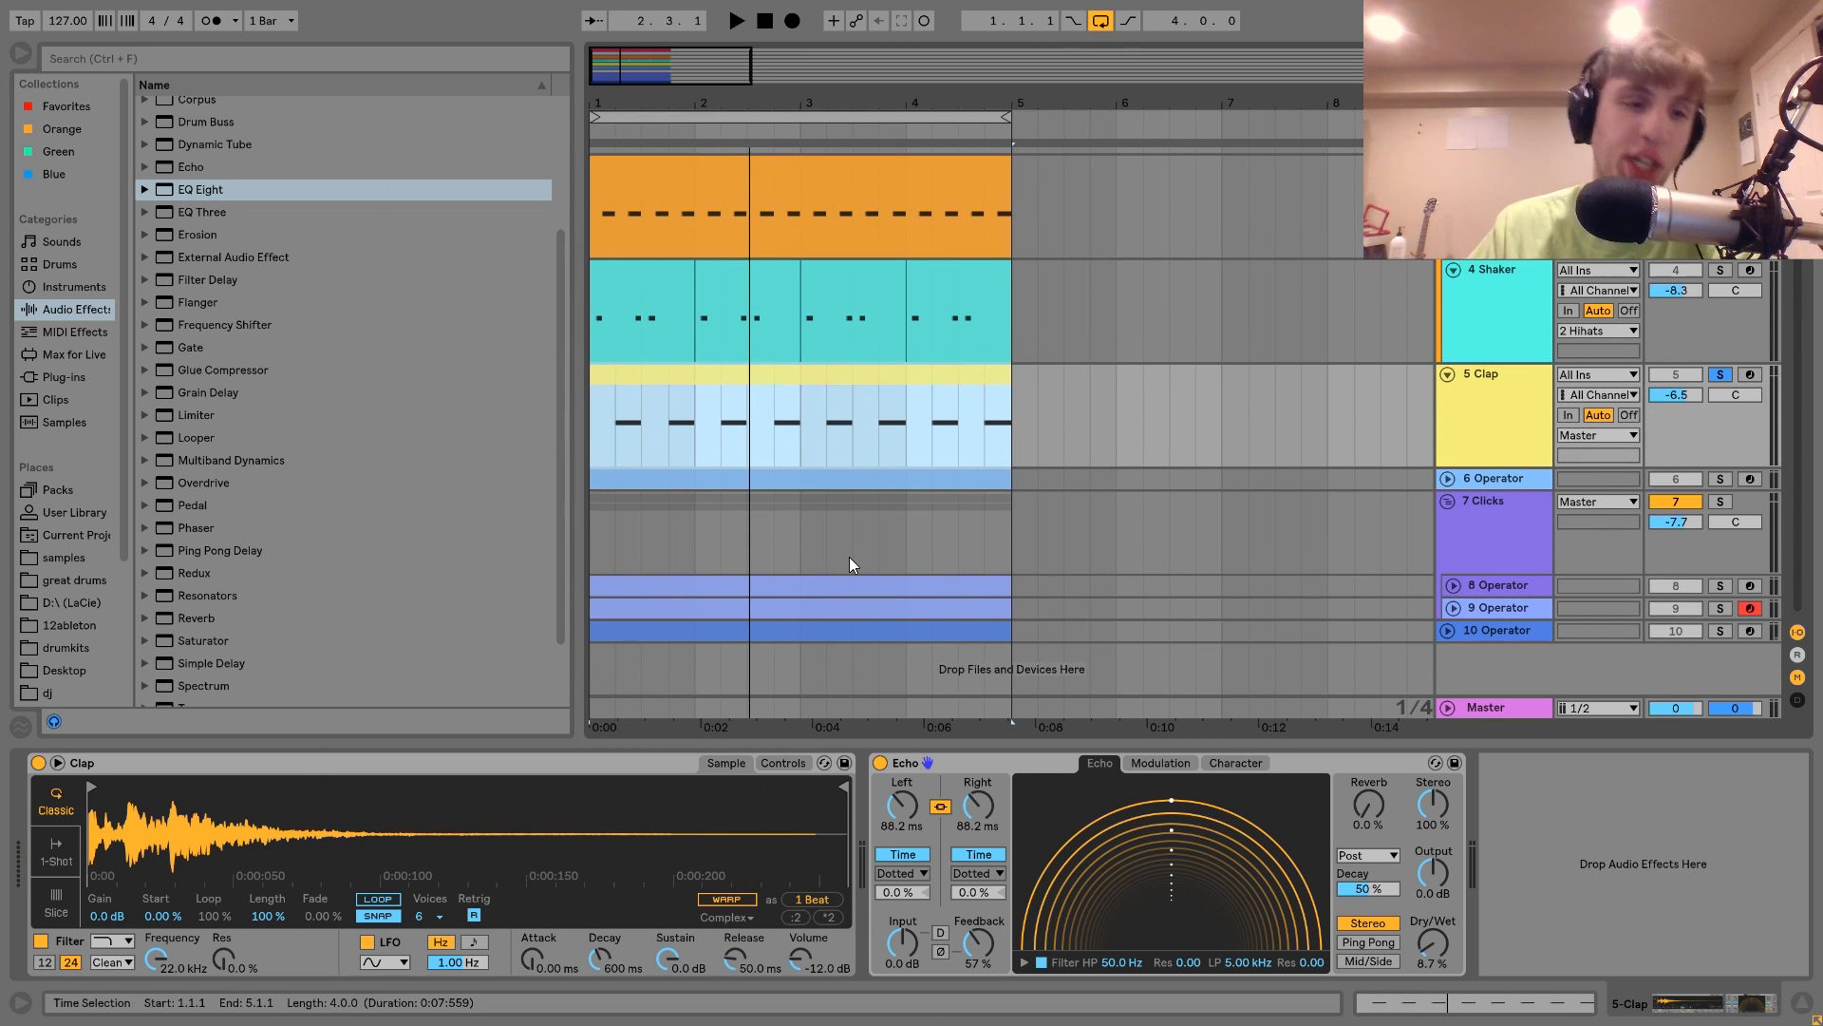
# Step: Compare the clap's playback with the Echo effect bypassed and enabled
pyautogui.click(881, 764)
pyautogui.press('space')
pyautogui.click(880, 764)
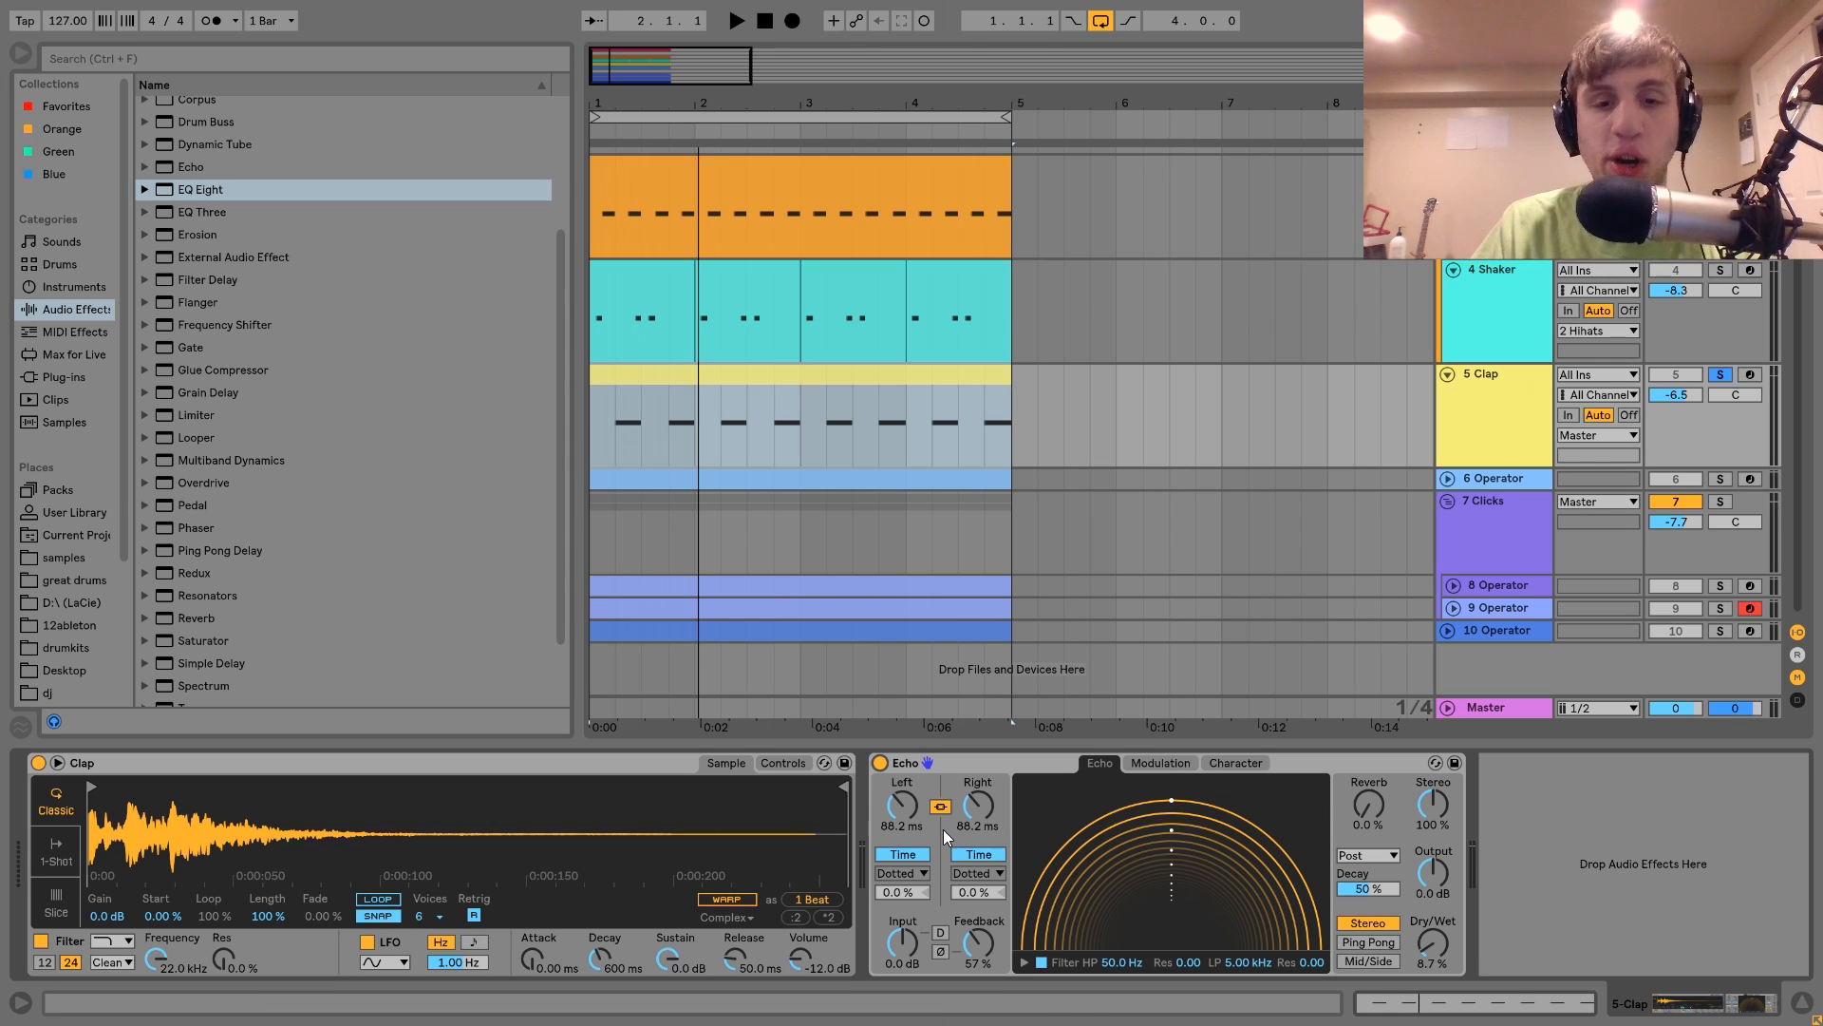
pyautogui.press('space')
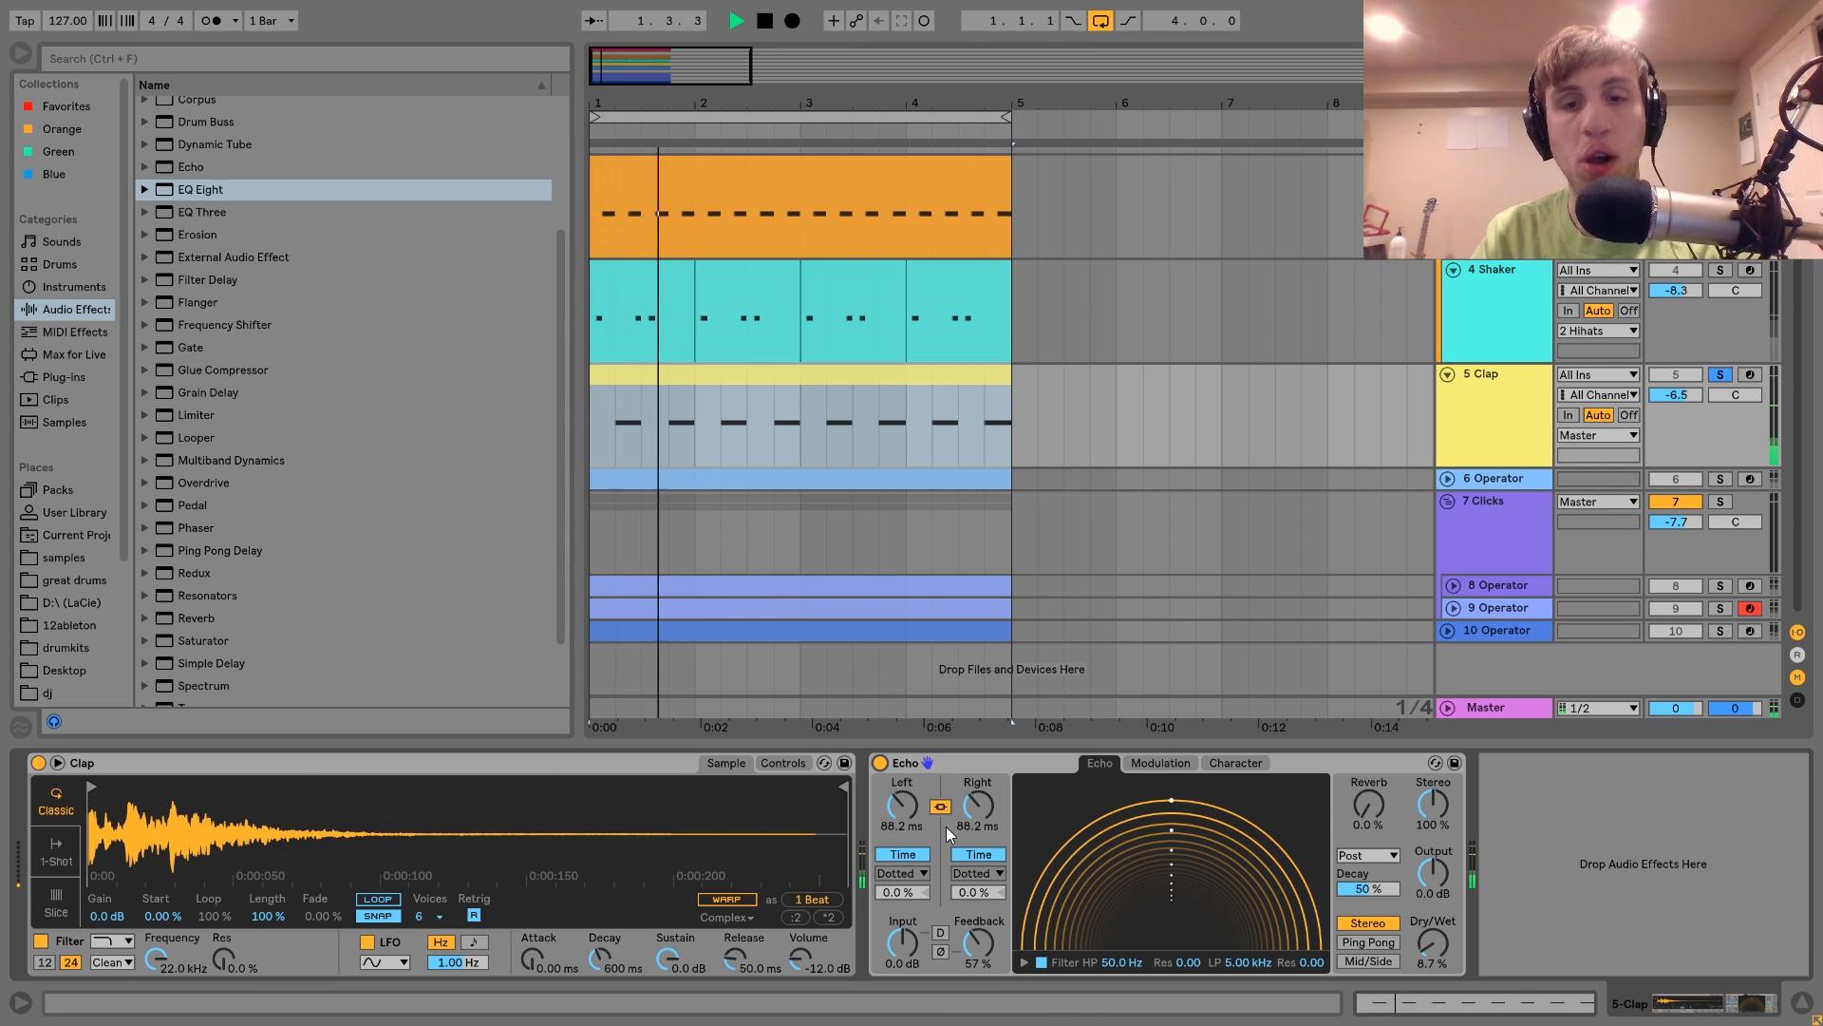
pyautogui.press('space')
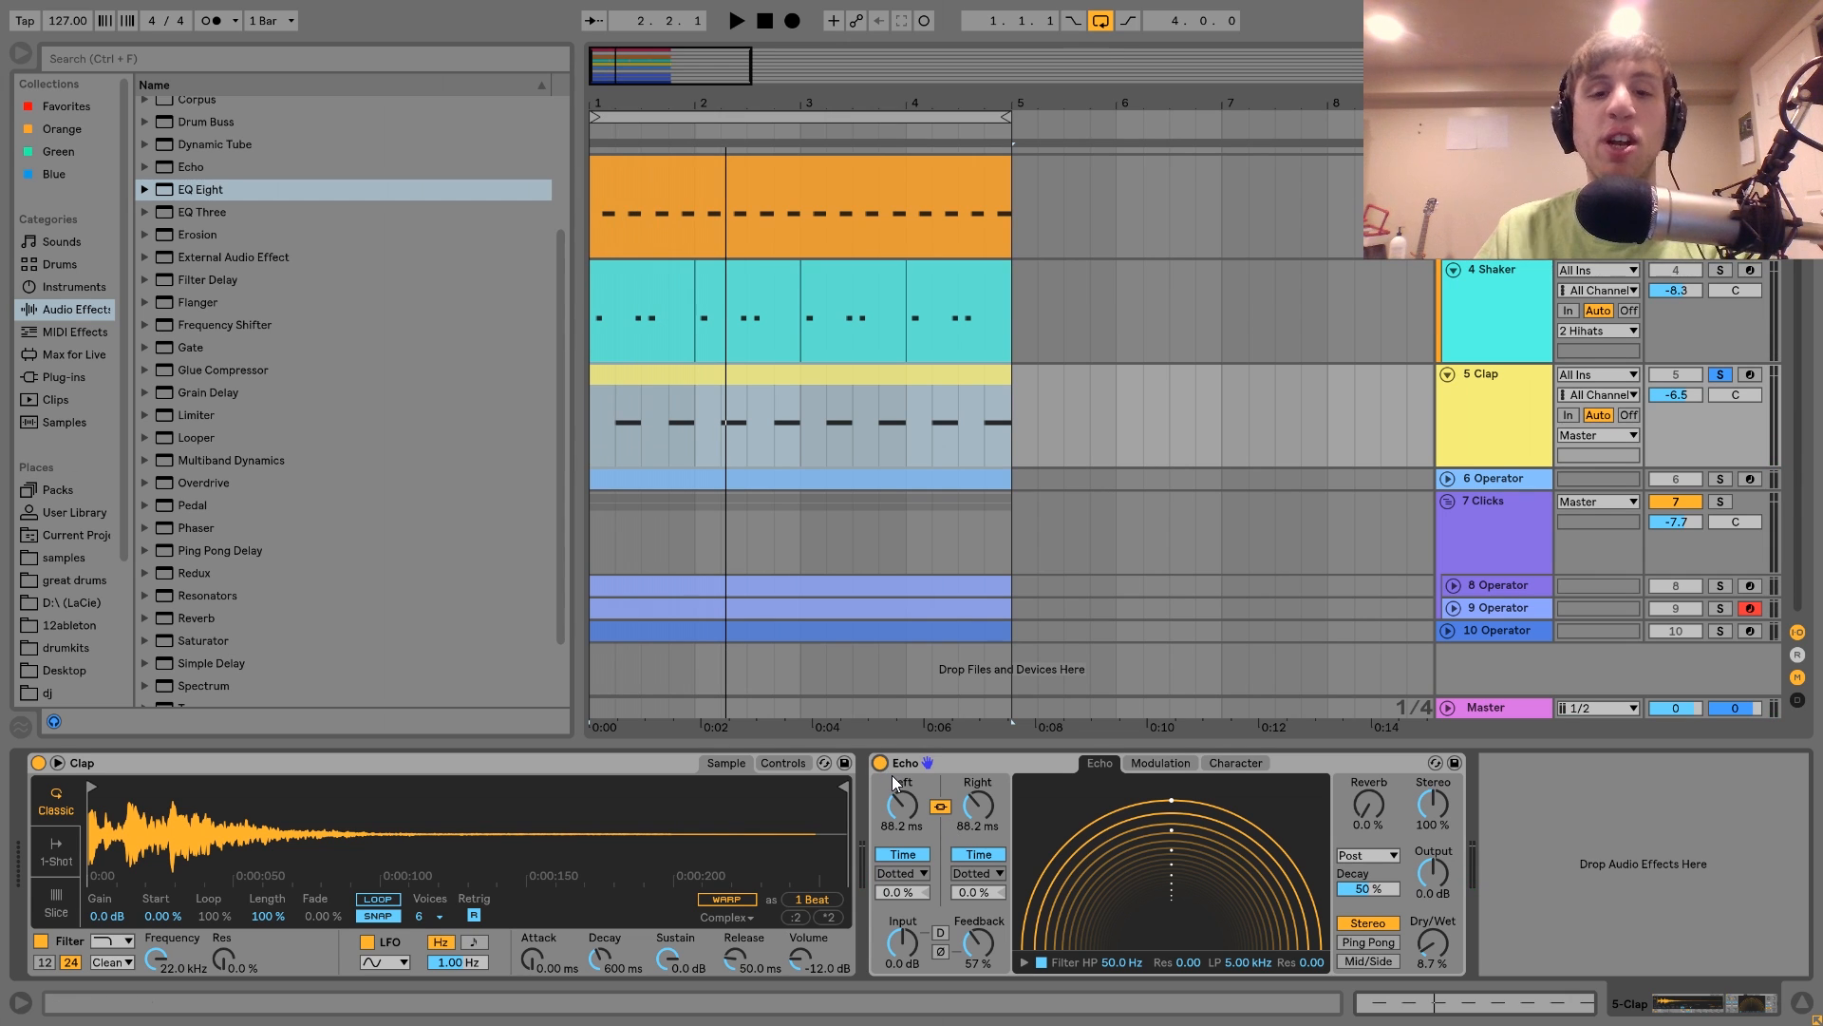
# Step: Try an Echo delay time of 291 ms on the clap during playback, and undo the change
pyautogui.moveTo(901, 806); pyautogui.dragTo(900, 807)
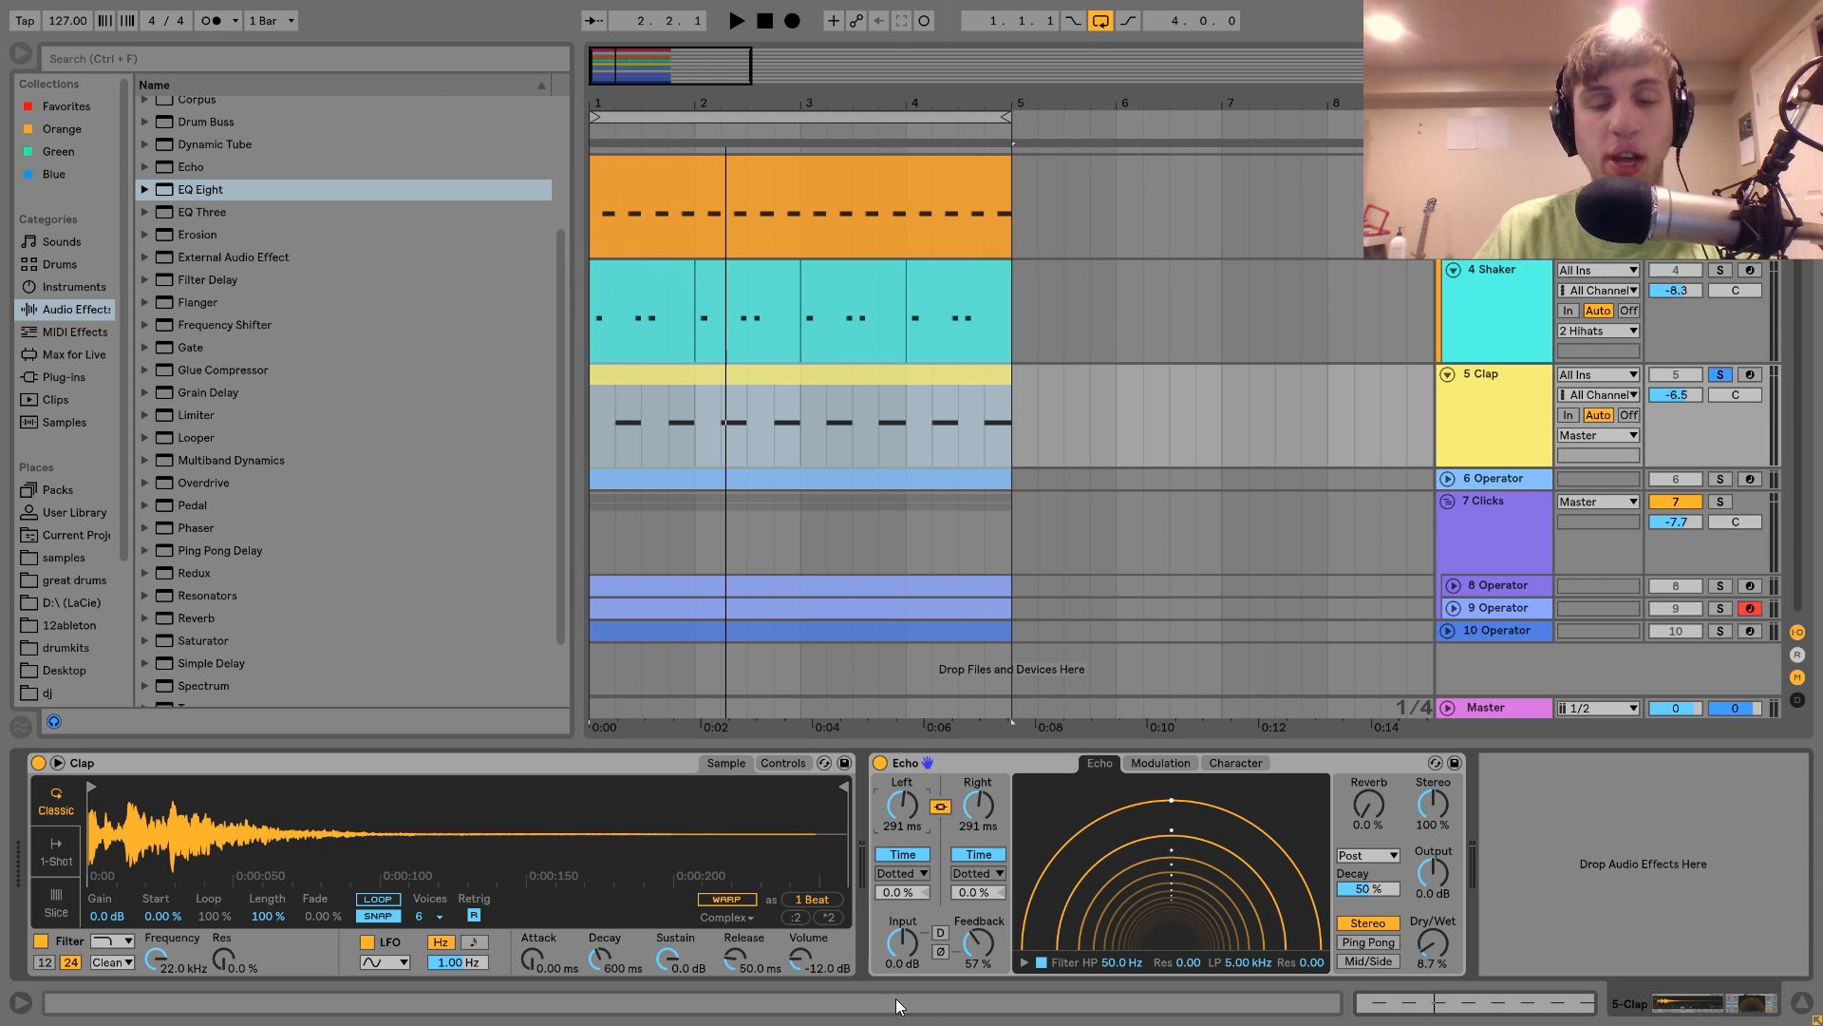
pyautogui.press('space')
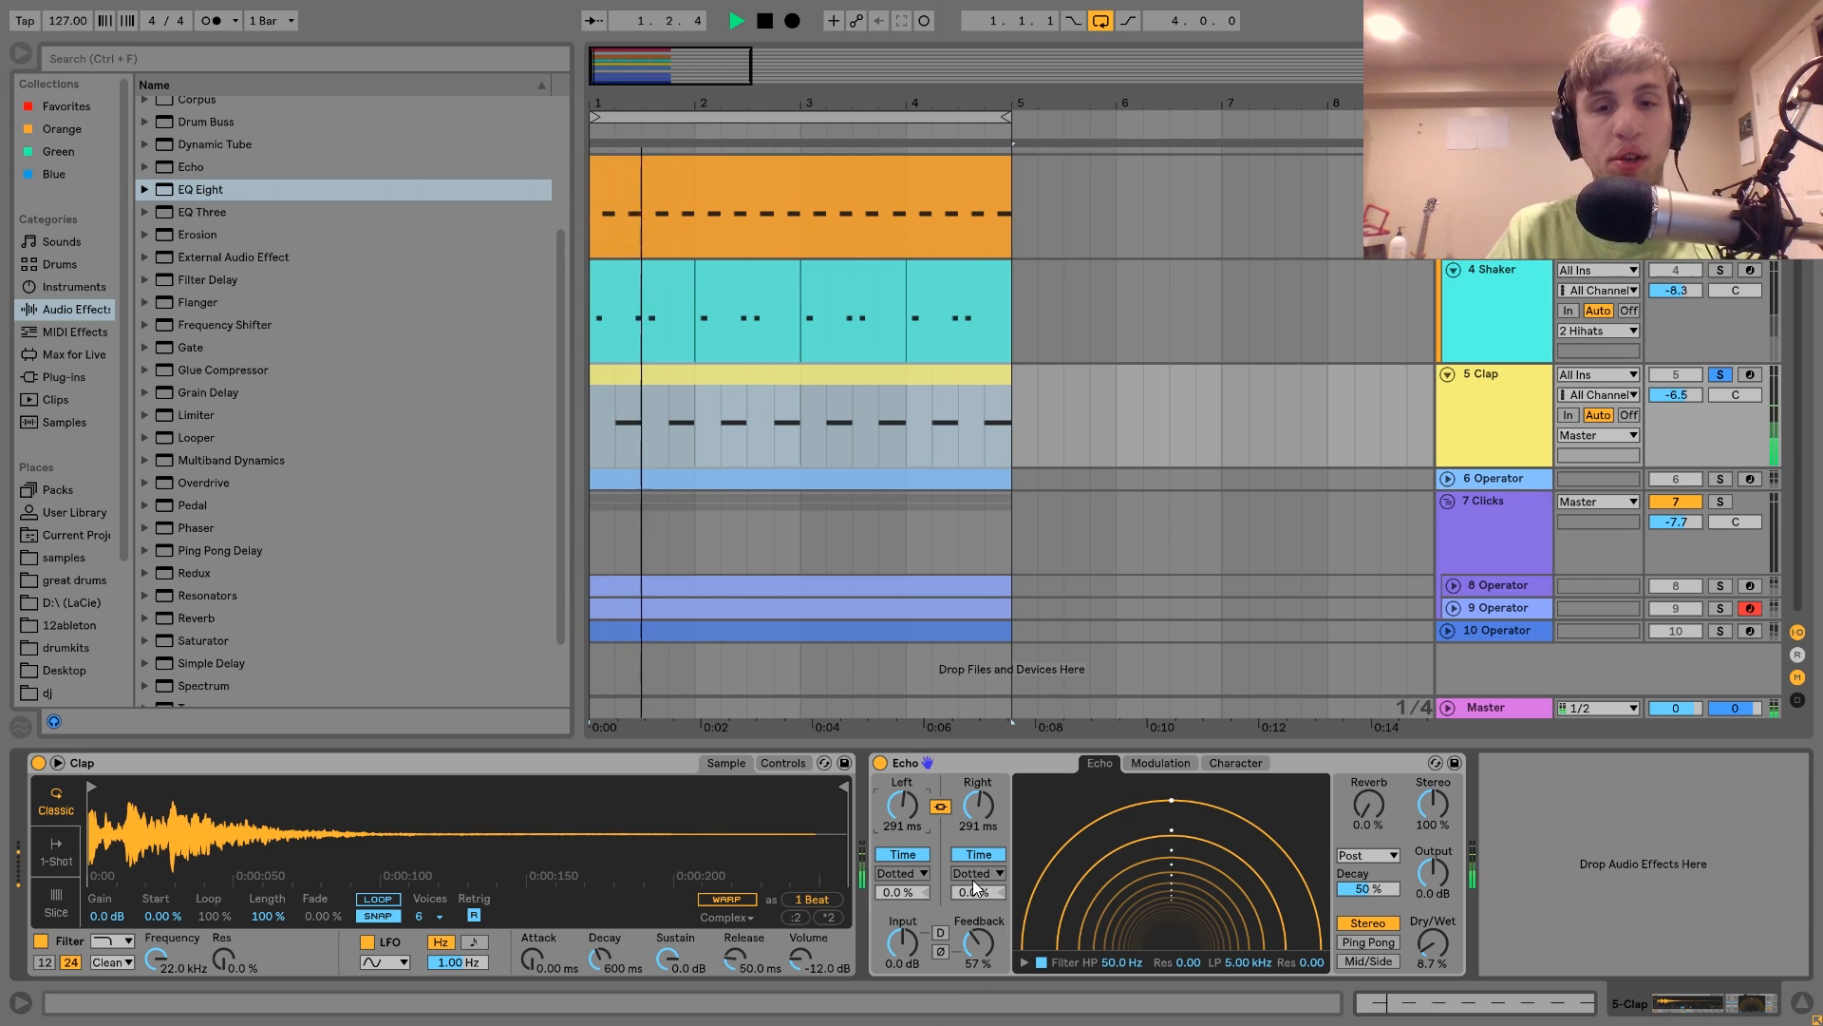
pyautogui.hotkey('ctrl', 'z')
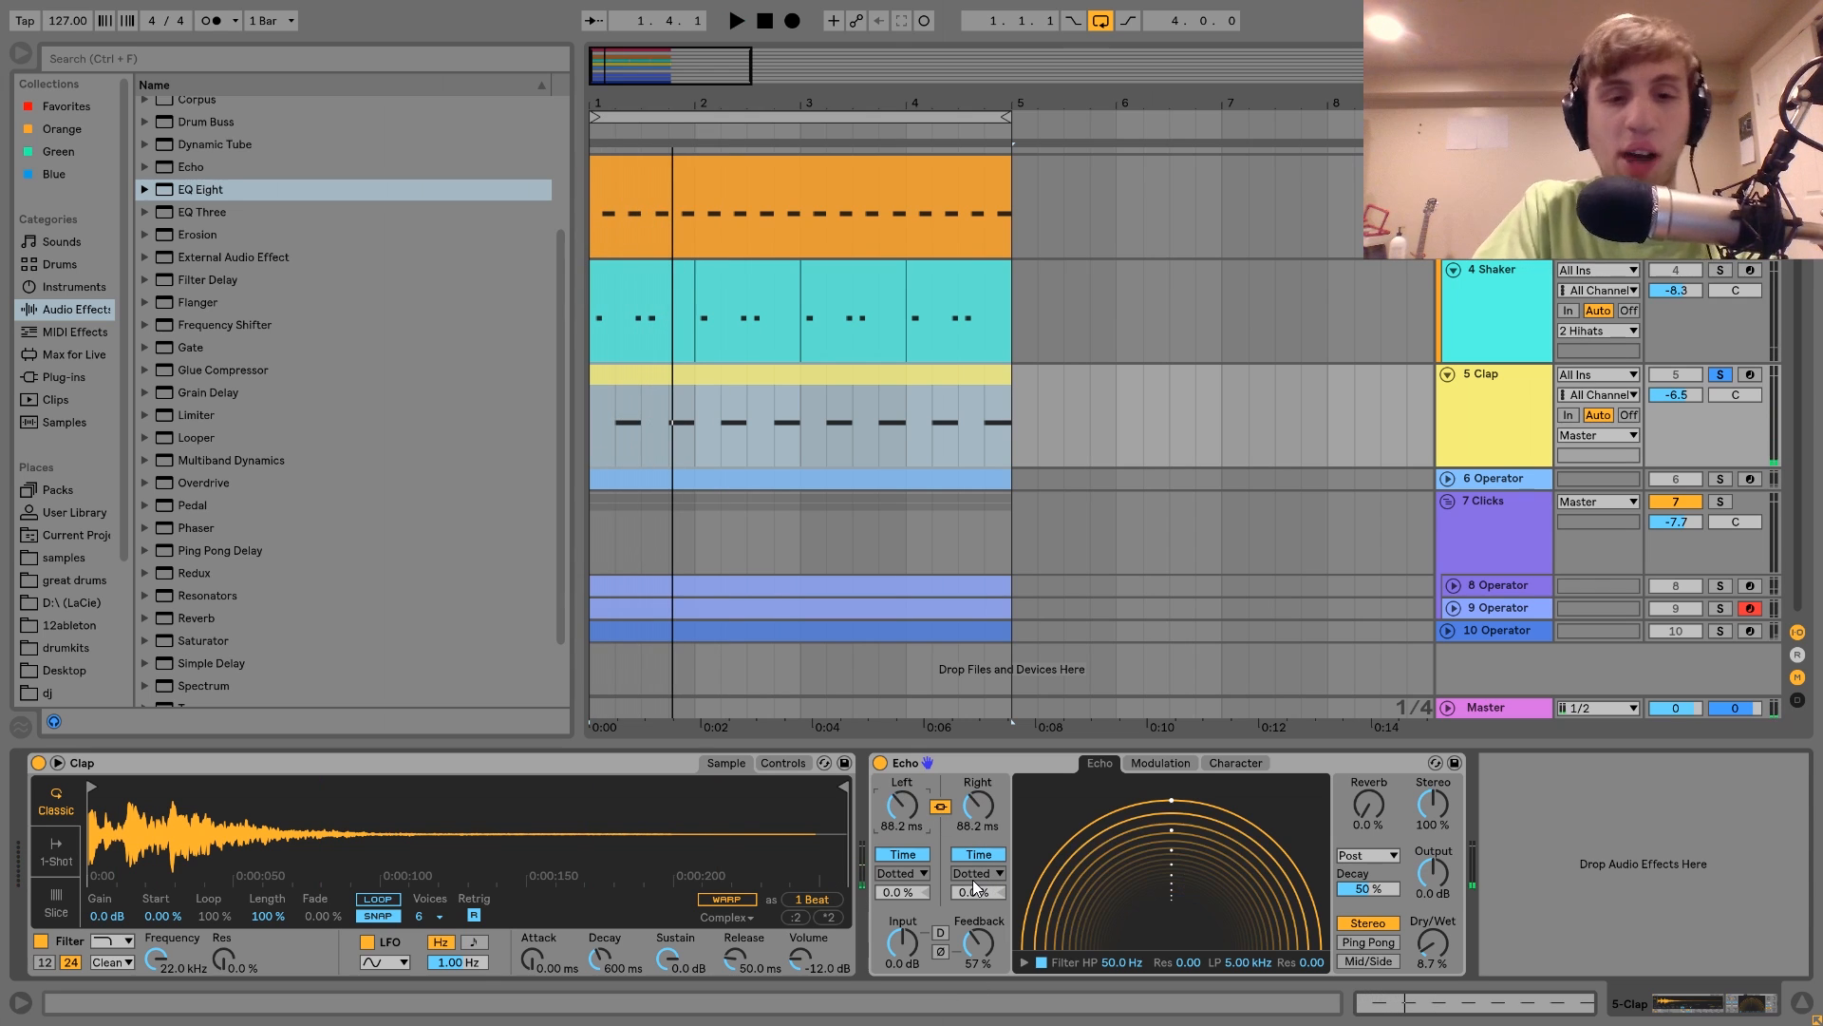
# Step: Audition the soloed clap twice from the start with its Echo enabled, stopping playback after each listen
pyautogui.press('space')
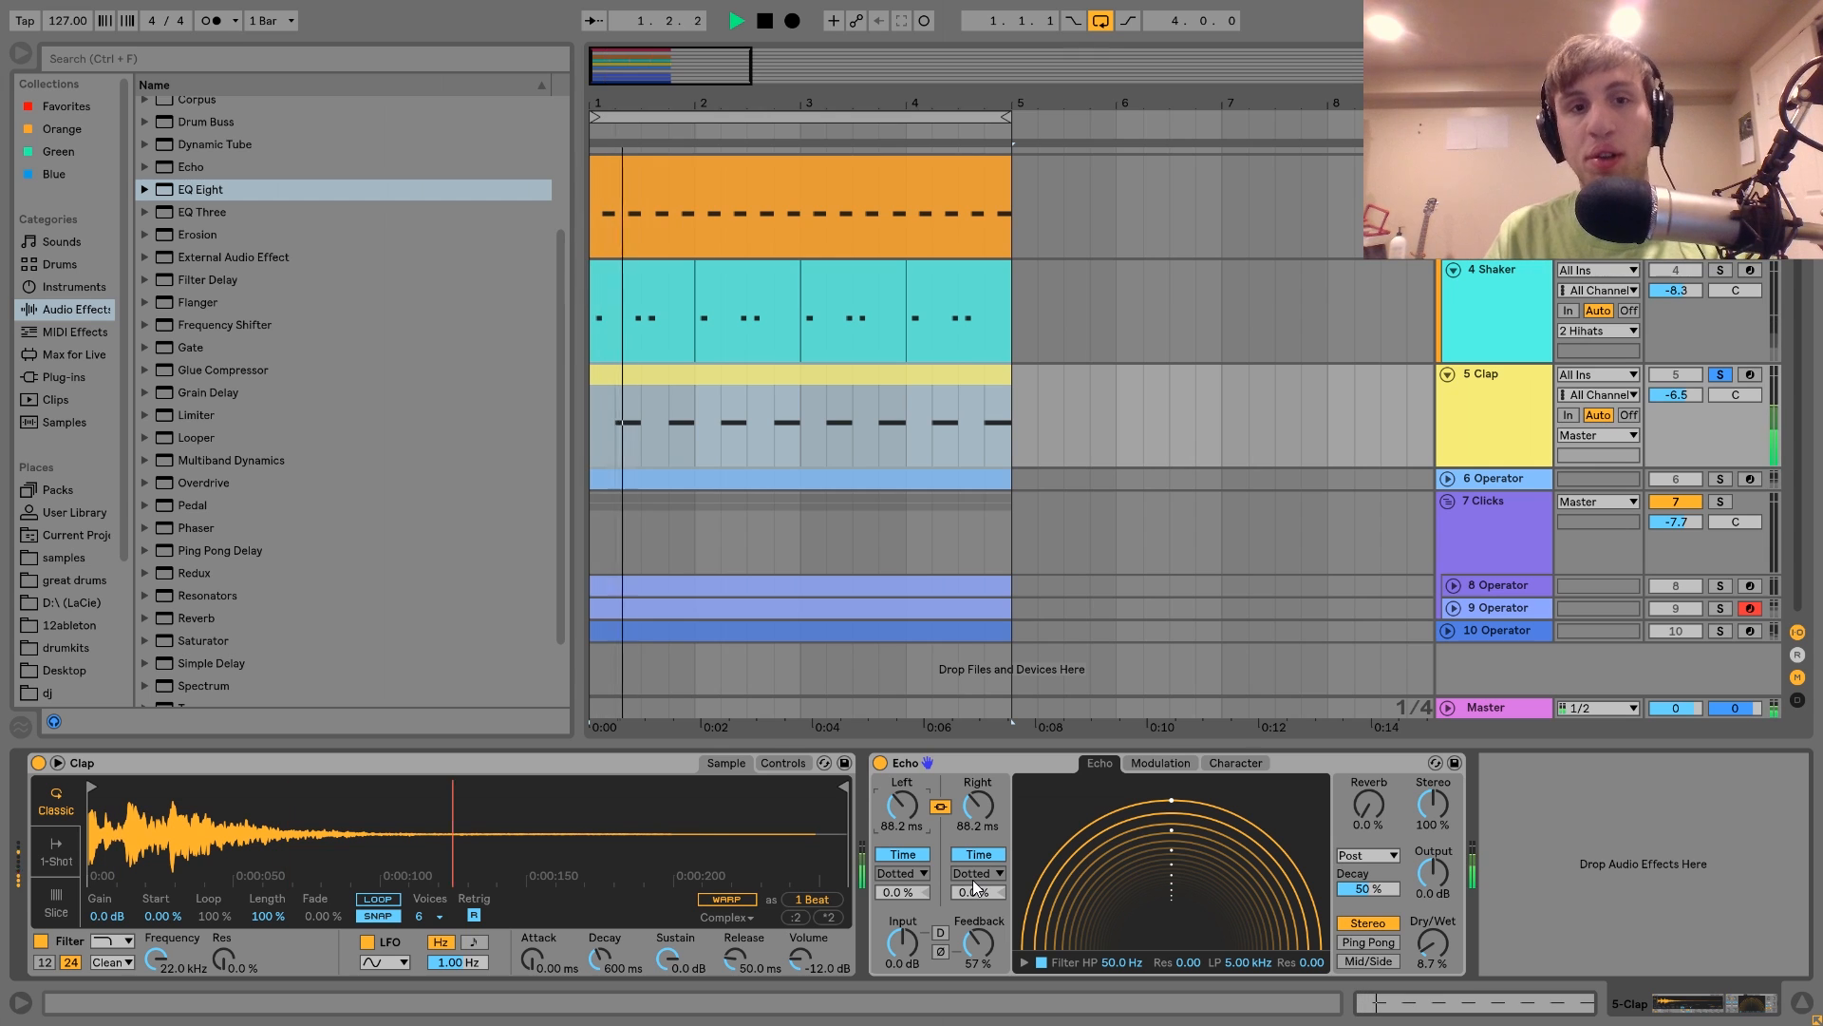
pyautogui.press('space')
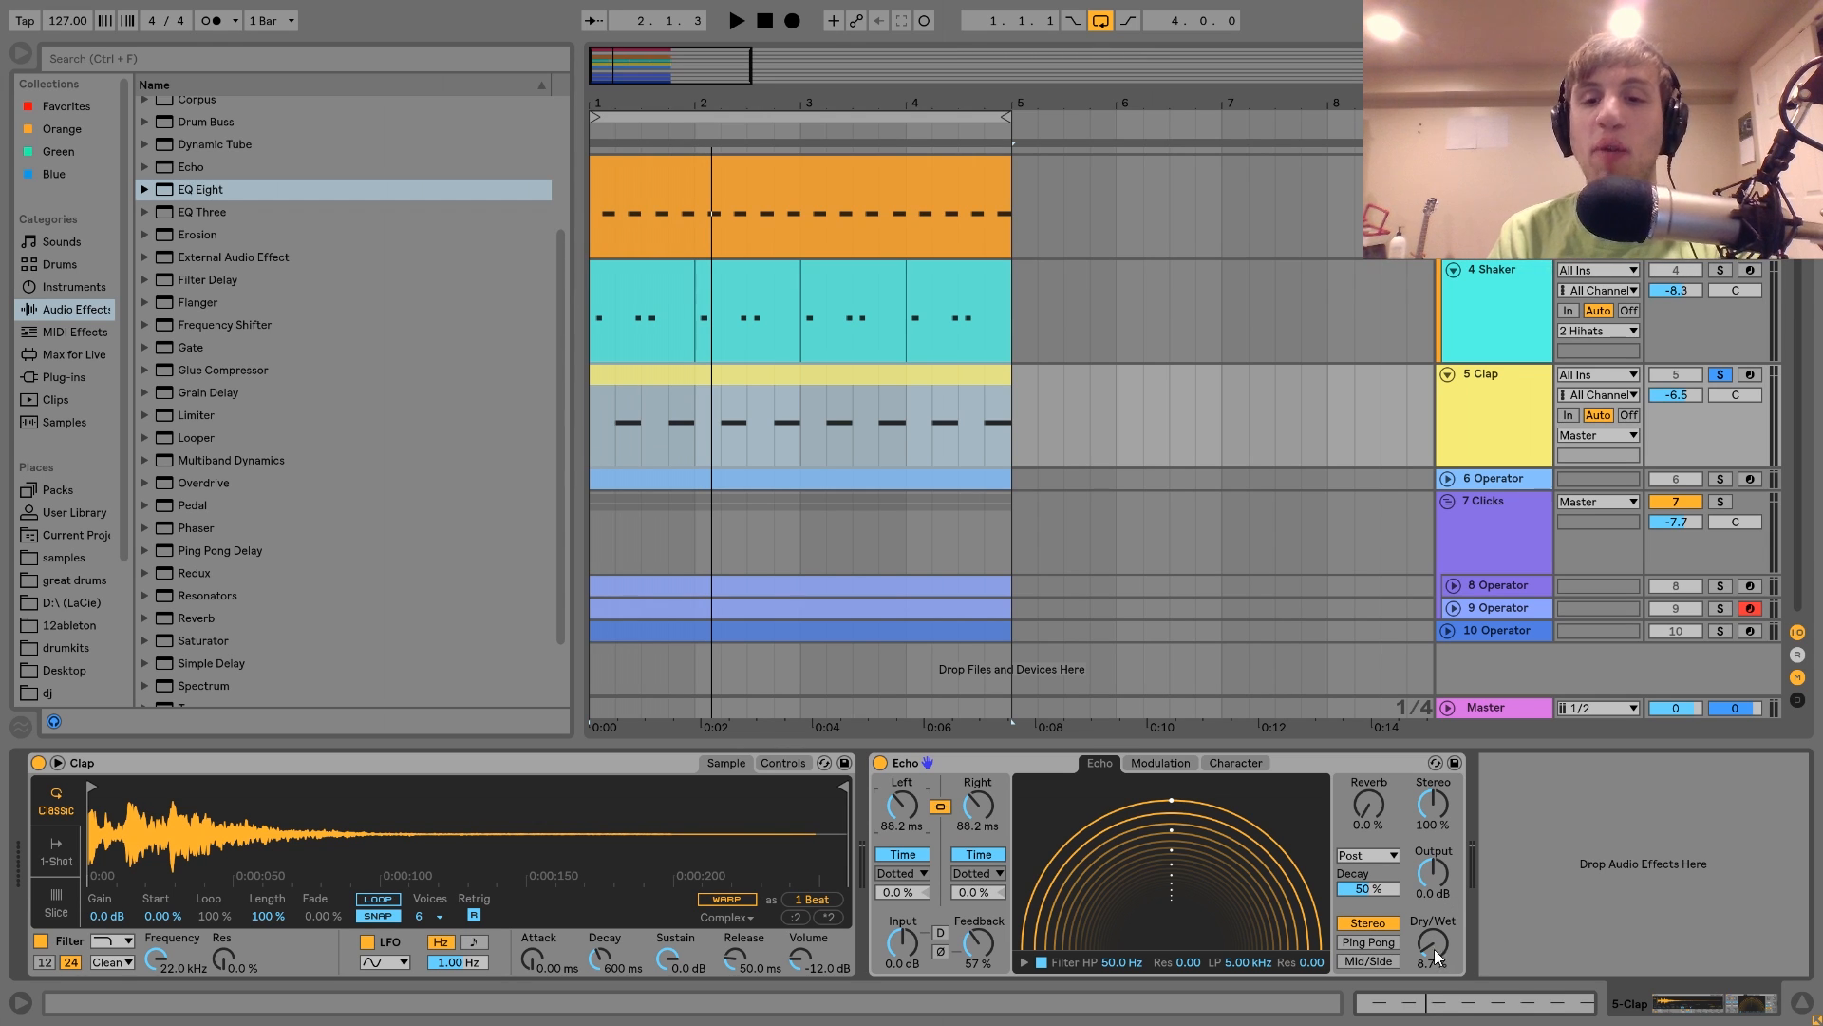
pyautogui.press('space')
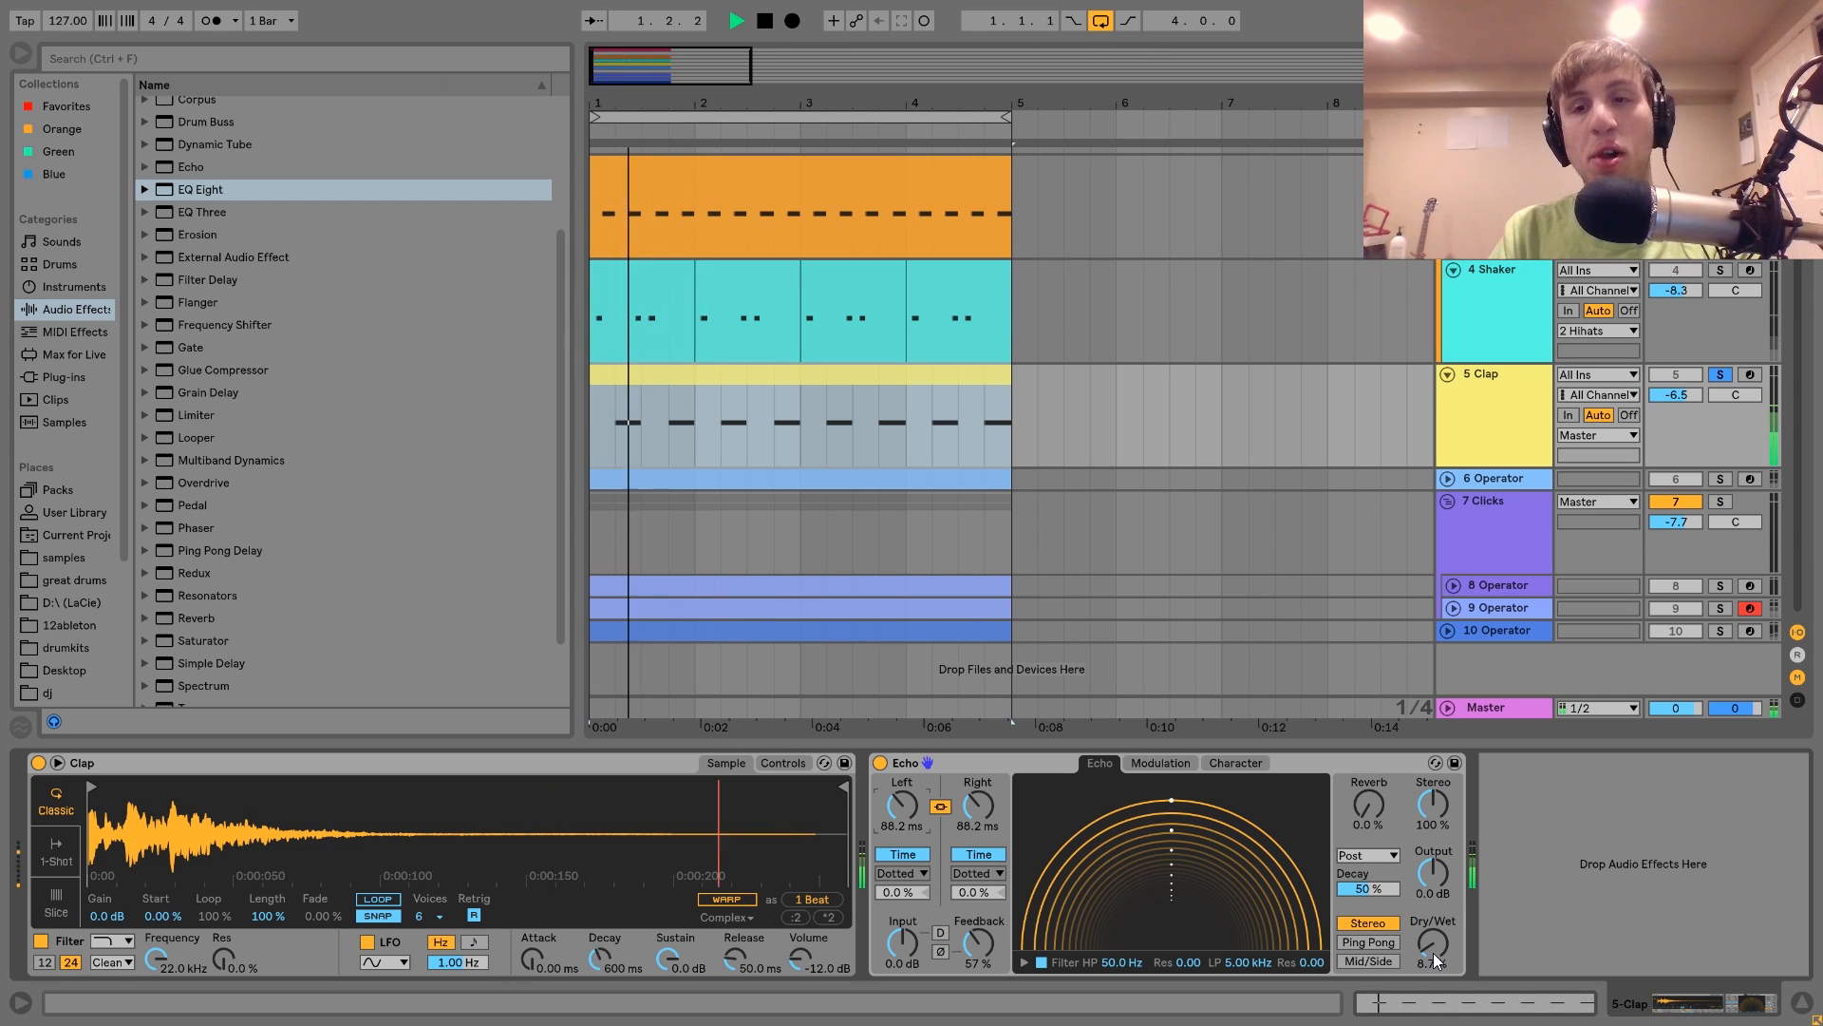
pyautogui.press('space')
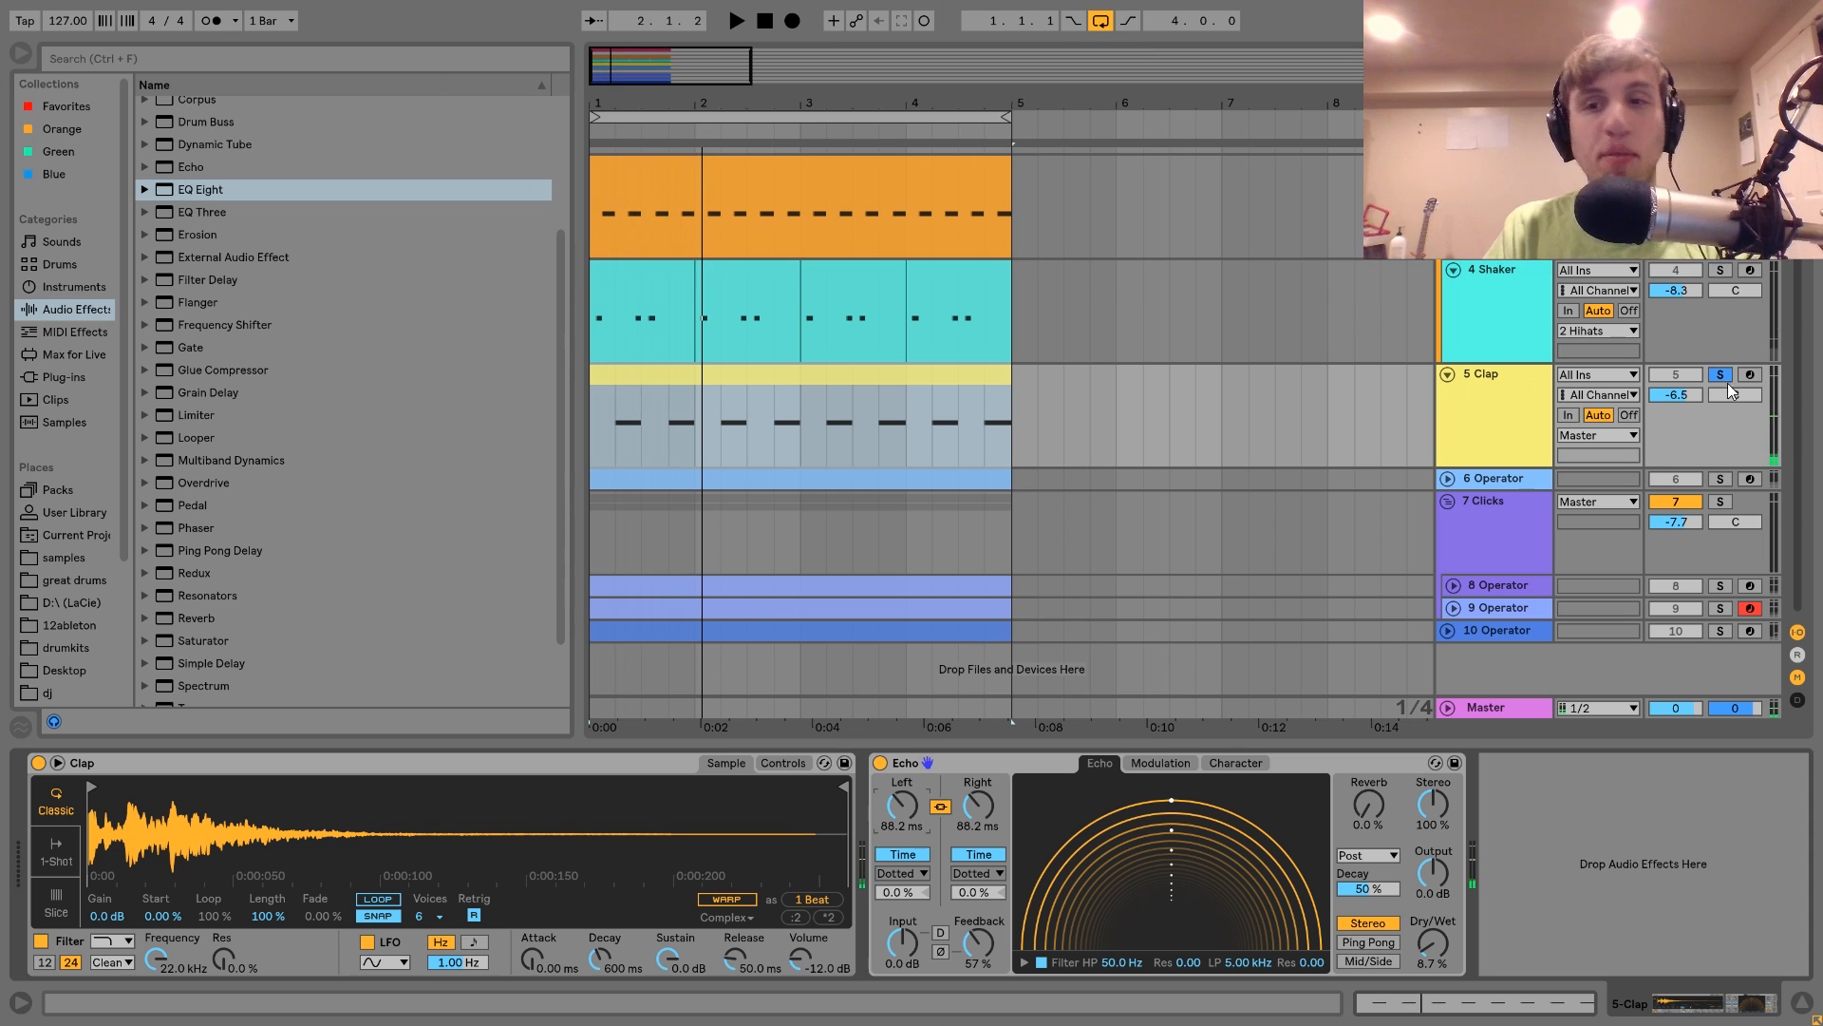
# Step: Unsolo the Clap track and compare the full beat's playback with the clap's Echo bypassed and enabled
pyautogui.click(1720, 374)
pyautogui.press('space')
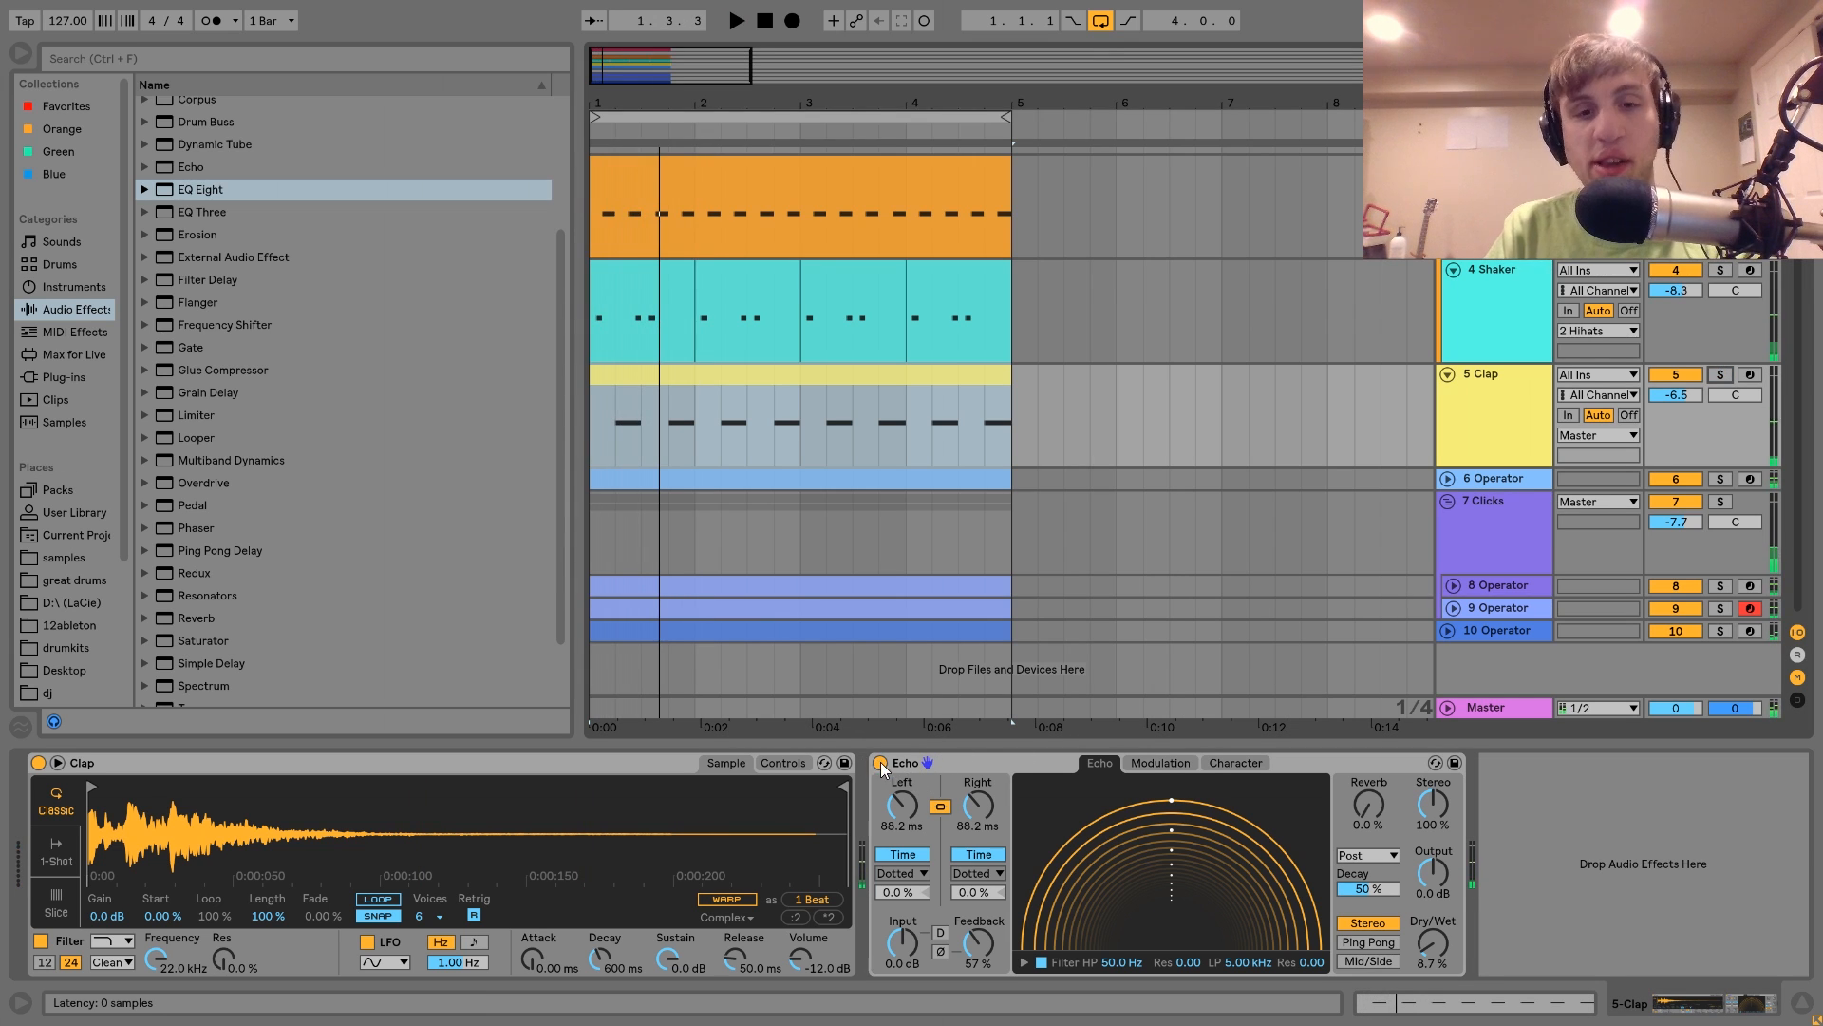
pyautogui.click(881, 762)
pyautogui.click(883, 763)
pyautogui.press('space')
pyautogui.click(884, 762)
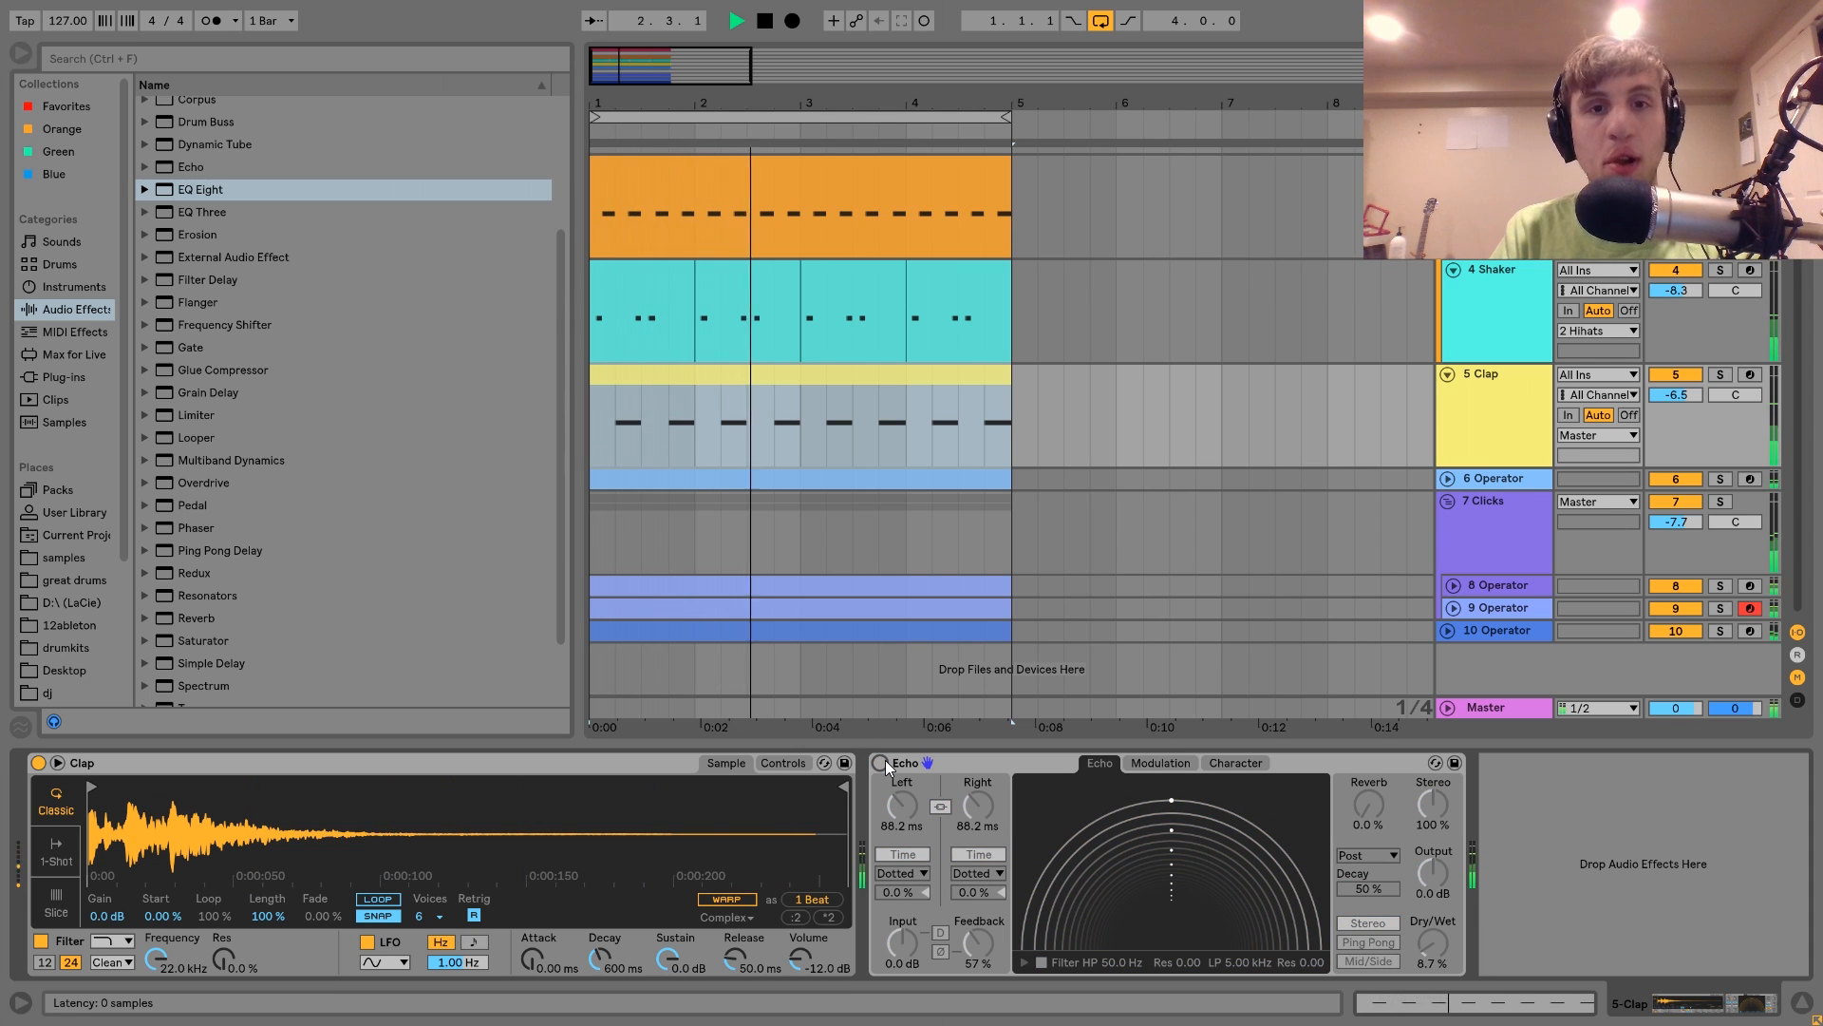
pyautogui.click(881, 762)
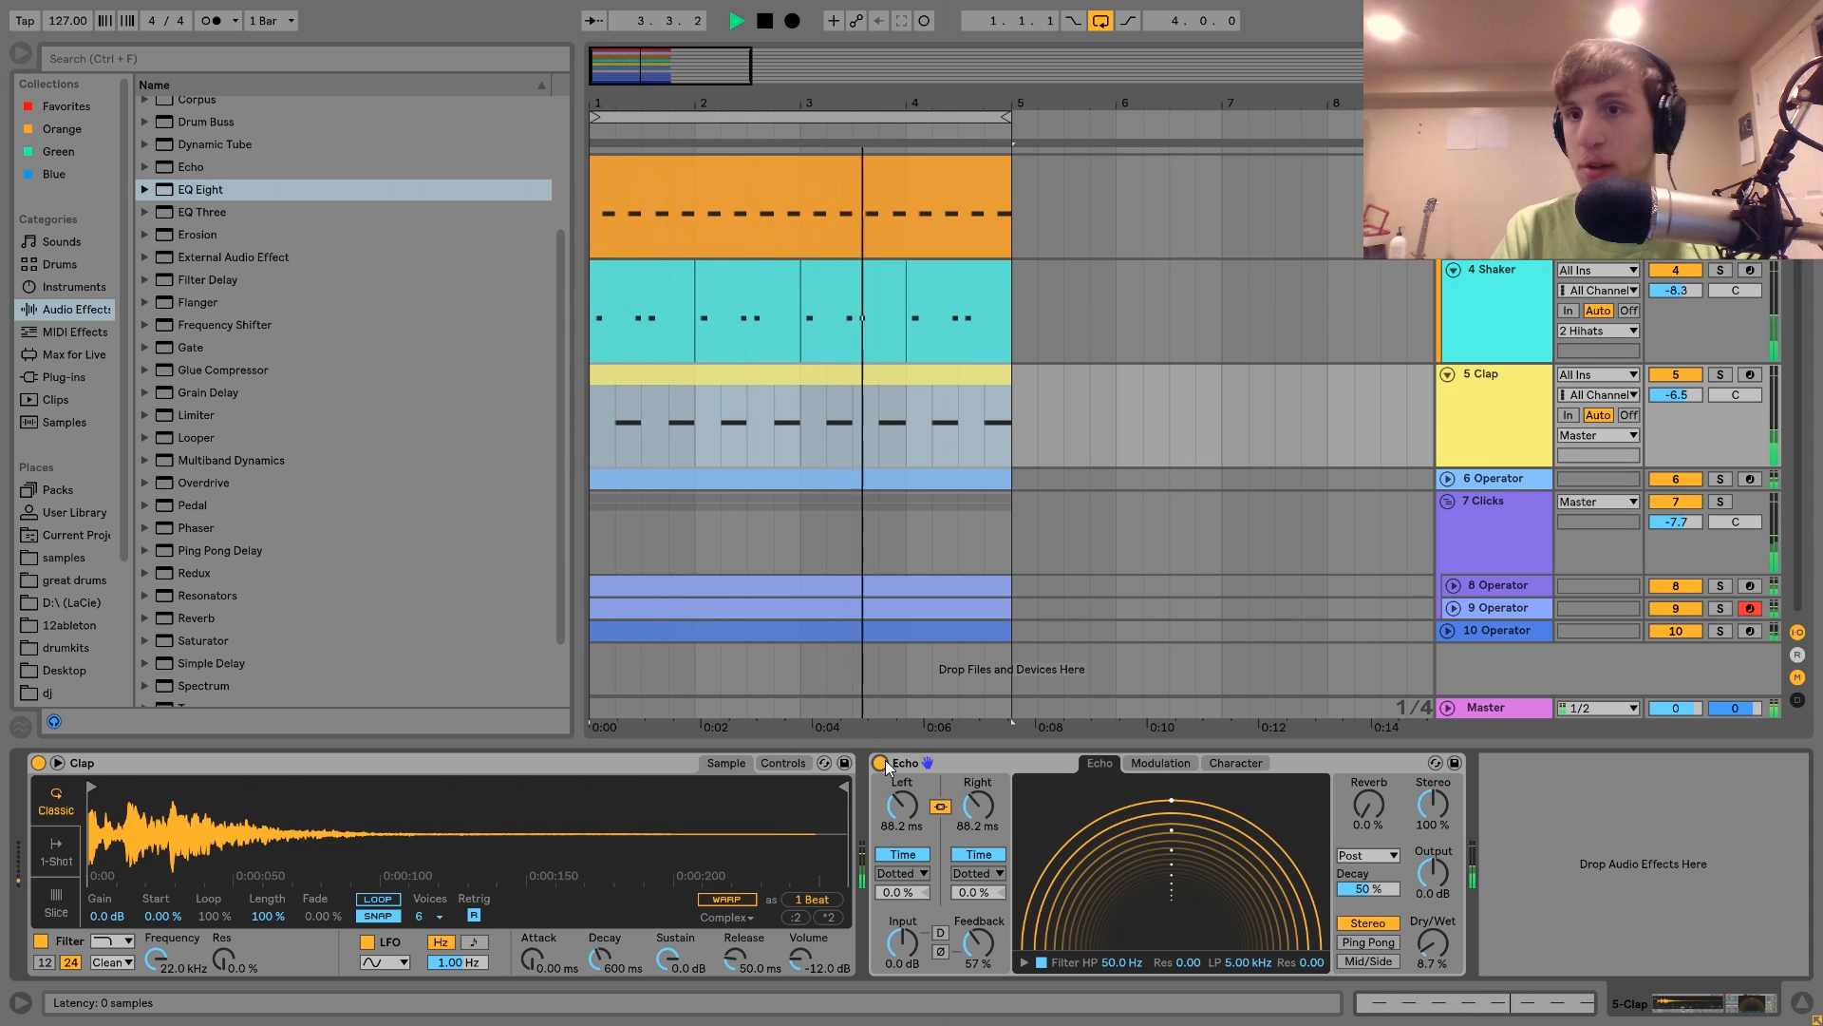
pyautogui.press('space')
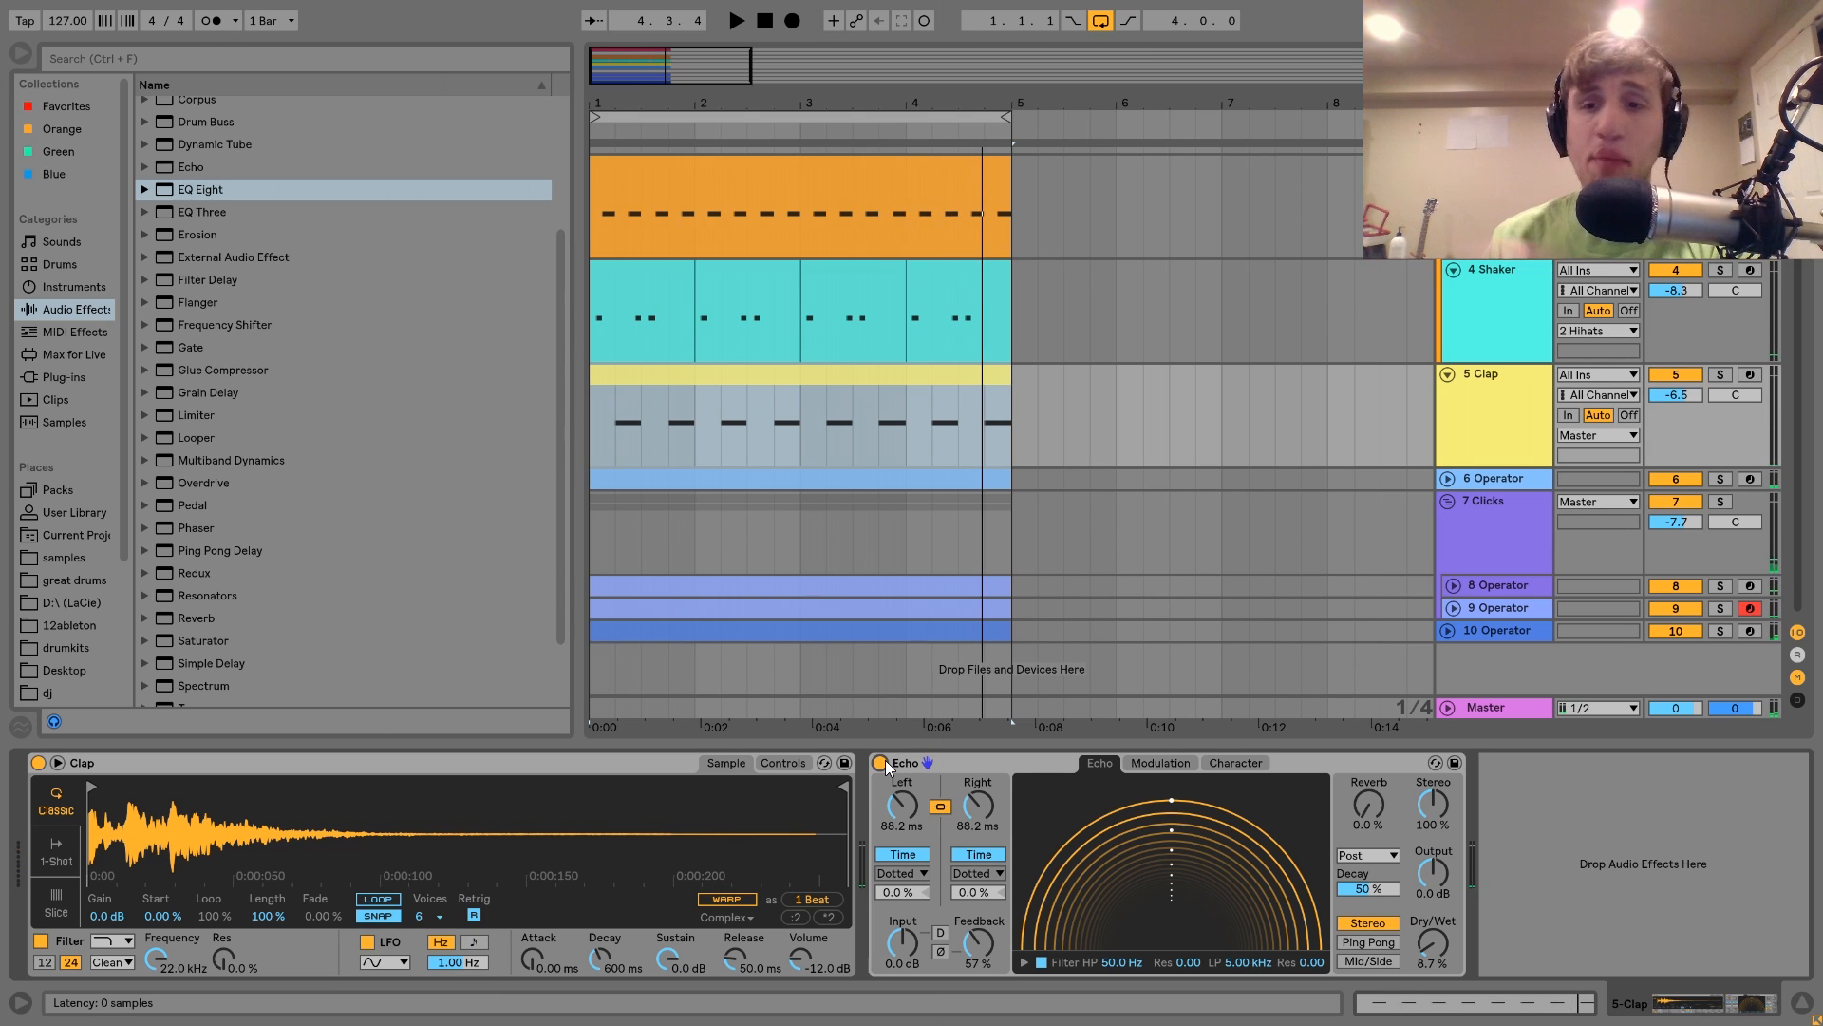
# Step: Unfold the 6 Operator track, solo it, and audition its four-bar clip
pyautogui.click(1483, 479)
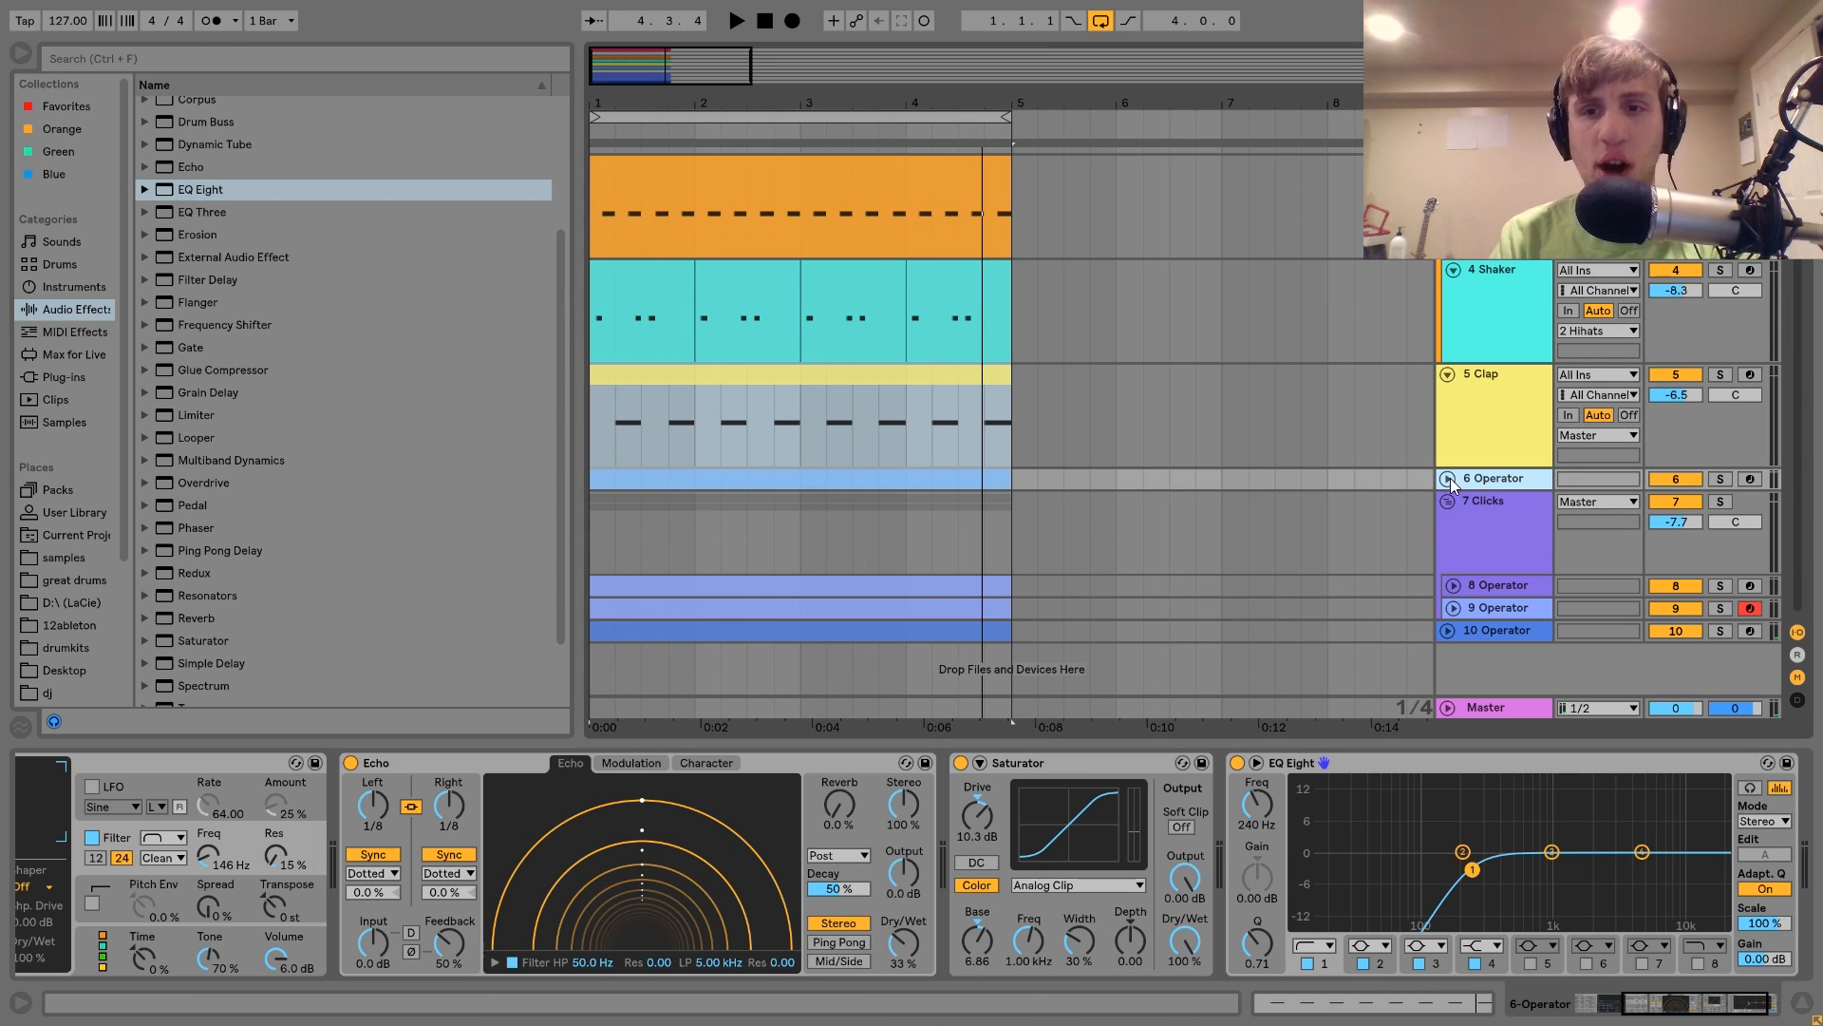
pyautogui.click(1449, 479)
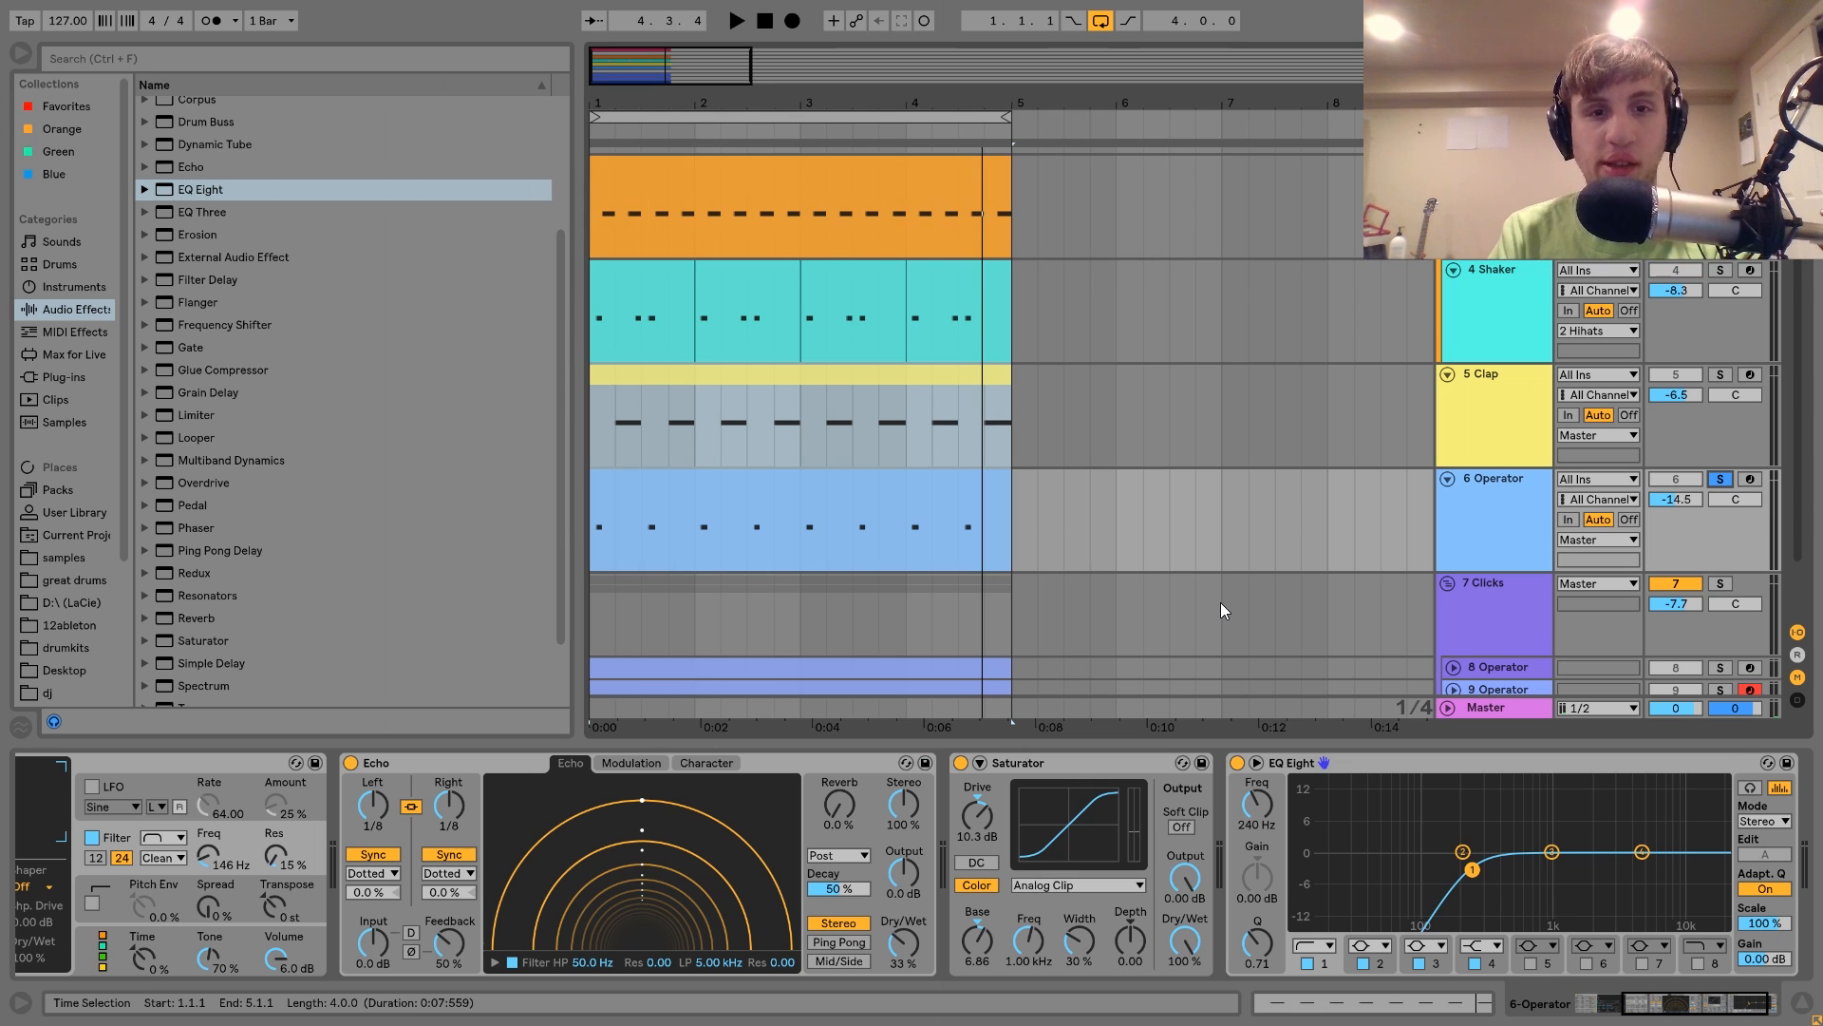
pyautogui.press('space')
pyautogui.hscroll(-5, 1046, 771)
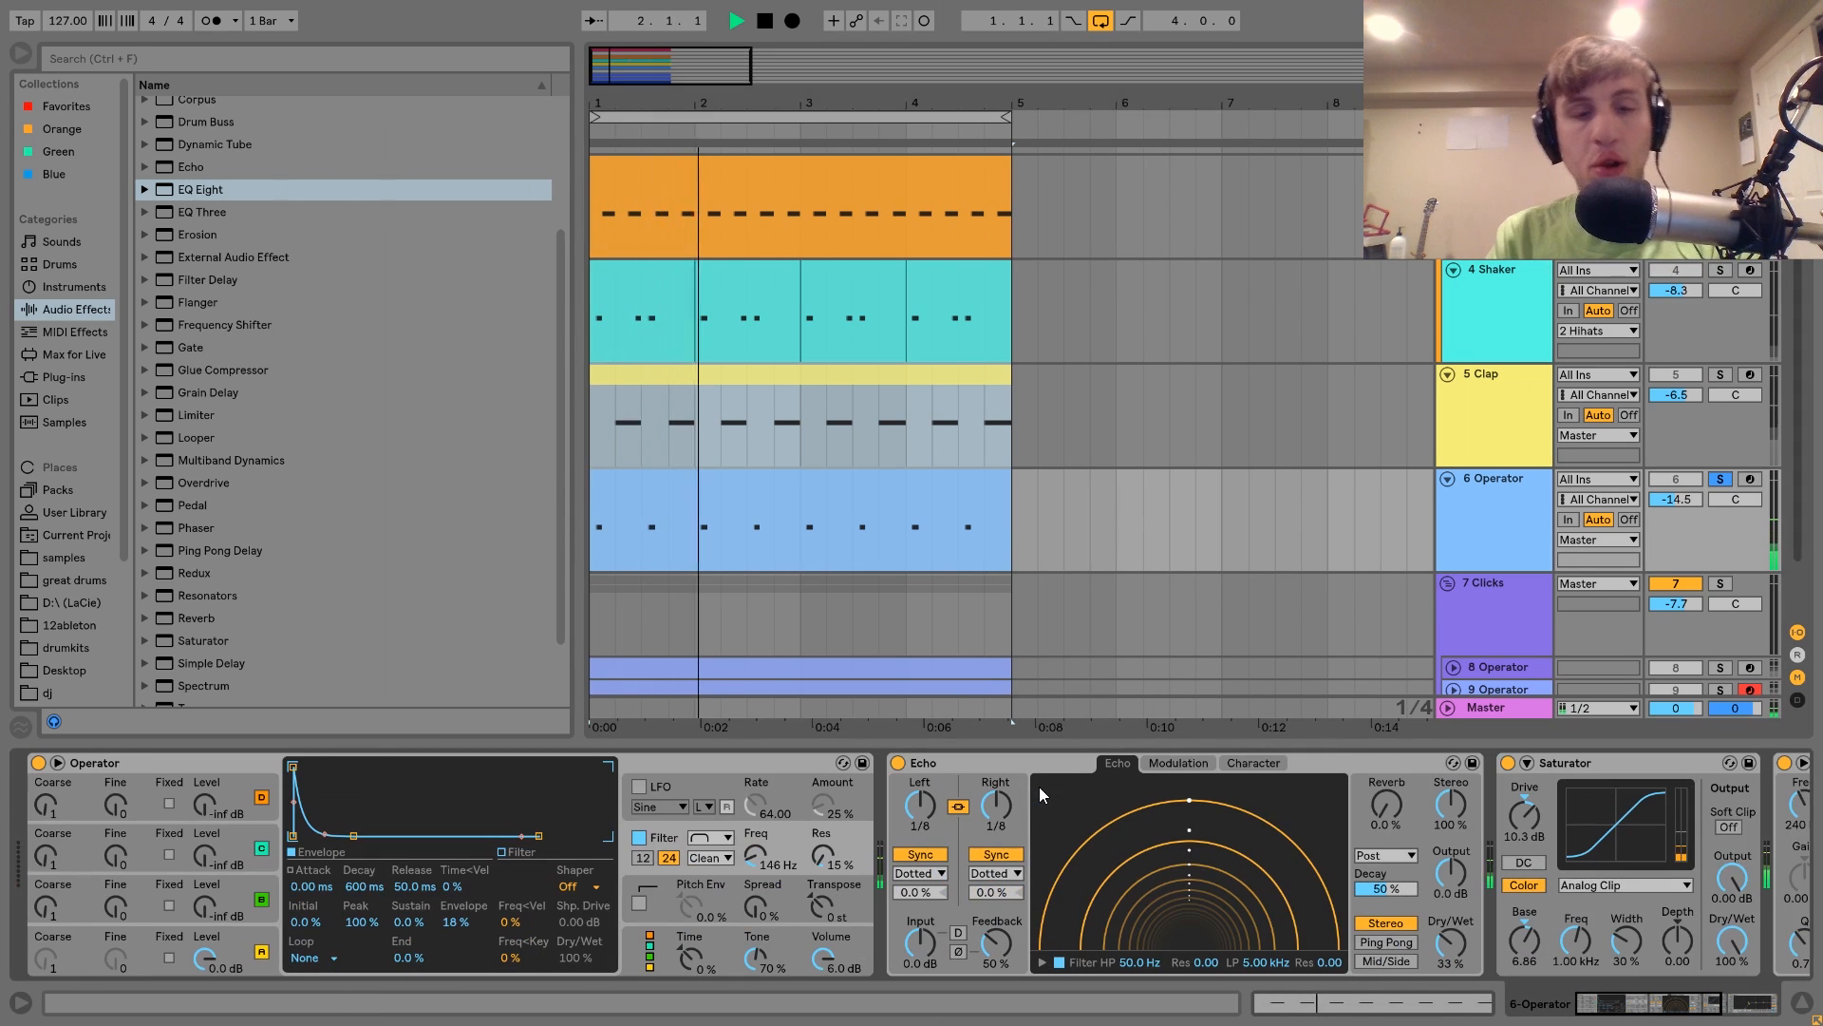
pyautogui.click(755, 503)
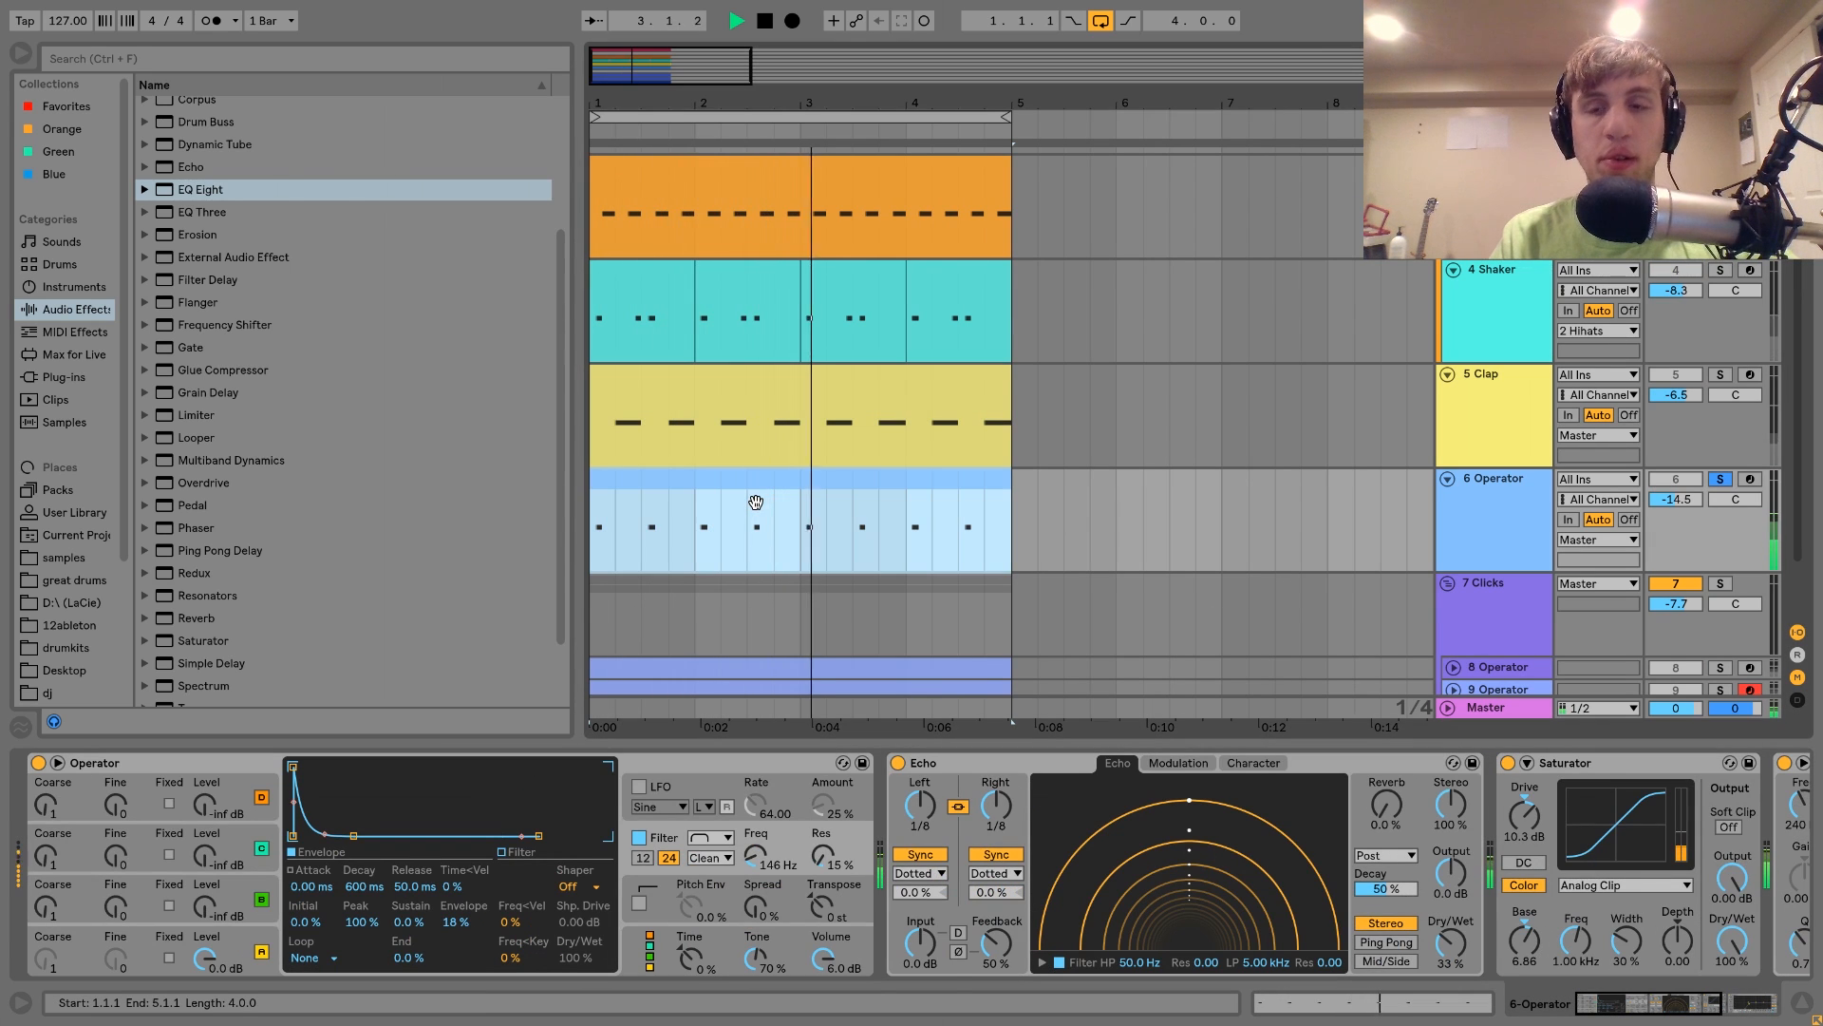
pyautogui.press('space')
# Step: Inspect the MIDI notes of the 6 Operator clip and return to the track's device chain
pyautogui.scroll(-2, 802, 508)
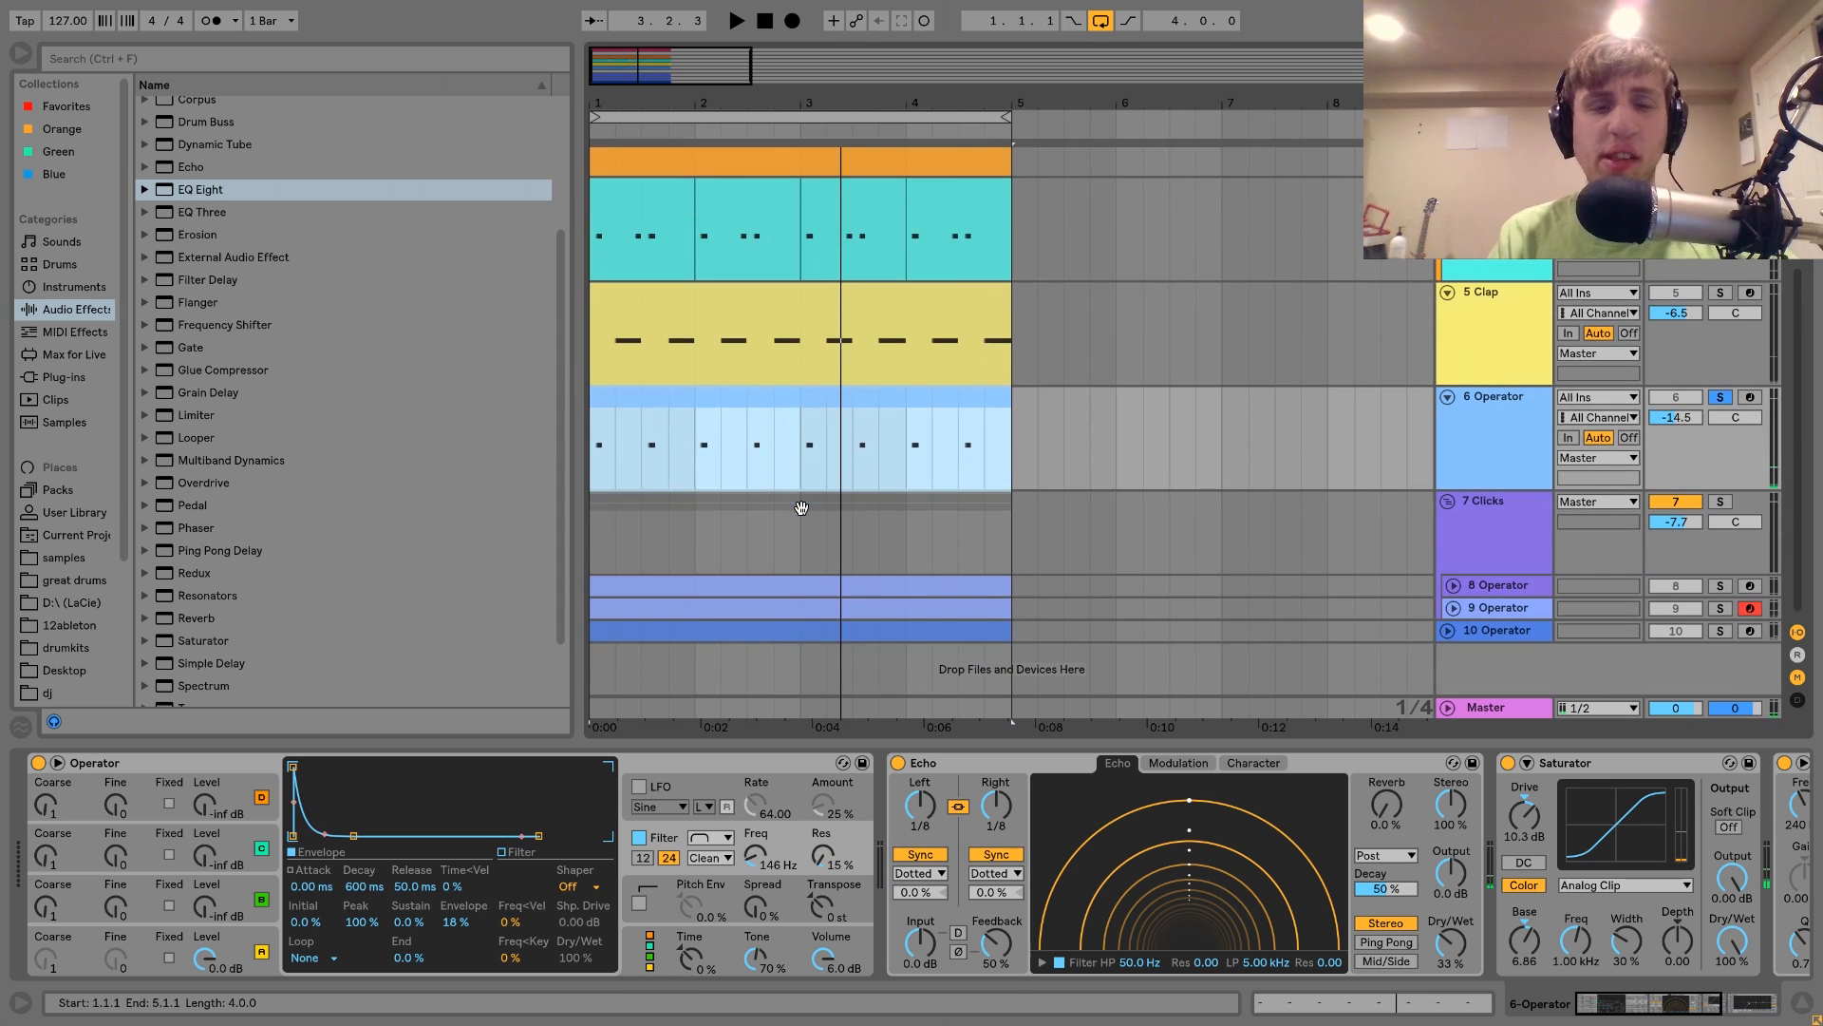
pyautogui.doubleClick(678, 414)
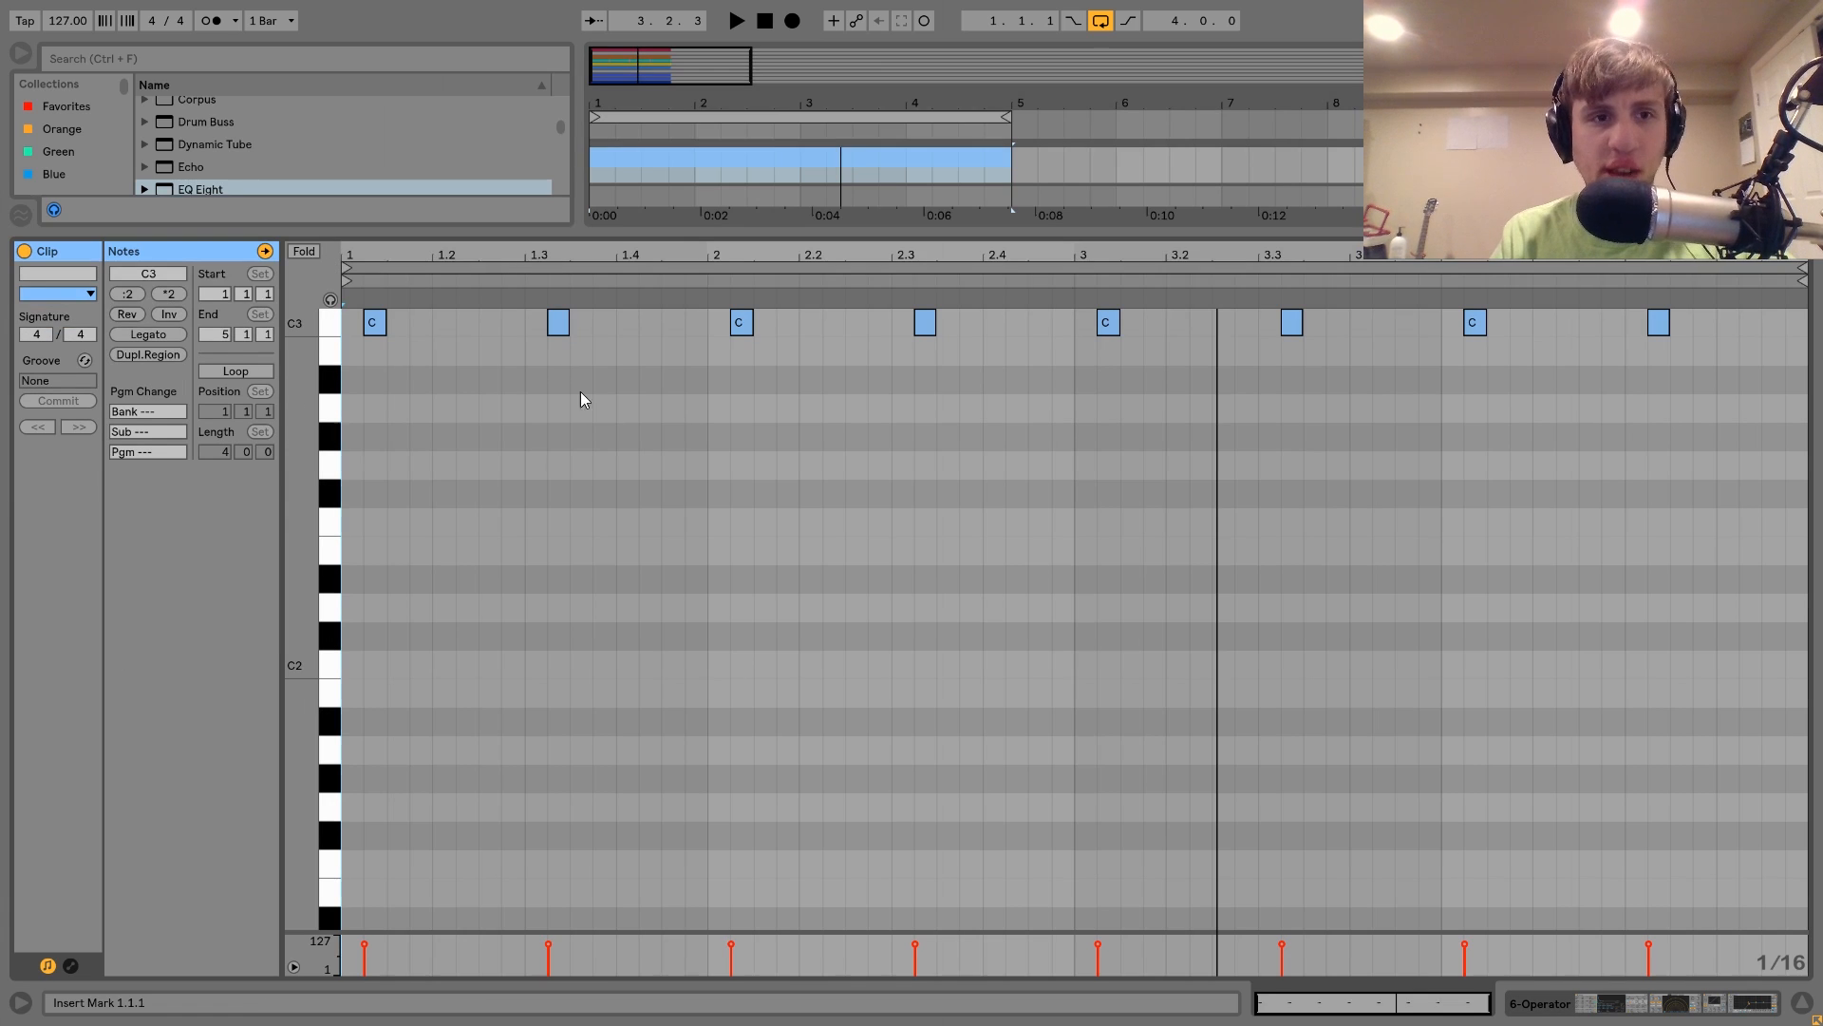
pyautogui.click(1540, 1005)
pyautogui.click(756, 605)
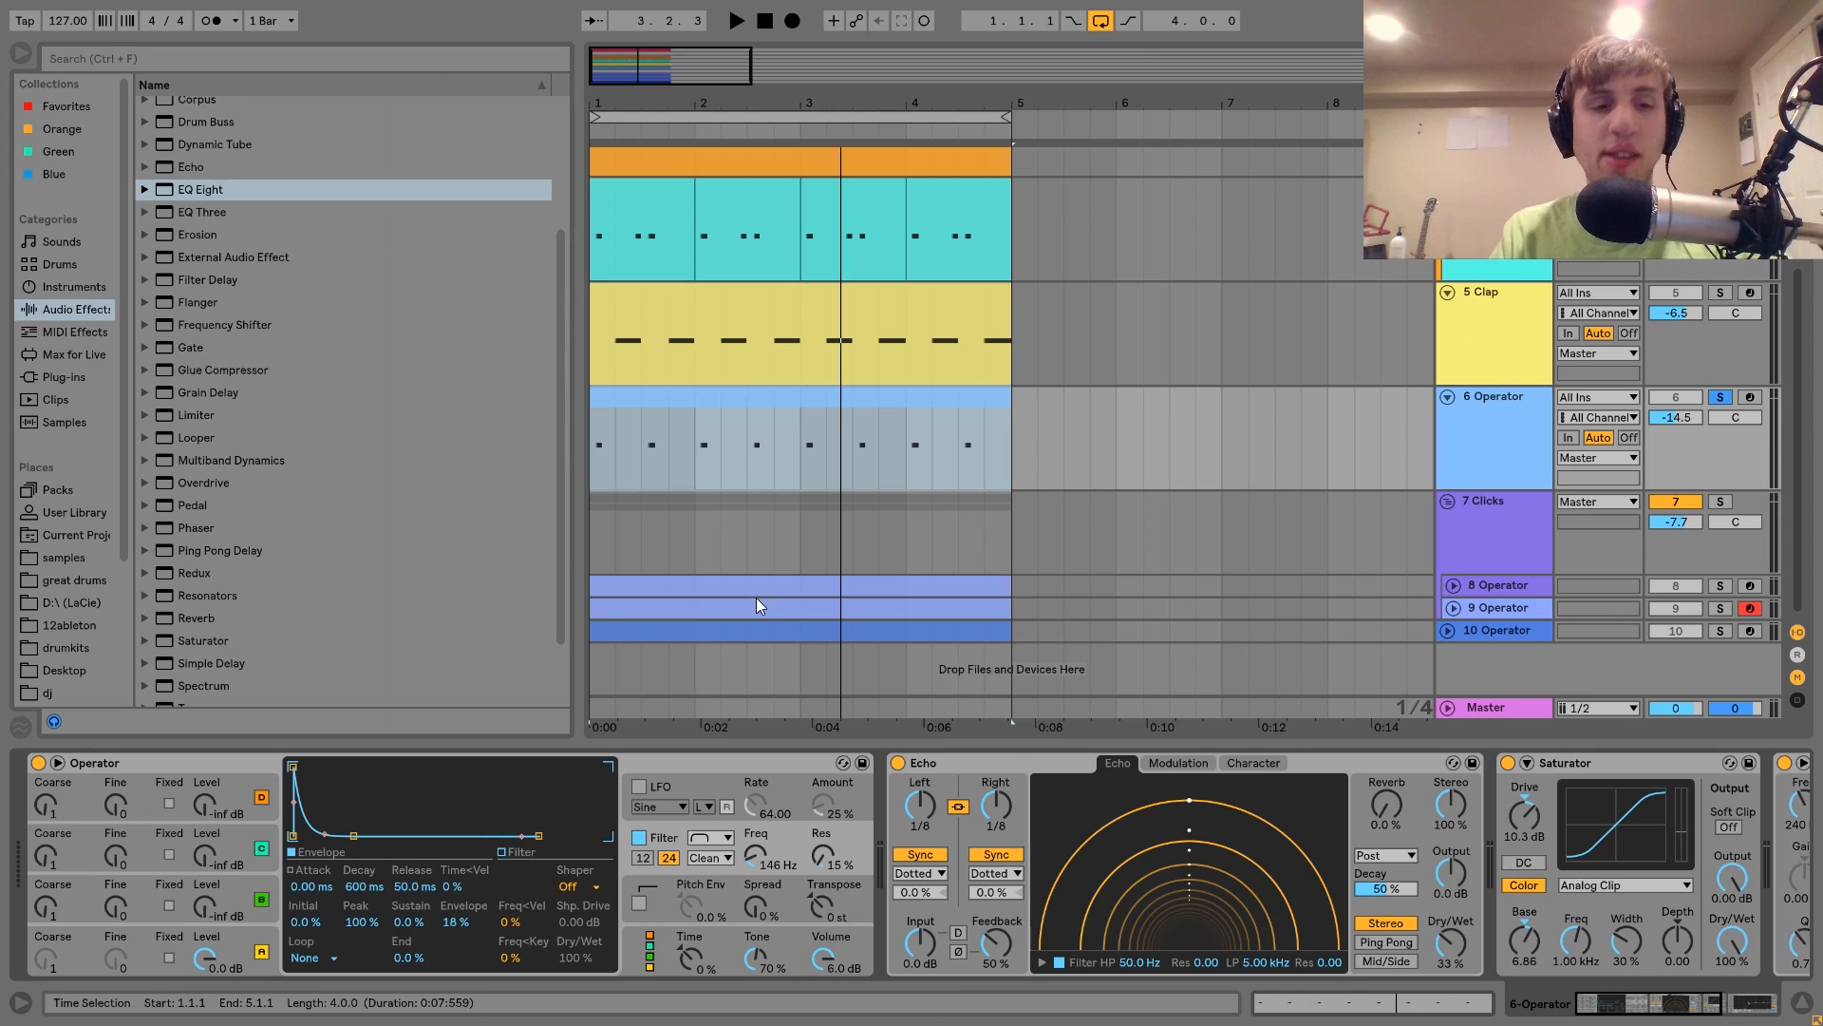
# Step: Inspect Operator's oscillator A and filter settings, and audition the effect of the filter's Envelope amount during playback
pyautogui.click(256, 932)
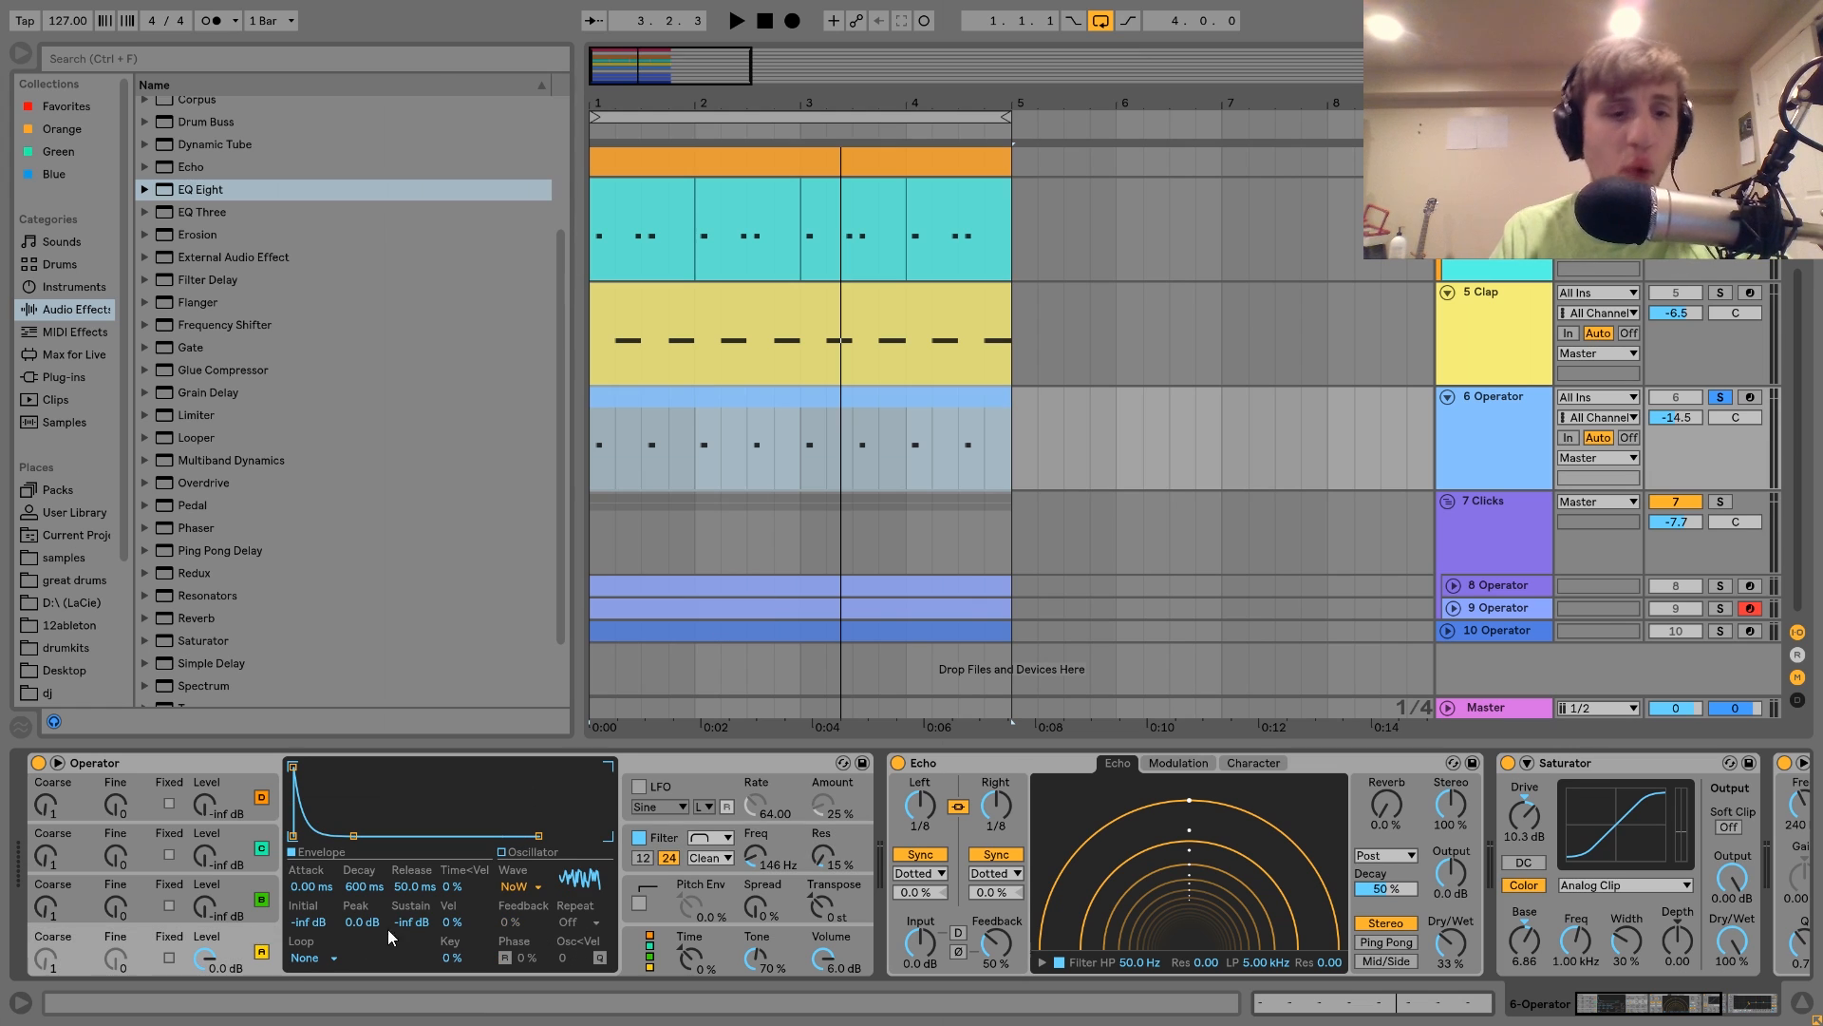
pyautogui.click(670, 848)
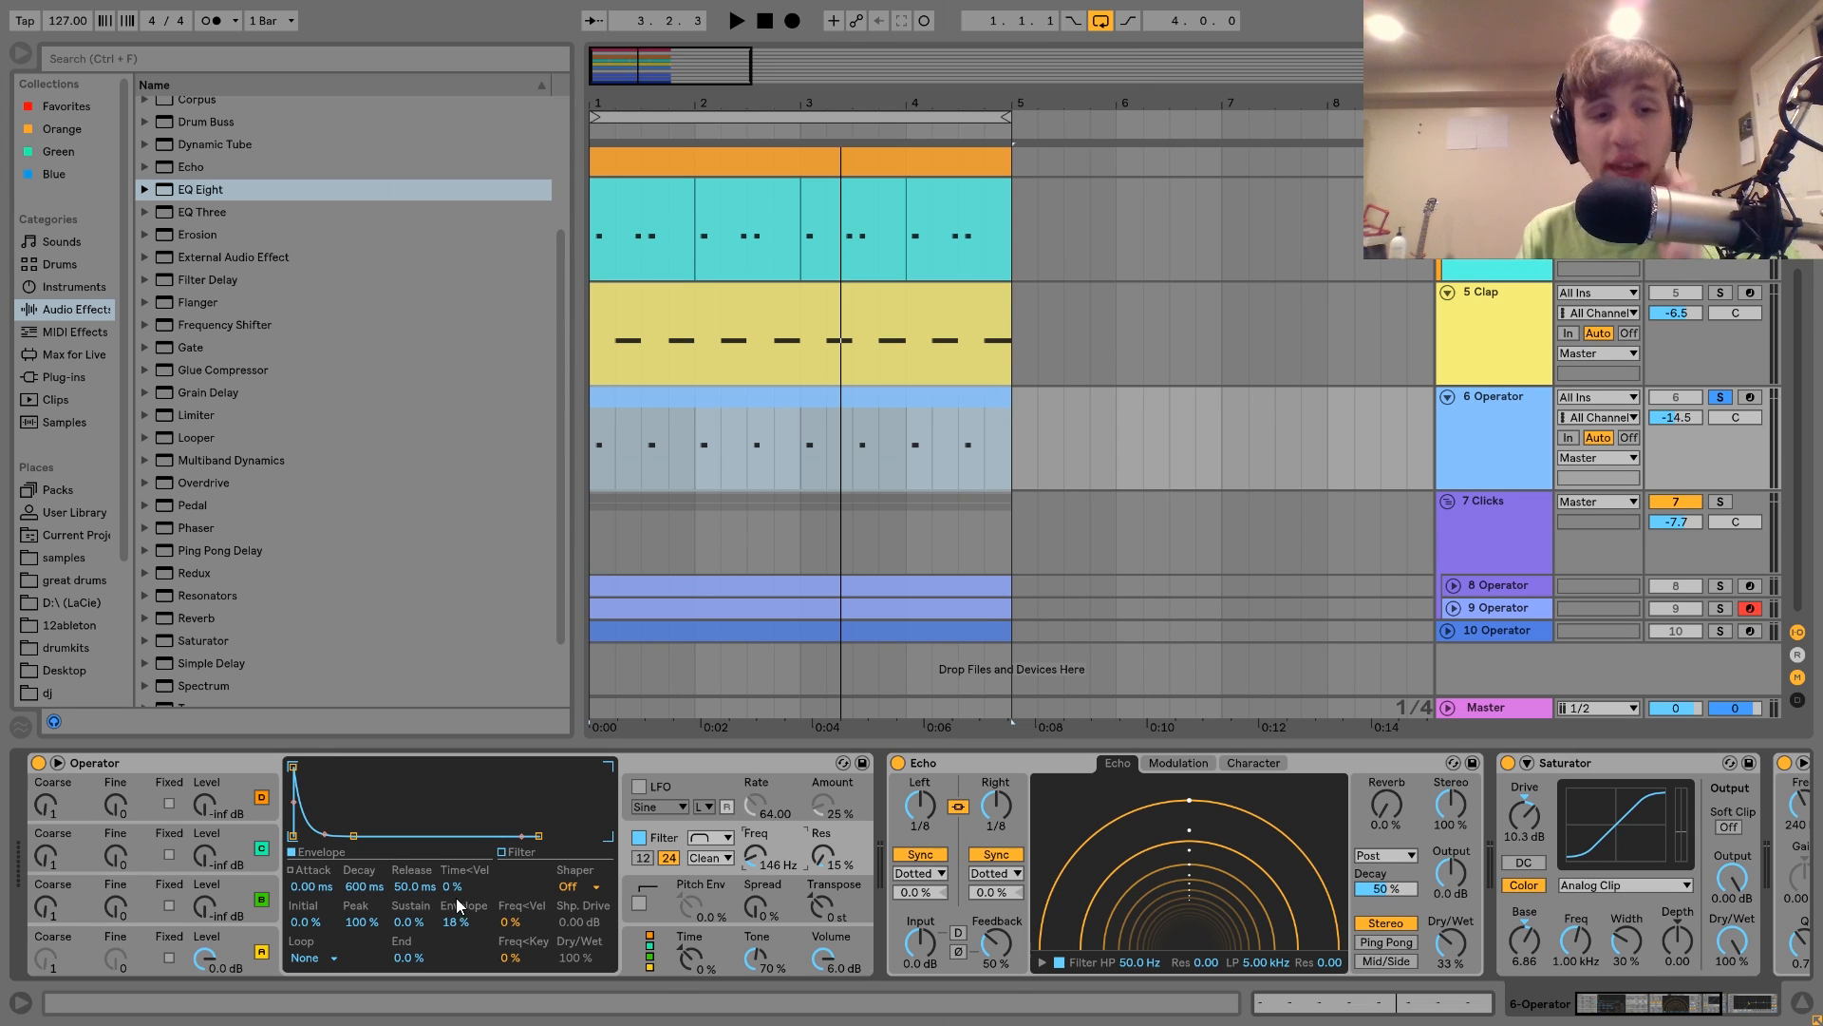
pyautogui.press('space')
pyautogui.moveTo(455, 923)
pyautogui.mouseDown()
pyautogui.moveTo(455, 878)
pyautogui.moveTo(455, 923)
pyautogui.mouseUp()
pyautogui.press('space')
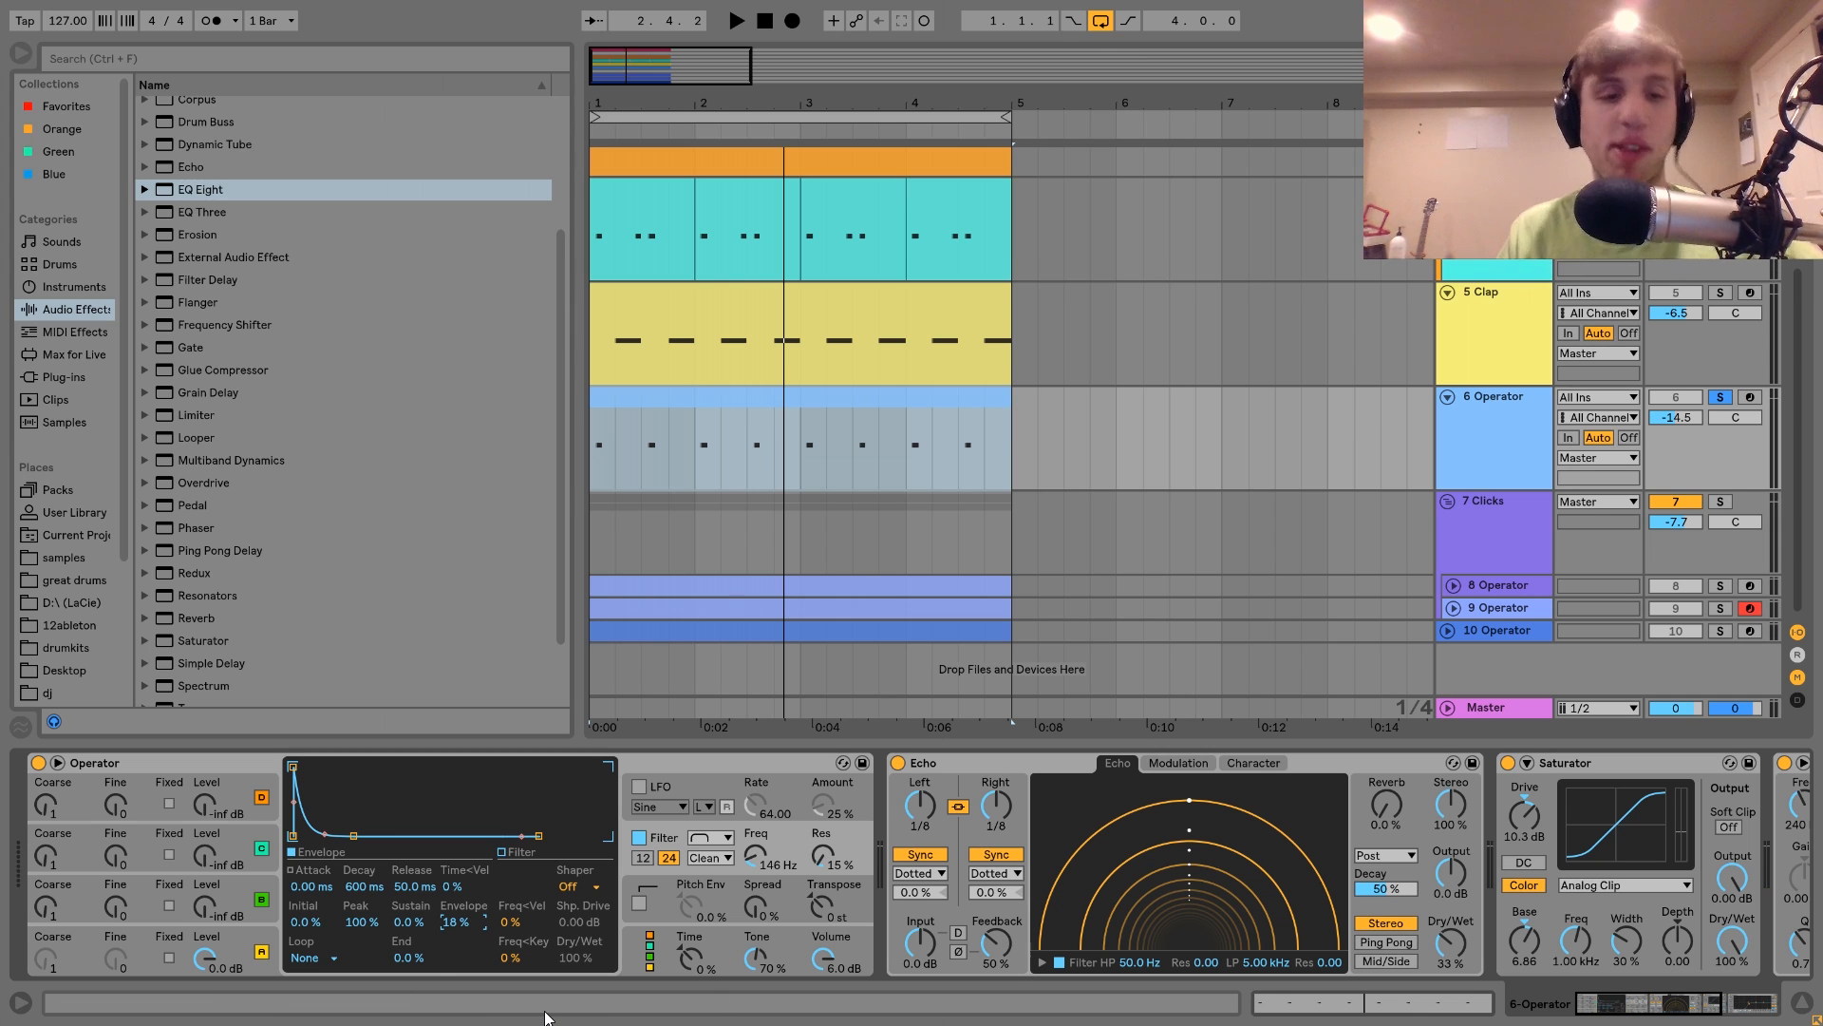
pyautogui.press('space')
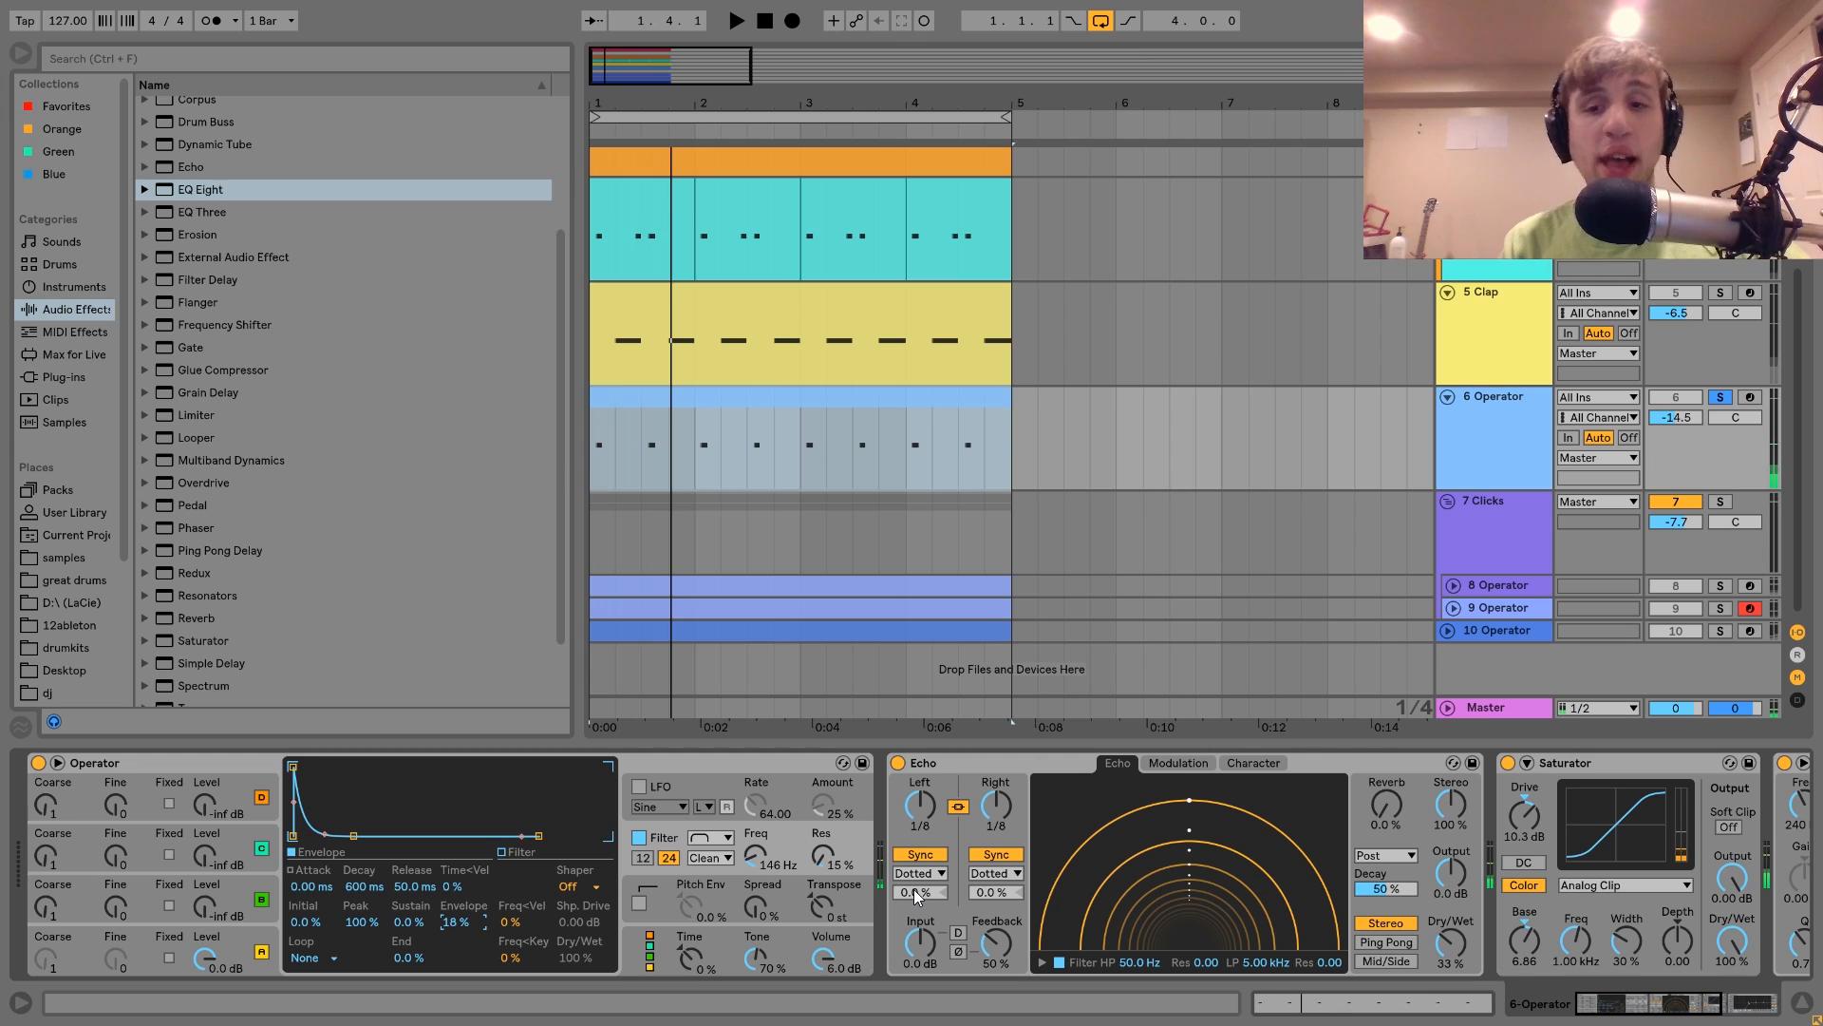
# Step: Compare the soloed 6 Operator track's playback with Echo, Saturator and EQ Eight all bypassed and all enabled
pyautogui.hscroll(10, 919, 895)
pyautogui.hscroll(-10, 918, 896)
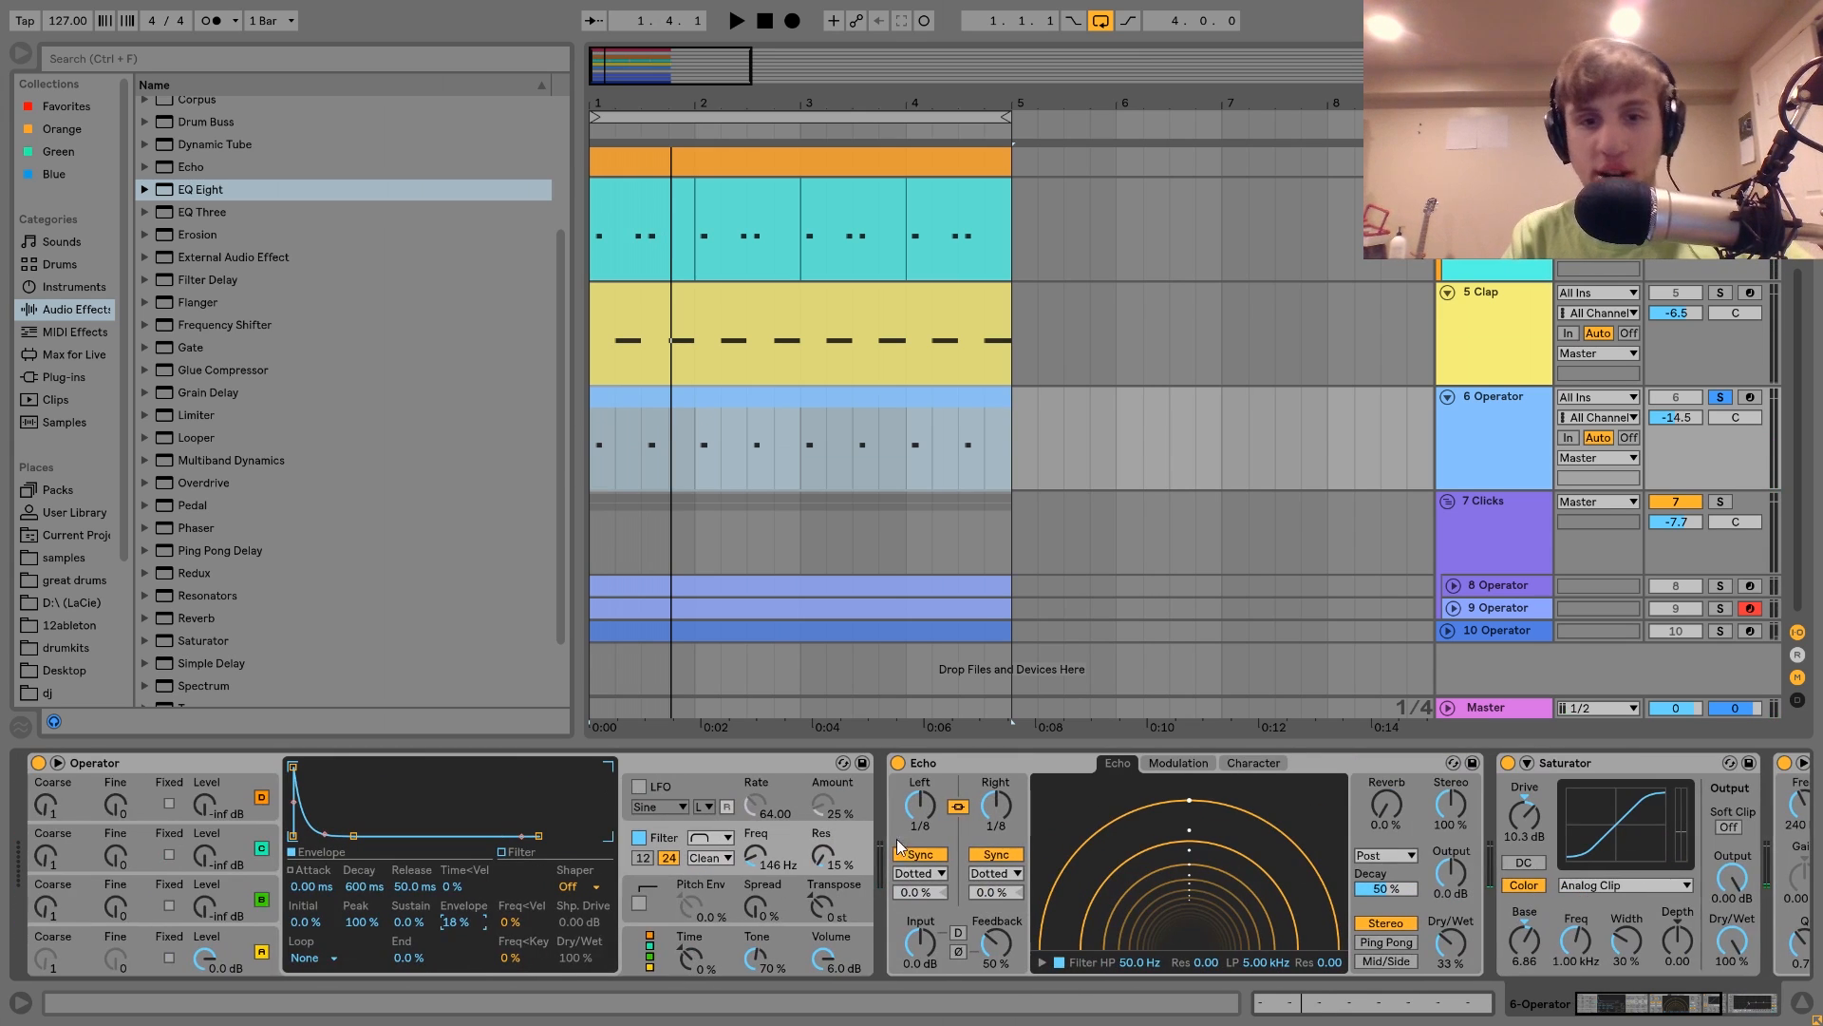
pyautogui.click(898, 763)
pyautogui.hscroll(5, 900, 771)
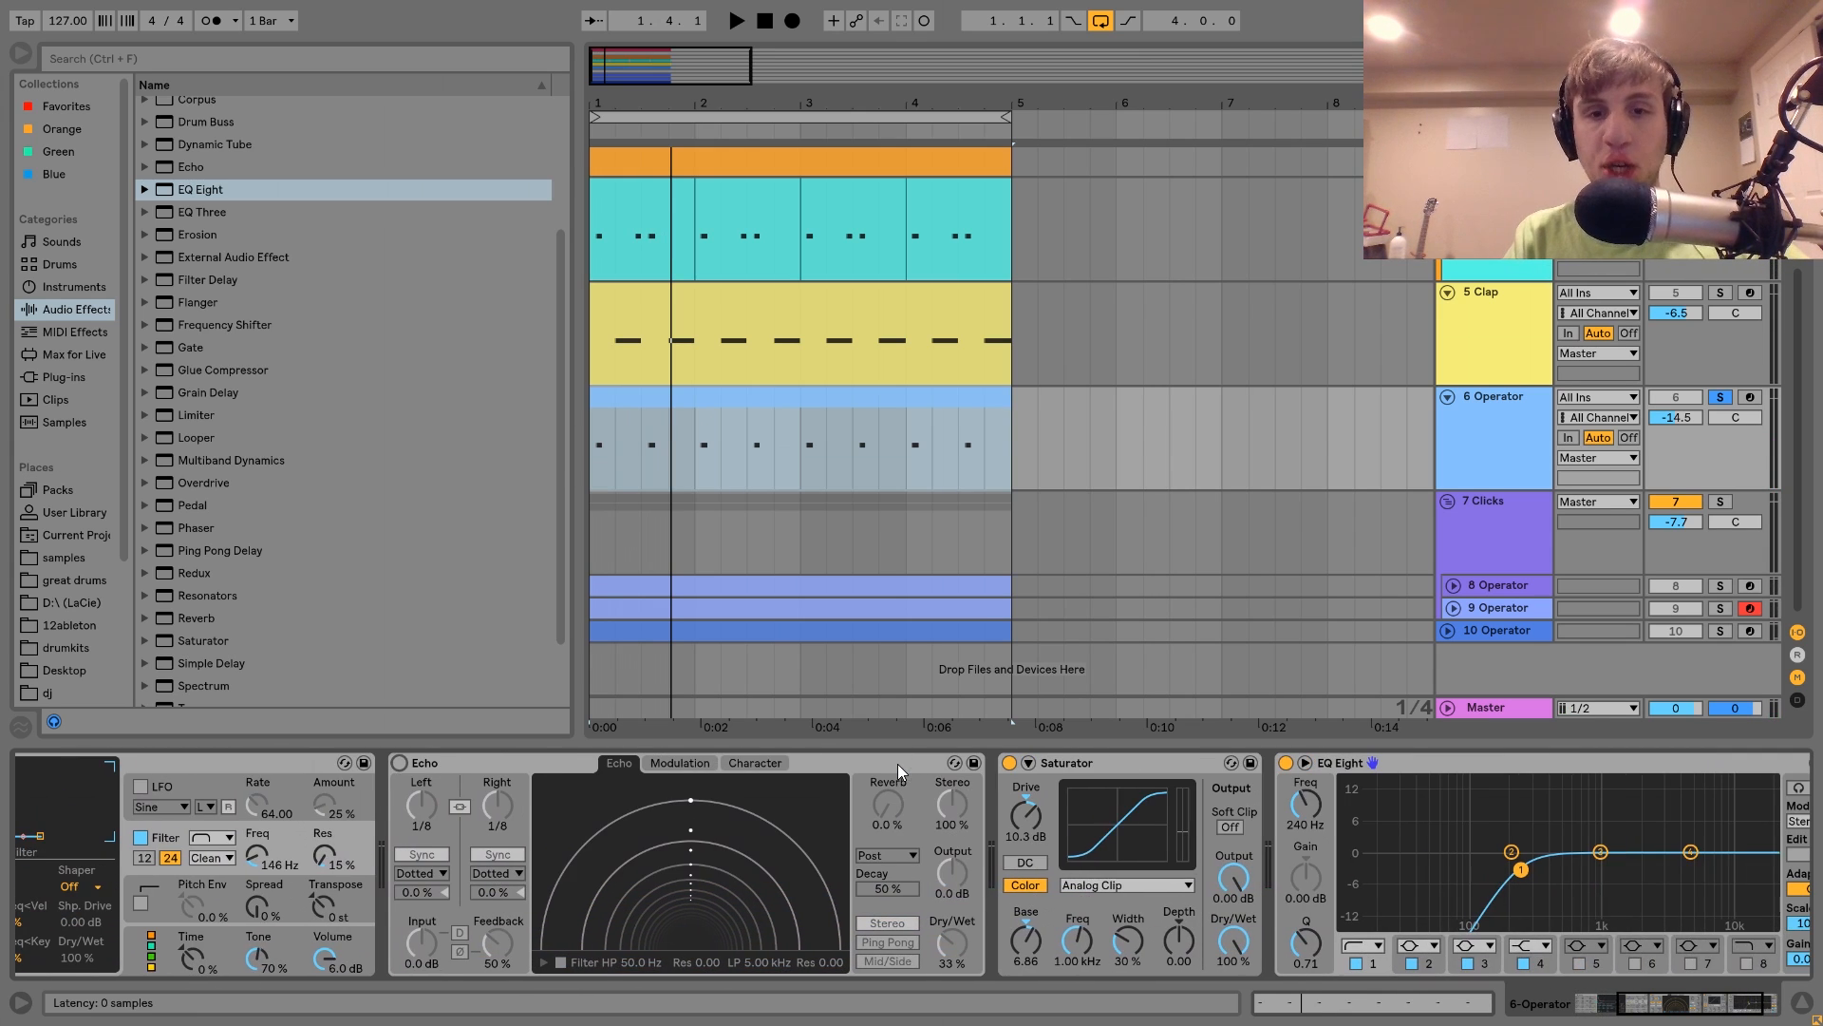
pyautogui.click(1010, 764)
pyautogui.click(1287, 763)
pyautogui.press('space')
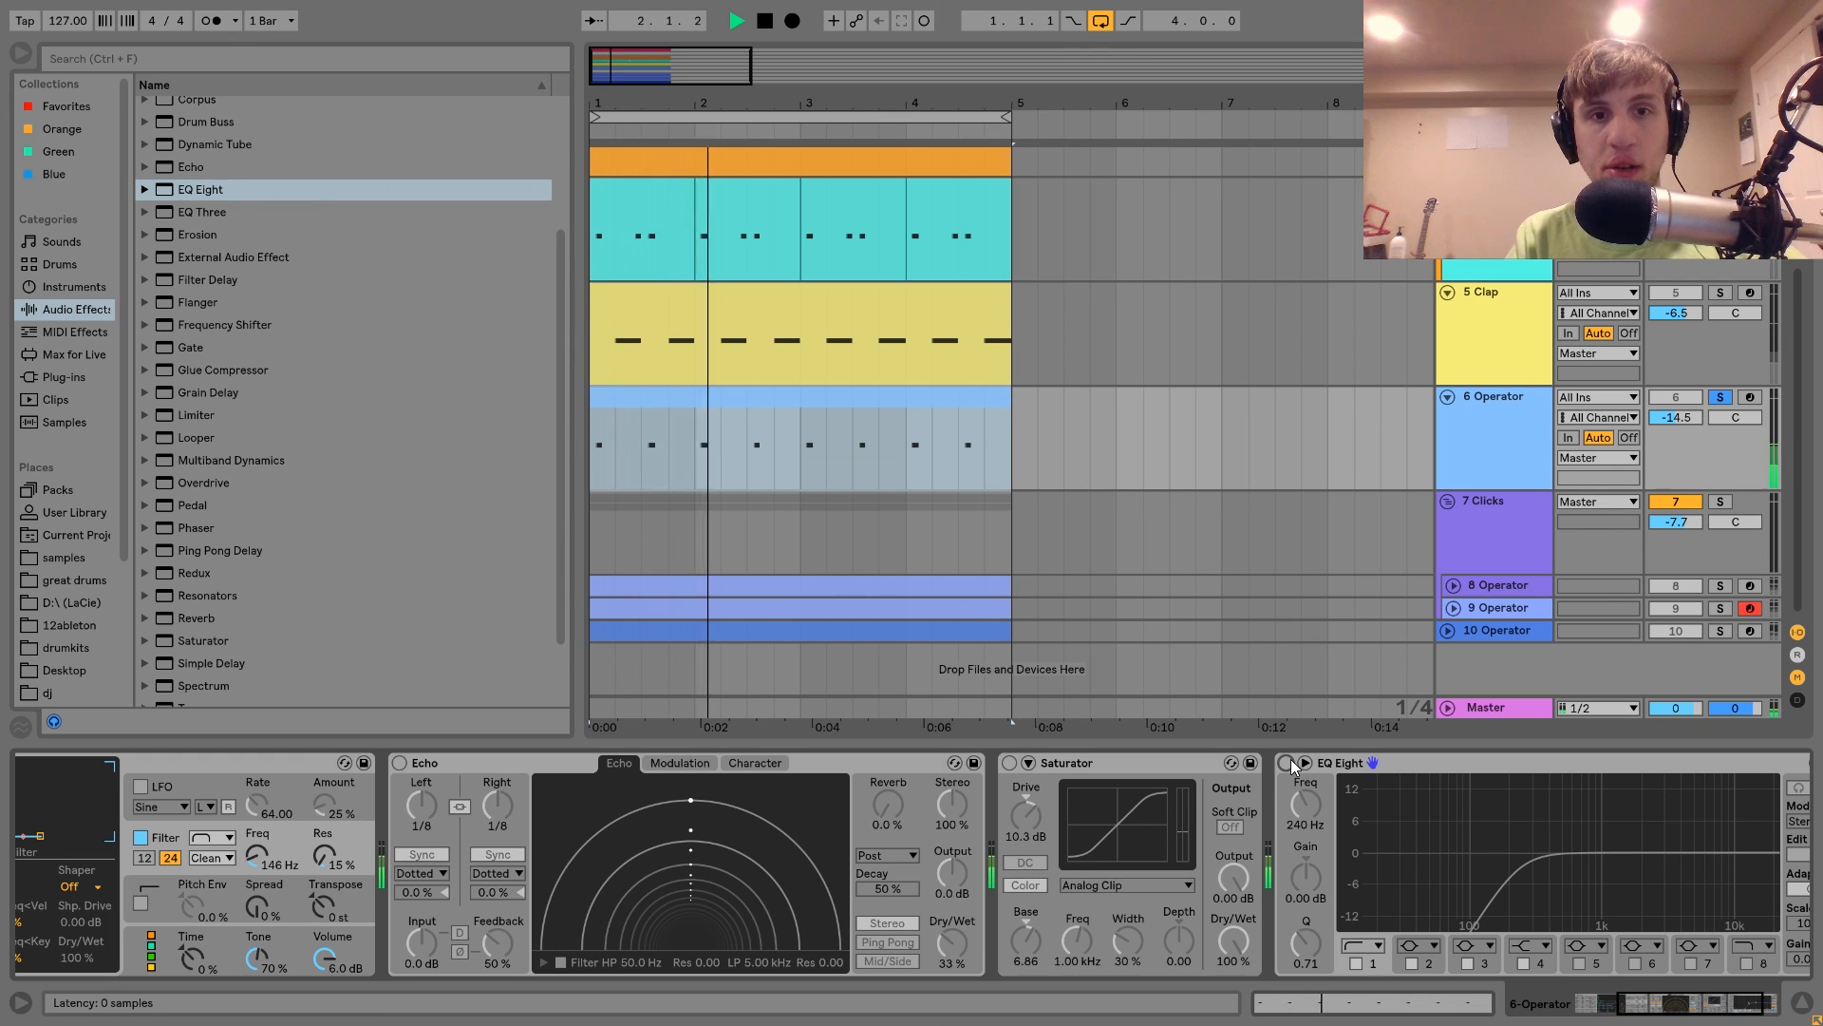
pyautogui.hotkey('ctrl', 'z')
pyautogui.hotkey('ctrl', 'z')
pyautogui.hotkey('ctrl', 'z')
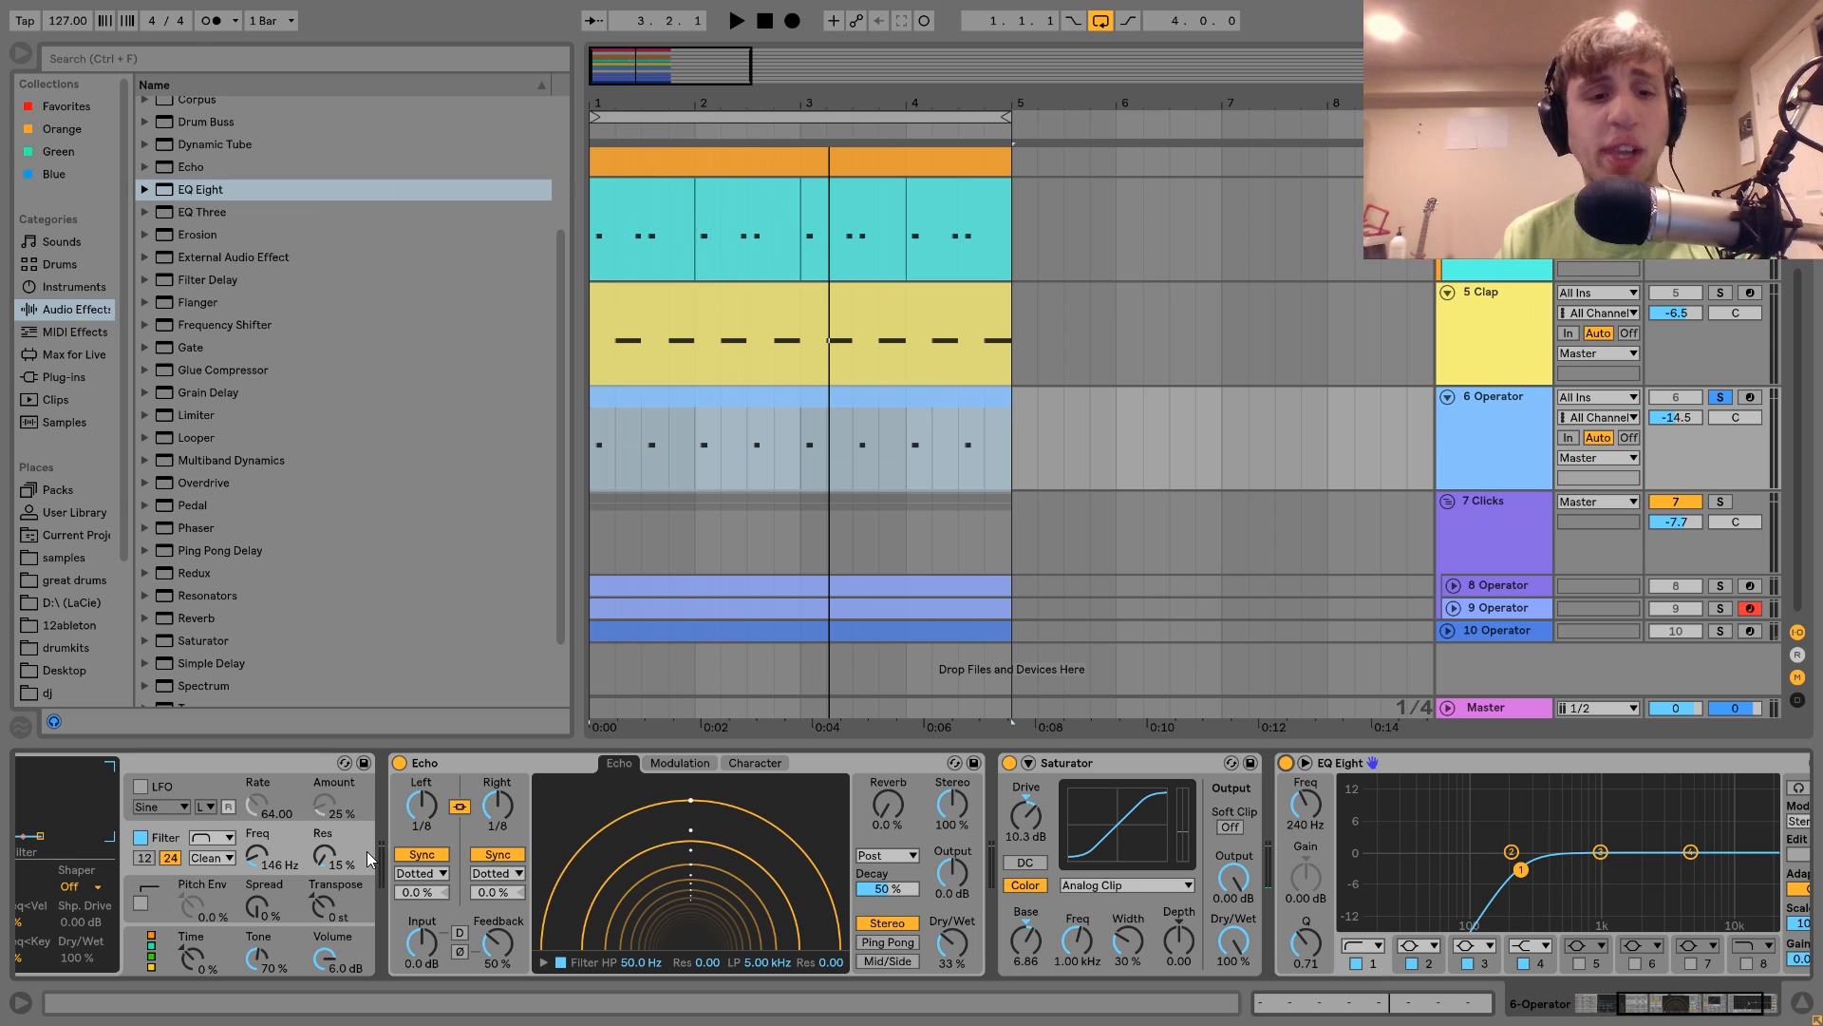
pyautogui.press('space')
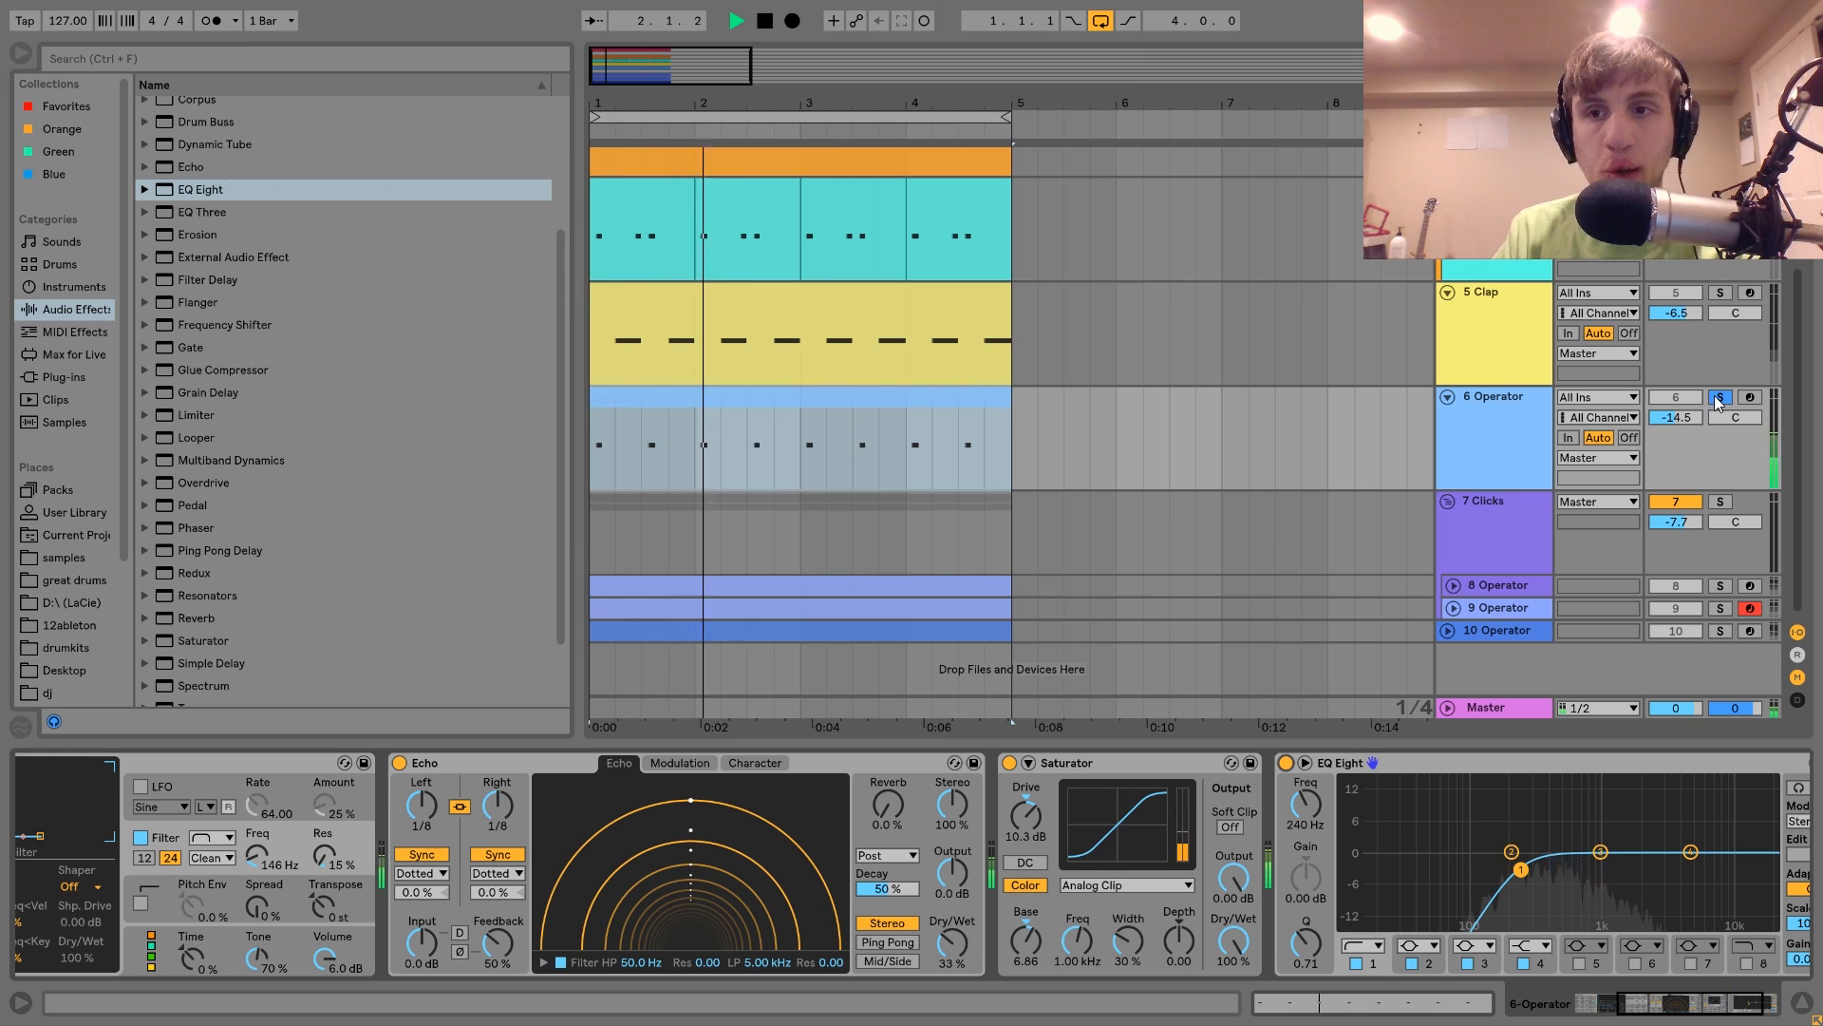
# Step: Unsolo the 6 Operator track and listen to how it fits into the opening bars of the full beat
pyautogui.click(1502, 416)
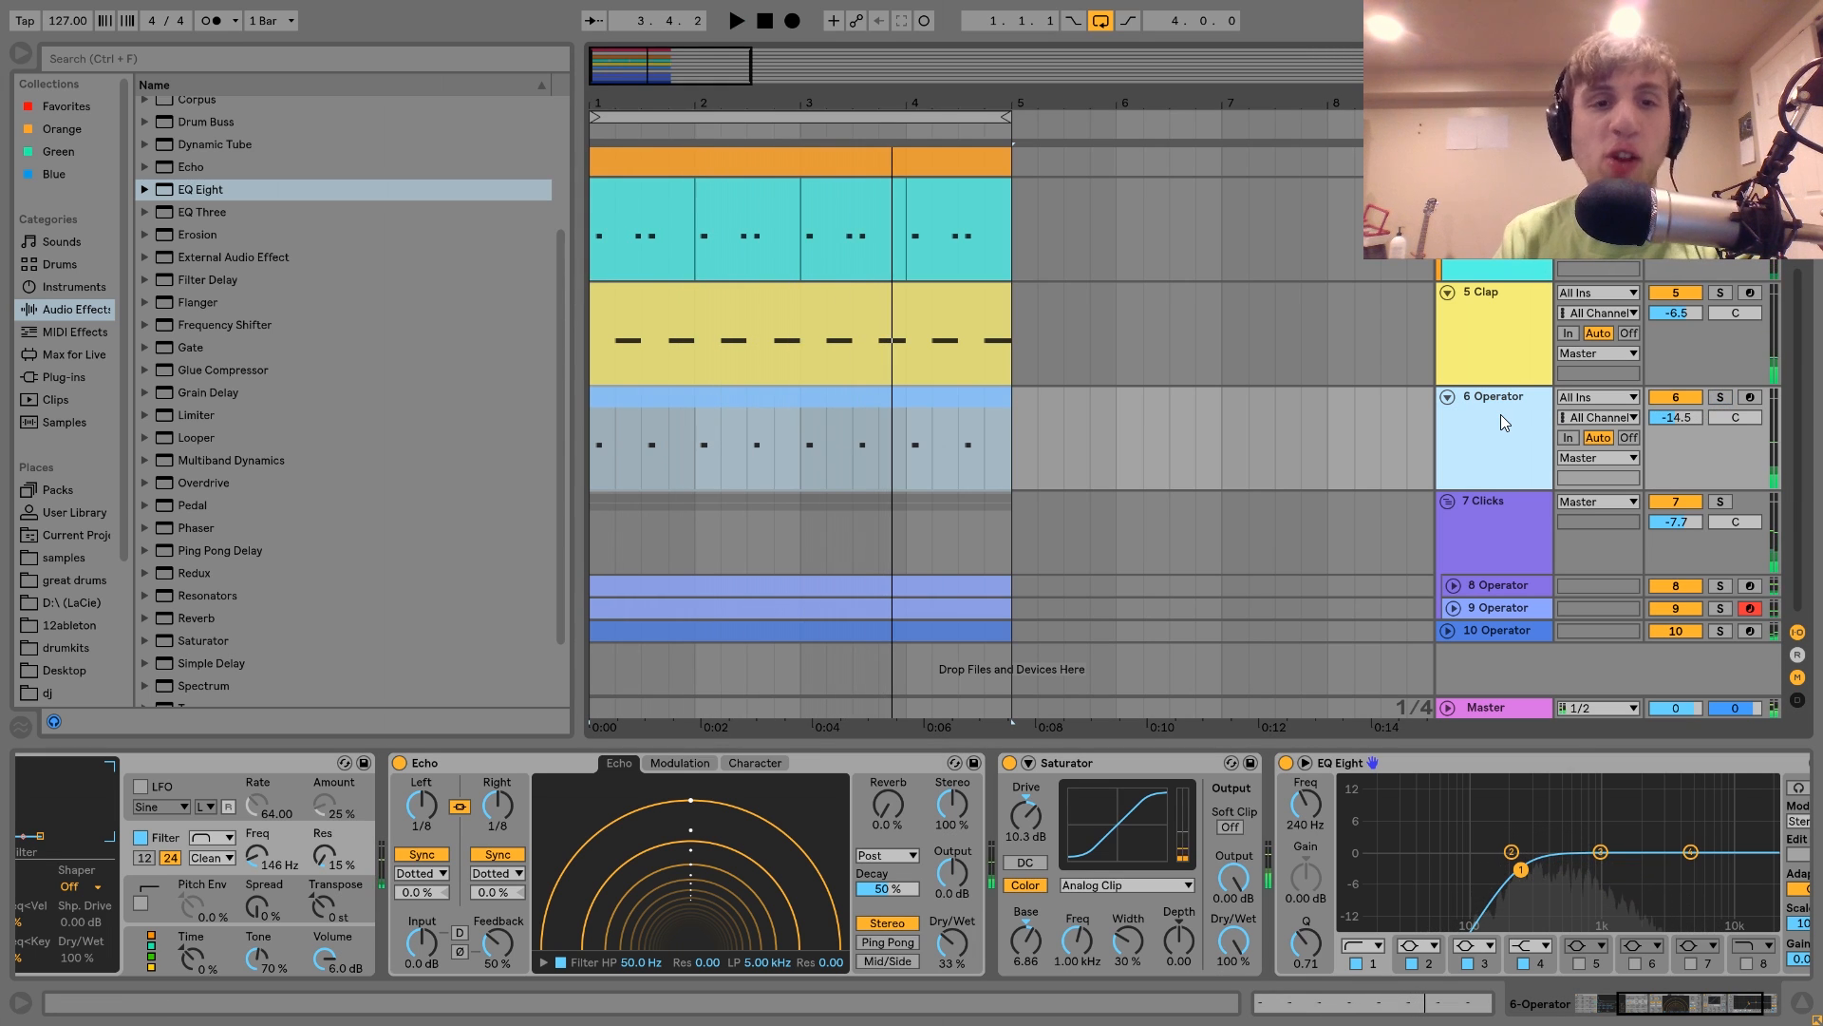
pyautogui.moveTo(601, 93)
pyautogui.mouseDown()
pyautogui.moveTo(604, 114)
pyautogui.moveTo(604, 96)
pyautogui.mouseUp()
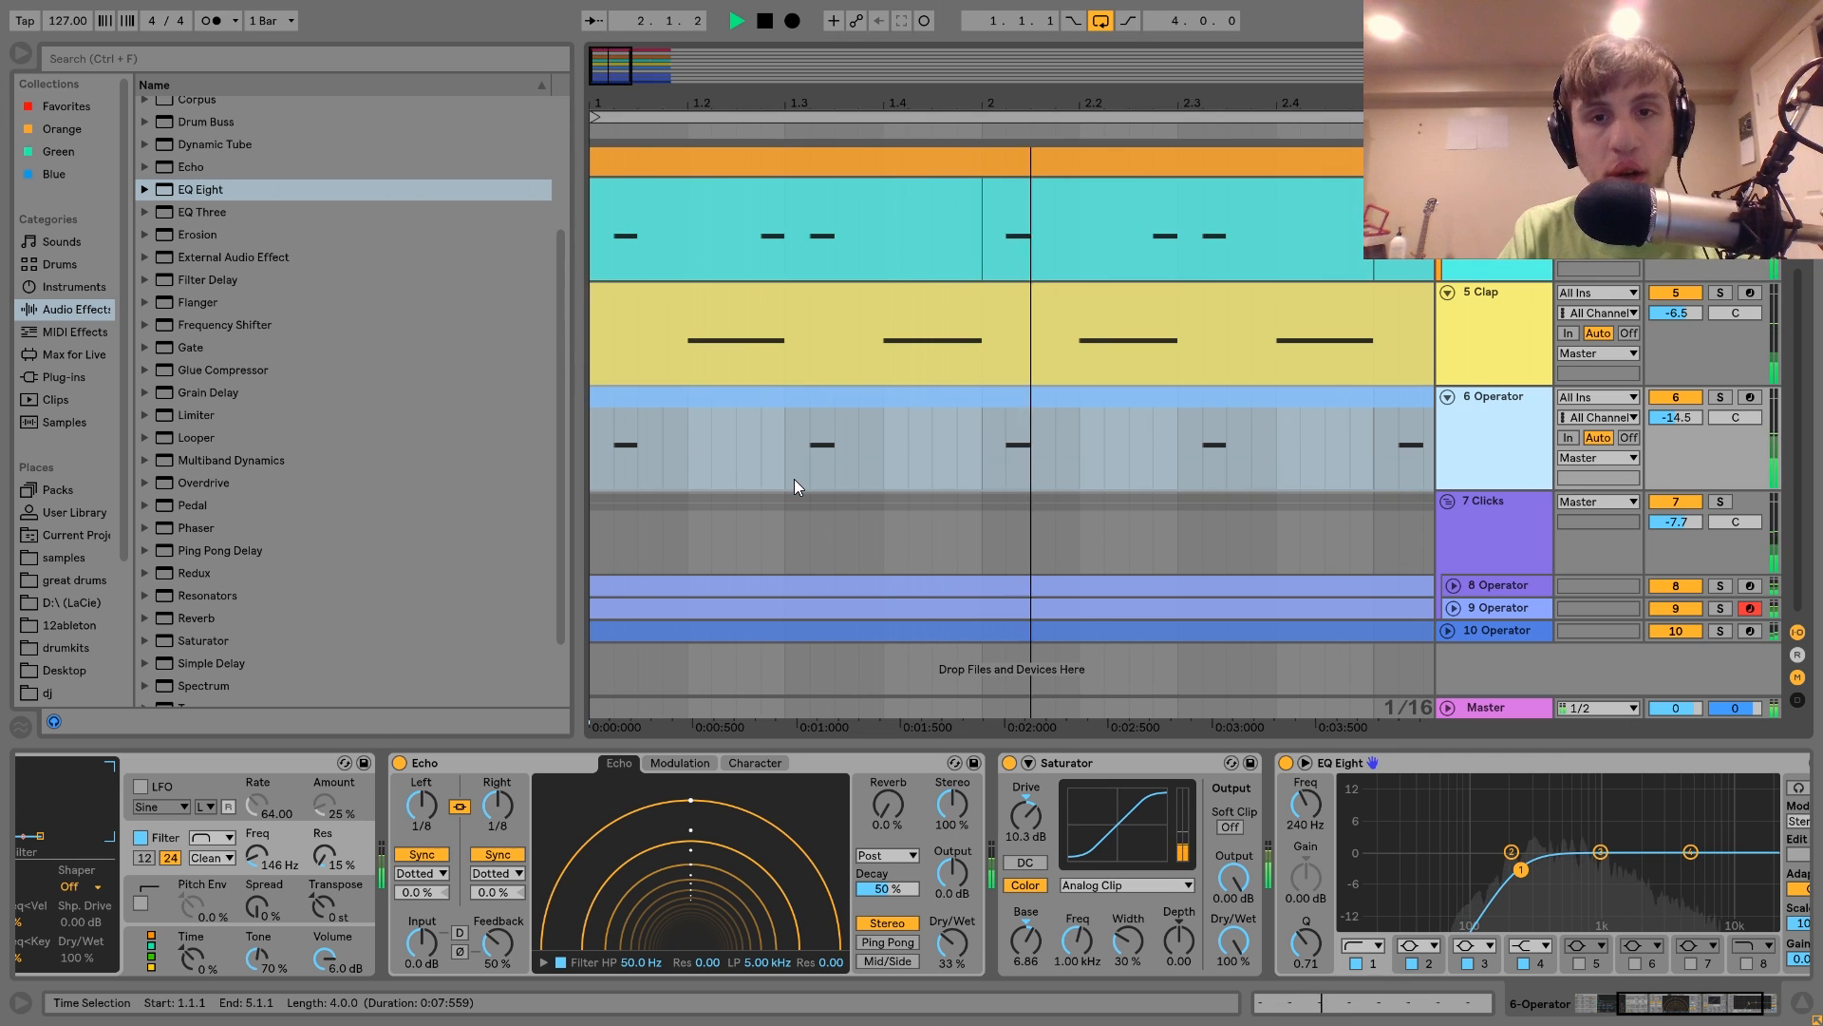
pyautogui.press('space')
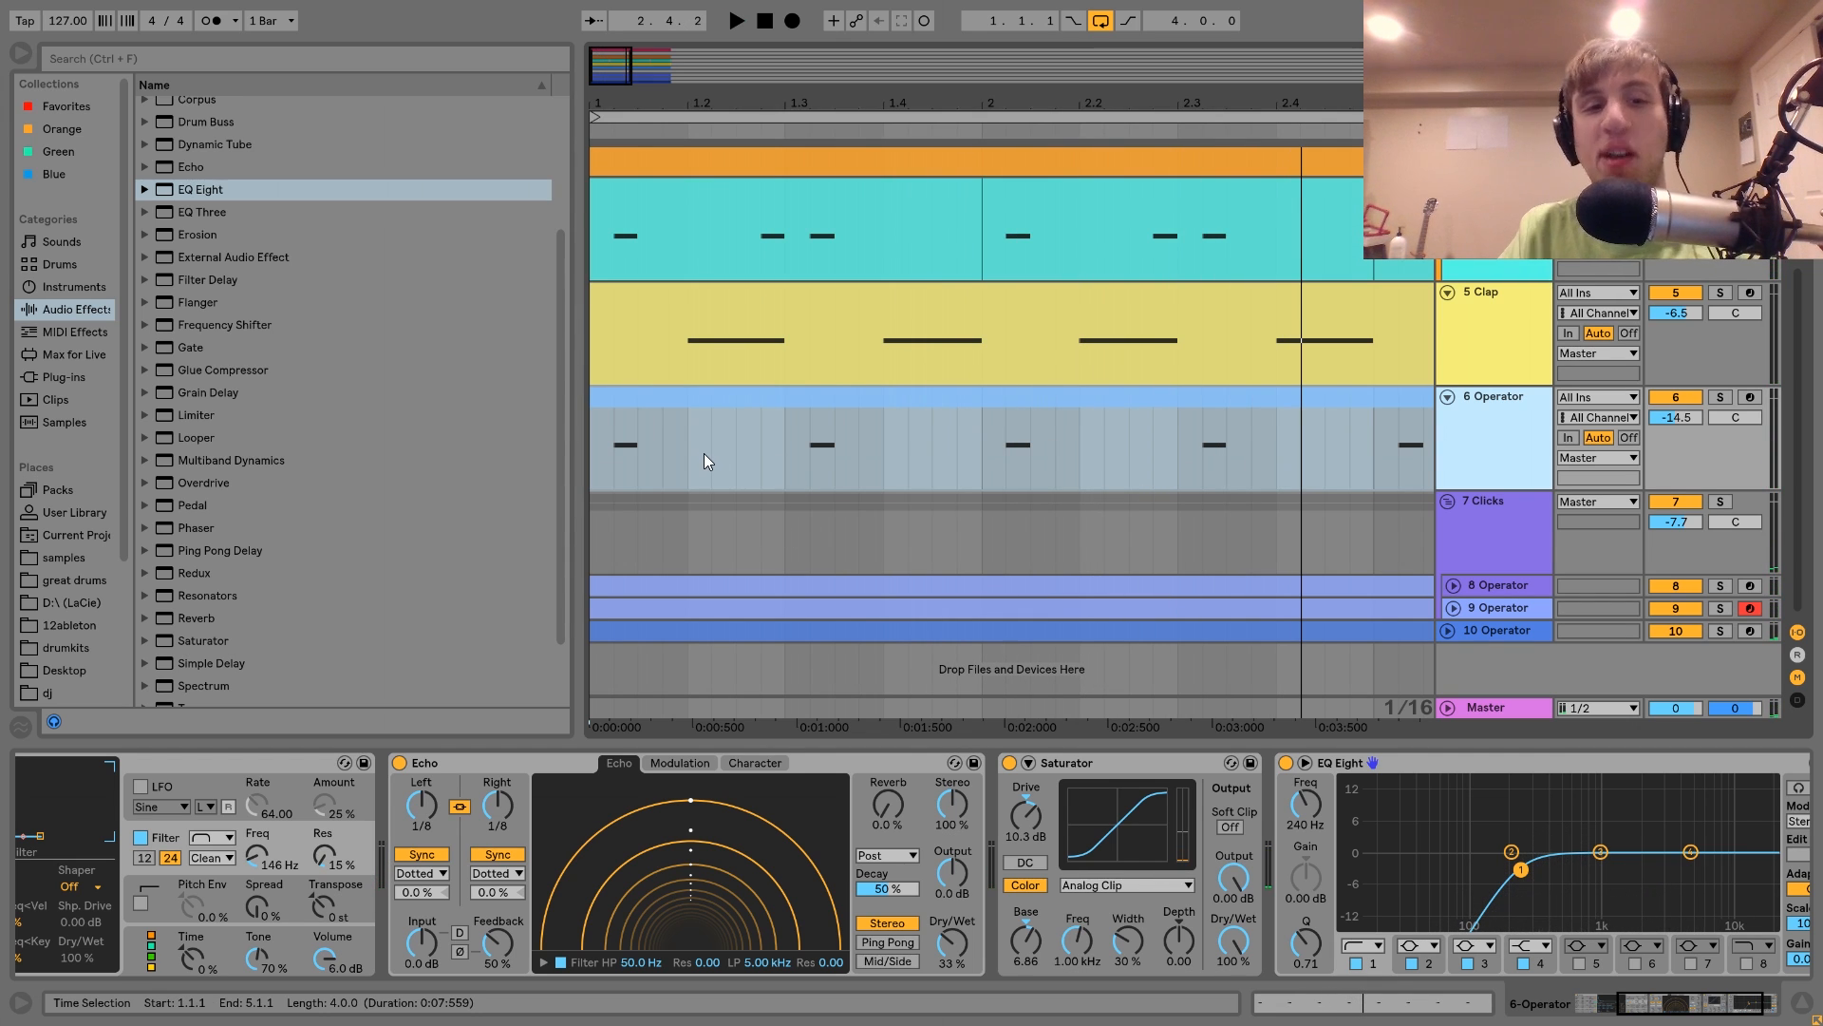
pyautogui.press('space')
pyautogui.press('space')
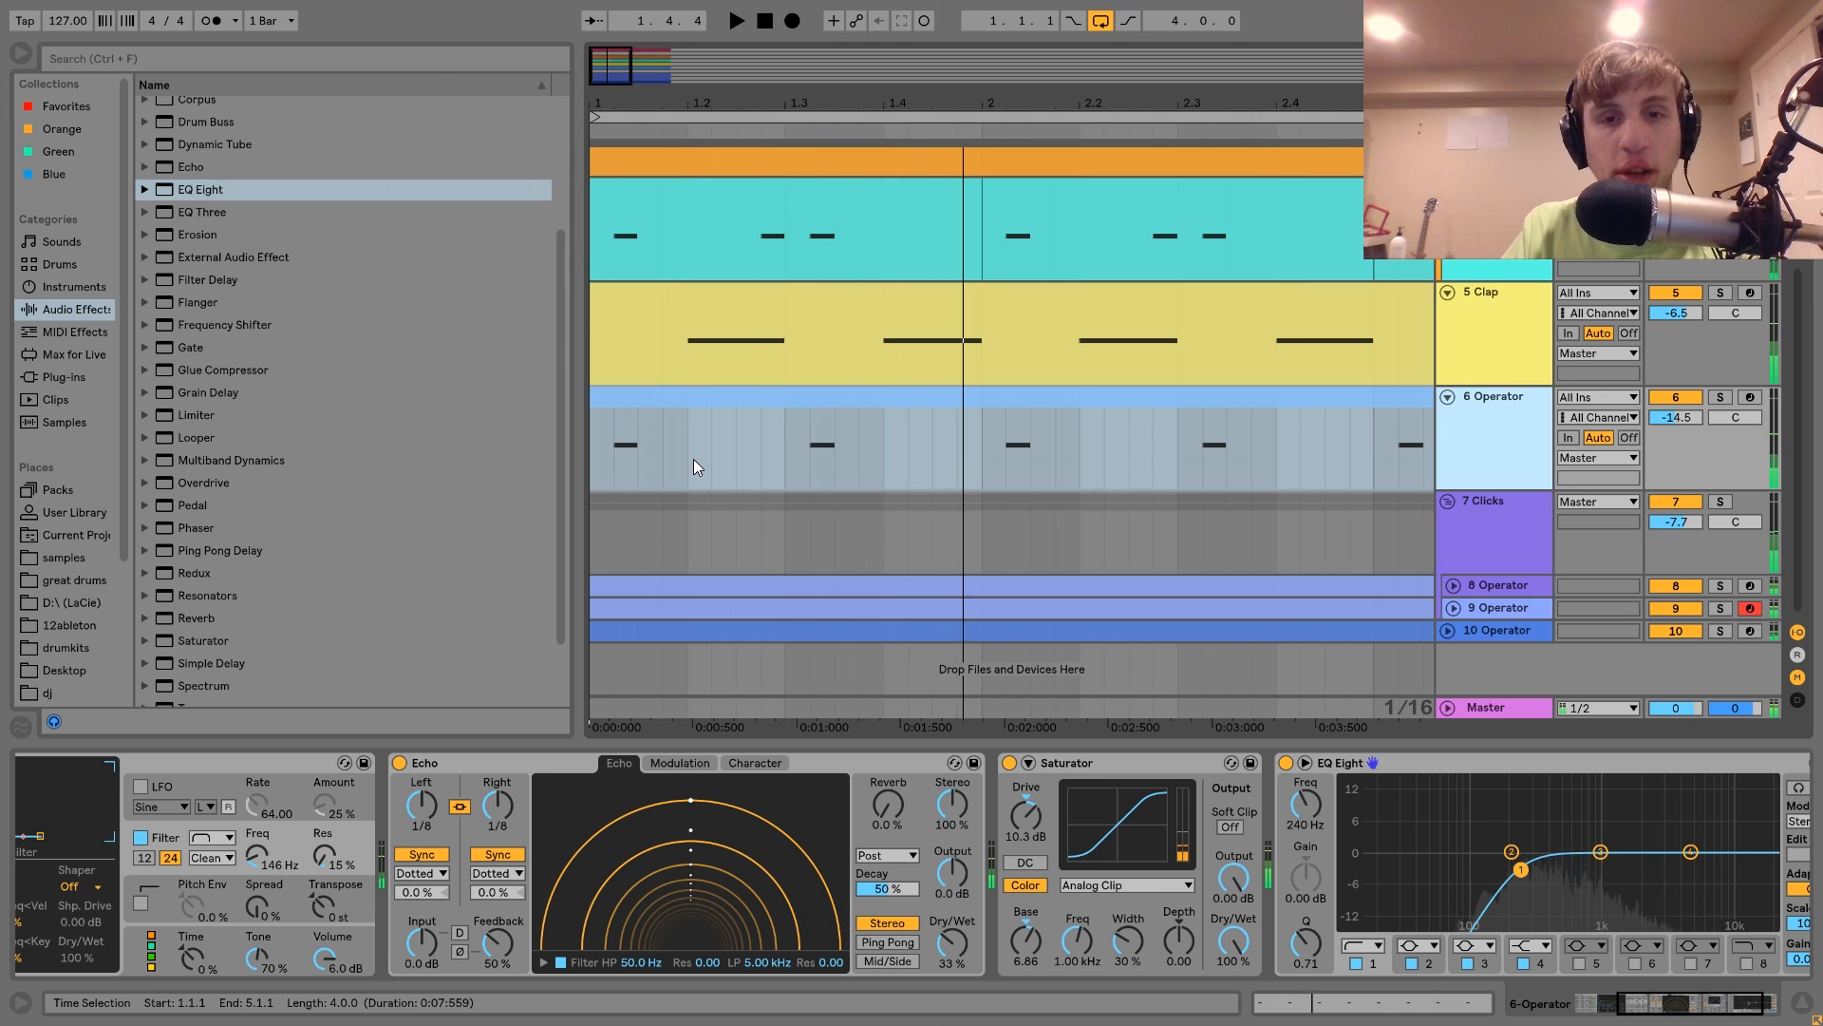
# Step: Compare the full beat's playback with the 6 Operator track's Echo bypassed and enabled
pyautogui.click(399, 762)
pyautogui.press('space')
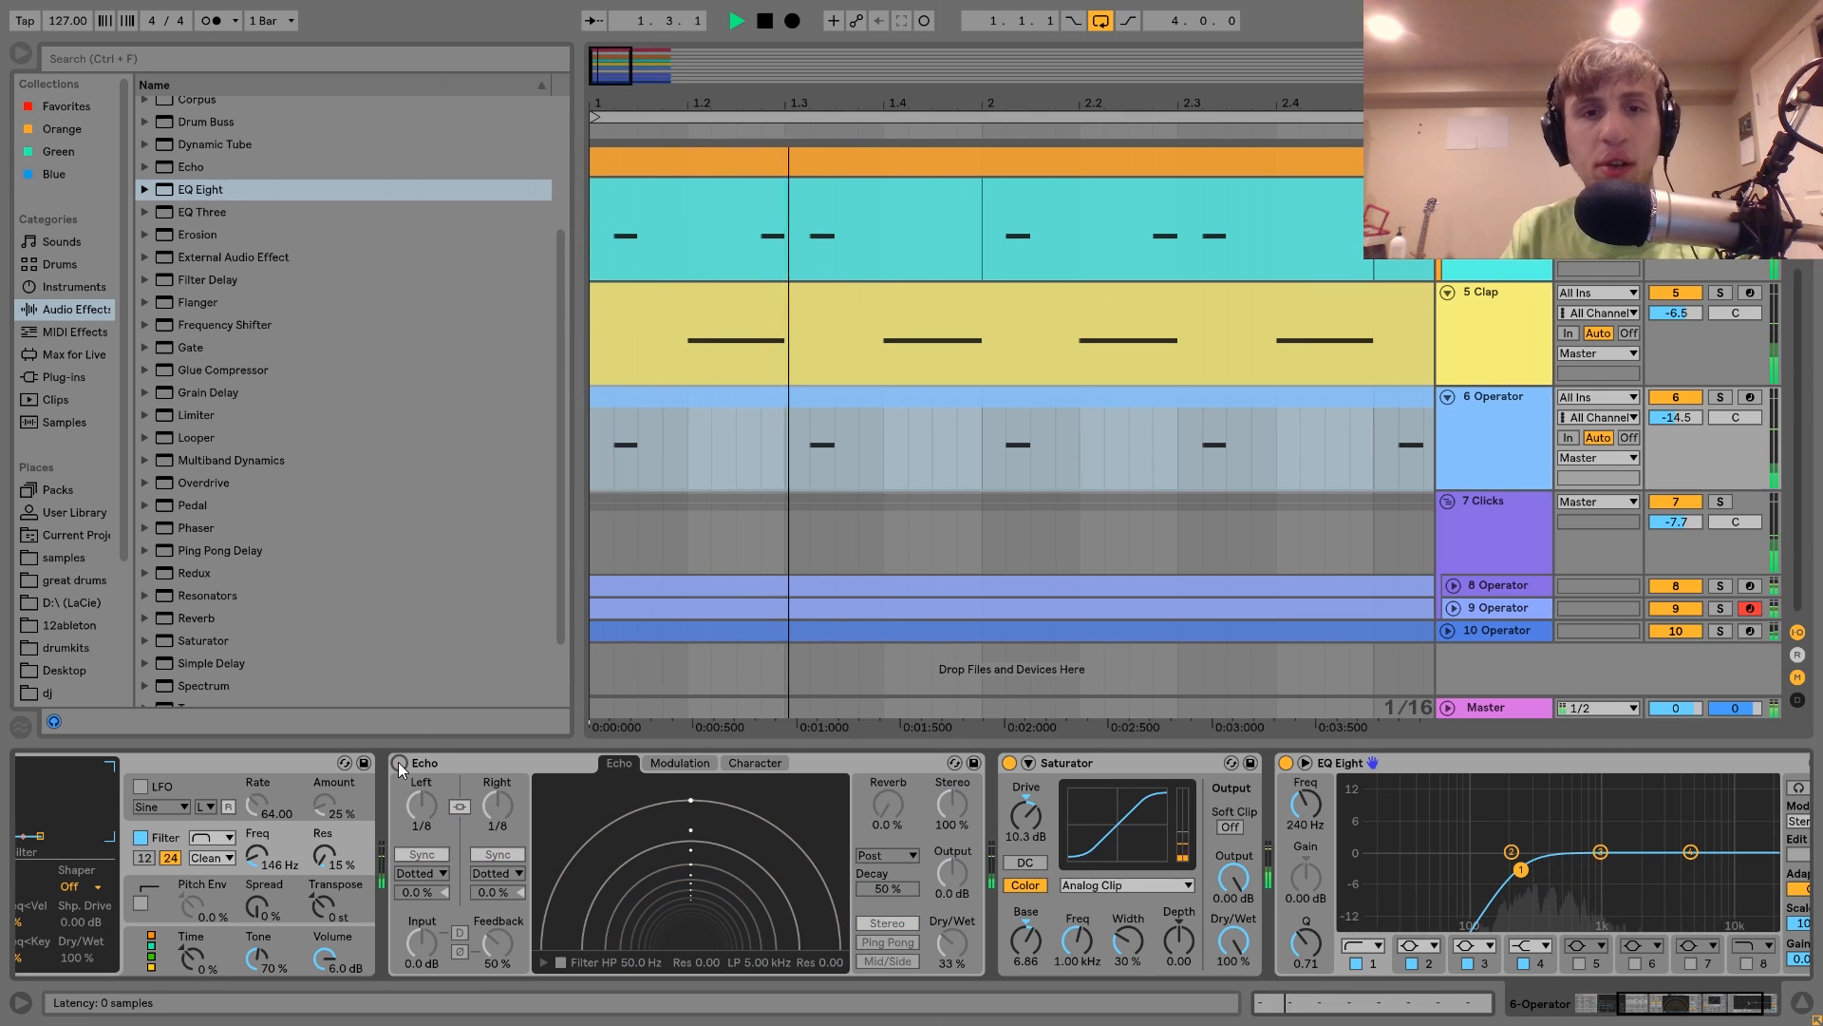
pyautogui.press('space')
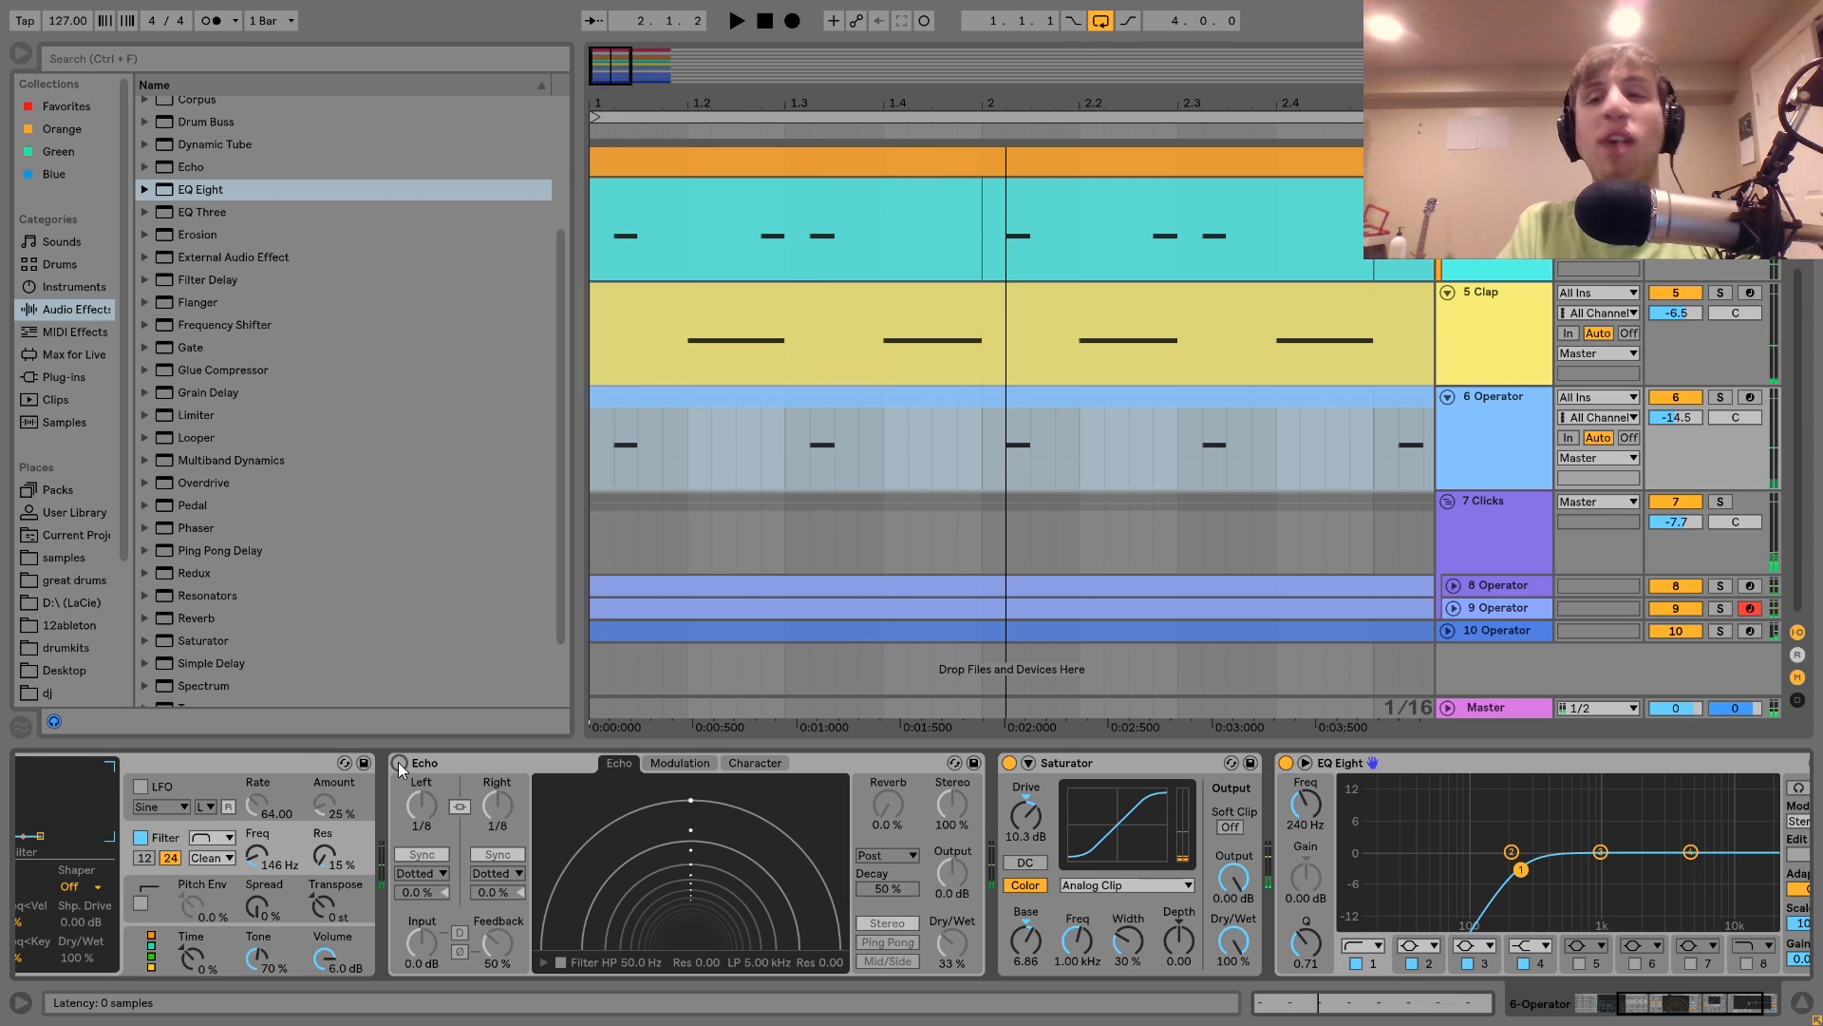
pyautogui.click(400, 763)
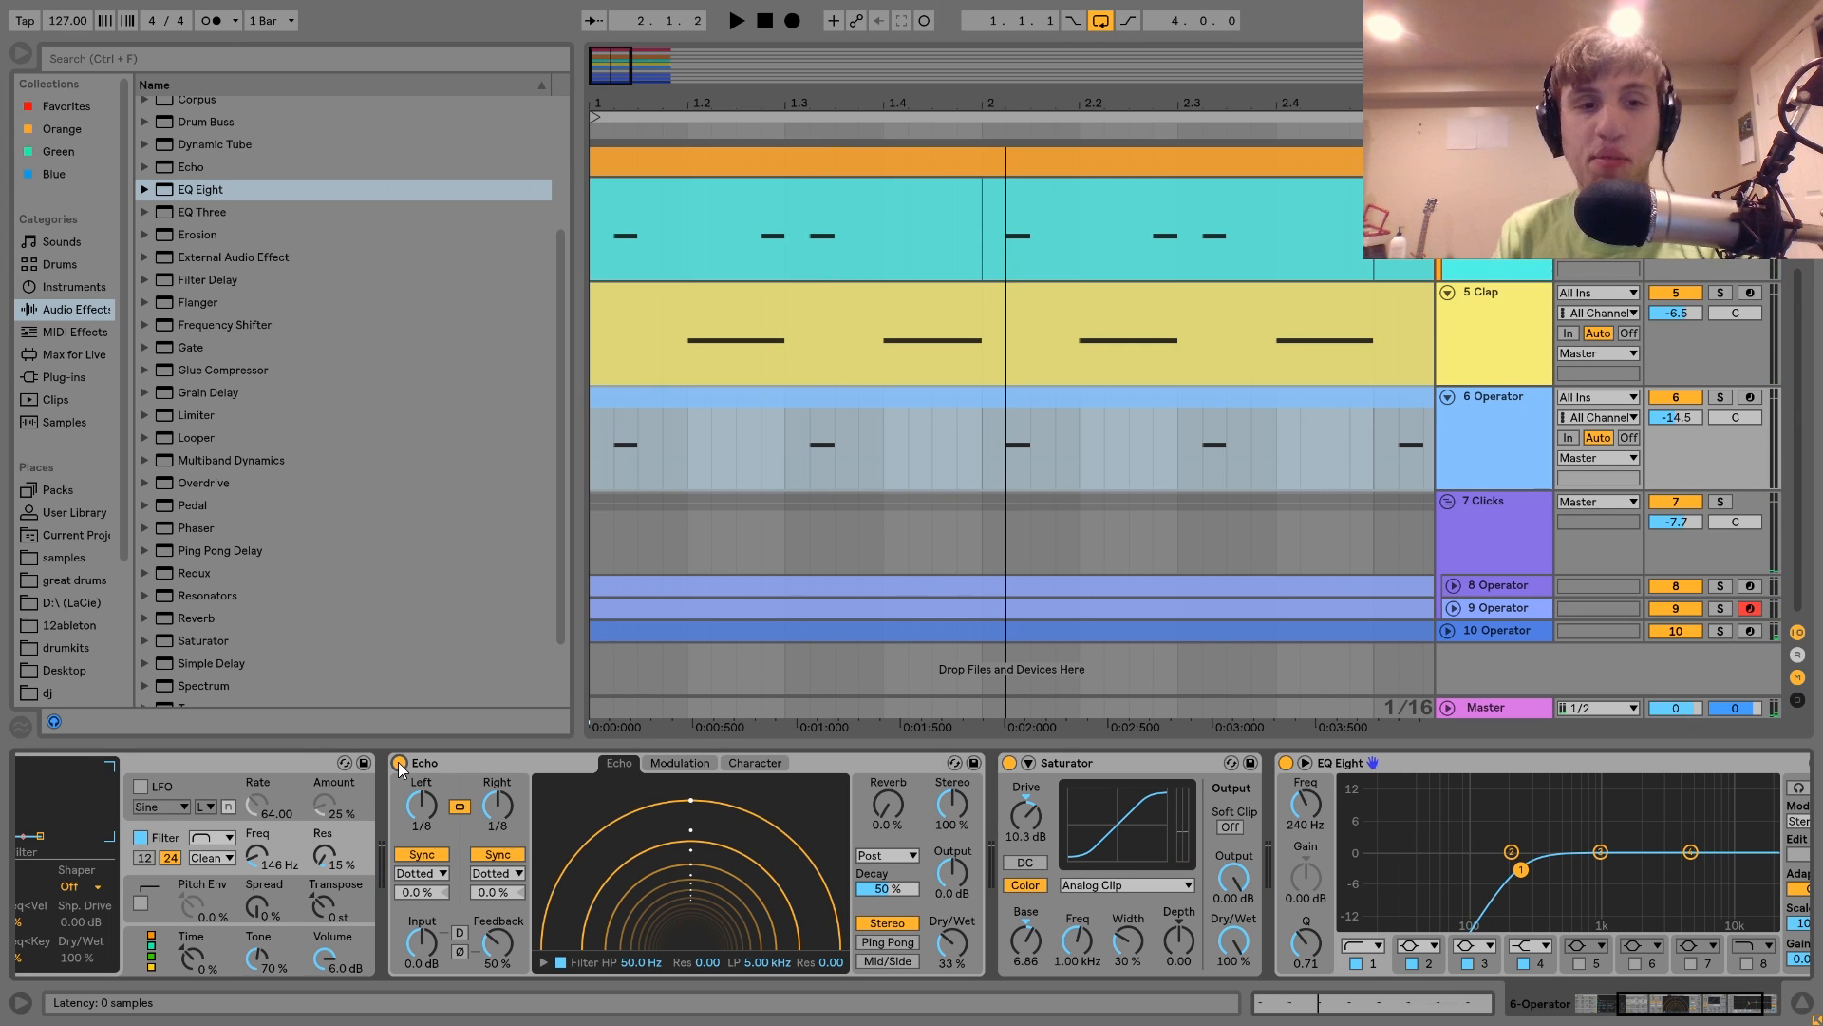
pyautogui.press('space')
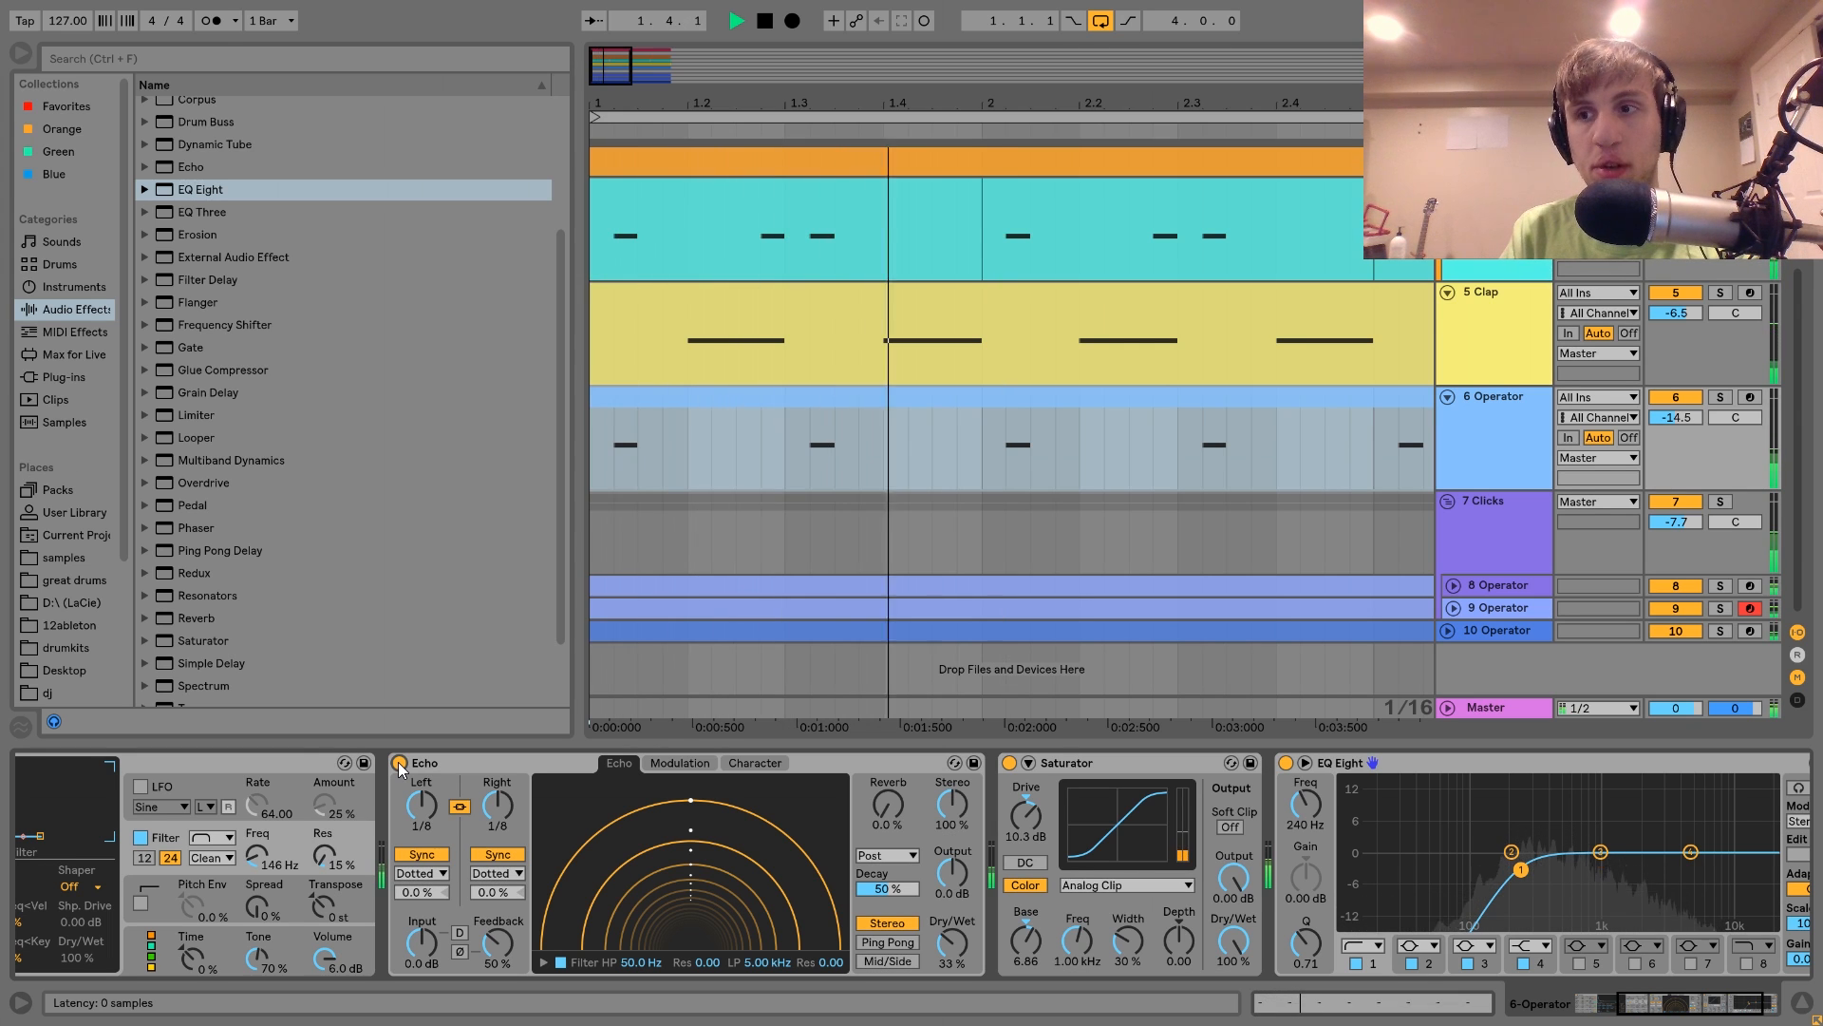
# Step: Solo the 6 Operator track and compare its playback with the Saturator bypassed and enabled
pyautogui.press('space')
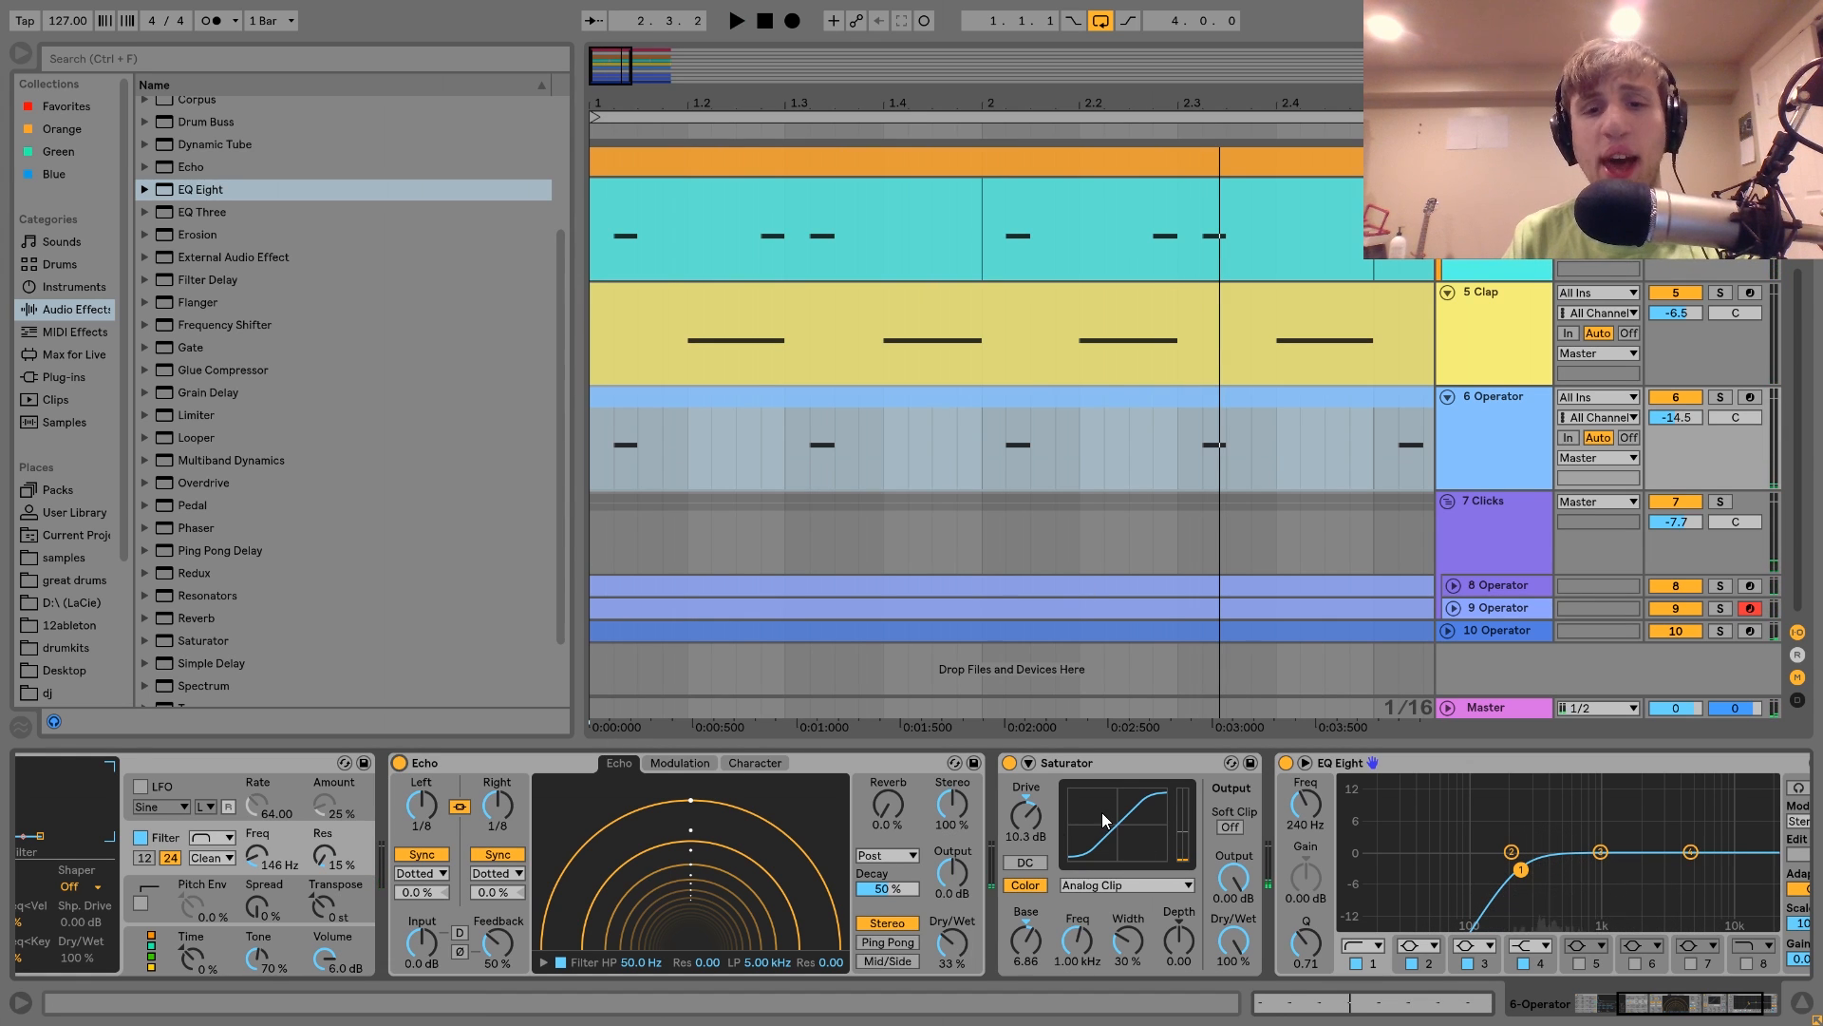
pyautogui.hscroll(3, 1103, 811)
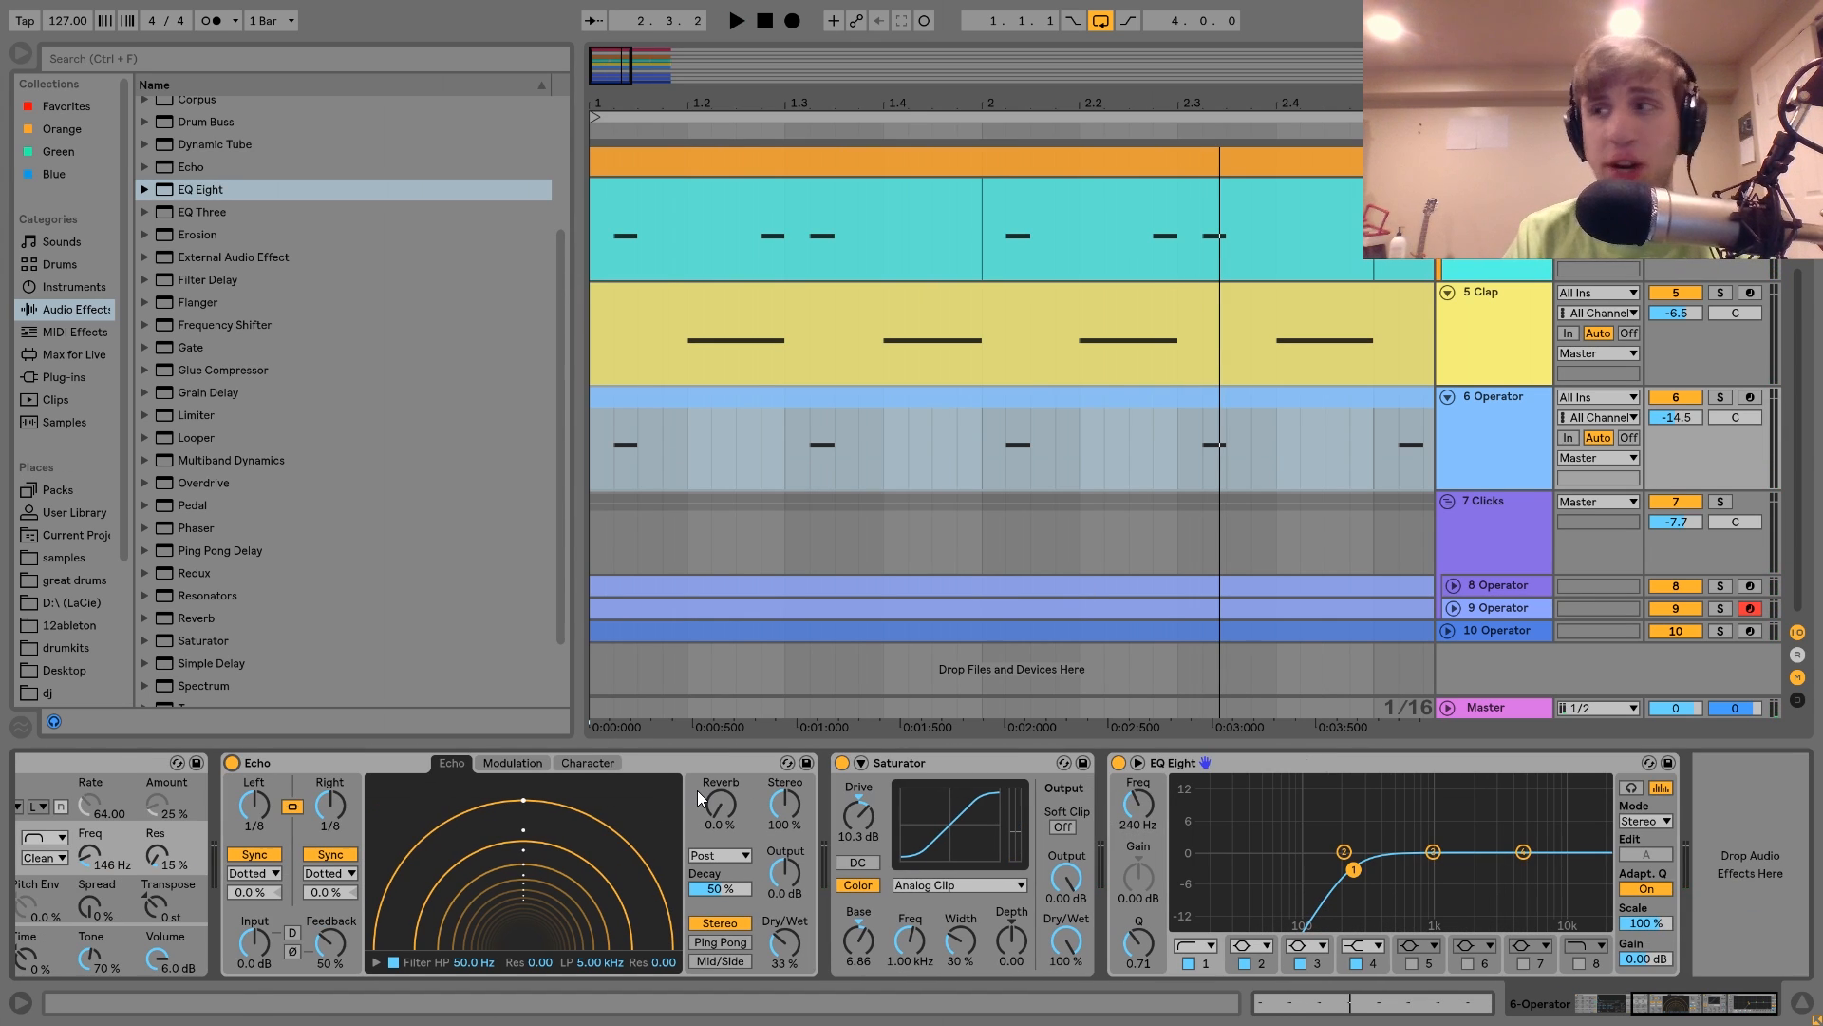
pyautogui.press('space')
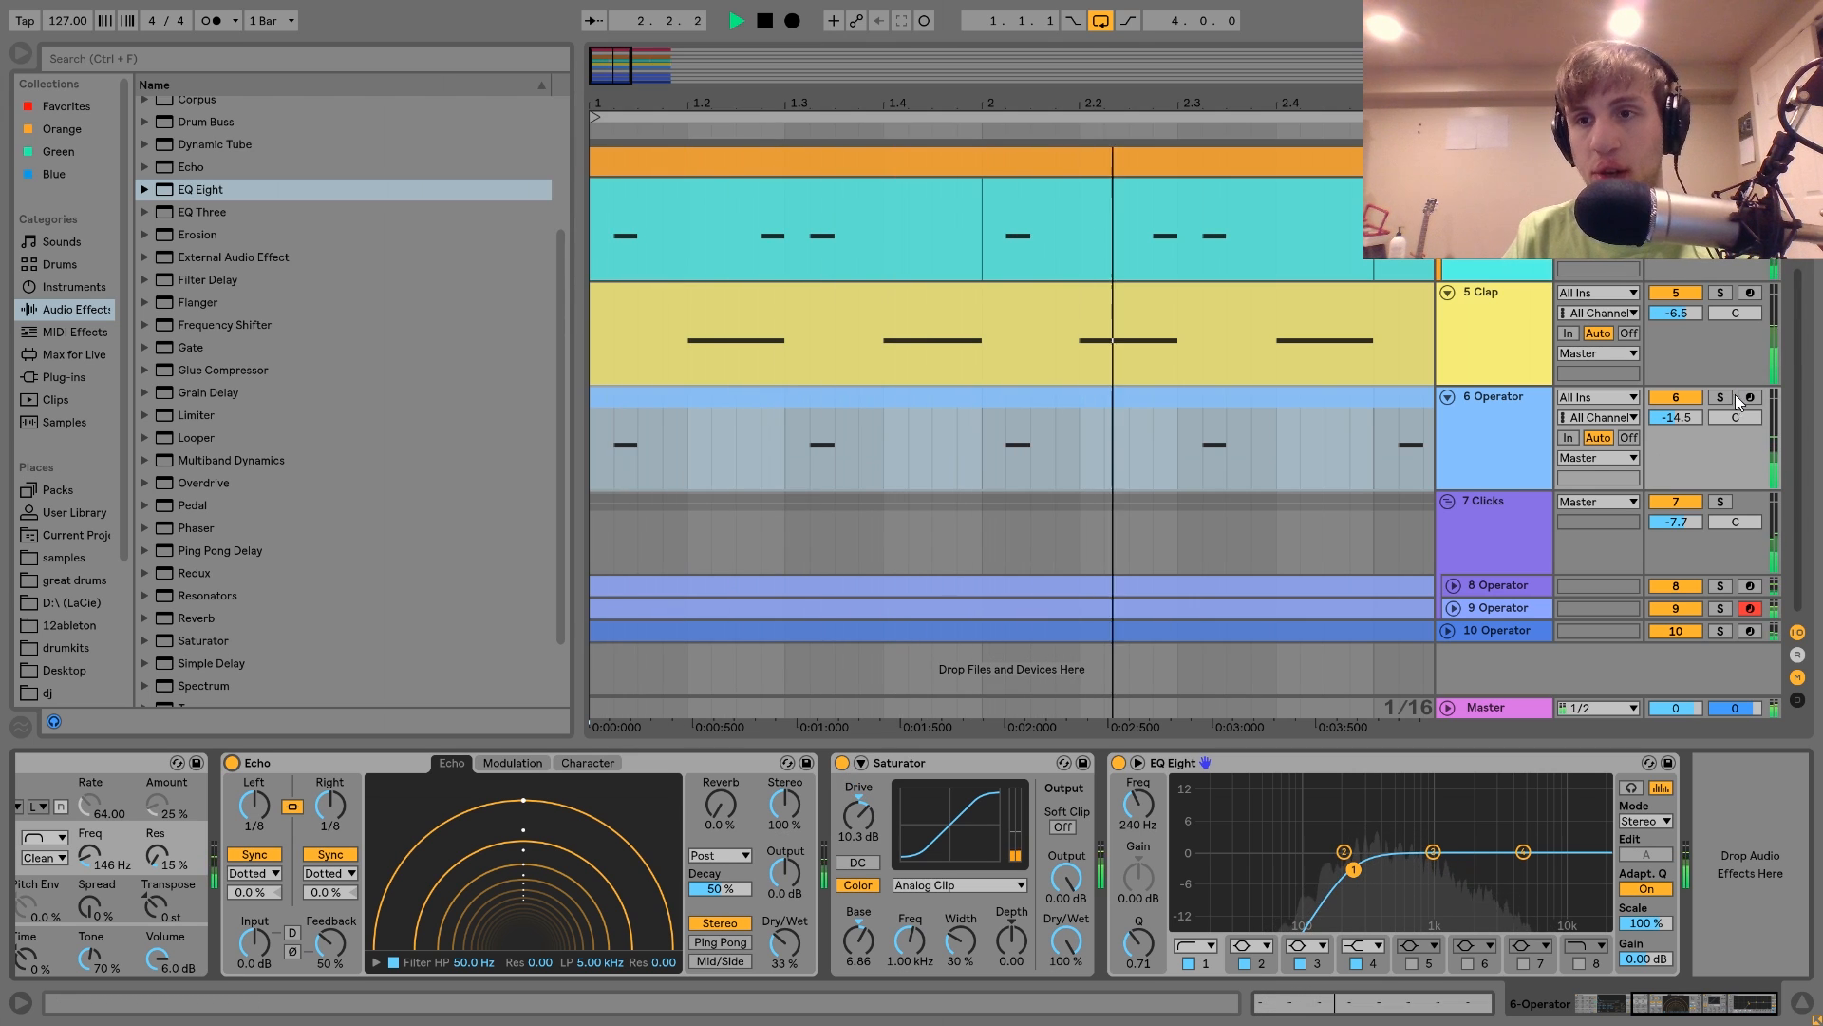
pyautogui.click(1720, 397)
pyautogui.click(842, 763)
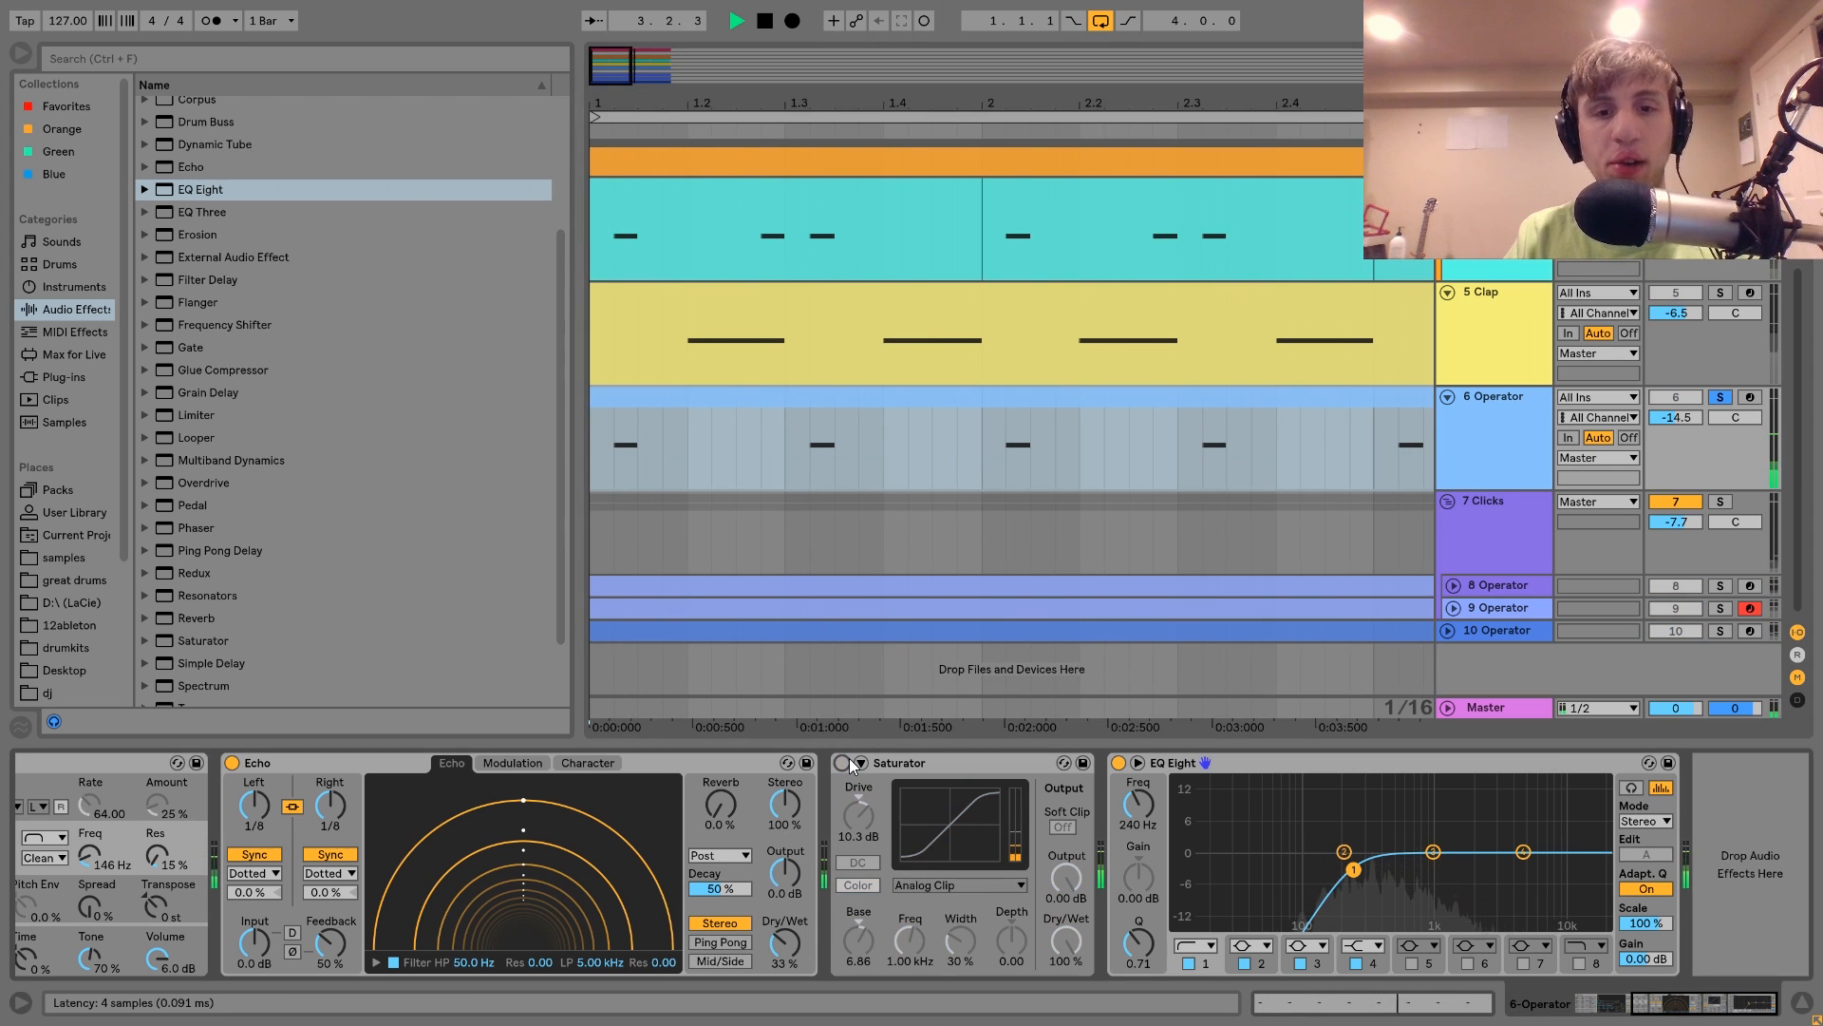
pyautogui.click(842, 763)
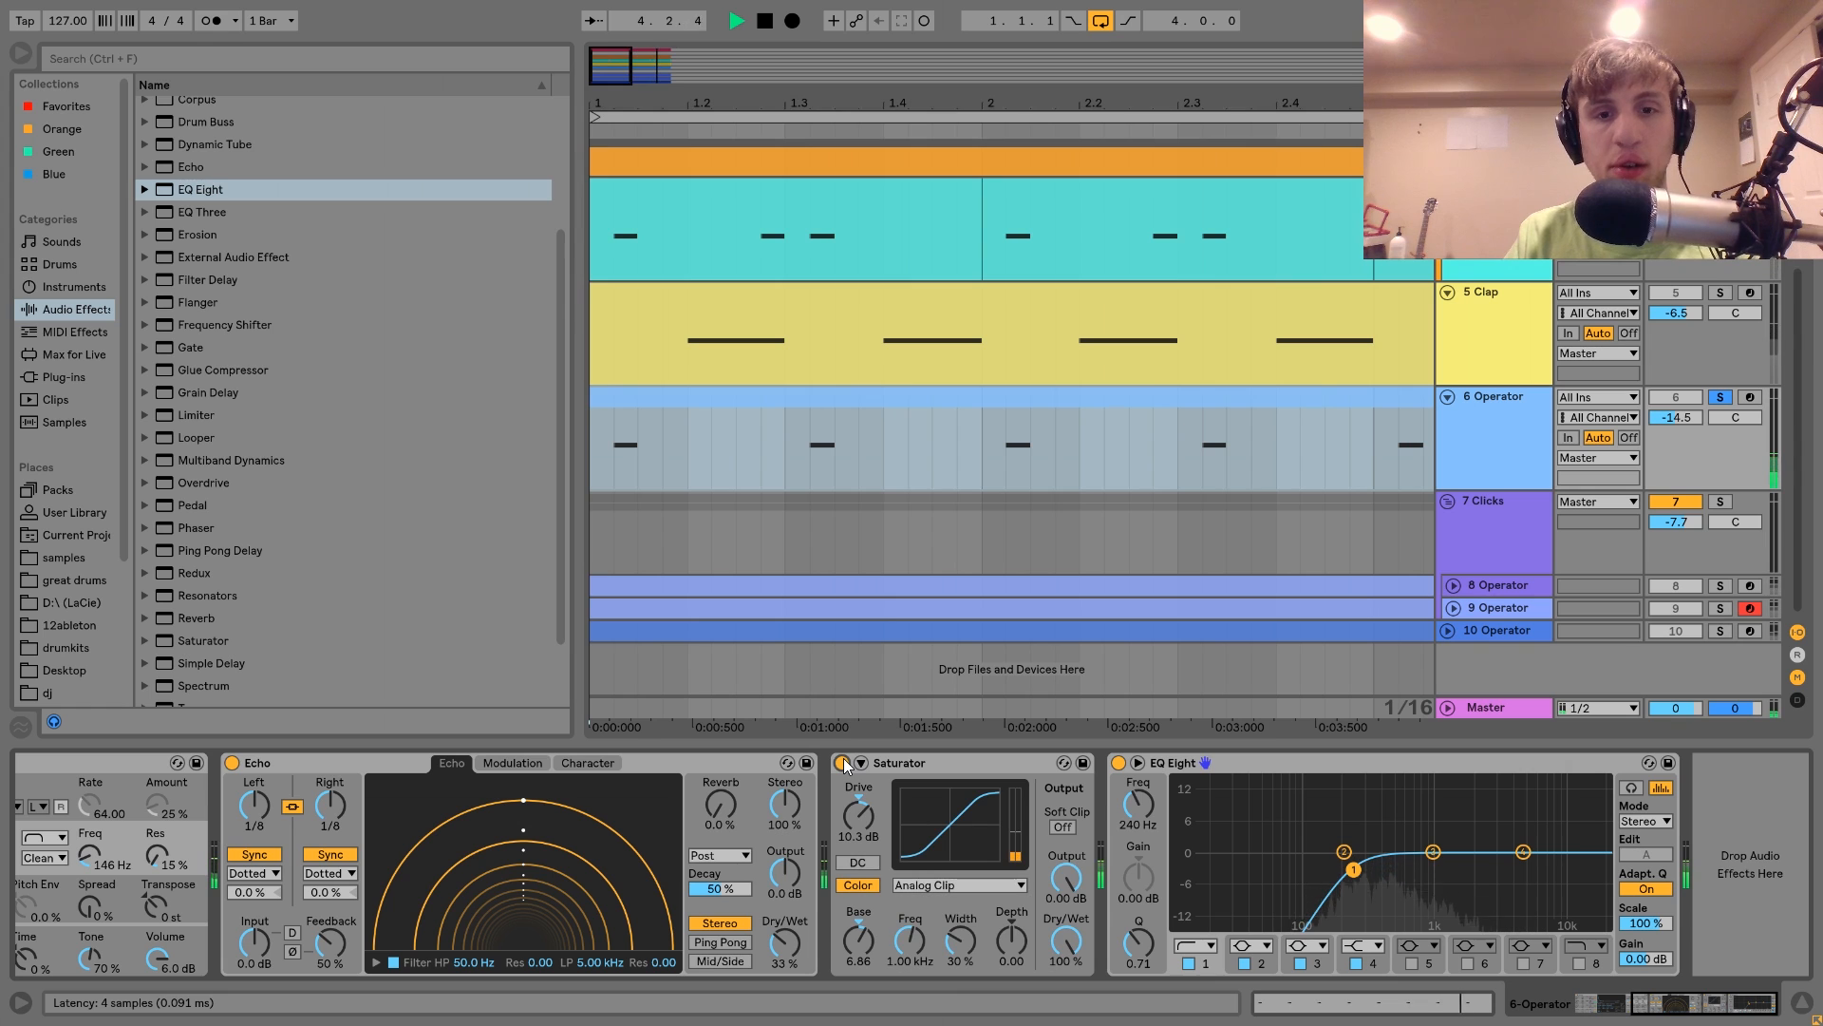
pyautogui.press('space')
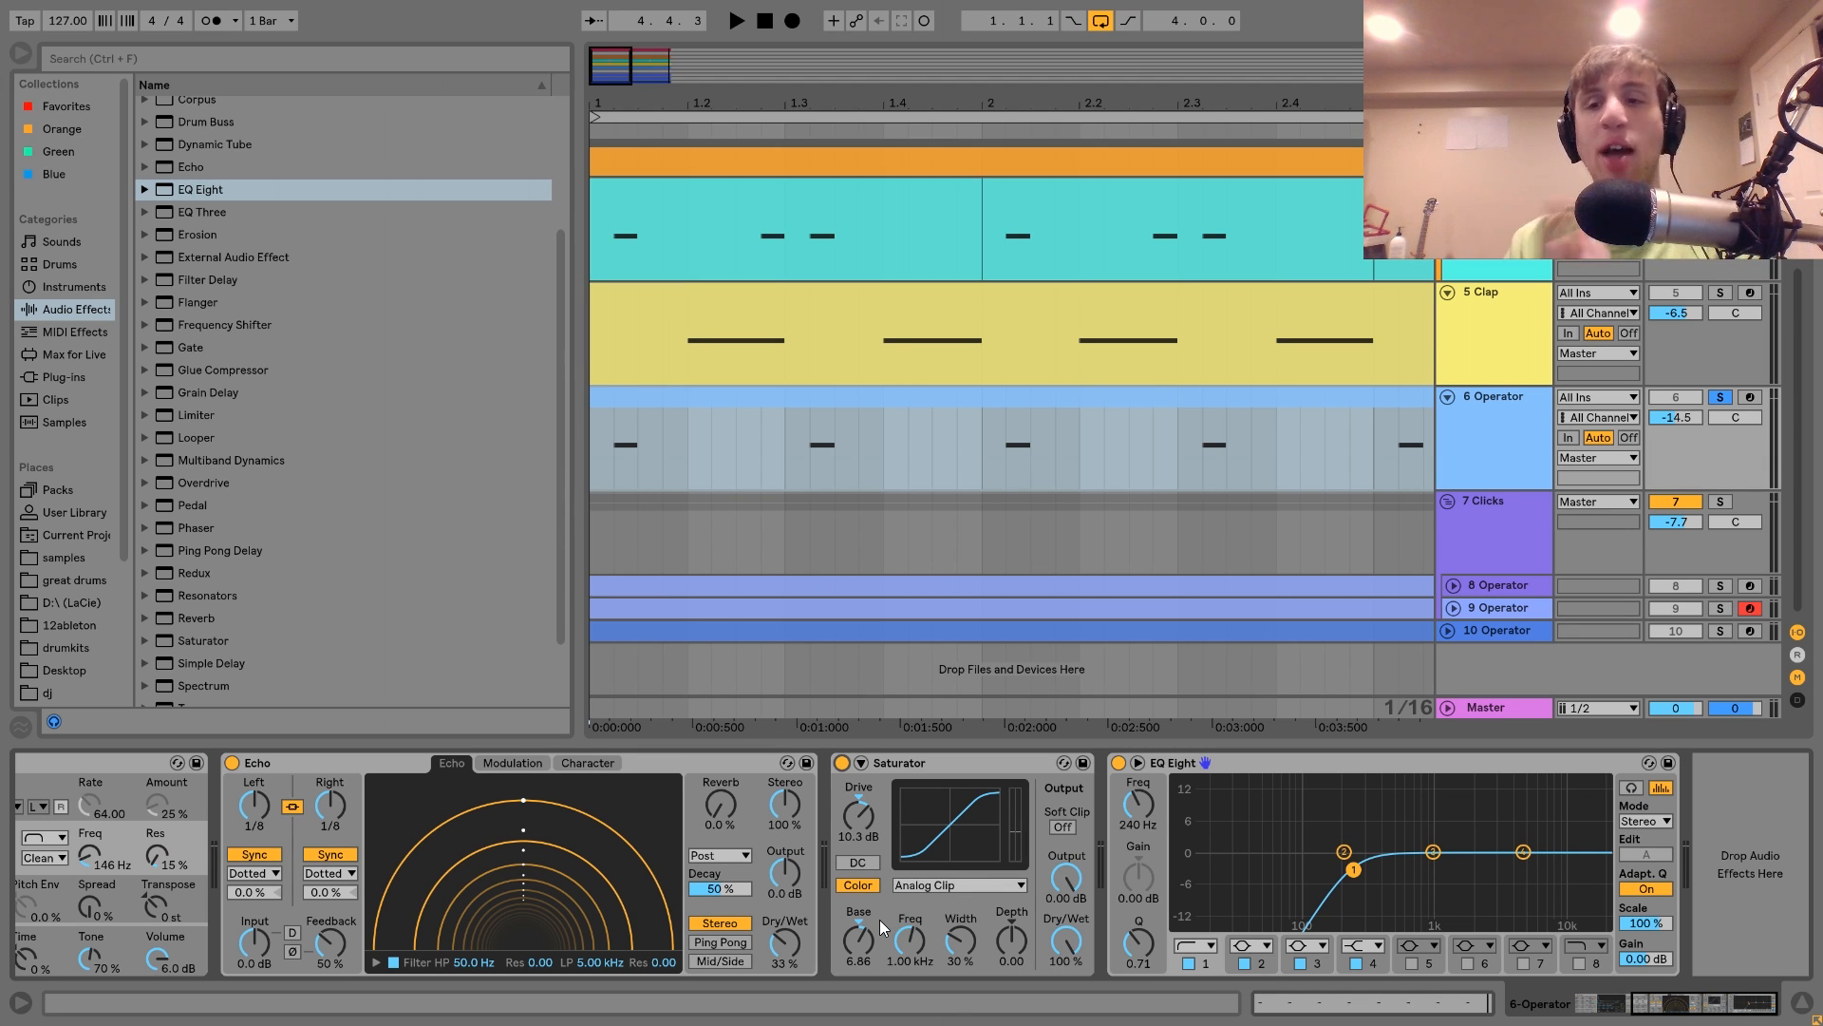
# Step: Replay the soloed 6 Operator track without Saturator, re-enable Saturator, and listen to the full effects chain again
pyautogui.click(840, 762)
pyautogui.press('space')
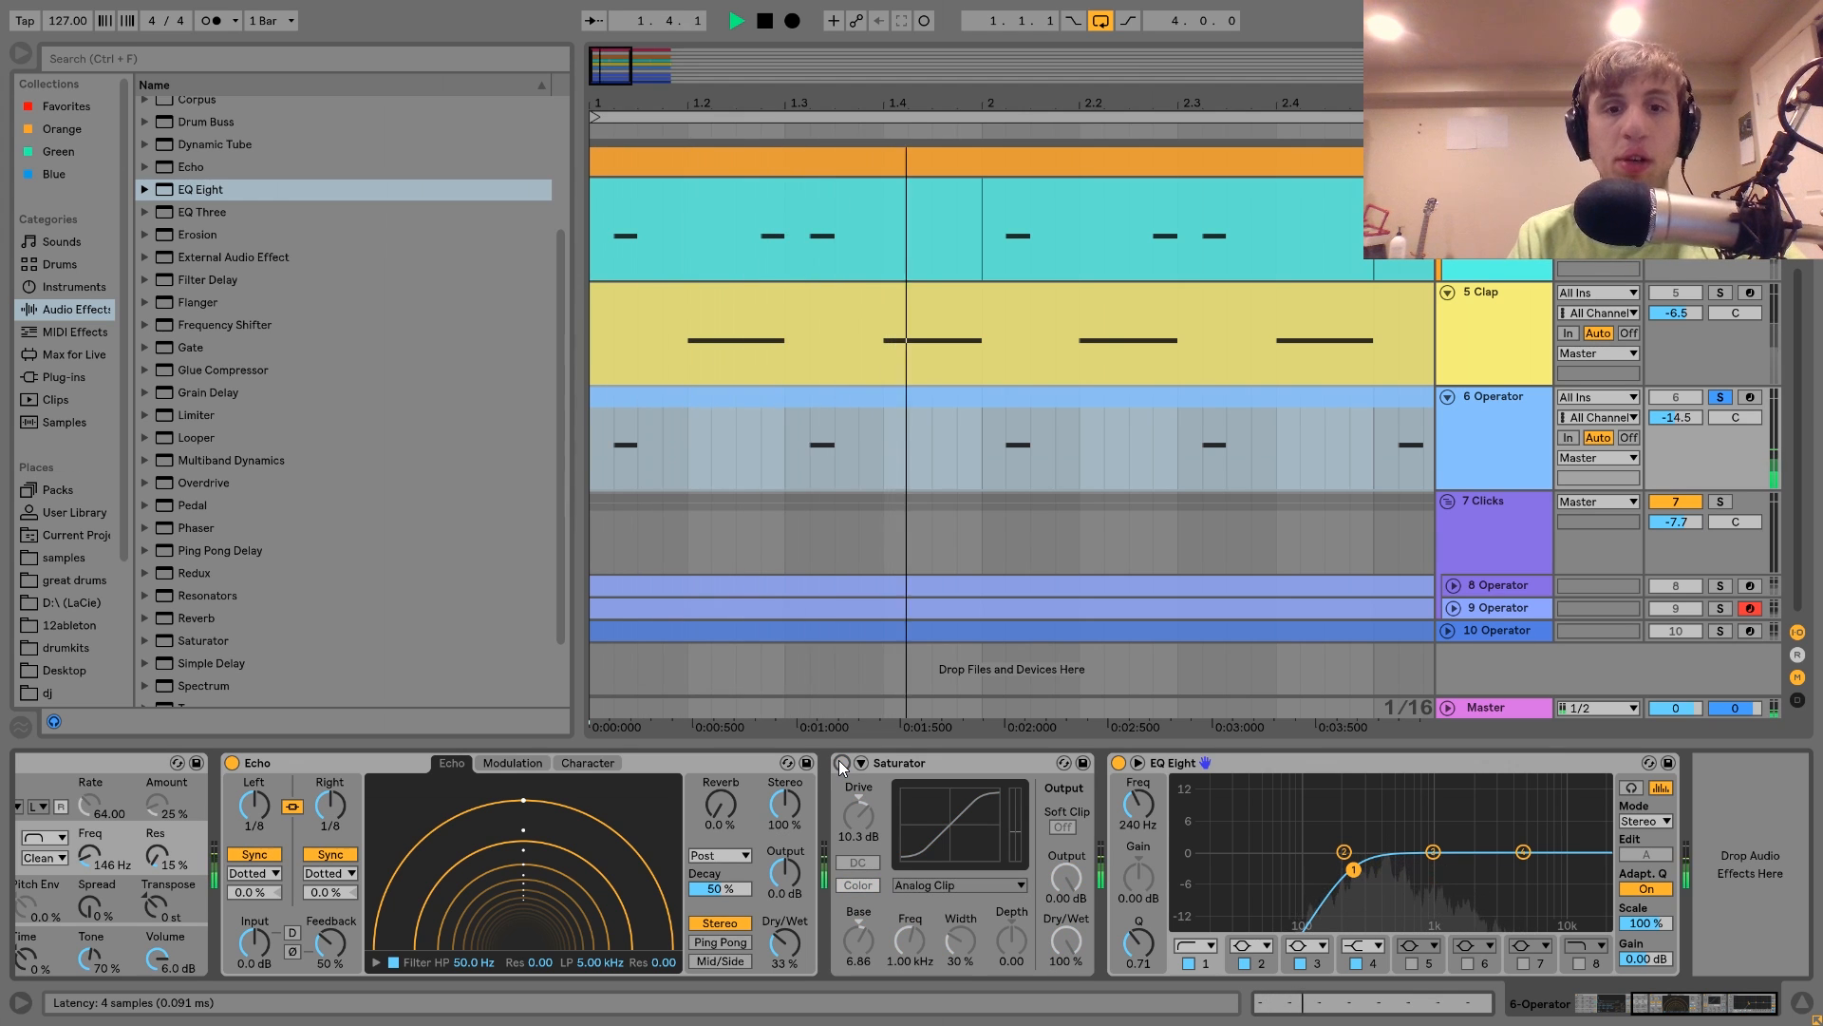
pyautogui.press('space')
pyautogui.click(840, 763)
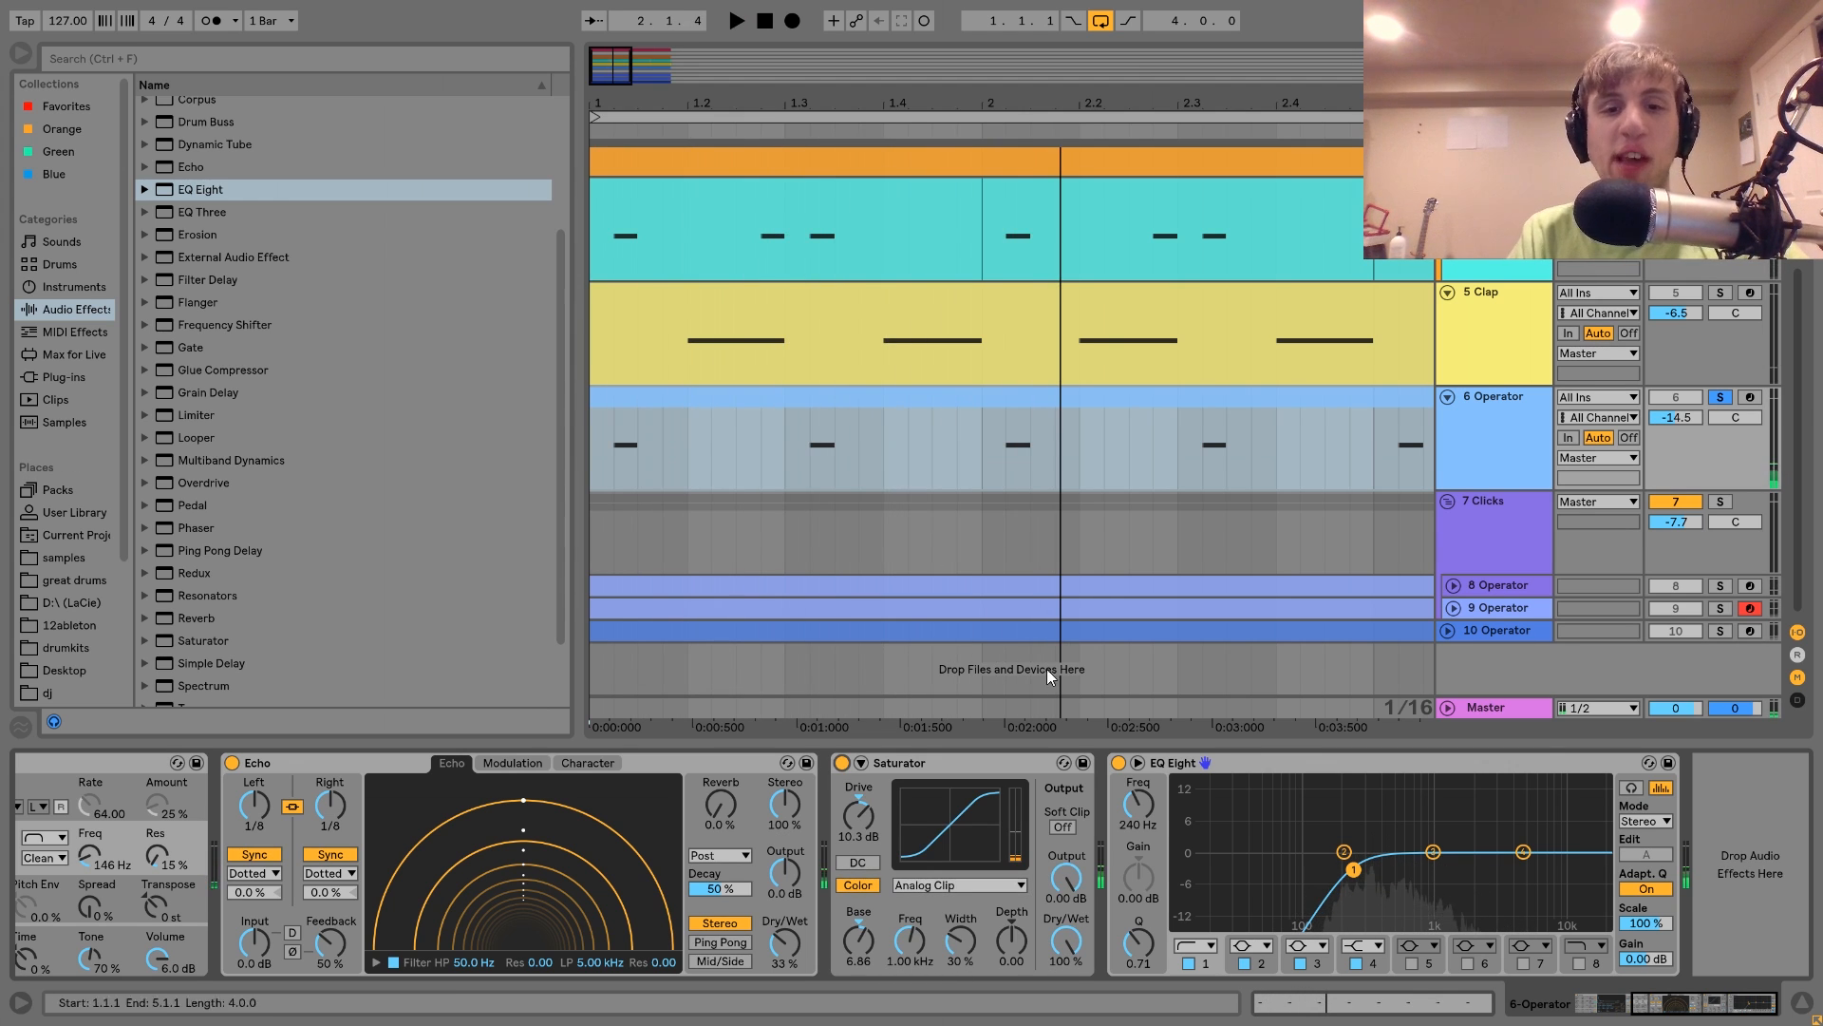
pyautogui.hscroll(-5, 691, 798)
pyautogui.press('space')
pyautogui.hscroll(5, 1039, 830)
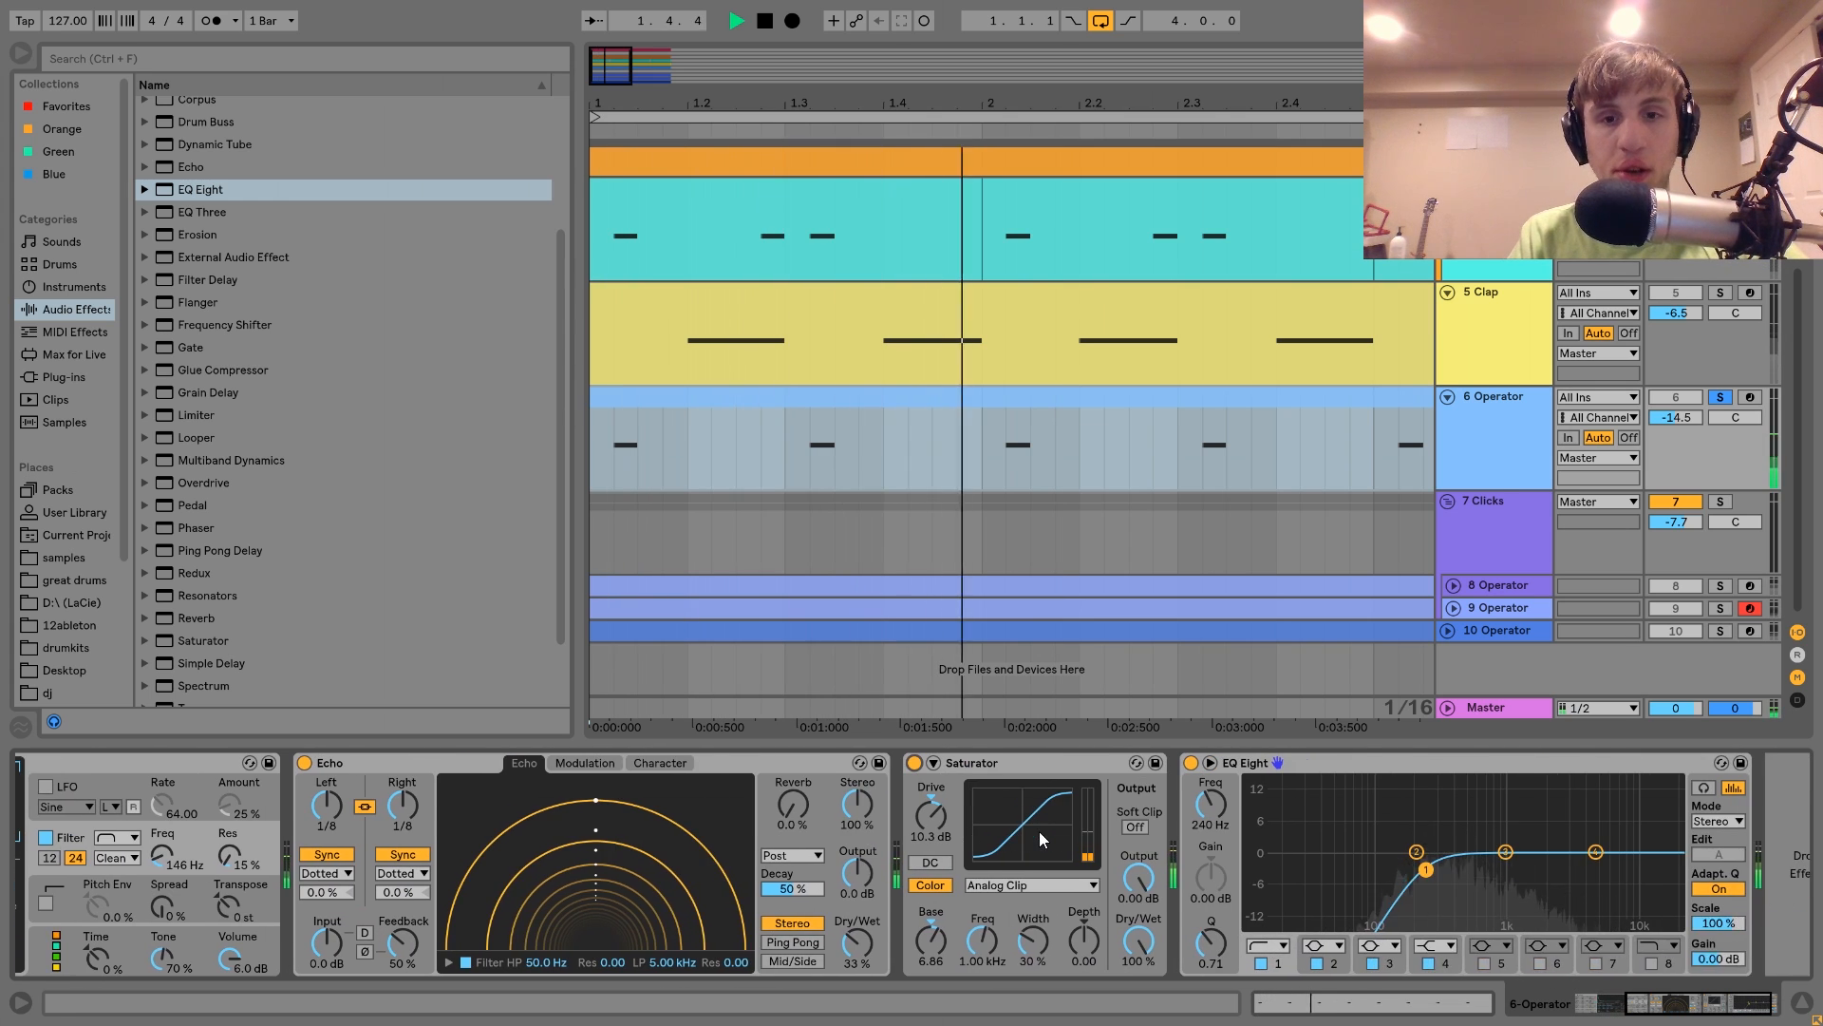
pyautogui.hscroll(2, 1039, 830)
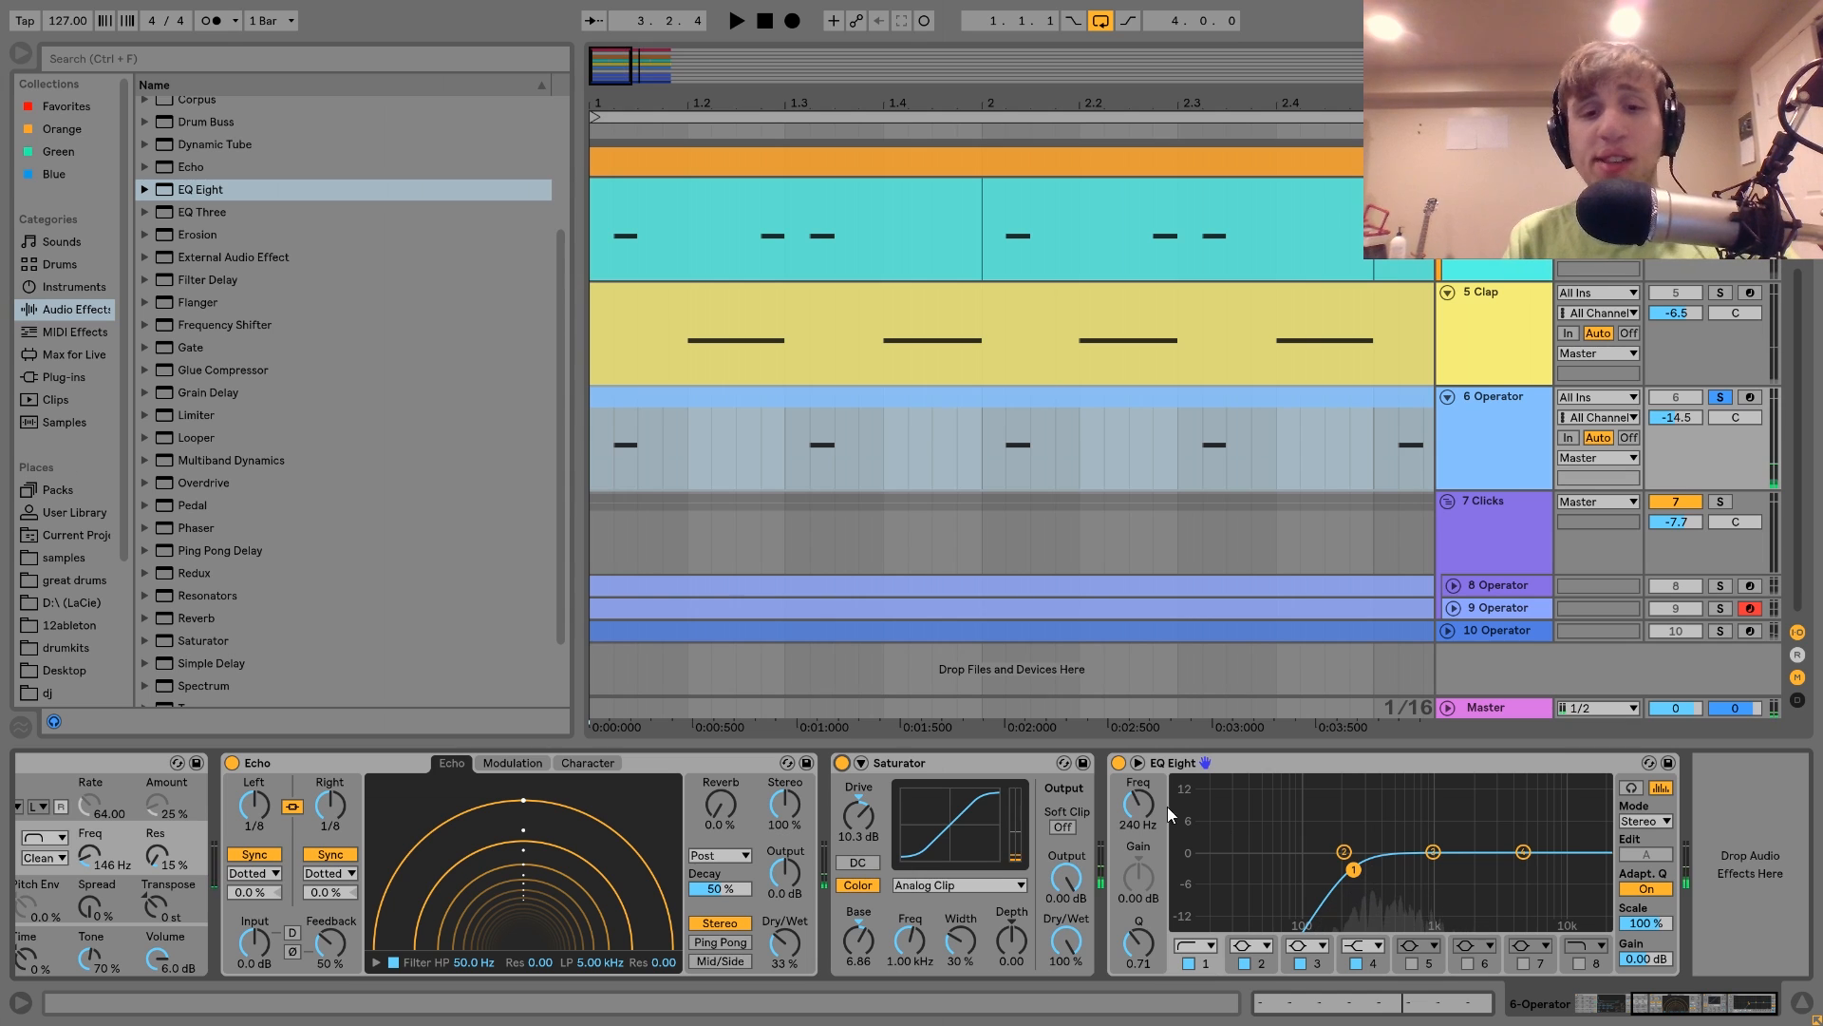
pyautogui.click(955, 764)
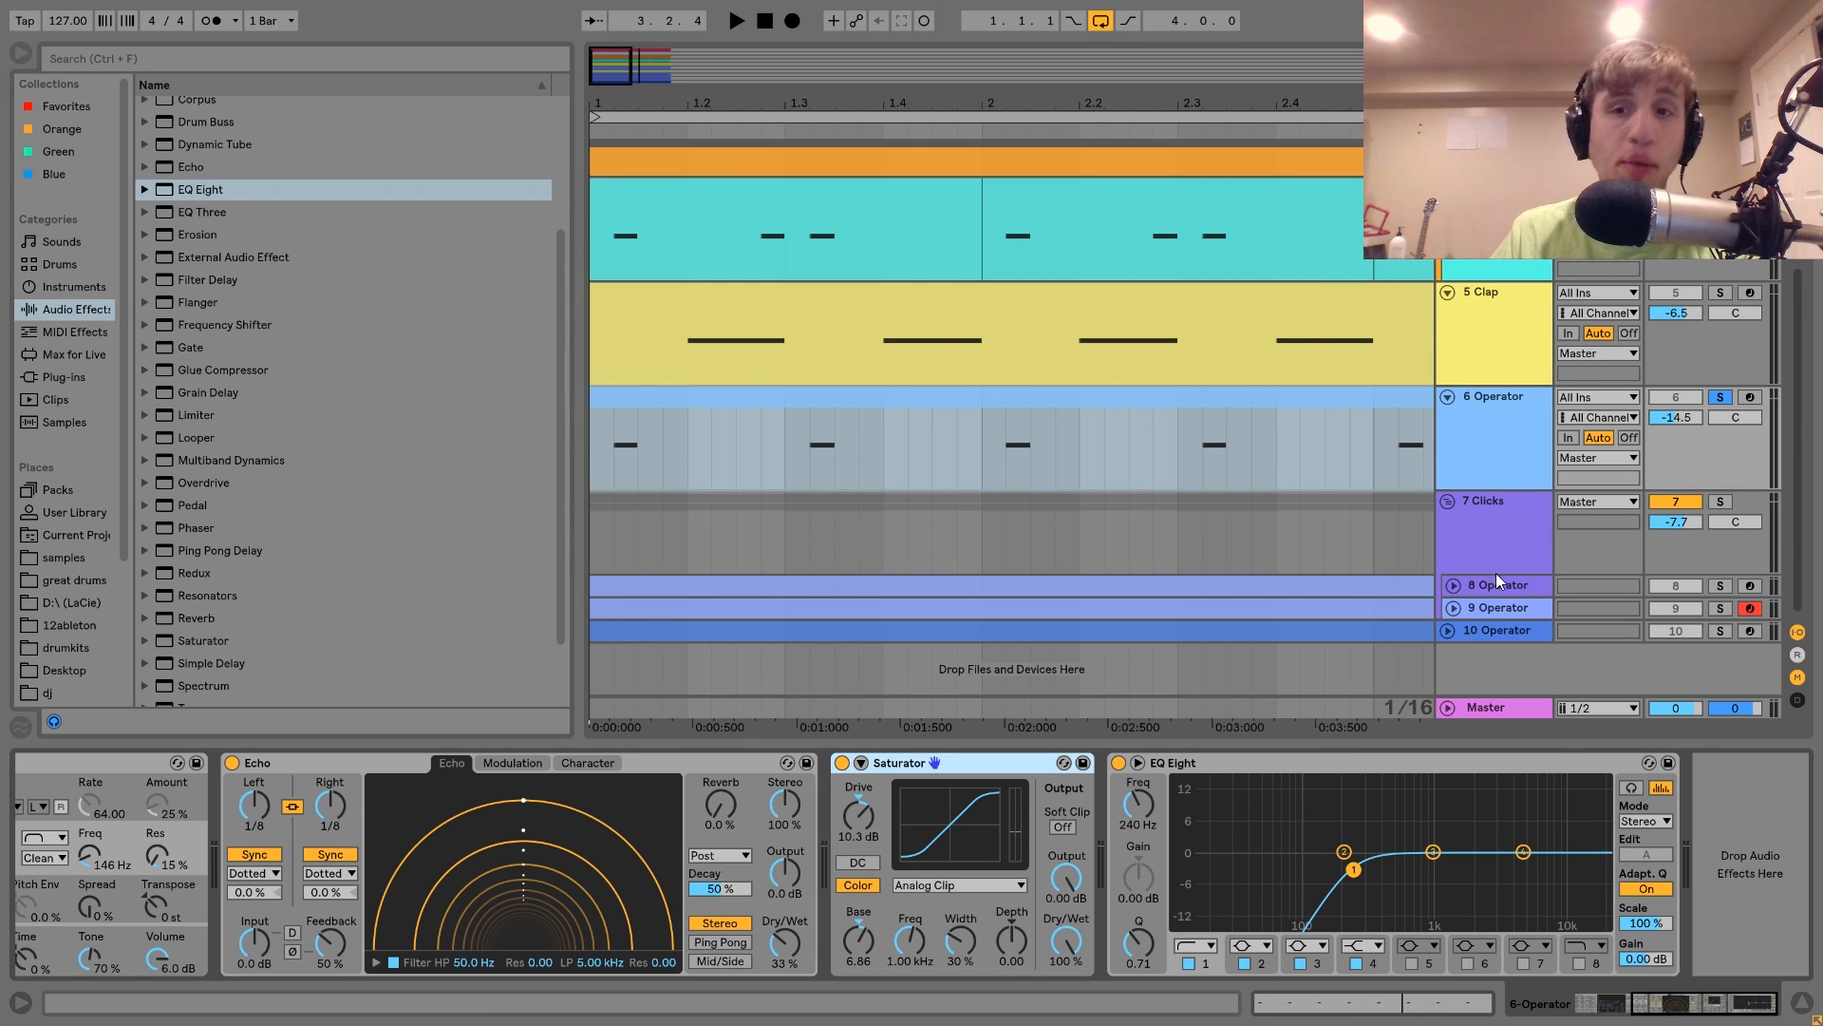
# Step: Solo the 7 Clicks group, delete its inactive Echo, and start playback
pyautogui.click(1503, 526)
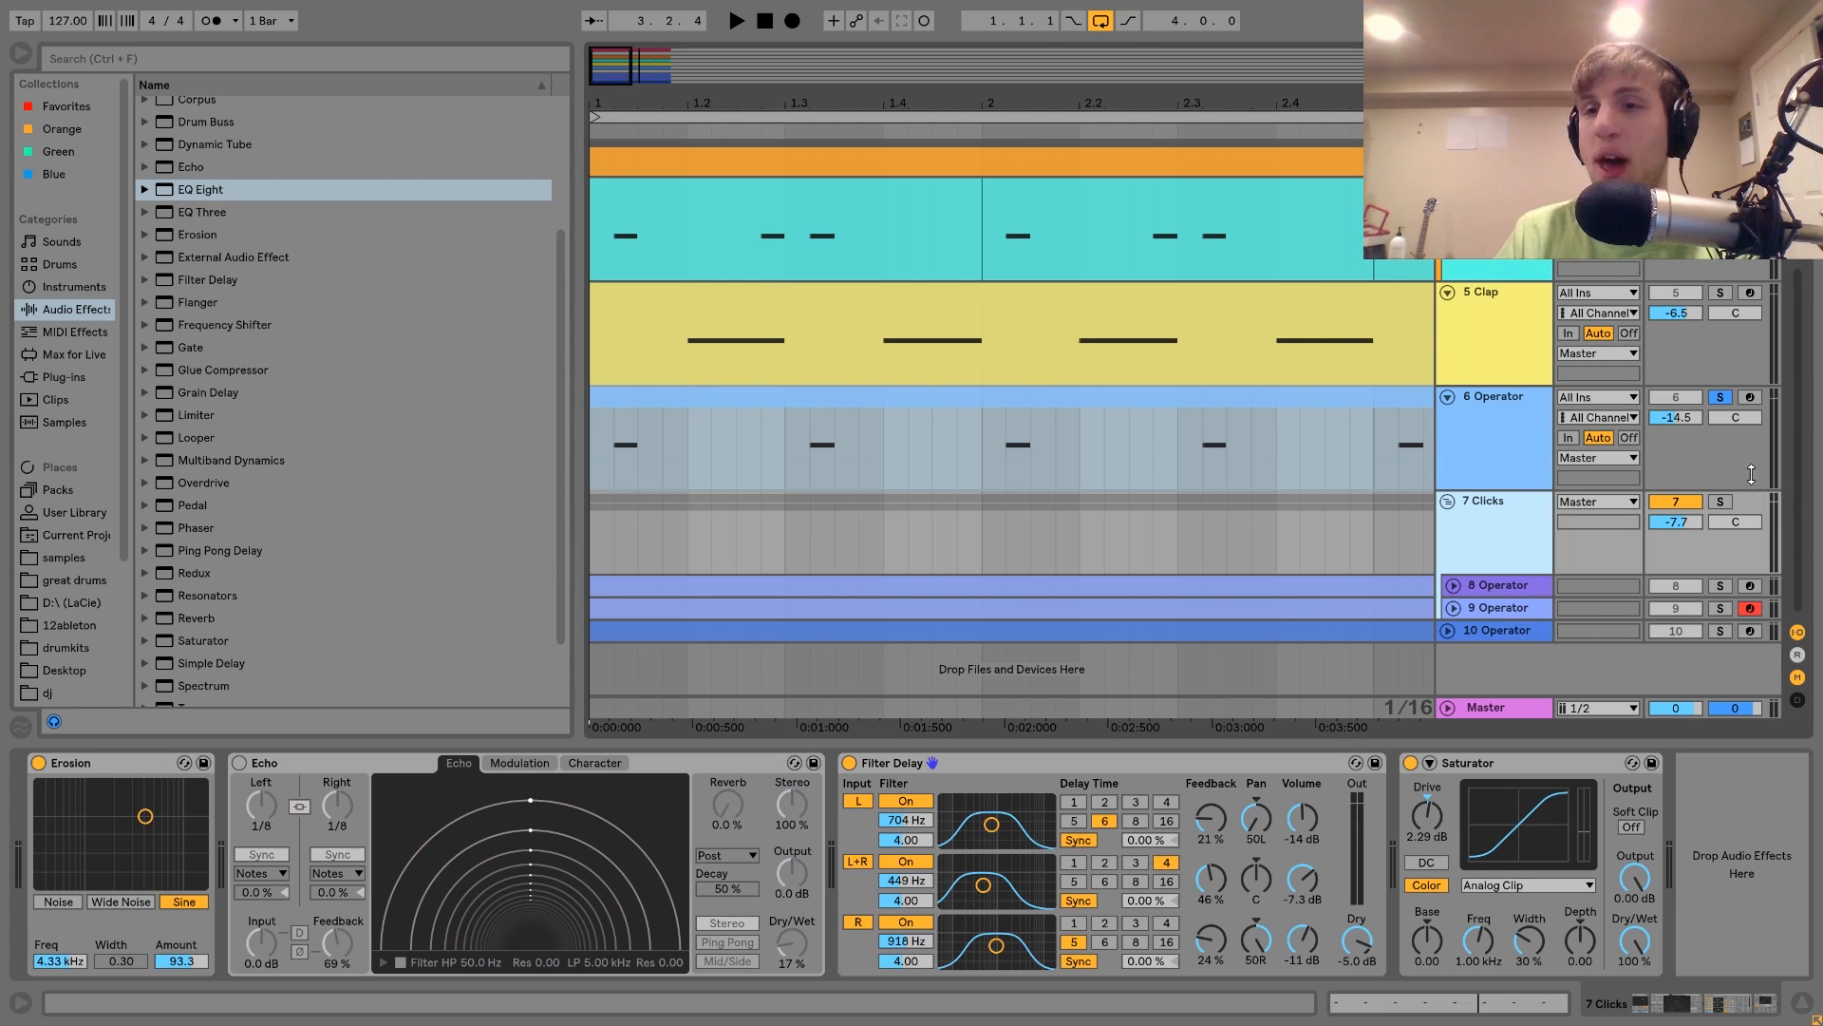
pyautogui.click(1723, 501)
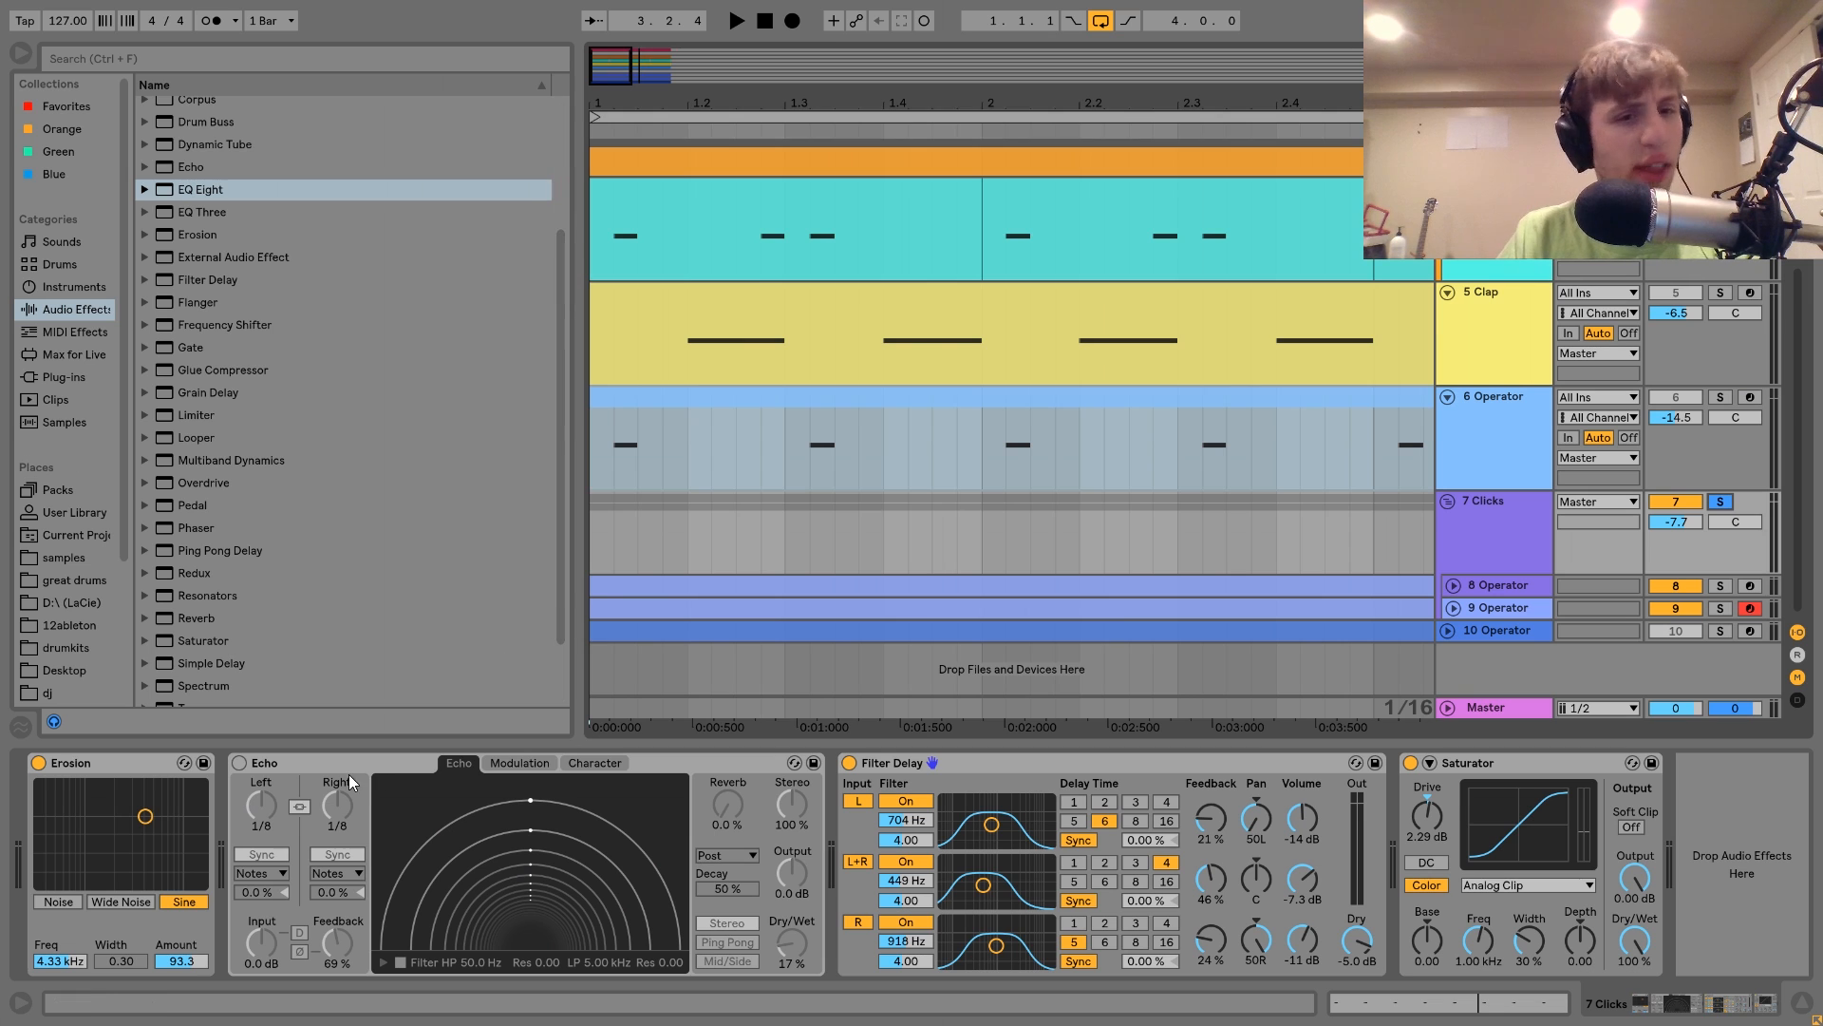
pyautogui.press('Delete')
pyautogui.press('space')
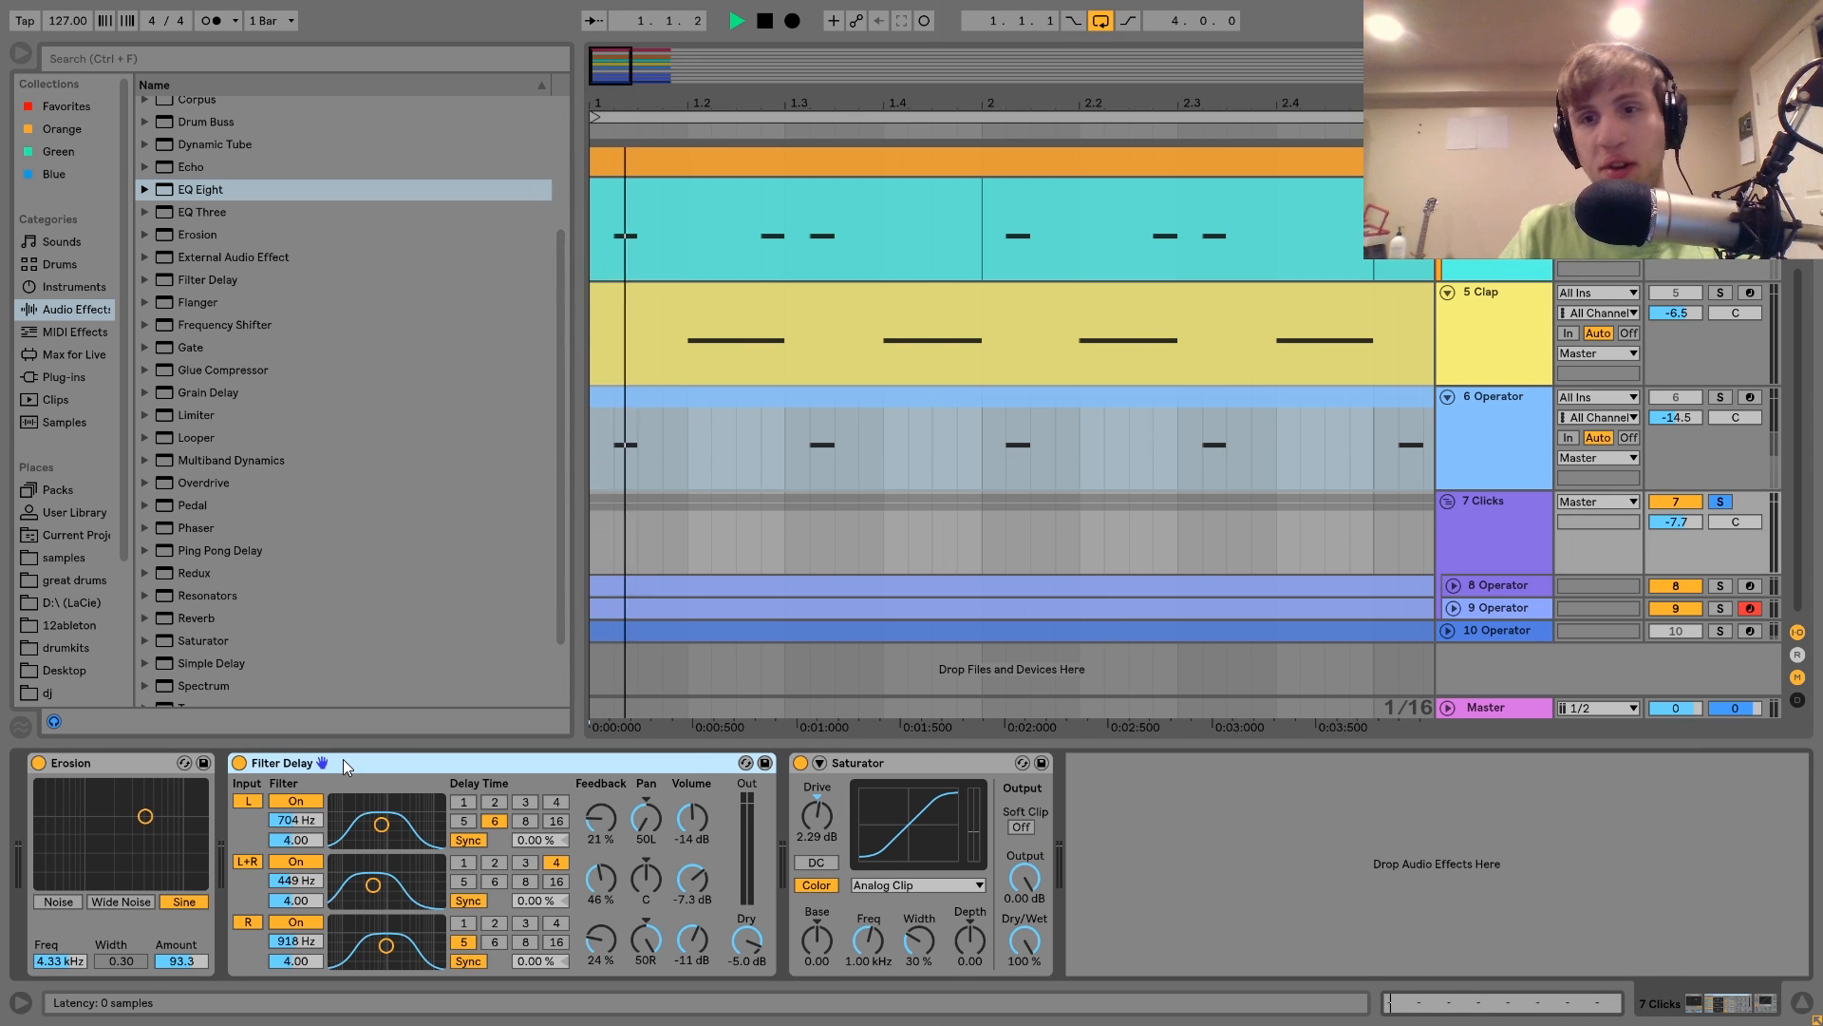
# Step: Expand the 8 Operator and 9 Operator tracks in the Clicks group to show their notes, and stop playback
pyautogui.click(1470, 610)
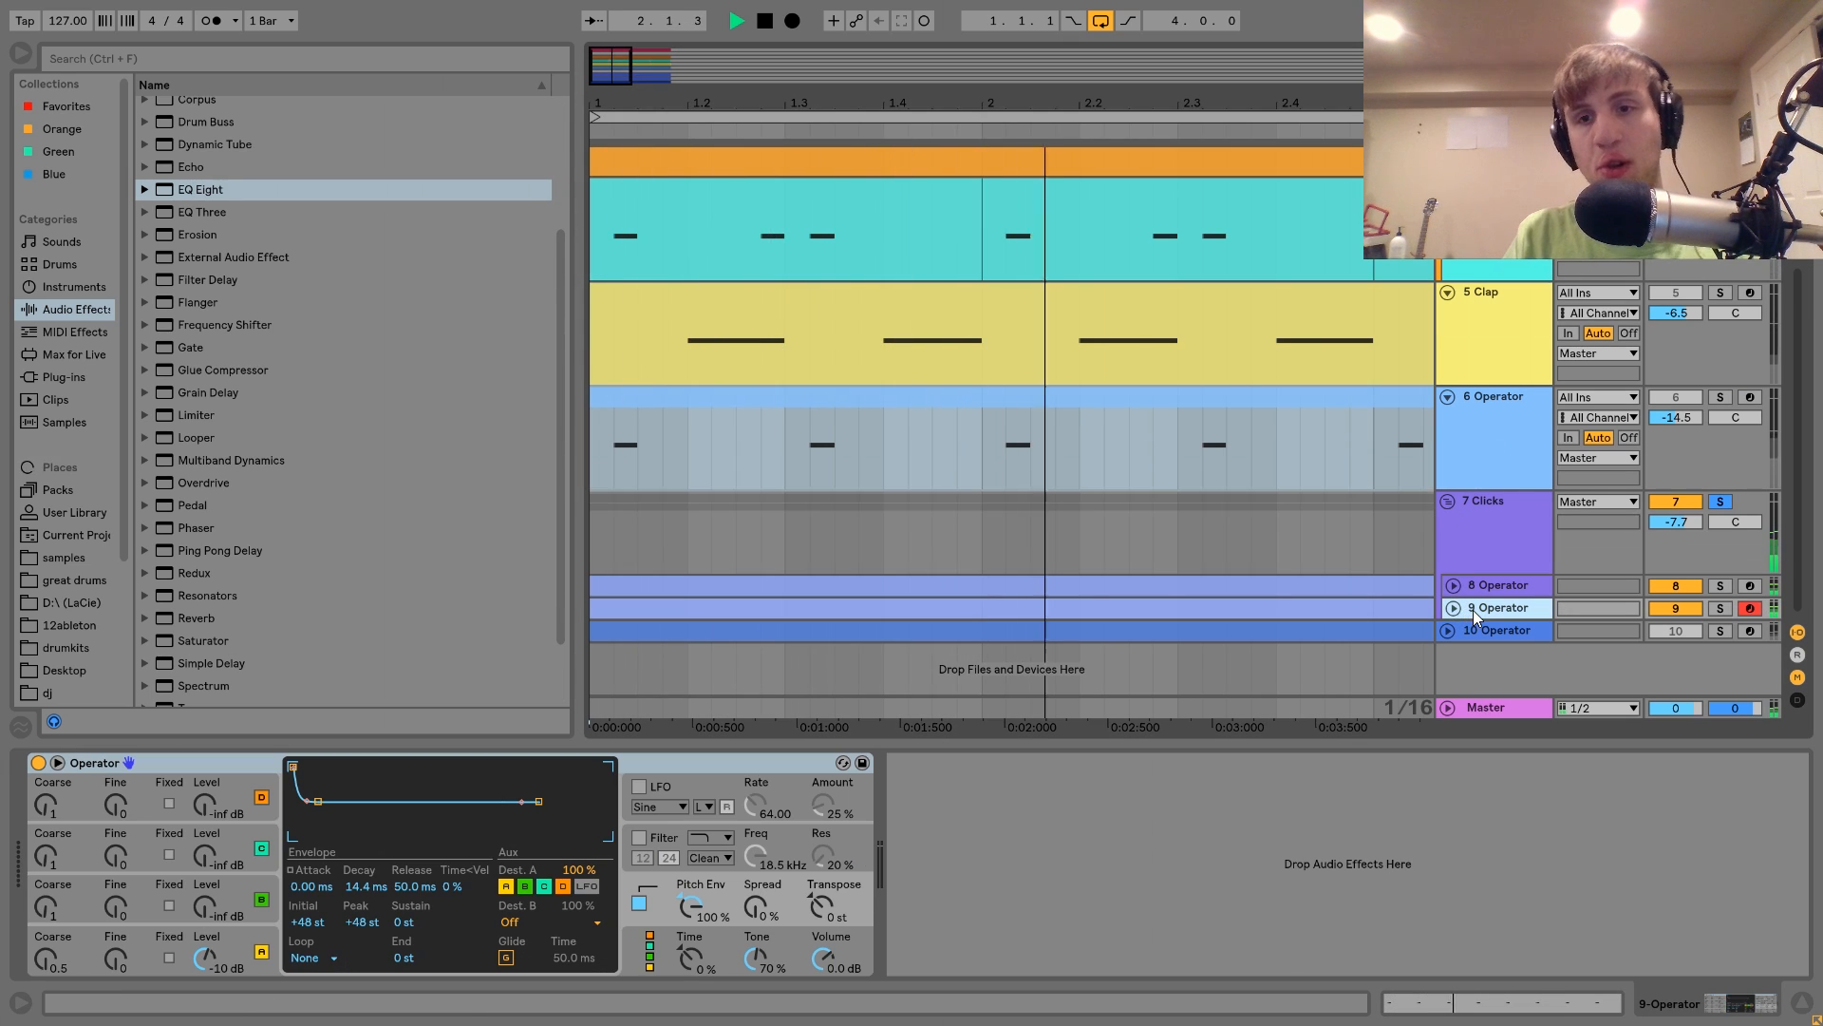
pyautogui.click(1451, 608)
pyautogui.scroll(-1, 1451, 581)
pyautogui.press('space')
# Step: Unsolo the 7 Clicks group and play the full beat from the start to hear the clicks in the mix
pyautogui.click(1722, 400)
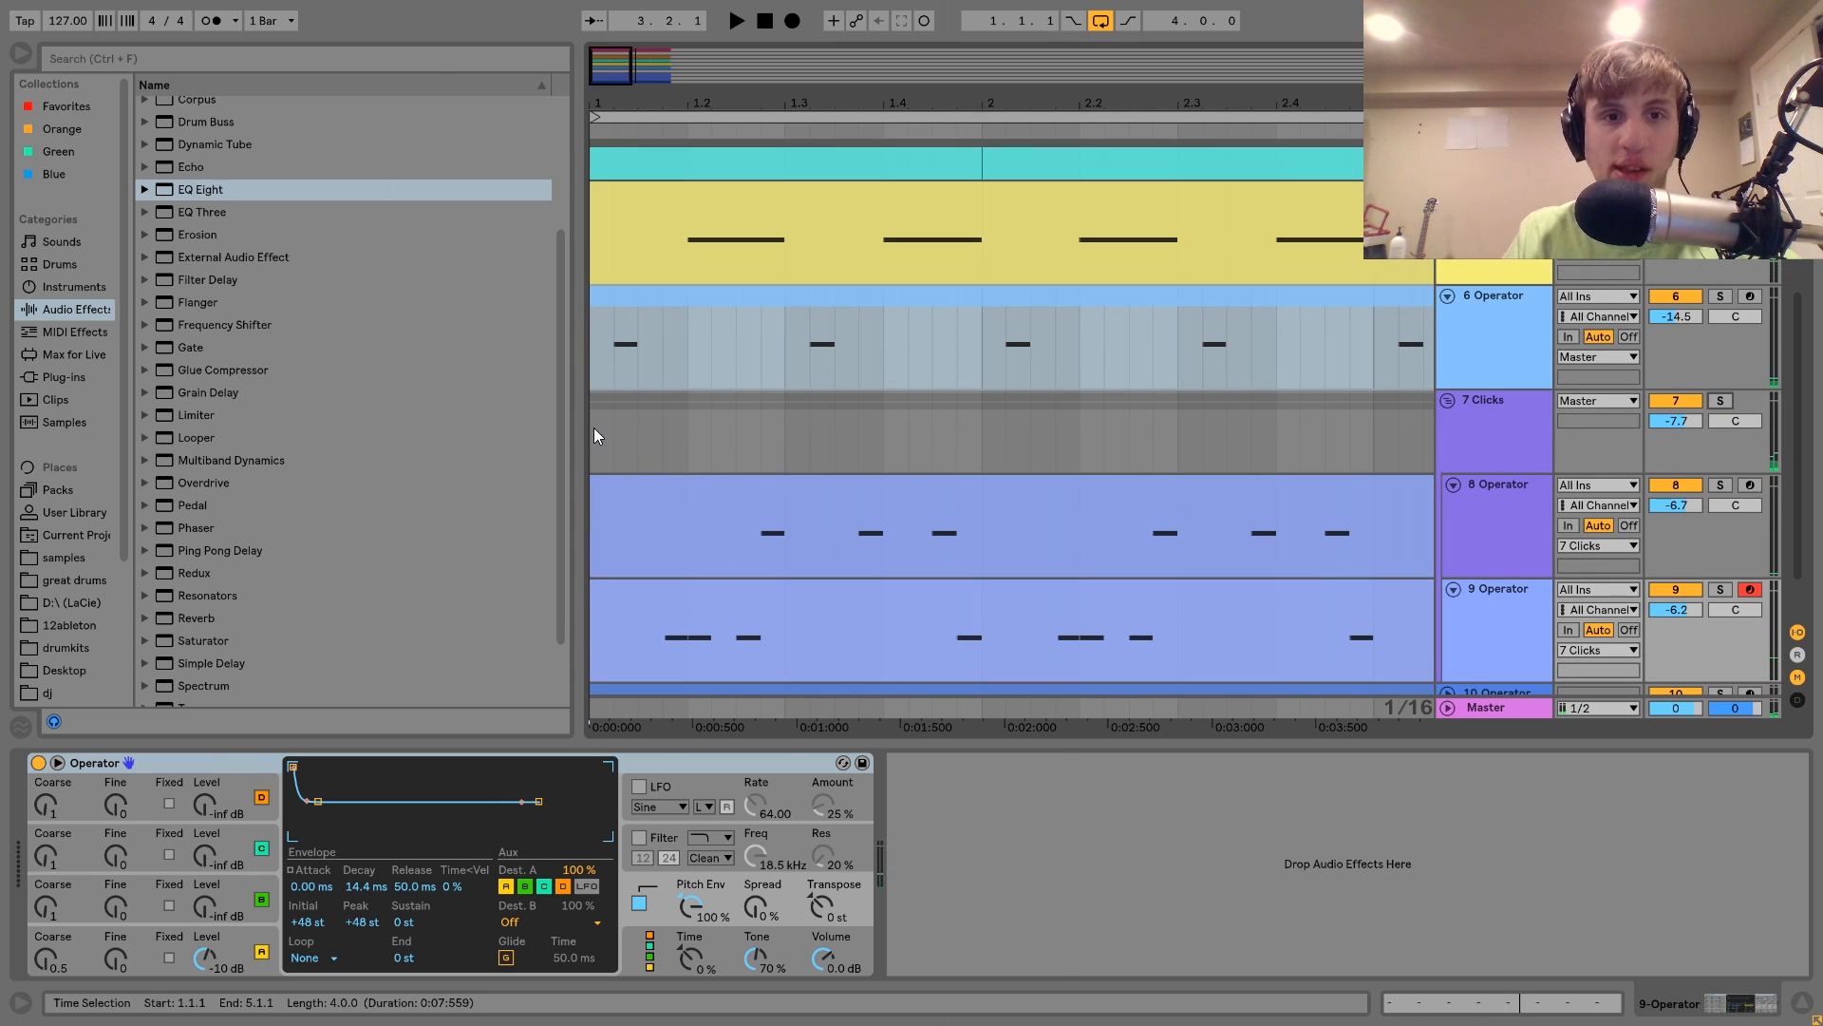
pyautogui.click(595, 432)
pyautogui.press('space')
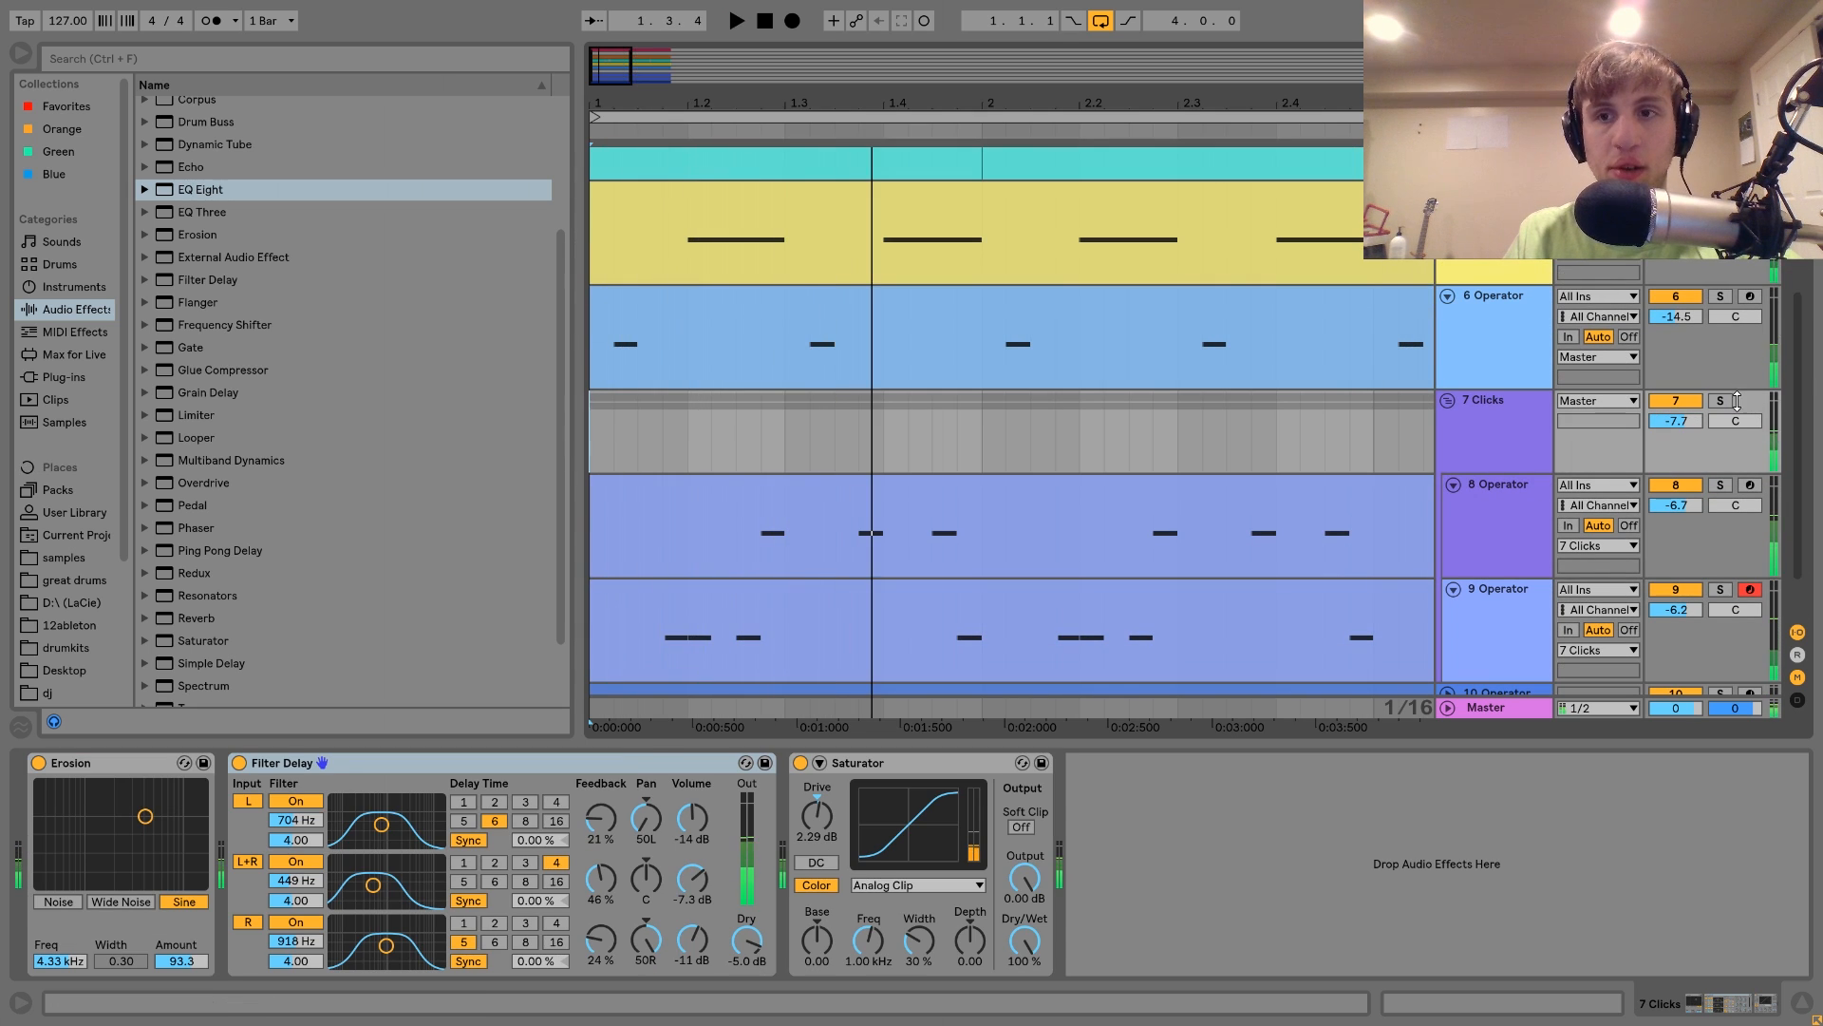
# Step: Listen to the 7 Clicks group soloed together with the clap and hi-hats
pyautogui.scroll(4, 1721, 395)
pyautogui.scroll(-2, 1725, 260)
pyautogui.press('space')
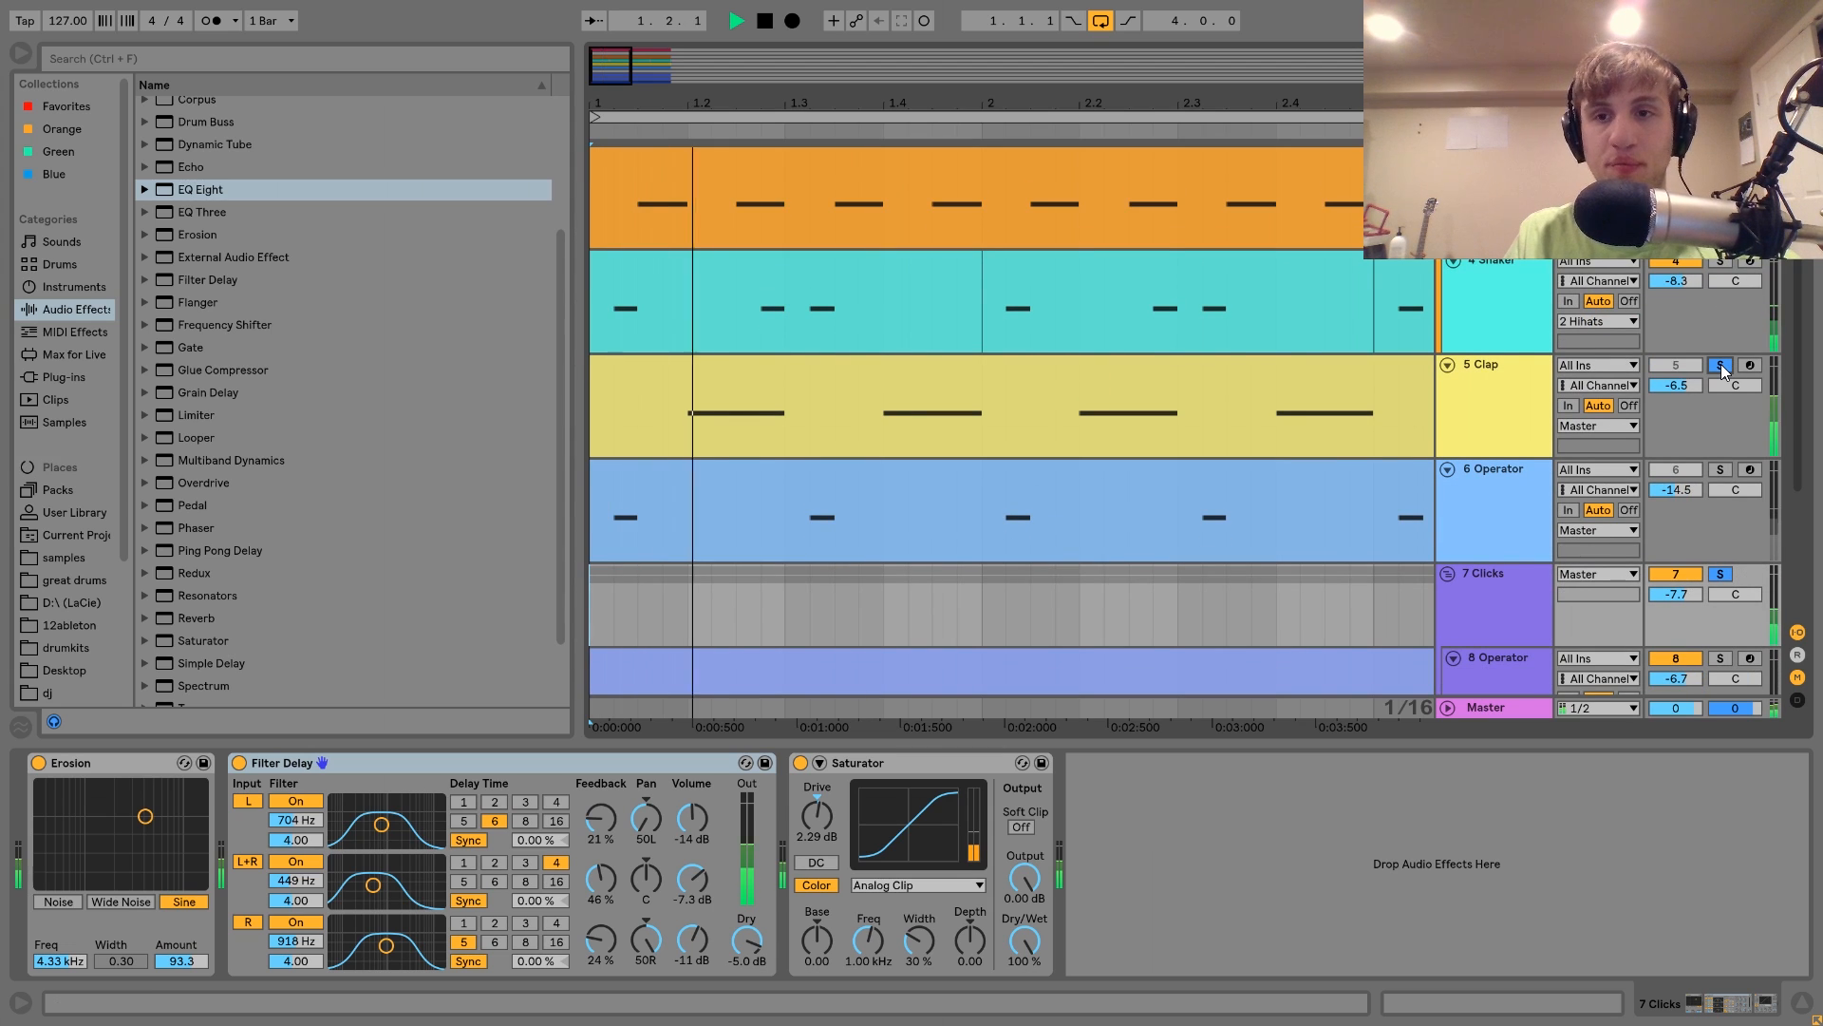
pyautogui.scroll(3, 1544, 536)
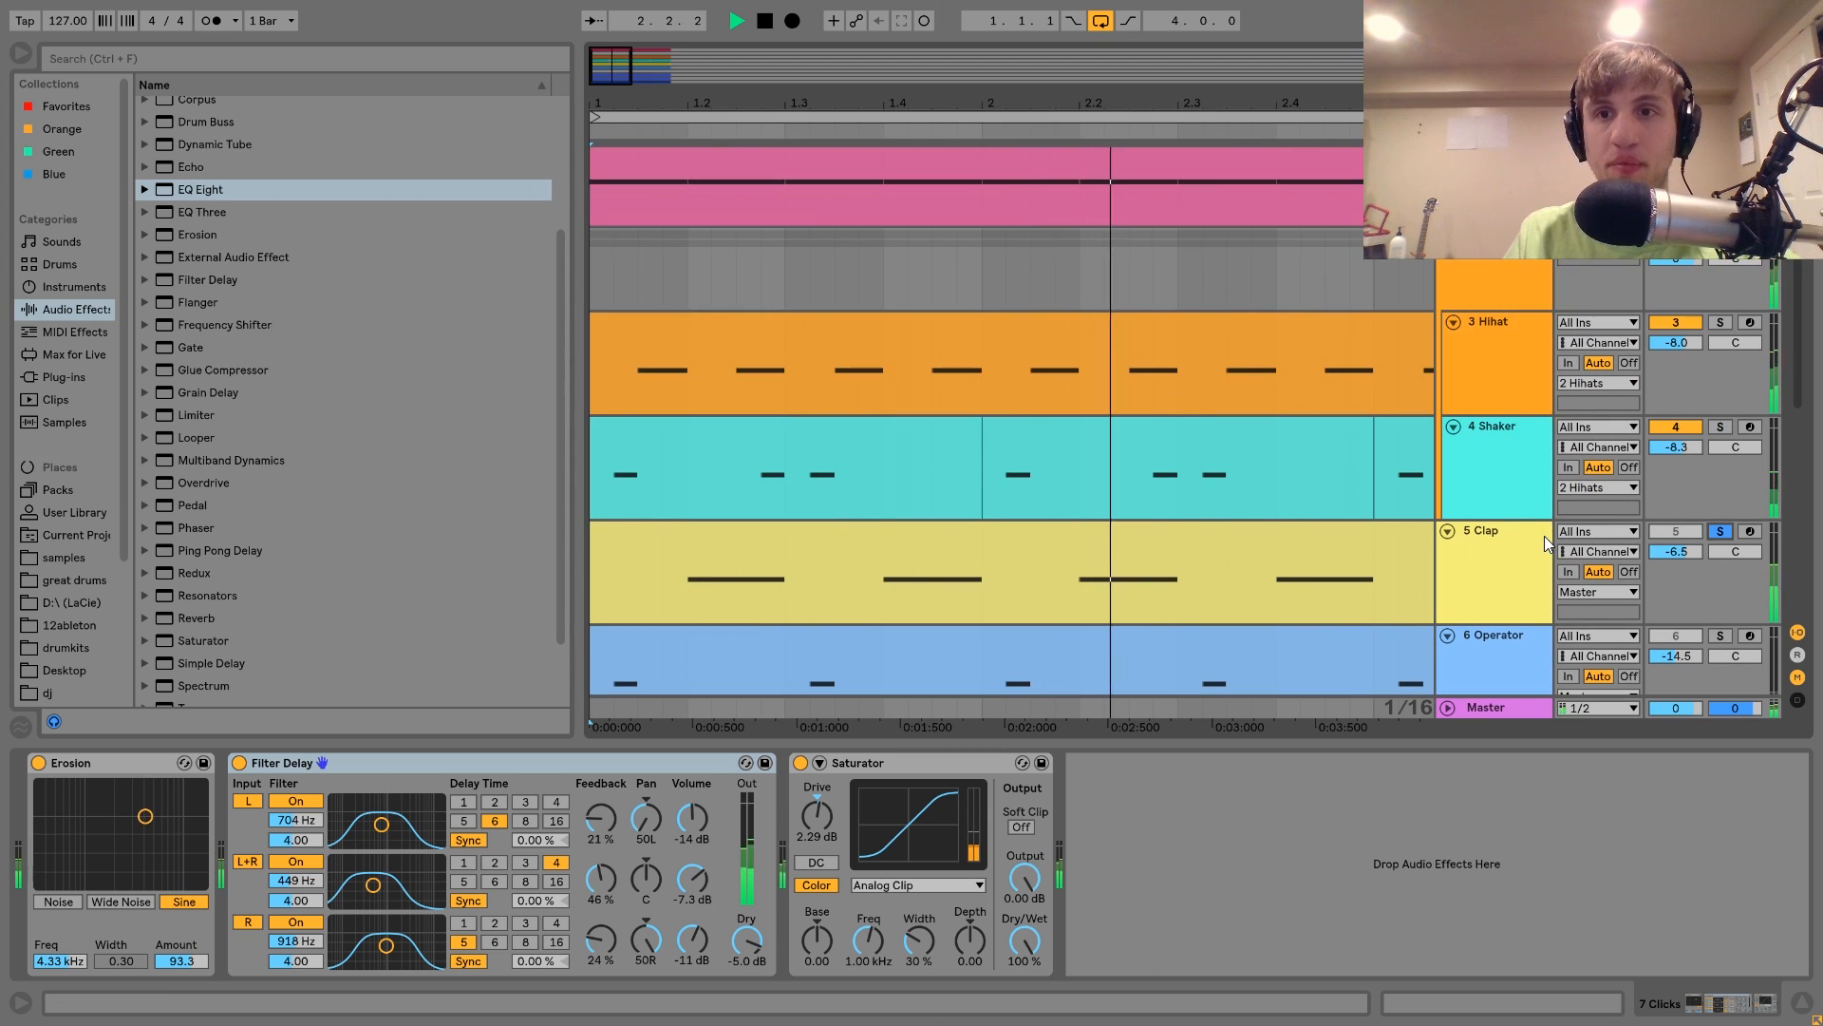
pyautogui.press('space')
pyautogui.scroll(-5, 1715, 553)
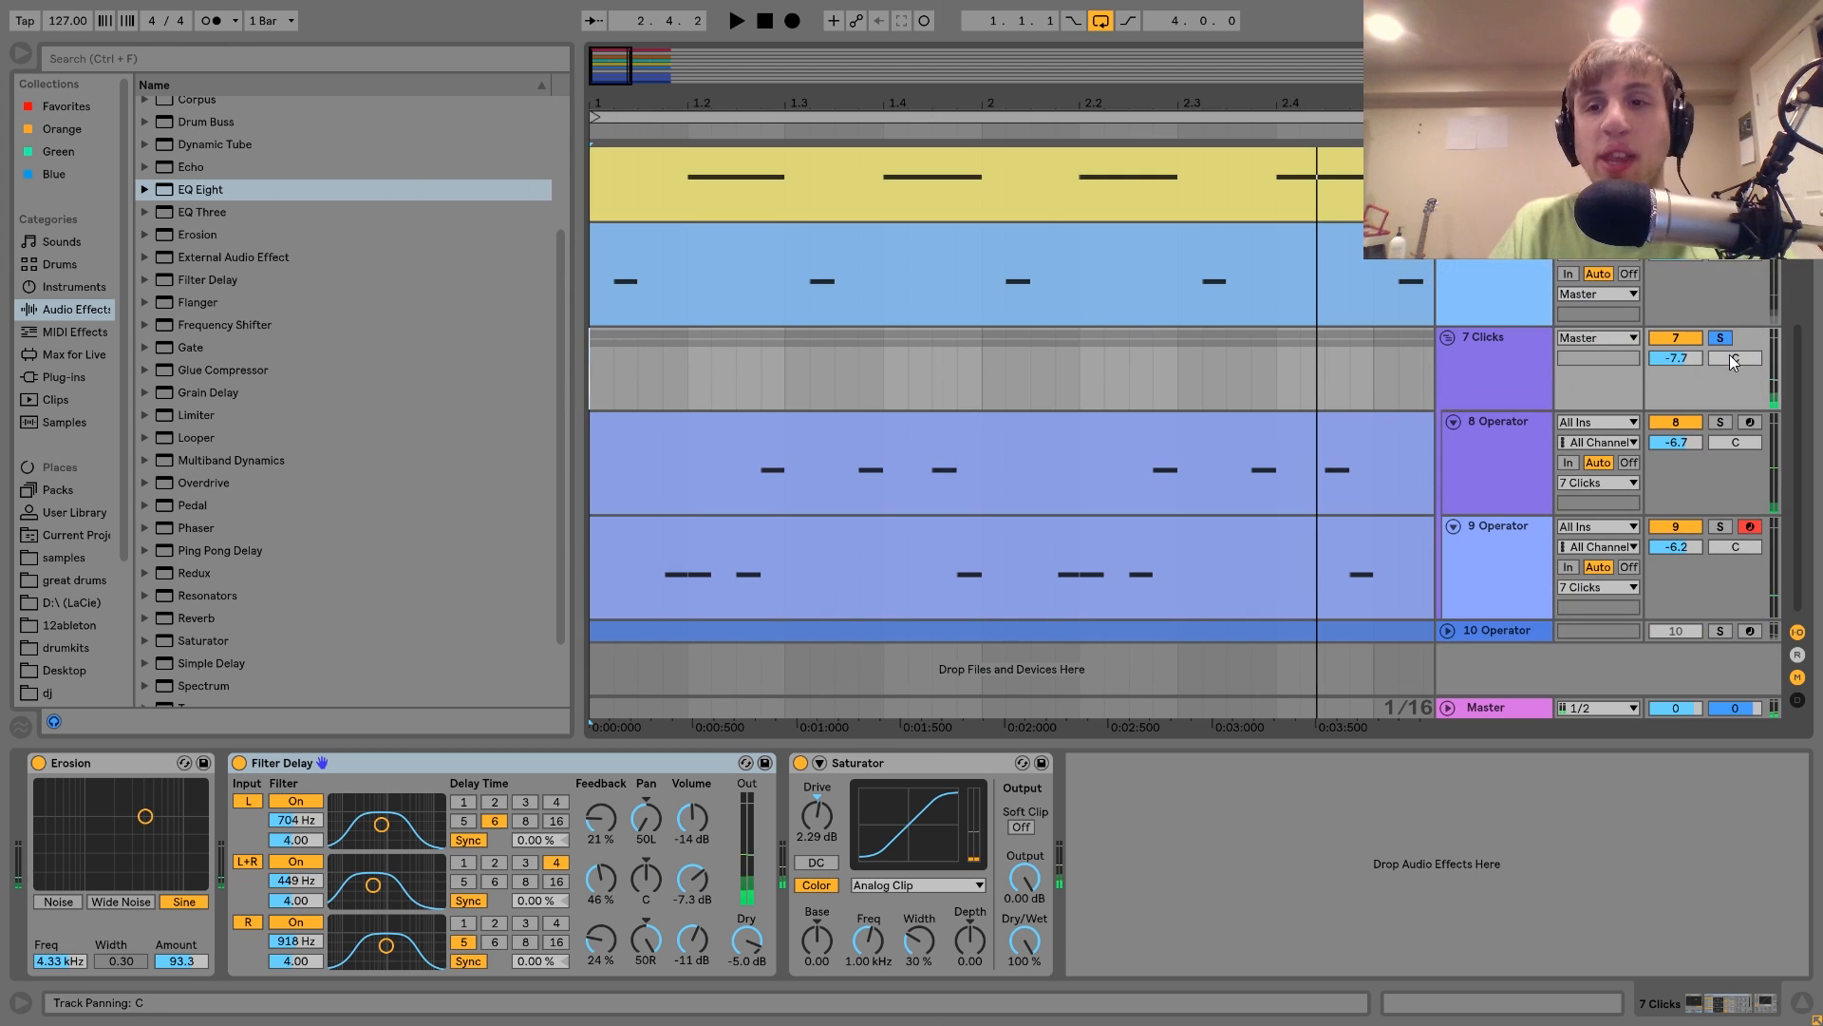
# Step: Solo the 8 Operator track and audition its click pattern from position 1.2.4
pyautogui.click(1506, 348)
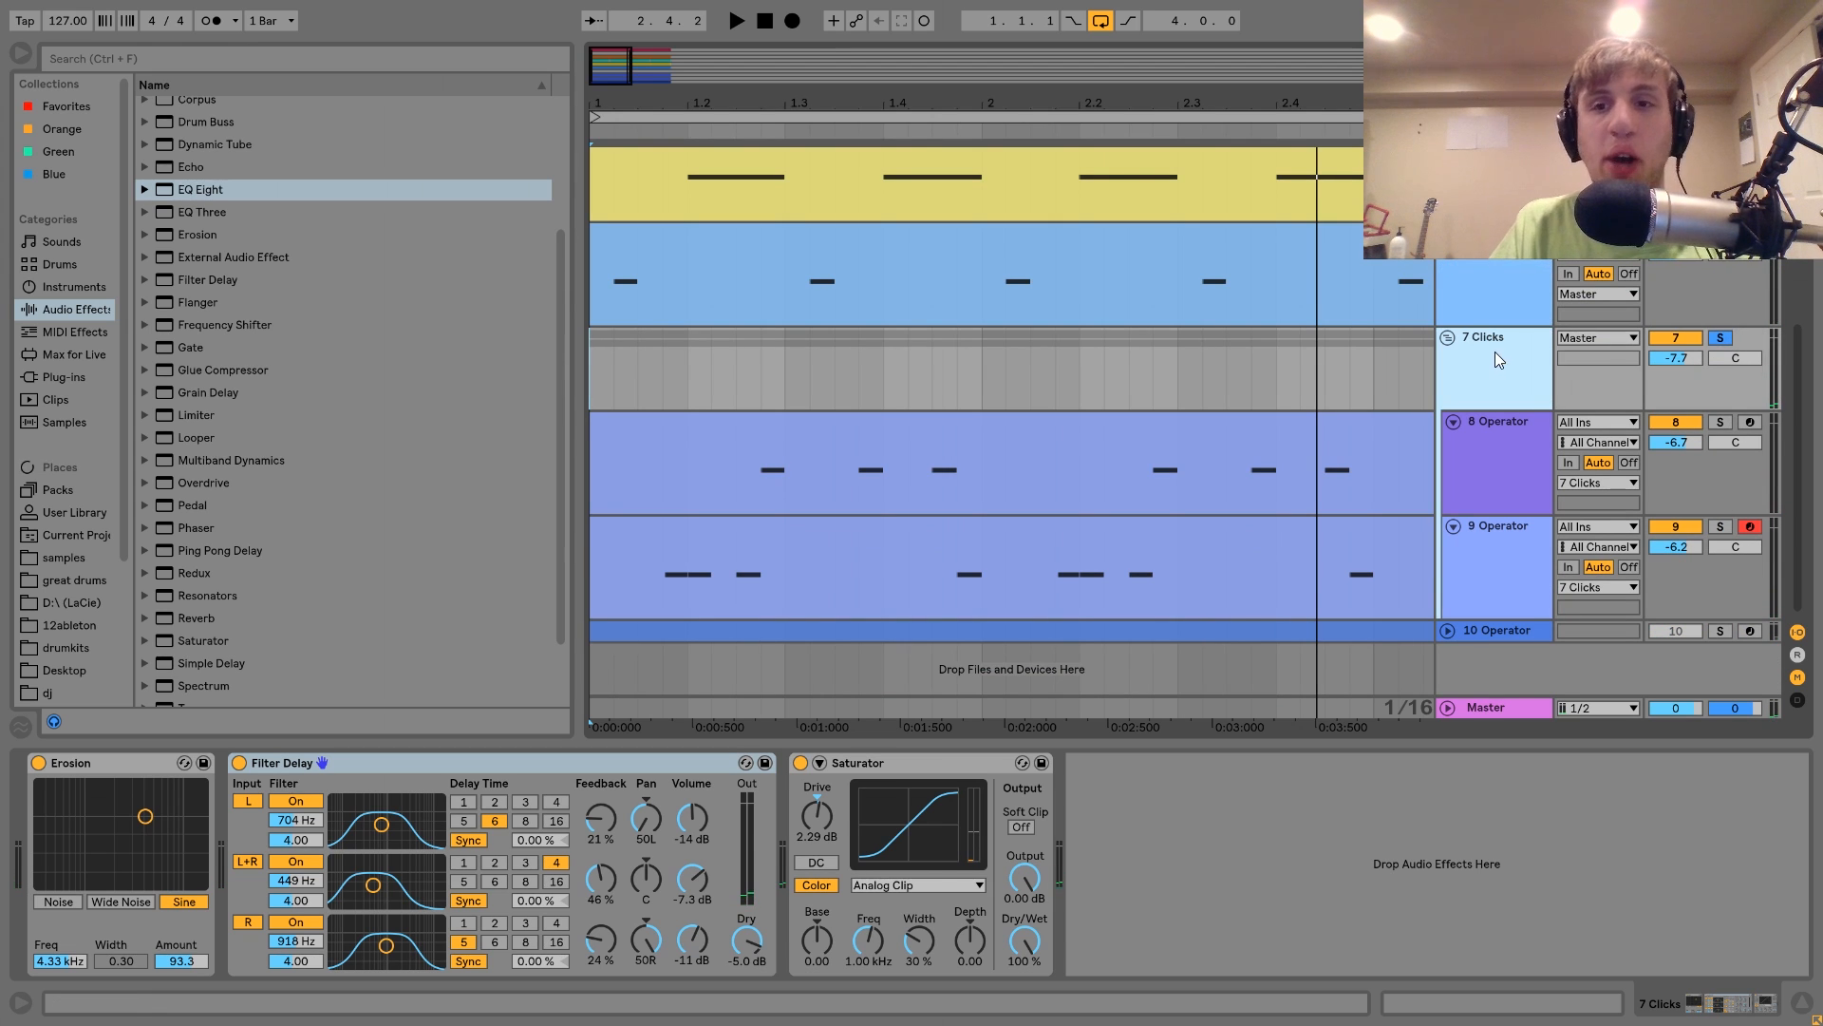
pyautogui.click(1485, 446)
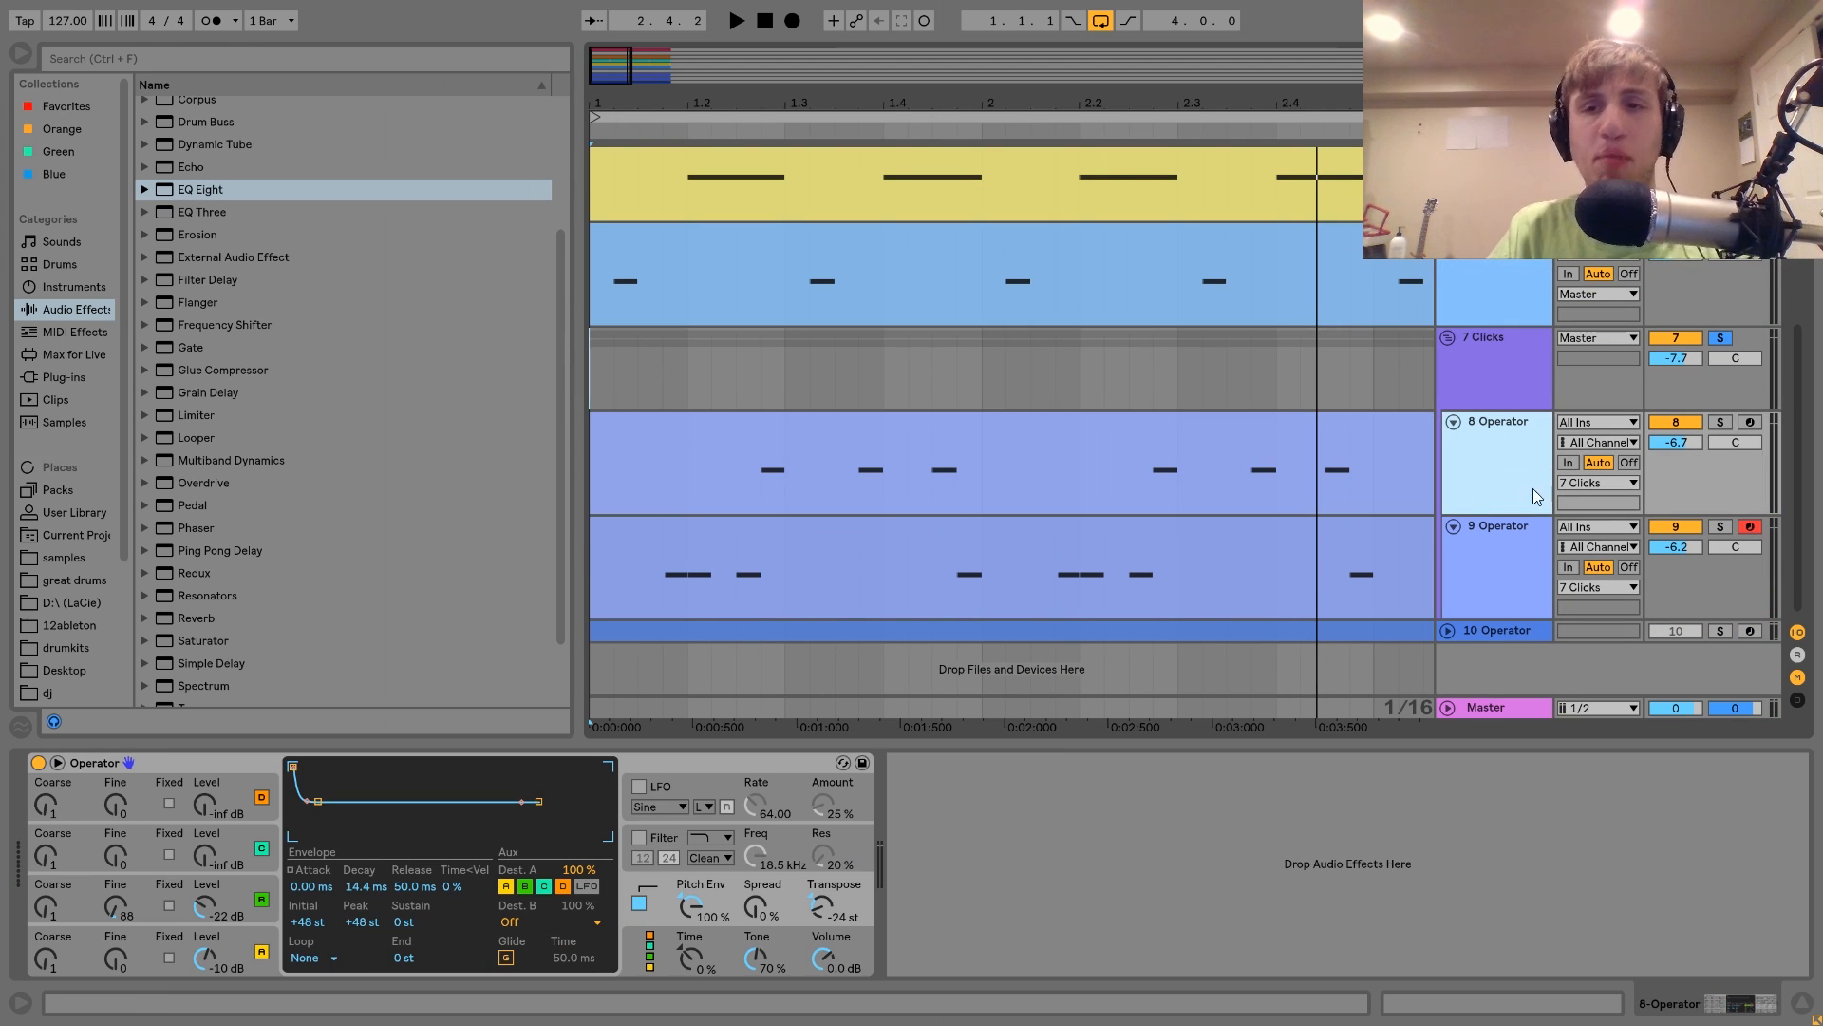
pyautogui.click(1720, 423)
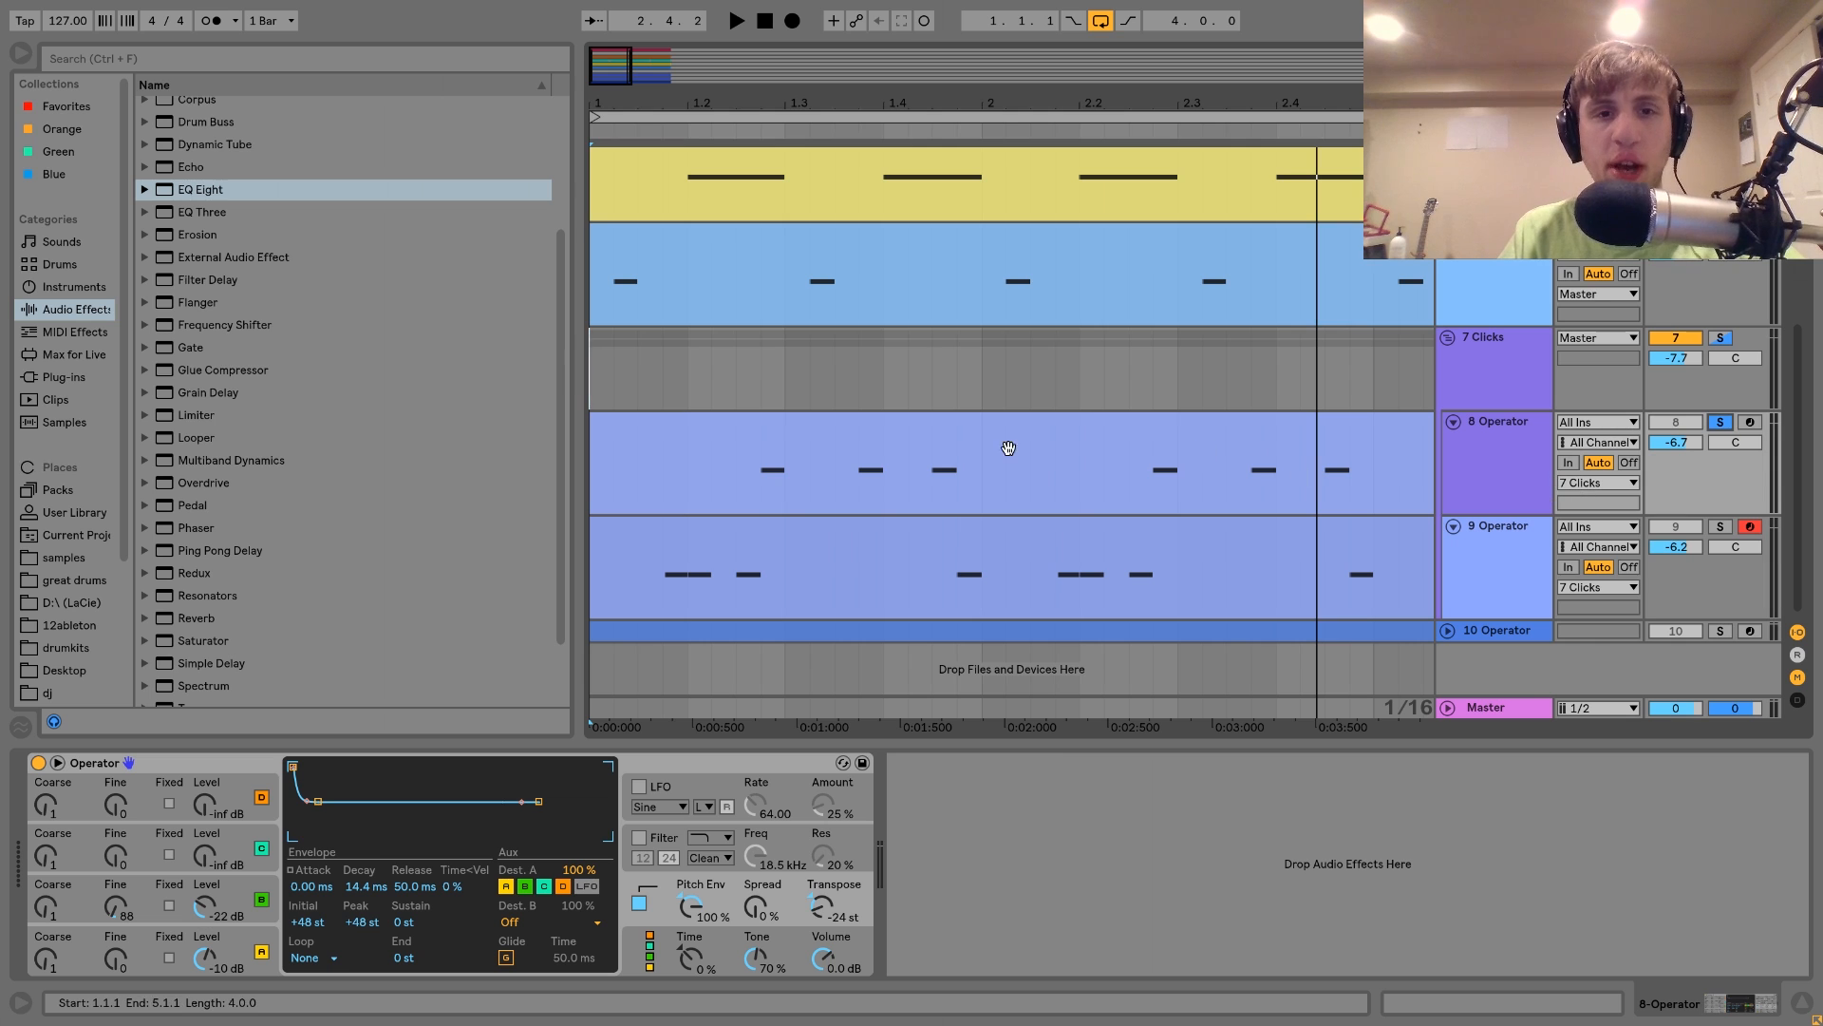
pyautogui.click(750, 494)
pyautogui.press('space')
pyautogui.press('space')
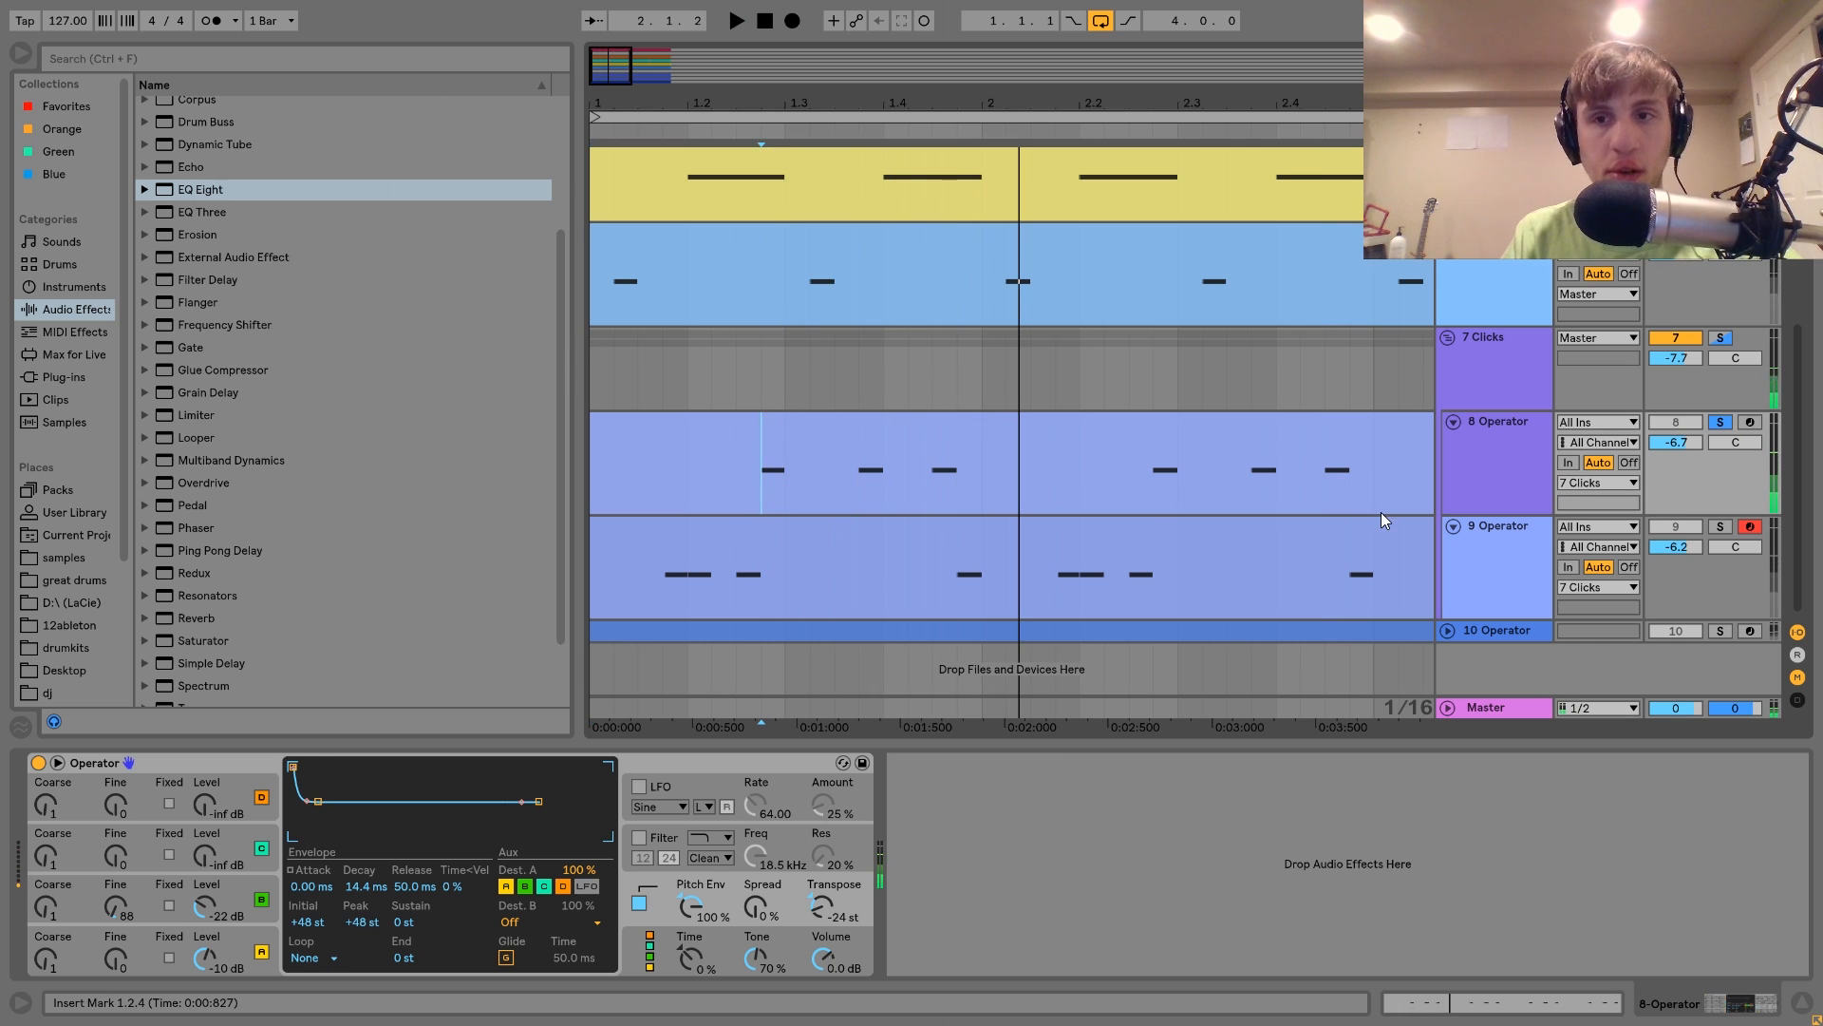
# Step: Solo the 9 Operator track and audition its click pattern from position 1.4.2
pyautogui.click(1721, 528)
pyautogui.click(919, 595)
pyautogui.press('space')
pyautogui.press('space')
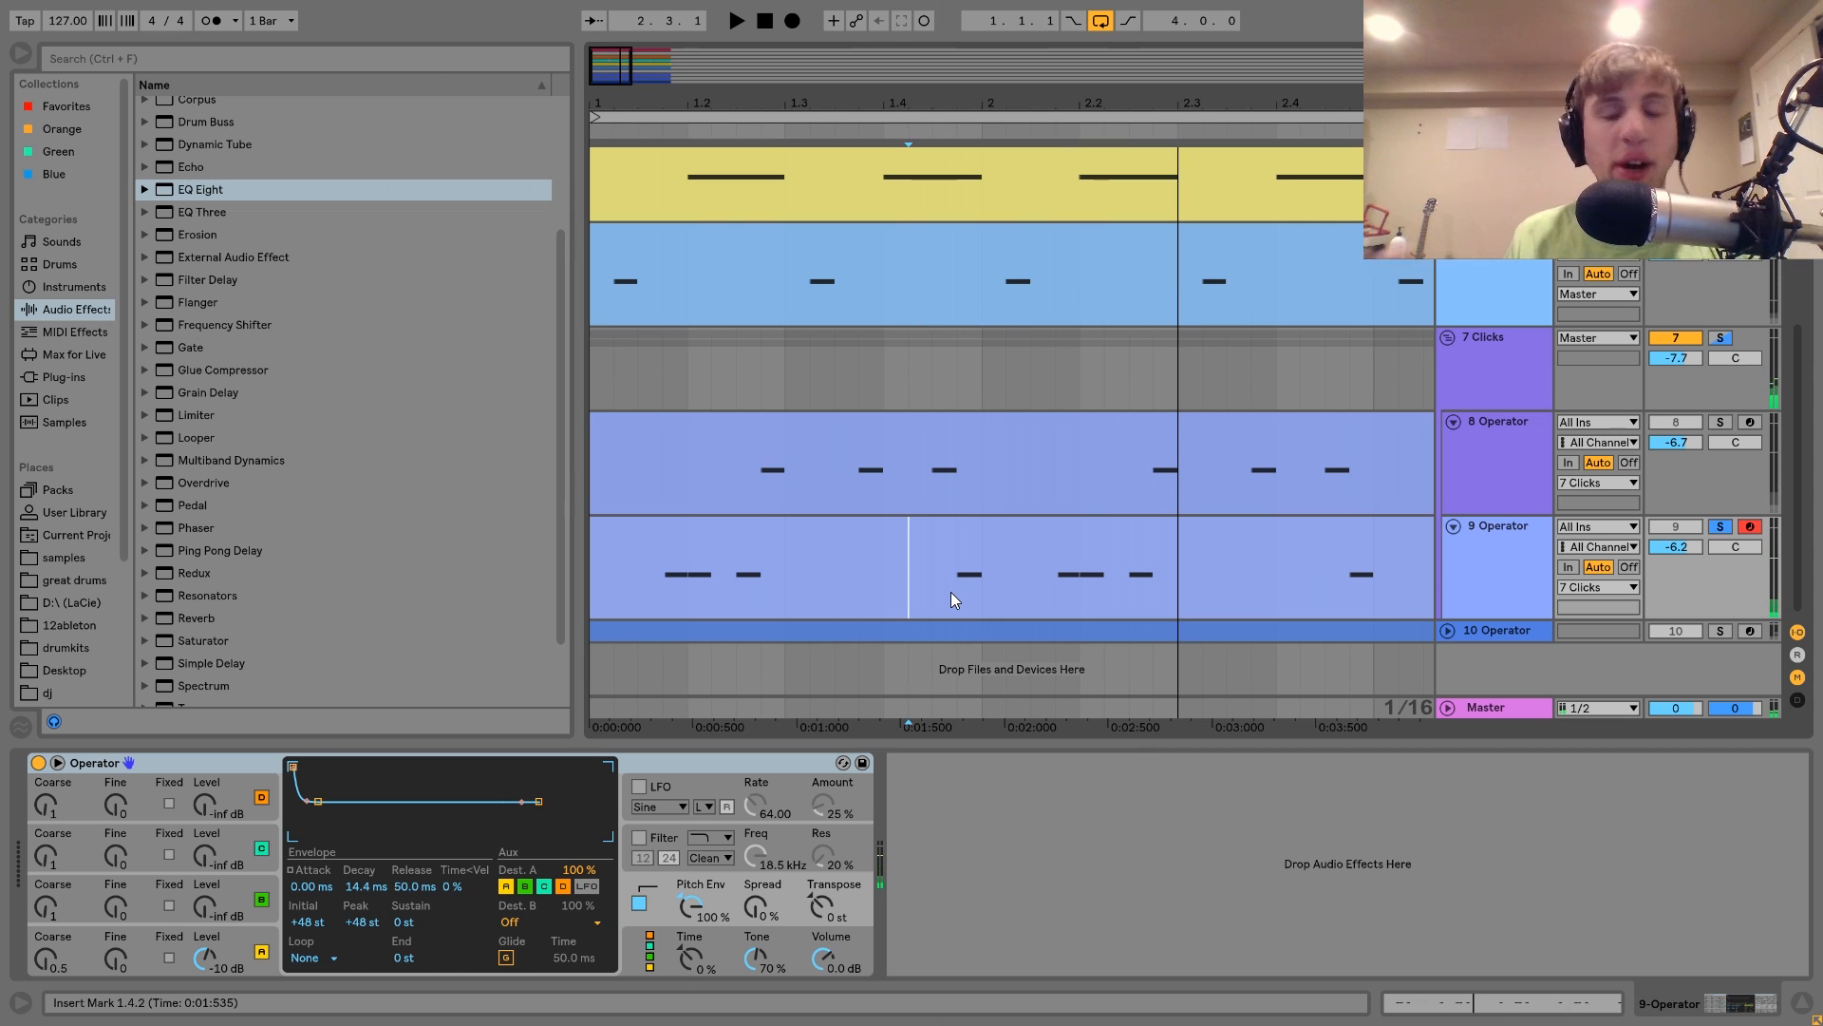
# Step: Solo the 8 Operator track and inspect its Operator's oscillator A, oscillator B and pitch envelope settings
pyautogui.click(1508, 386)
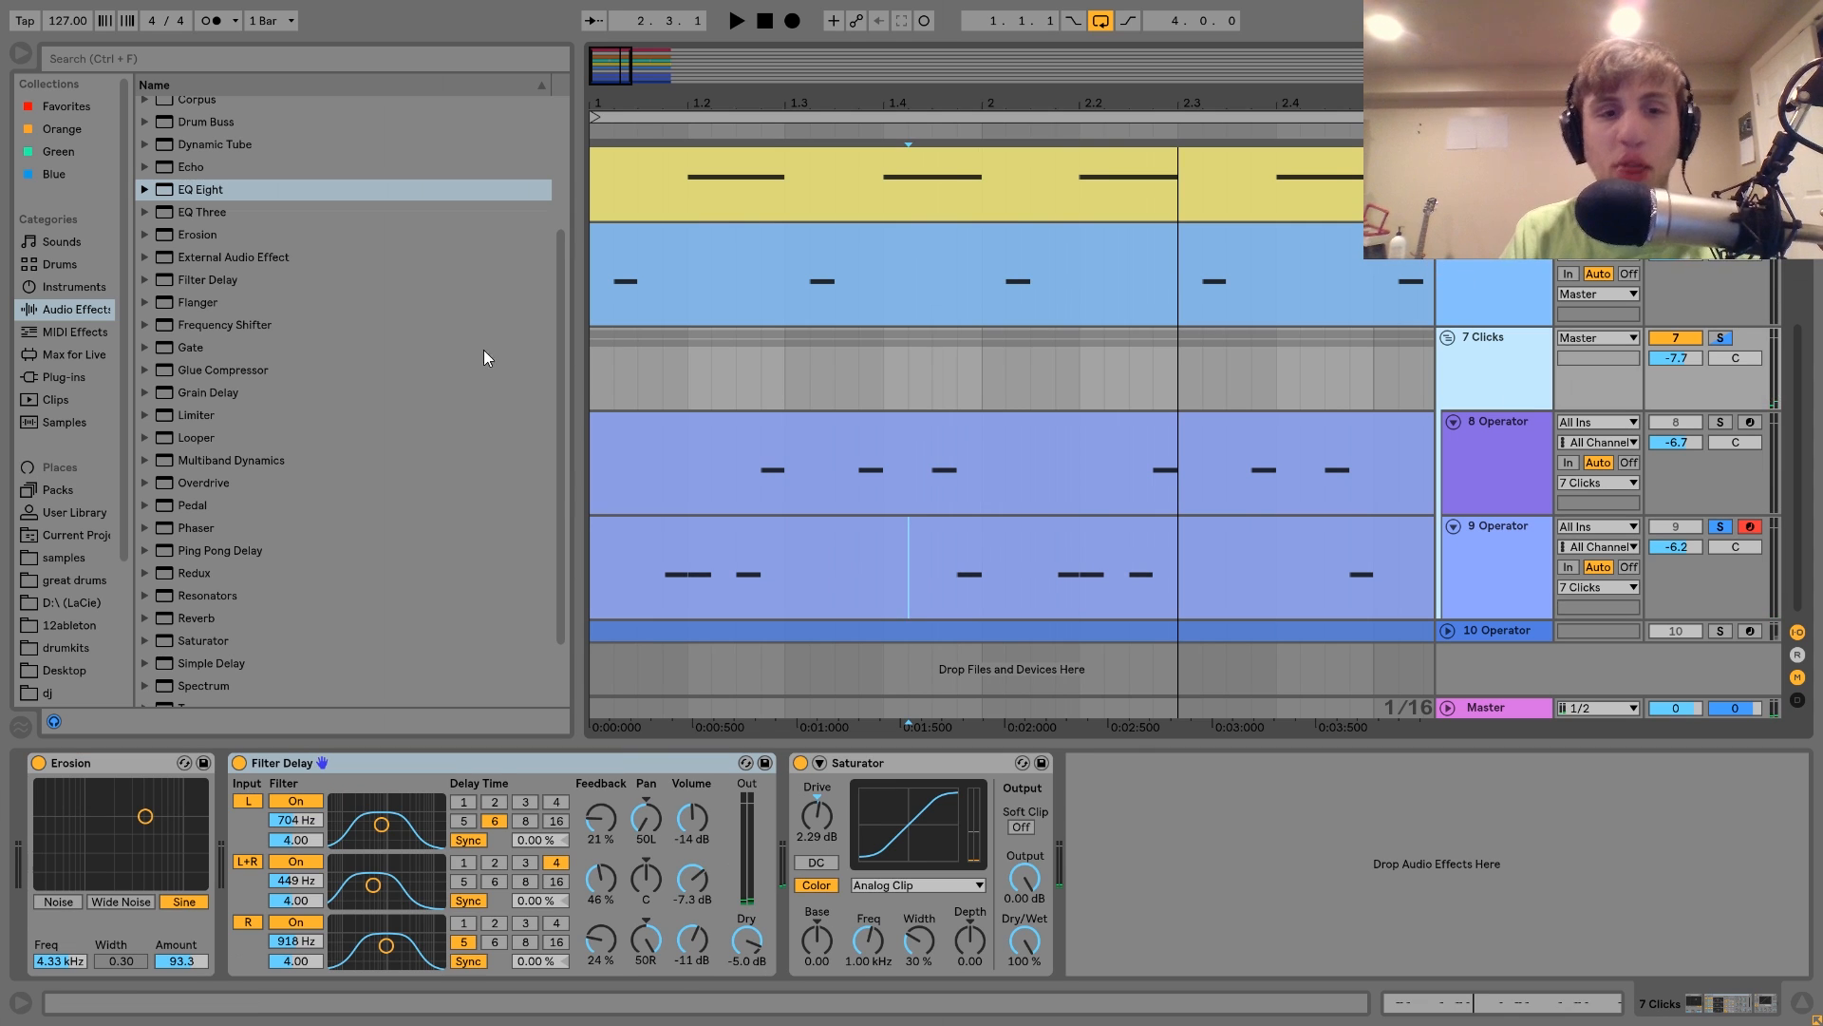
pyautogui.click(1475, 456)
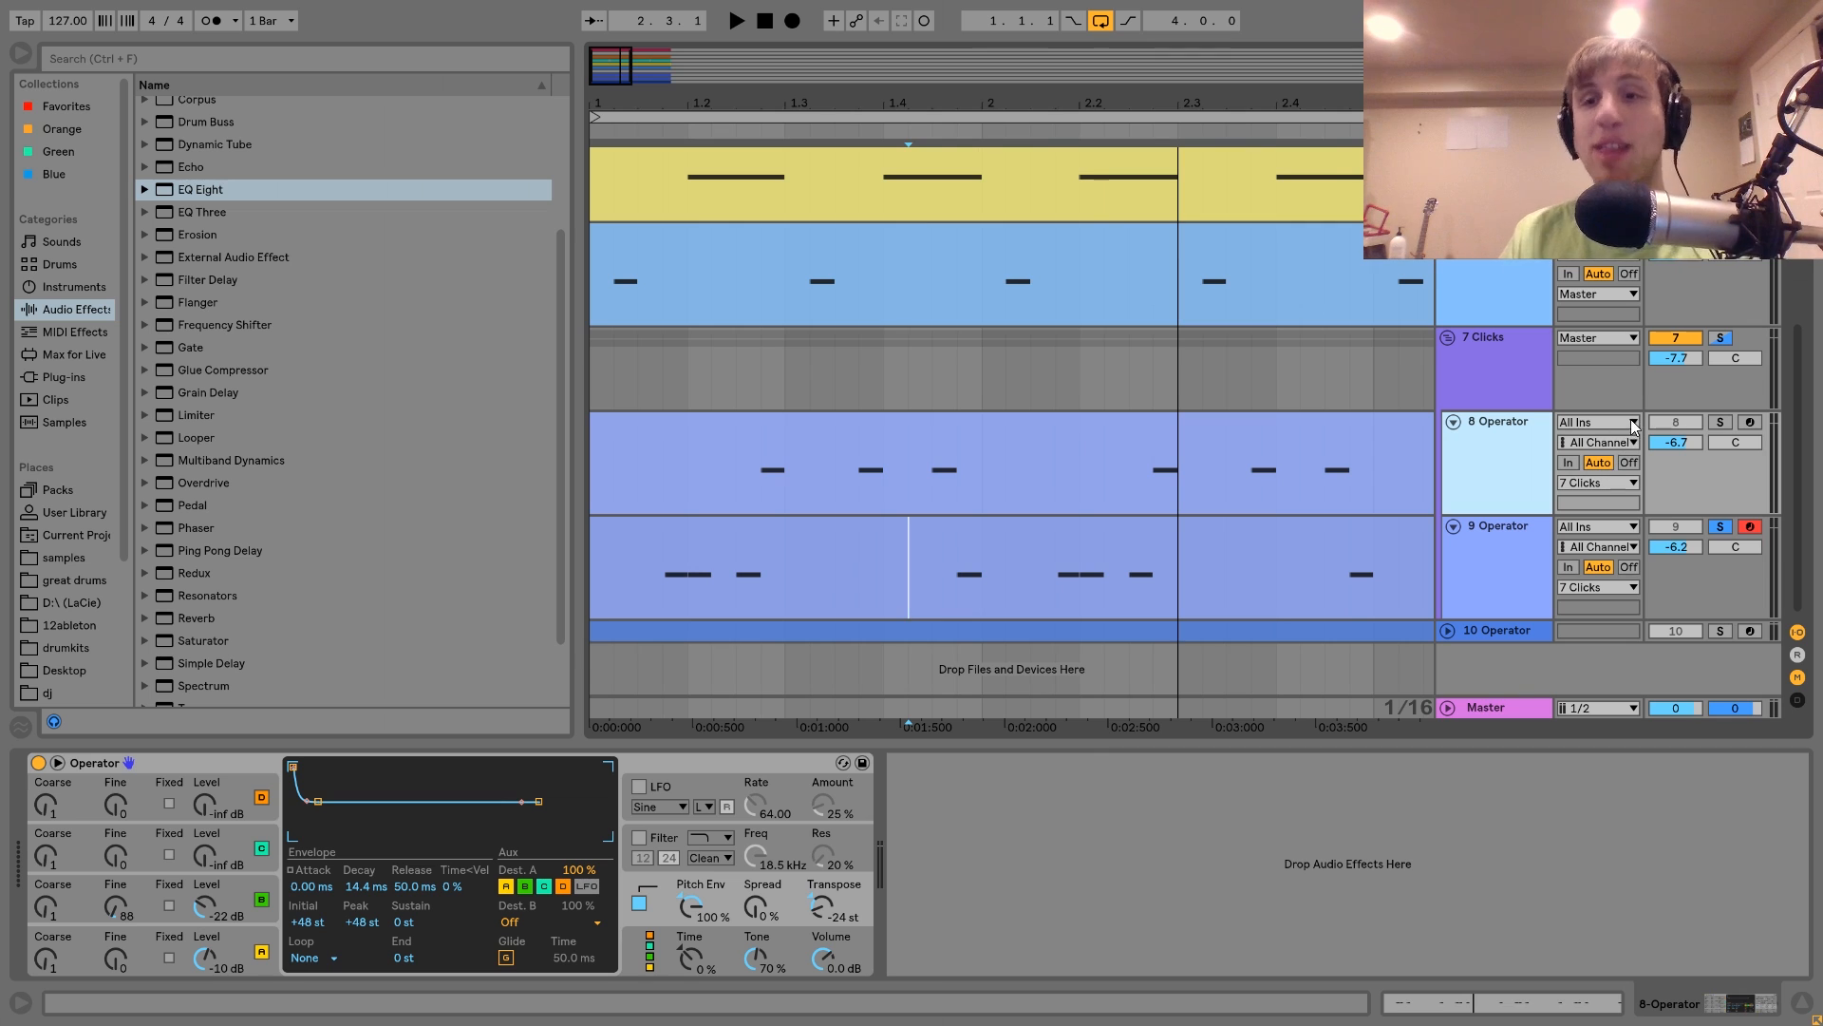
pyautogui.click(1720, 423)
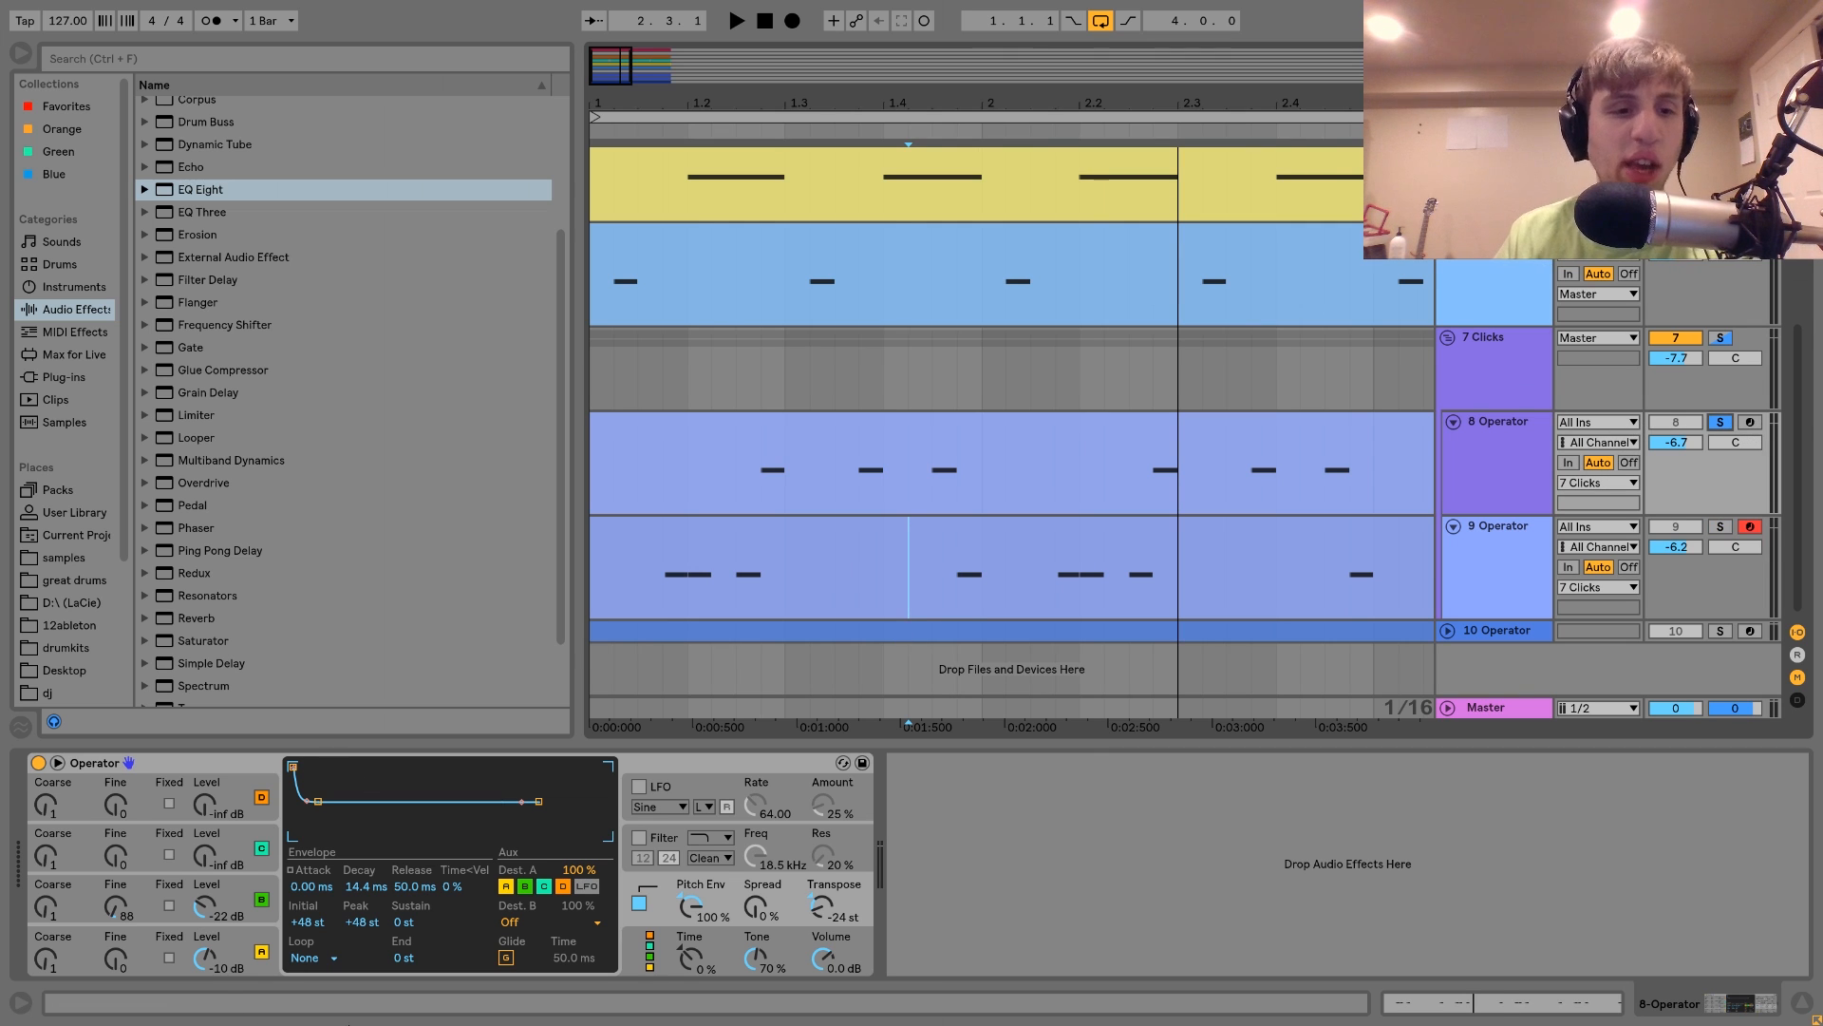
pyautogui.click(245, 943)
pyautogui.click(236, 890)
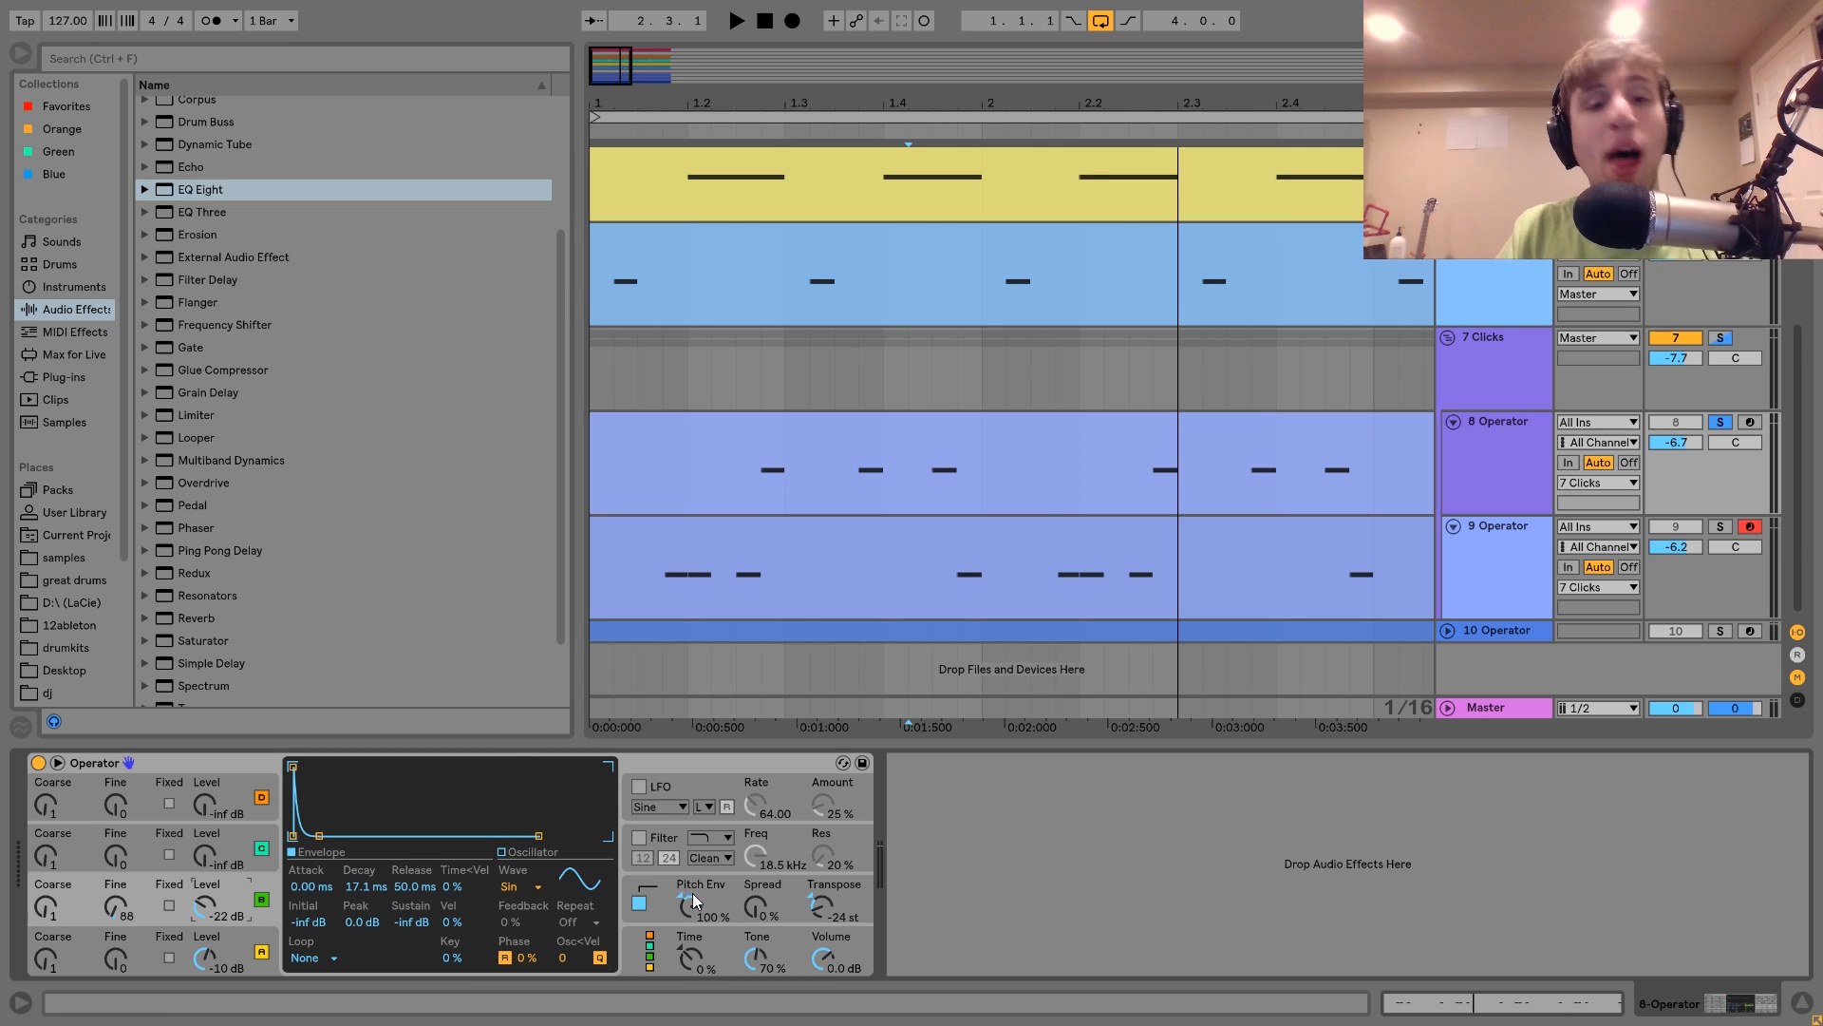
pyautogui.click(671, 880)
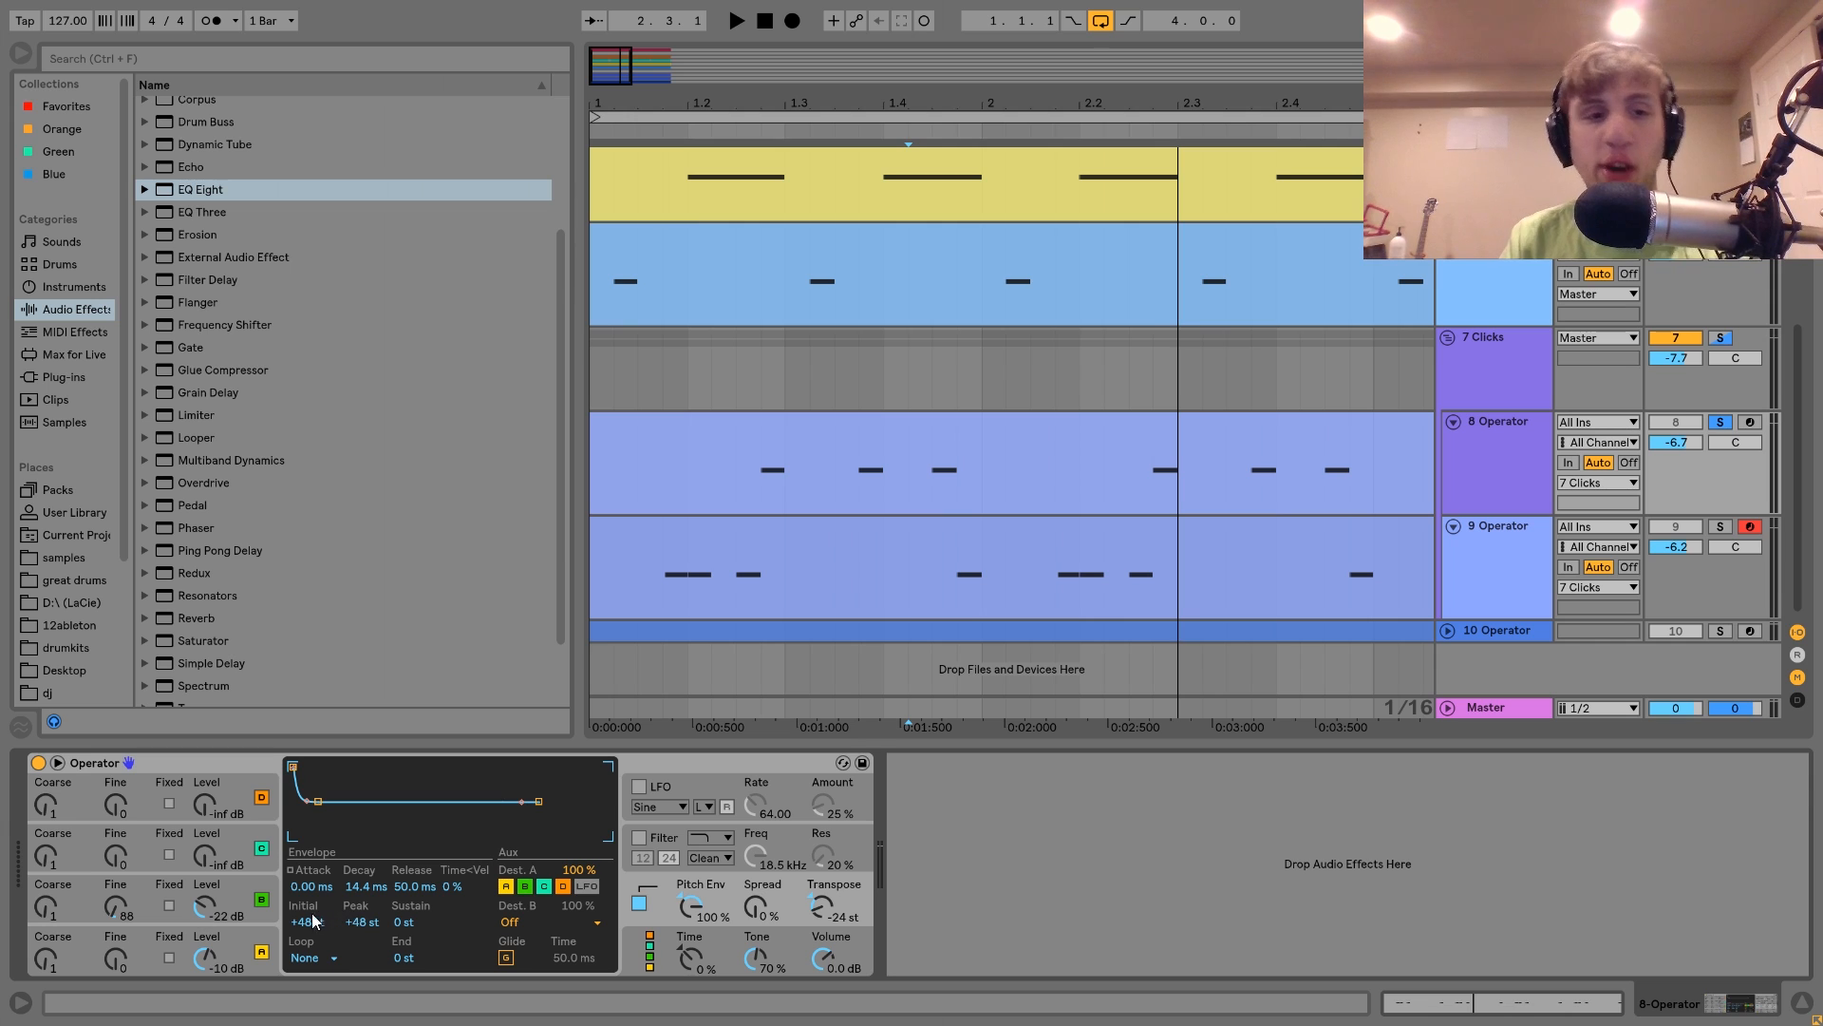
pyautogui.click(243, 931)
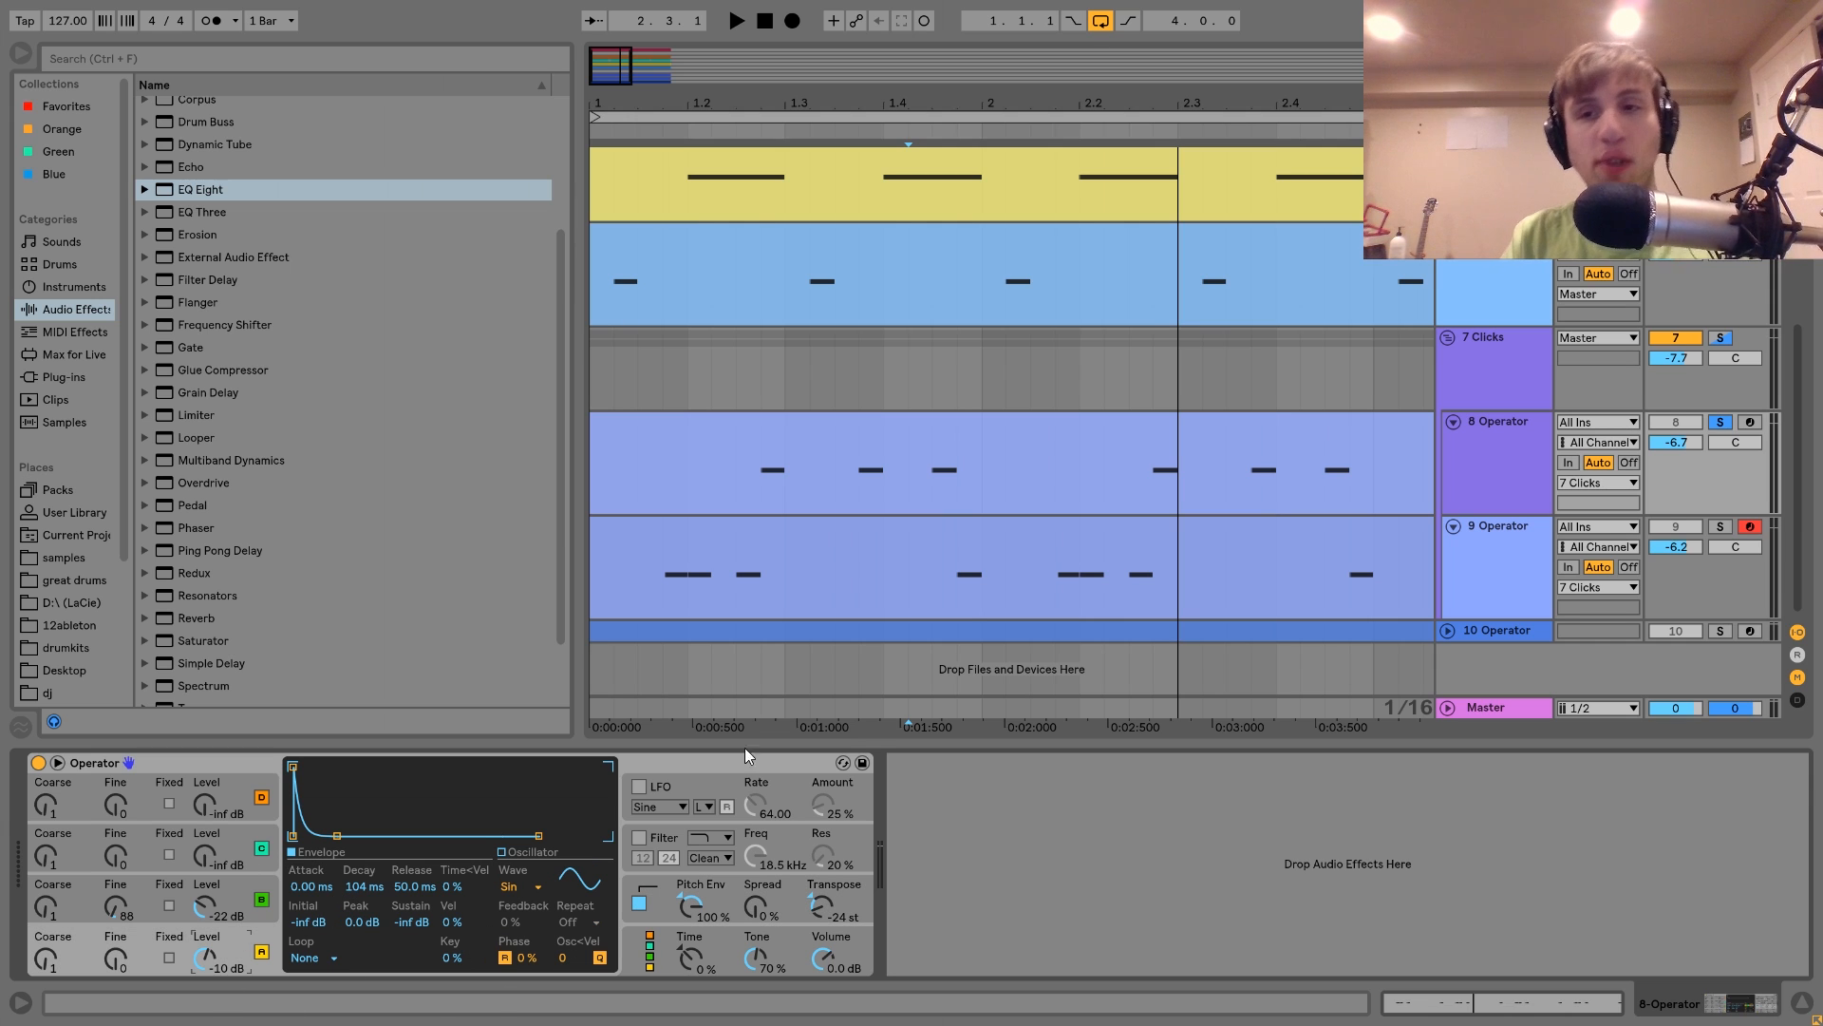
# Step: Compare the 8 Operator sound with the pitch envelope disabled and enabled, playing notes in different octaves with the computer MIDI keyboard
pyautogui.click(639, 902)
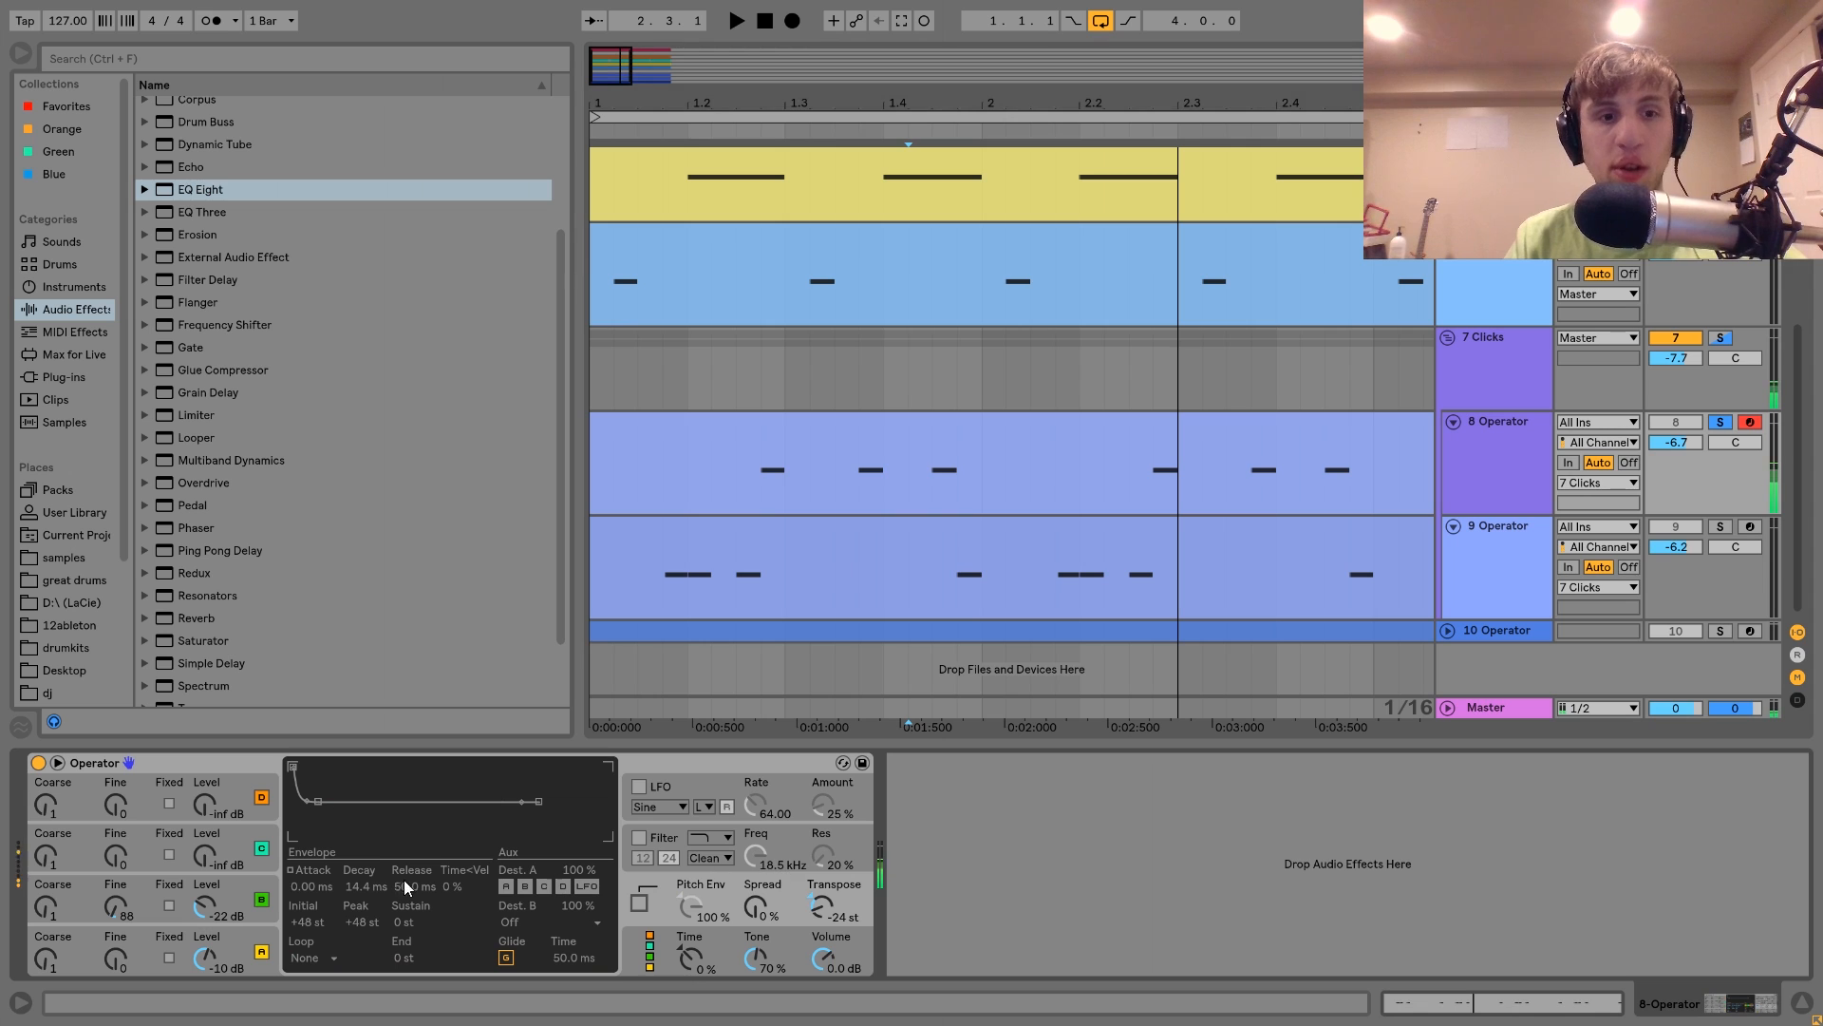
pyautogui.press('z')
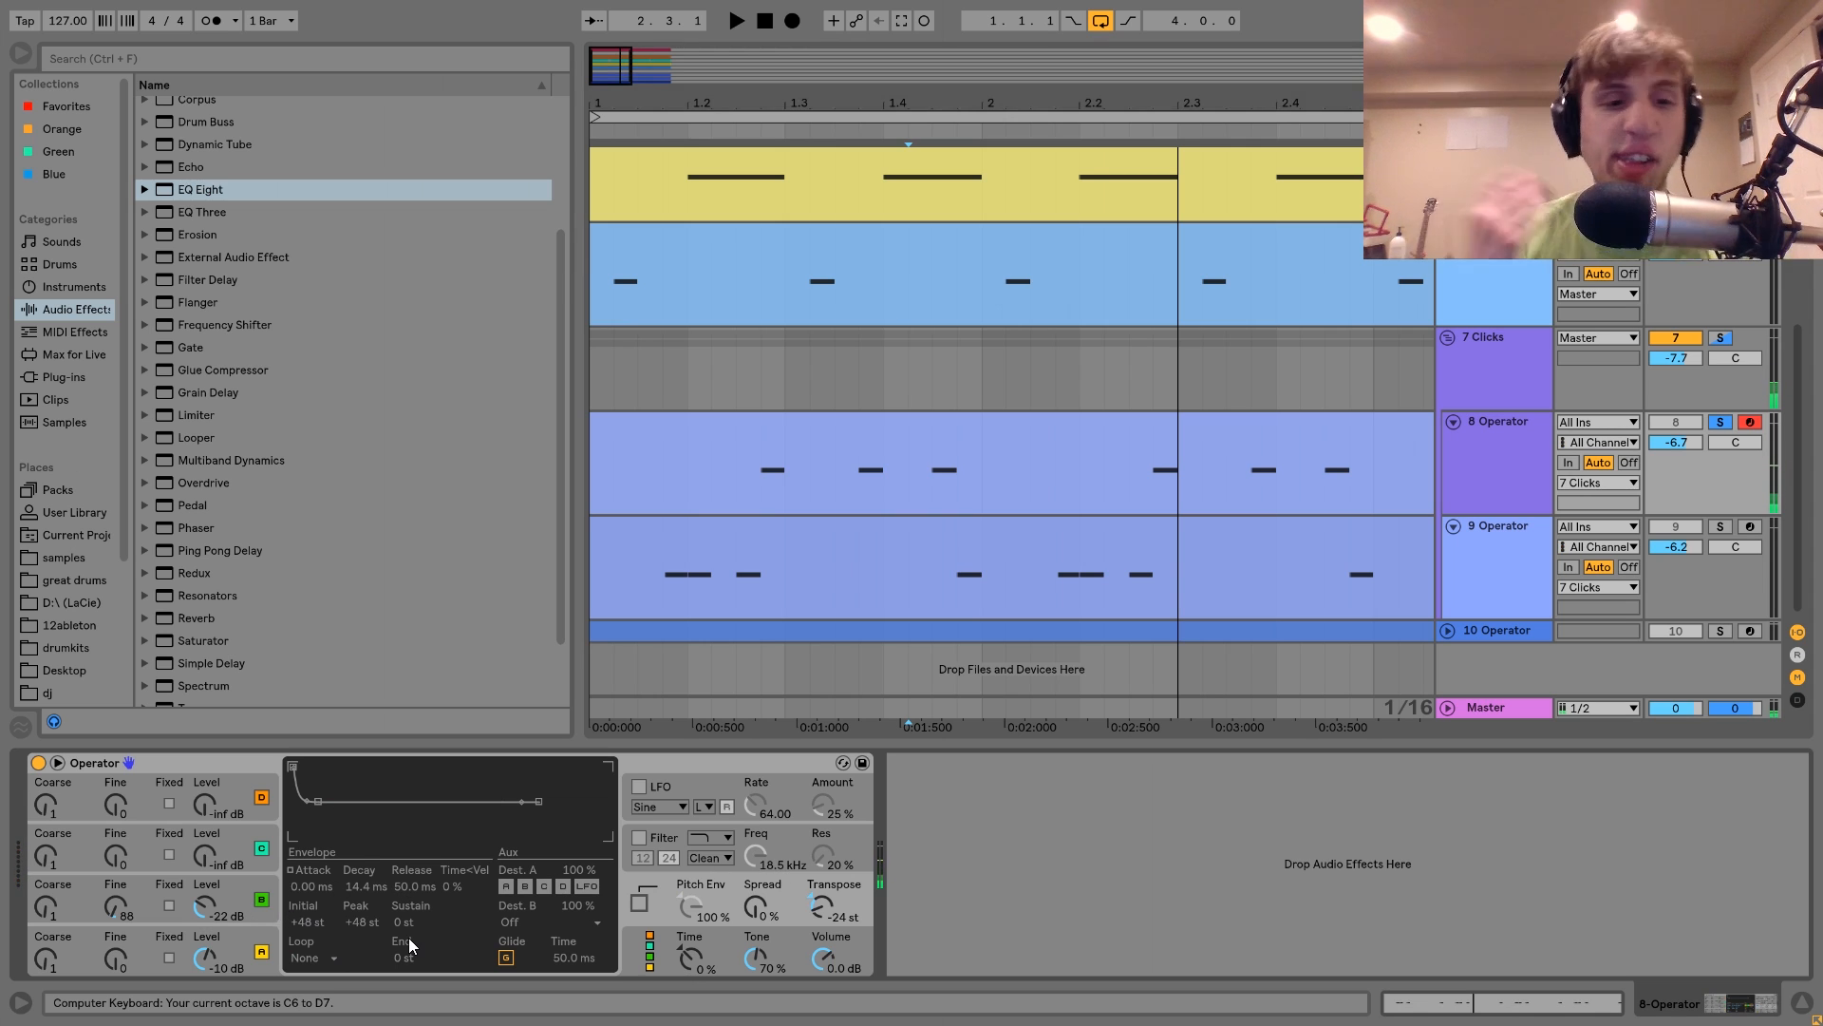
pyautogui.click(639, 902)
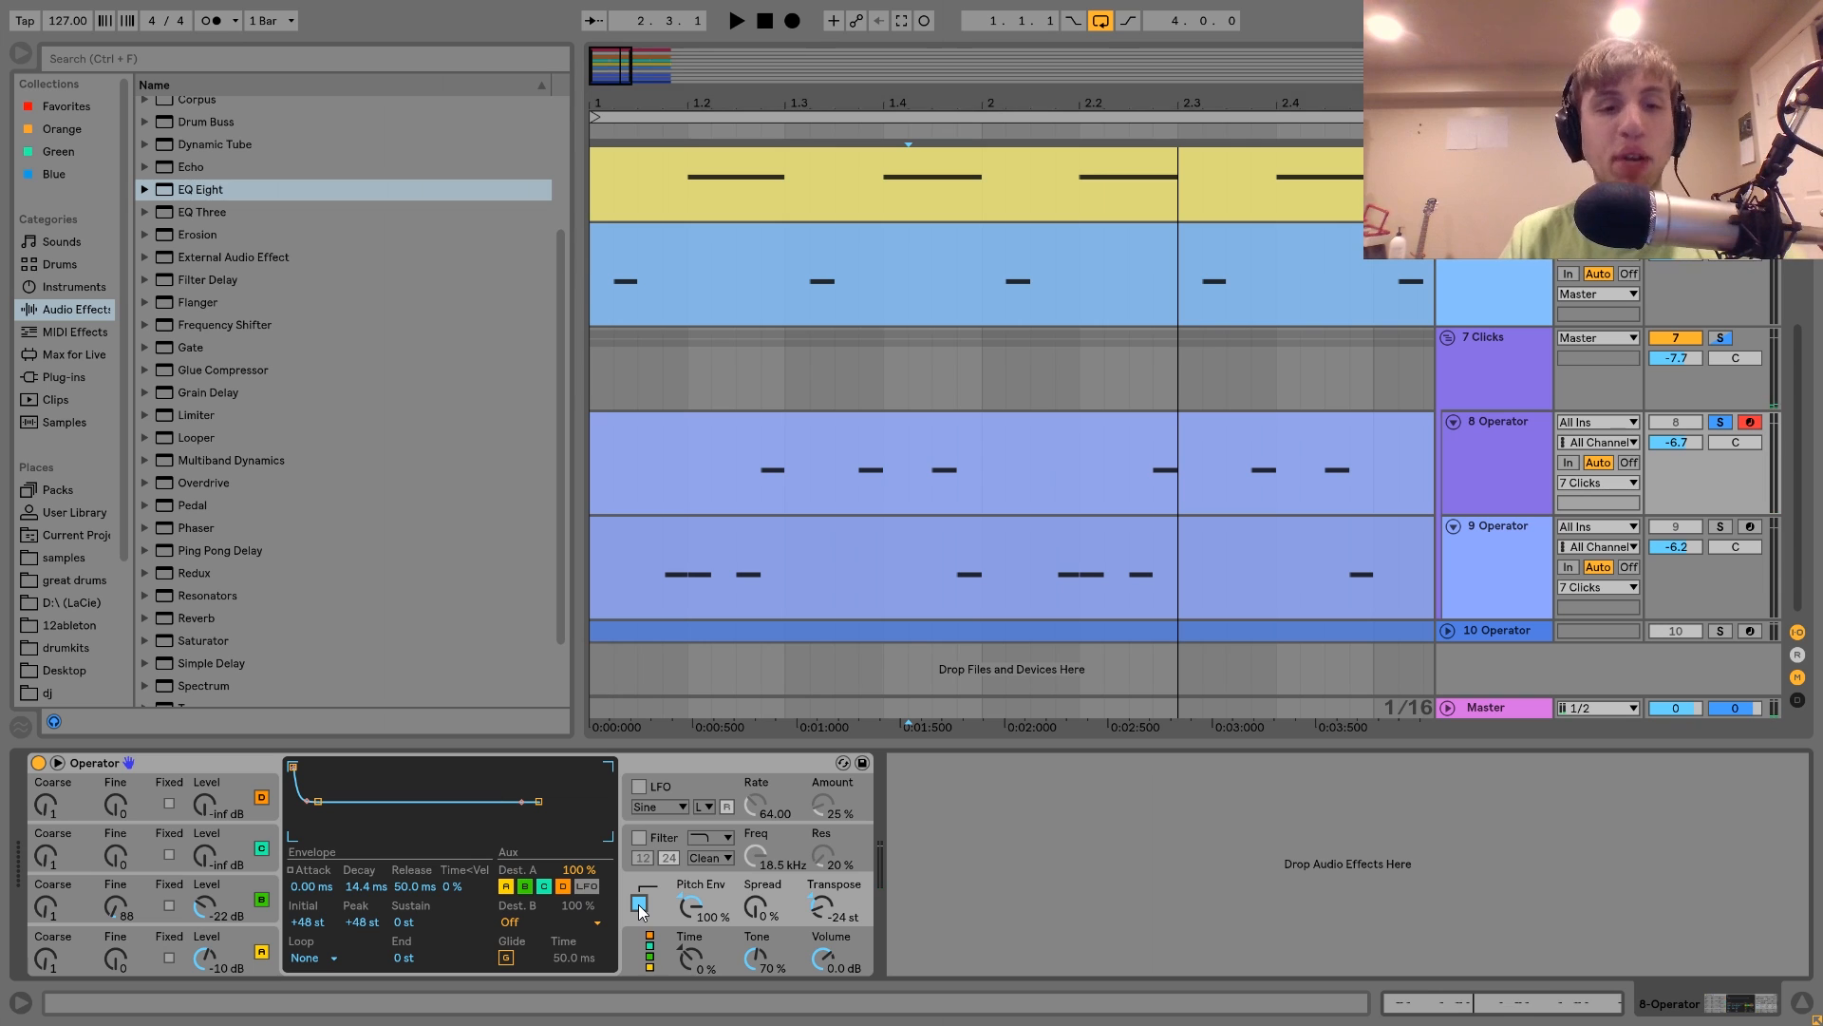
pyautogui.press('x')
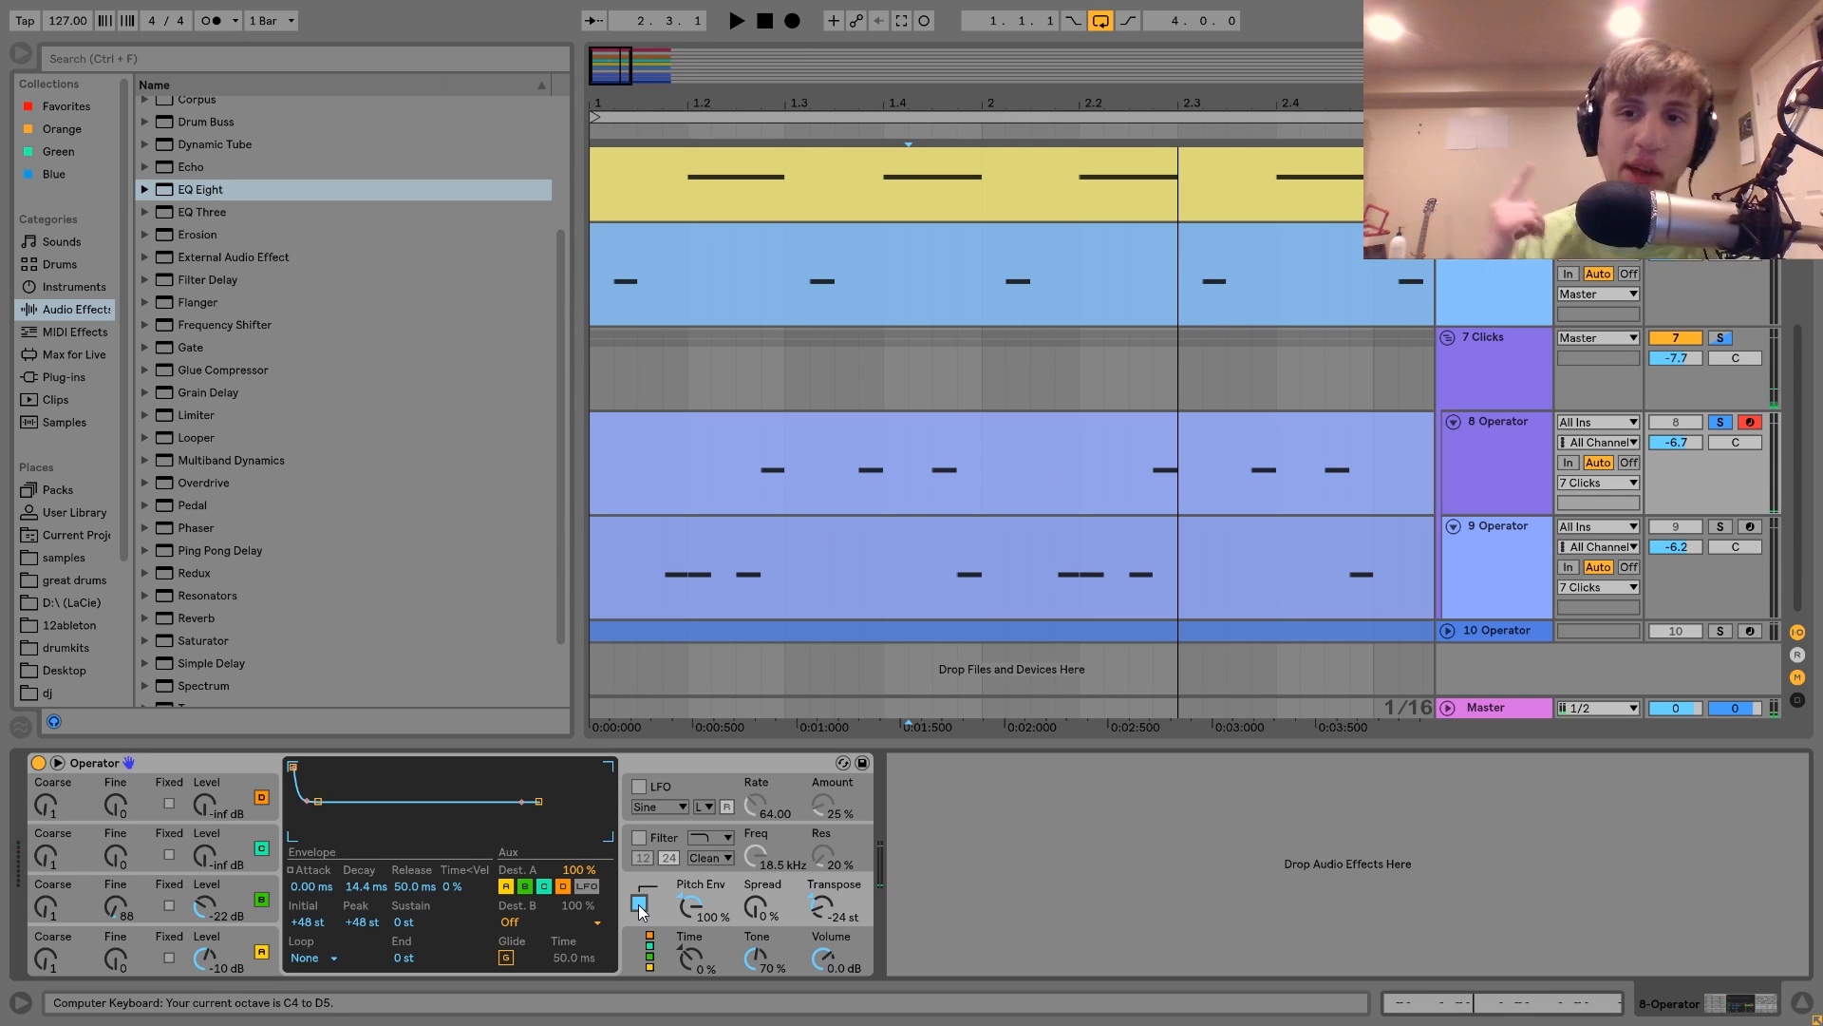
# Step: Solo the 9 Operator track and inspect its Operator's oscillator A and pitch envelope settings
pyautogui.click(1478, 555)
pyautogui.click(1723, 528)
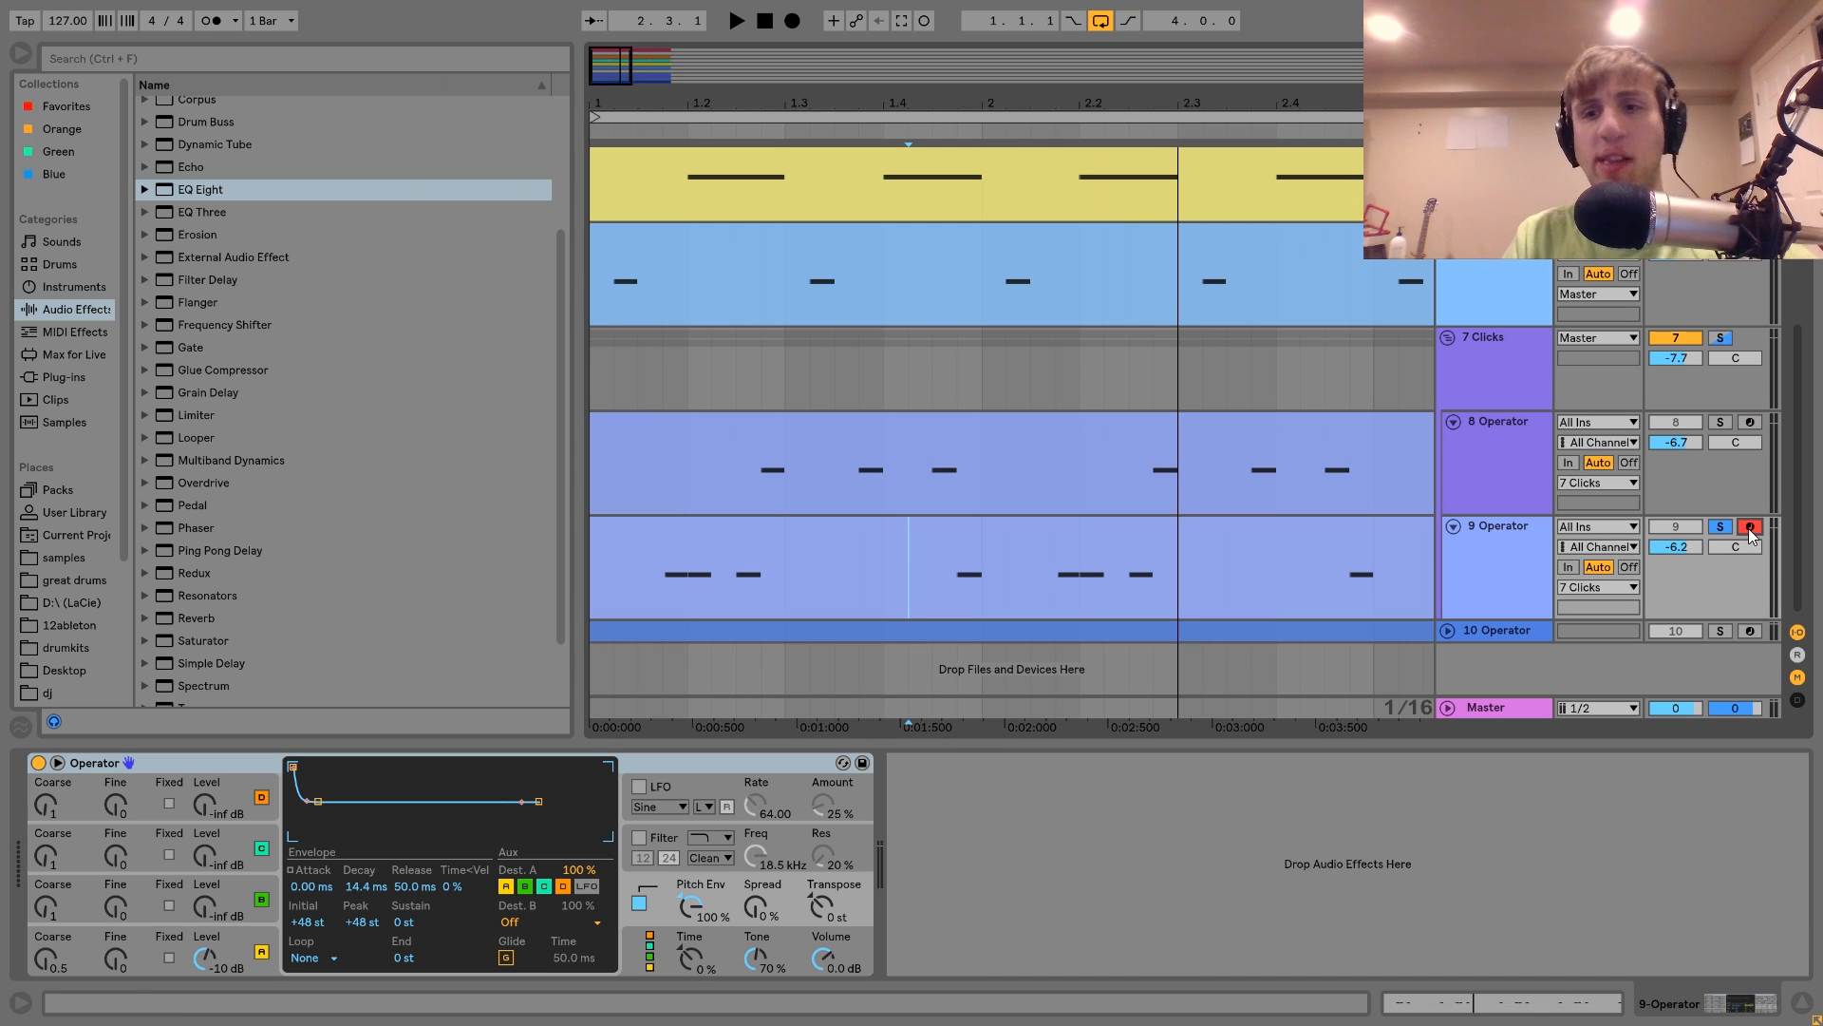
pyautogui.click(245, 947)
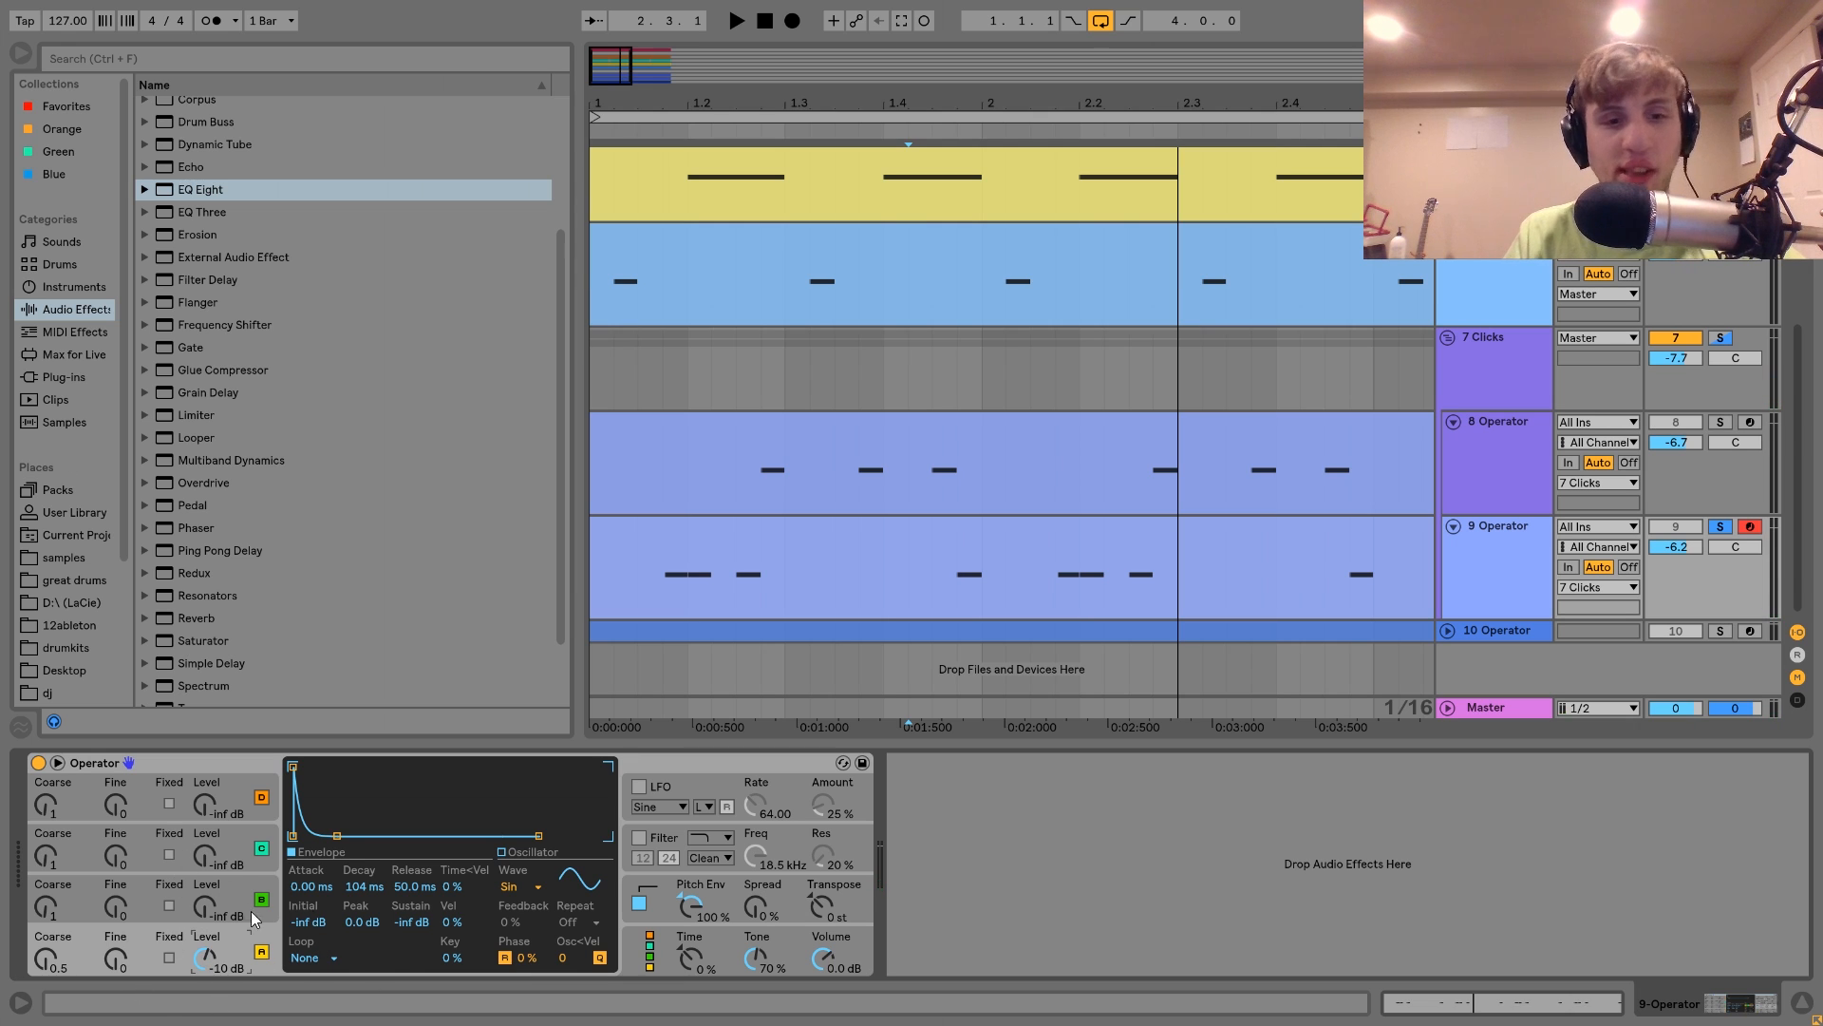
pyautogui.click(646, 876)
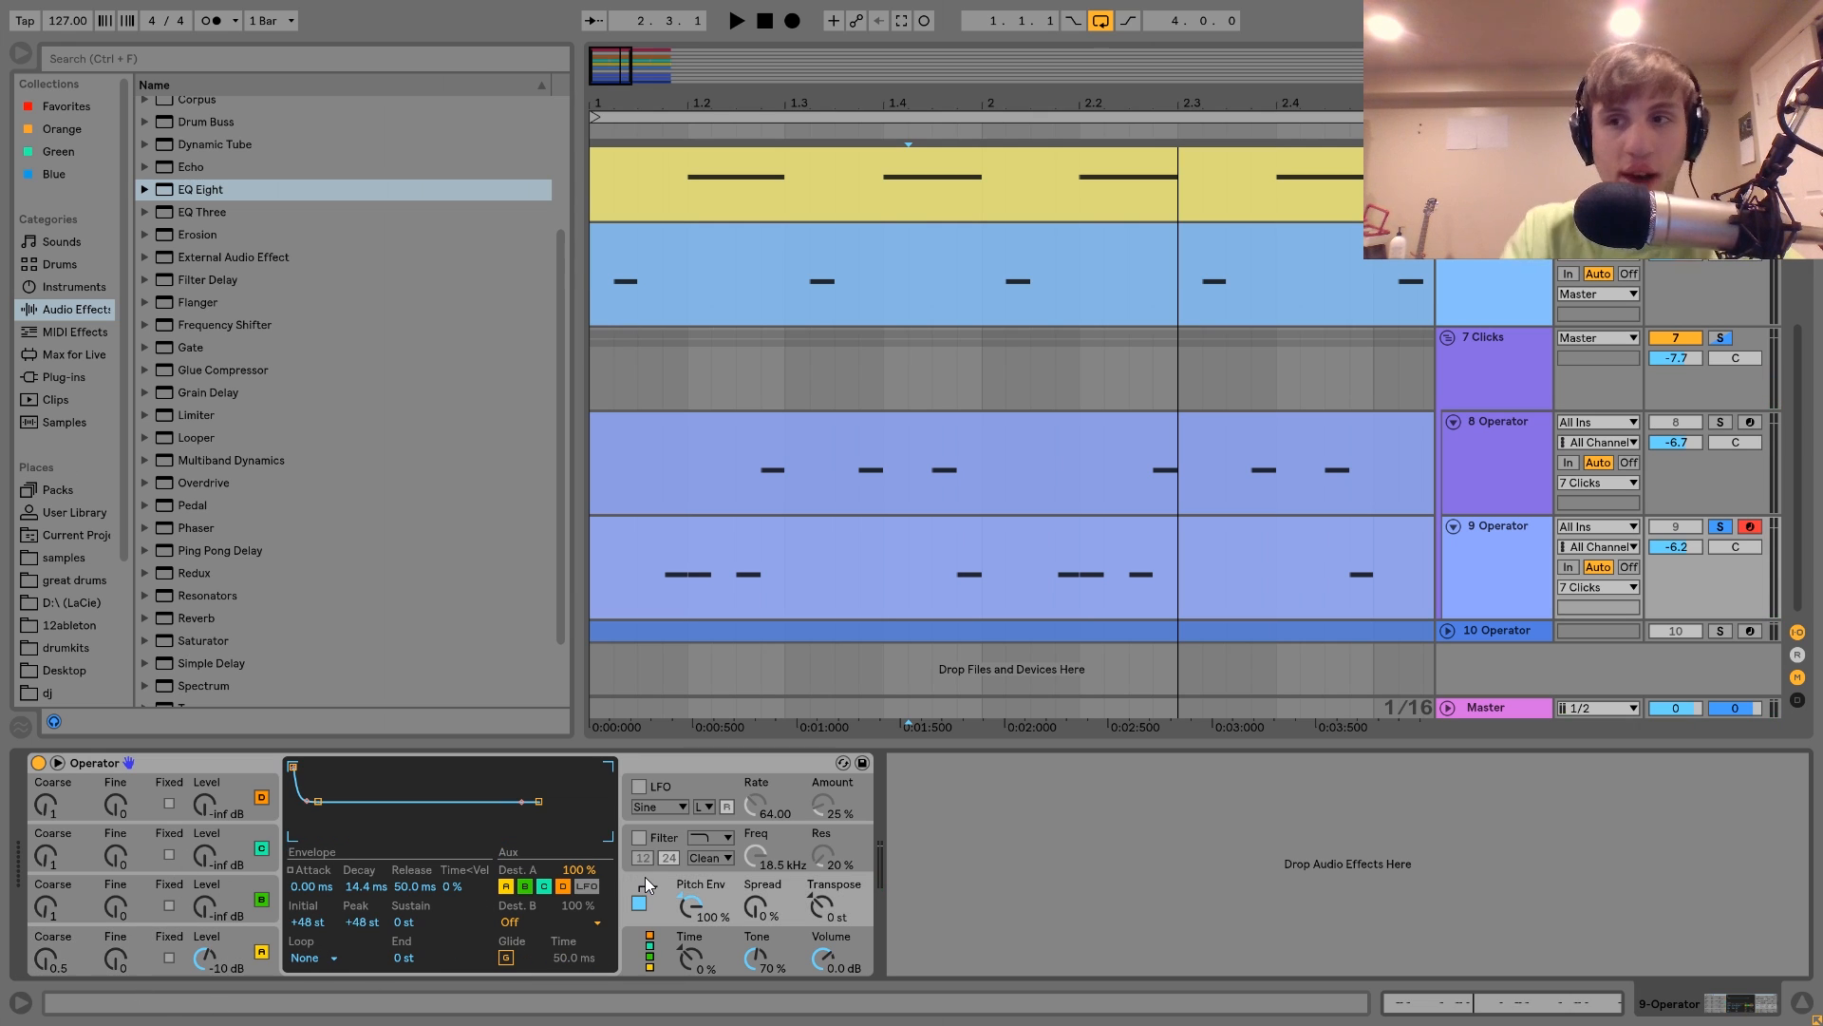
# Step: Solo the 7 Clicks group and audition both click patterns together from the start of the loop
pyautogui.click(1490, 394)
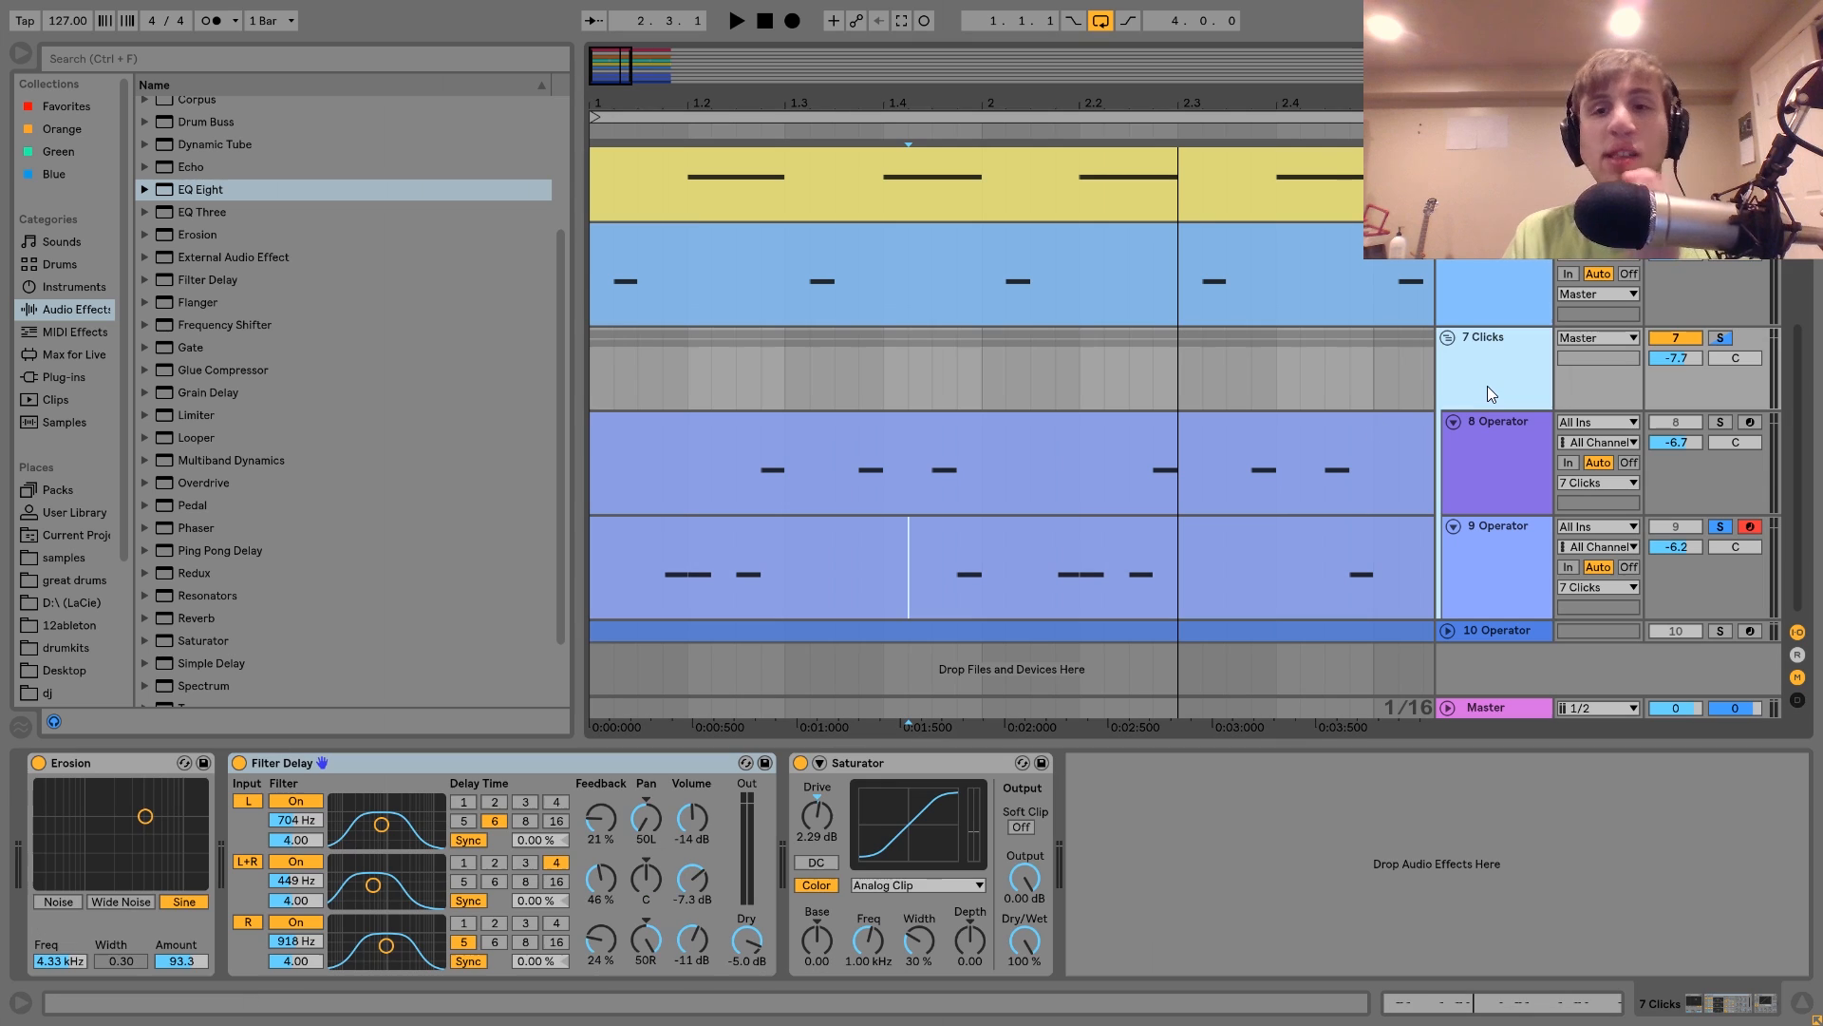
pyautogui.click(1720, 338)
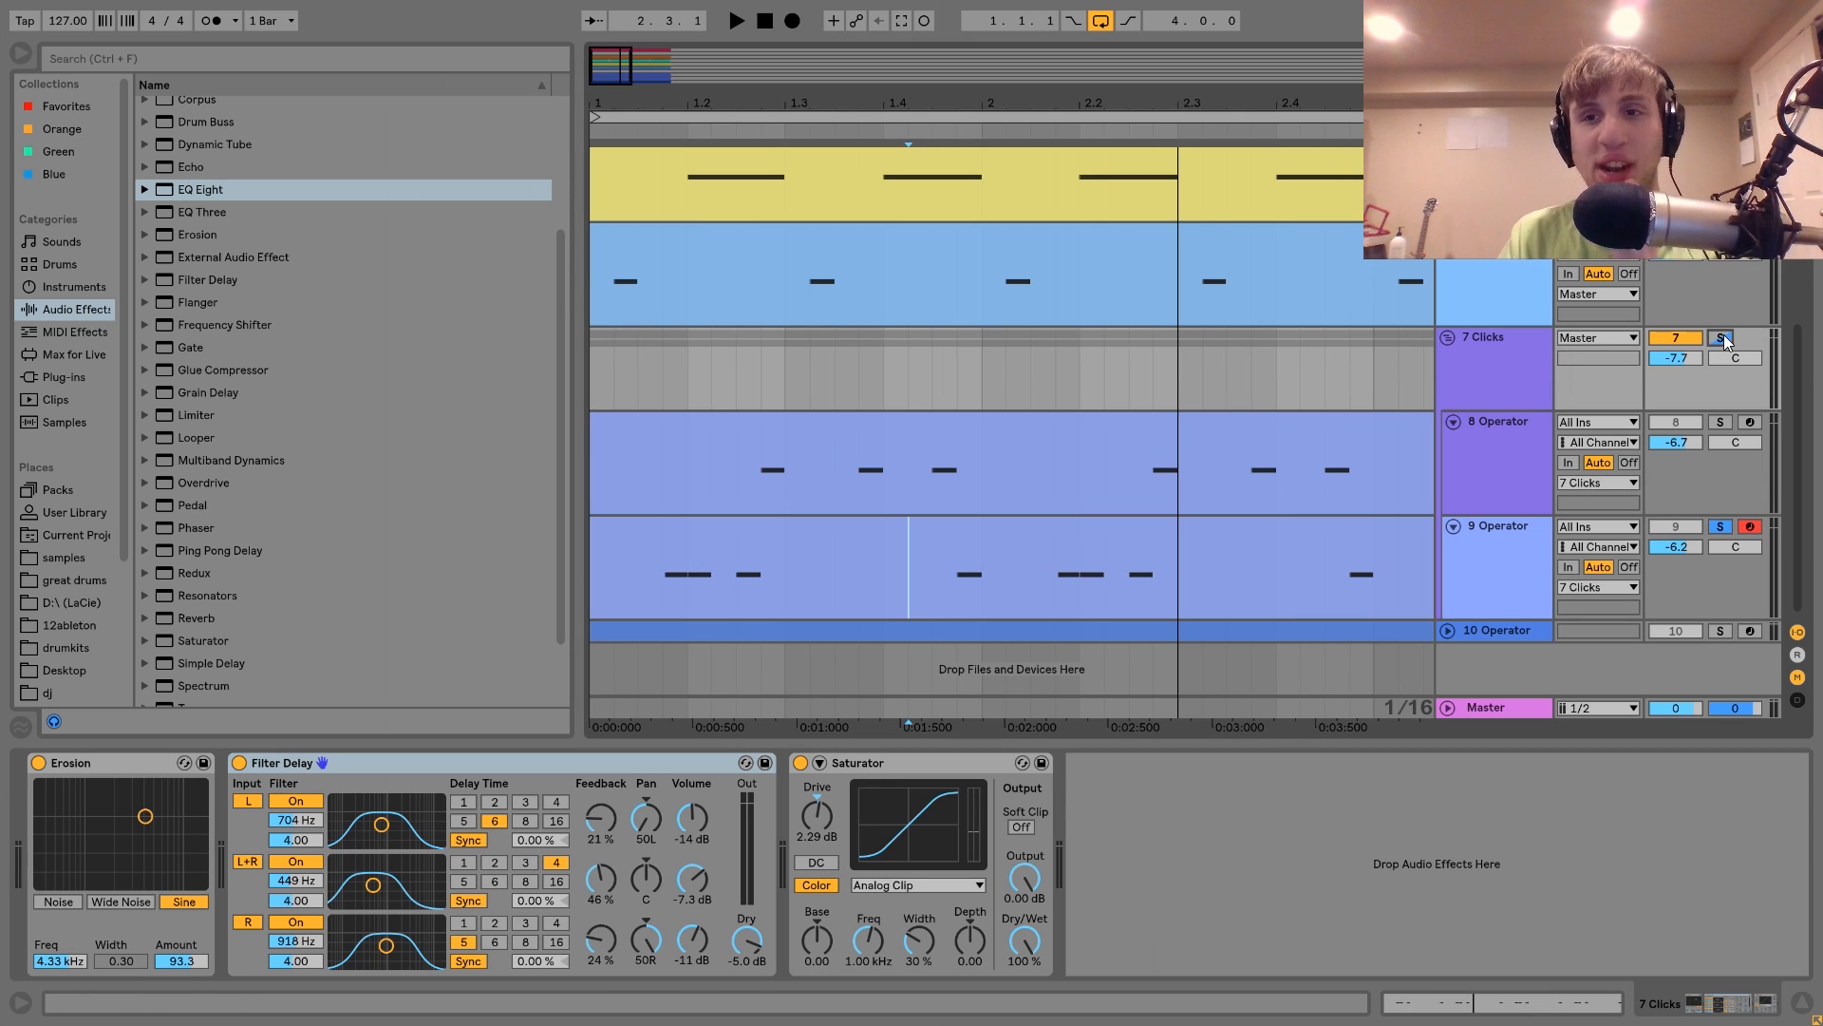
pyautogui.click(594, 367)
pyautogui.press('space')
pyautogui.moveTo(624, 102); pyautogui.dragTo(619, 57)
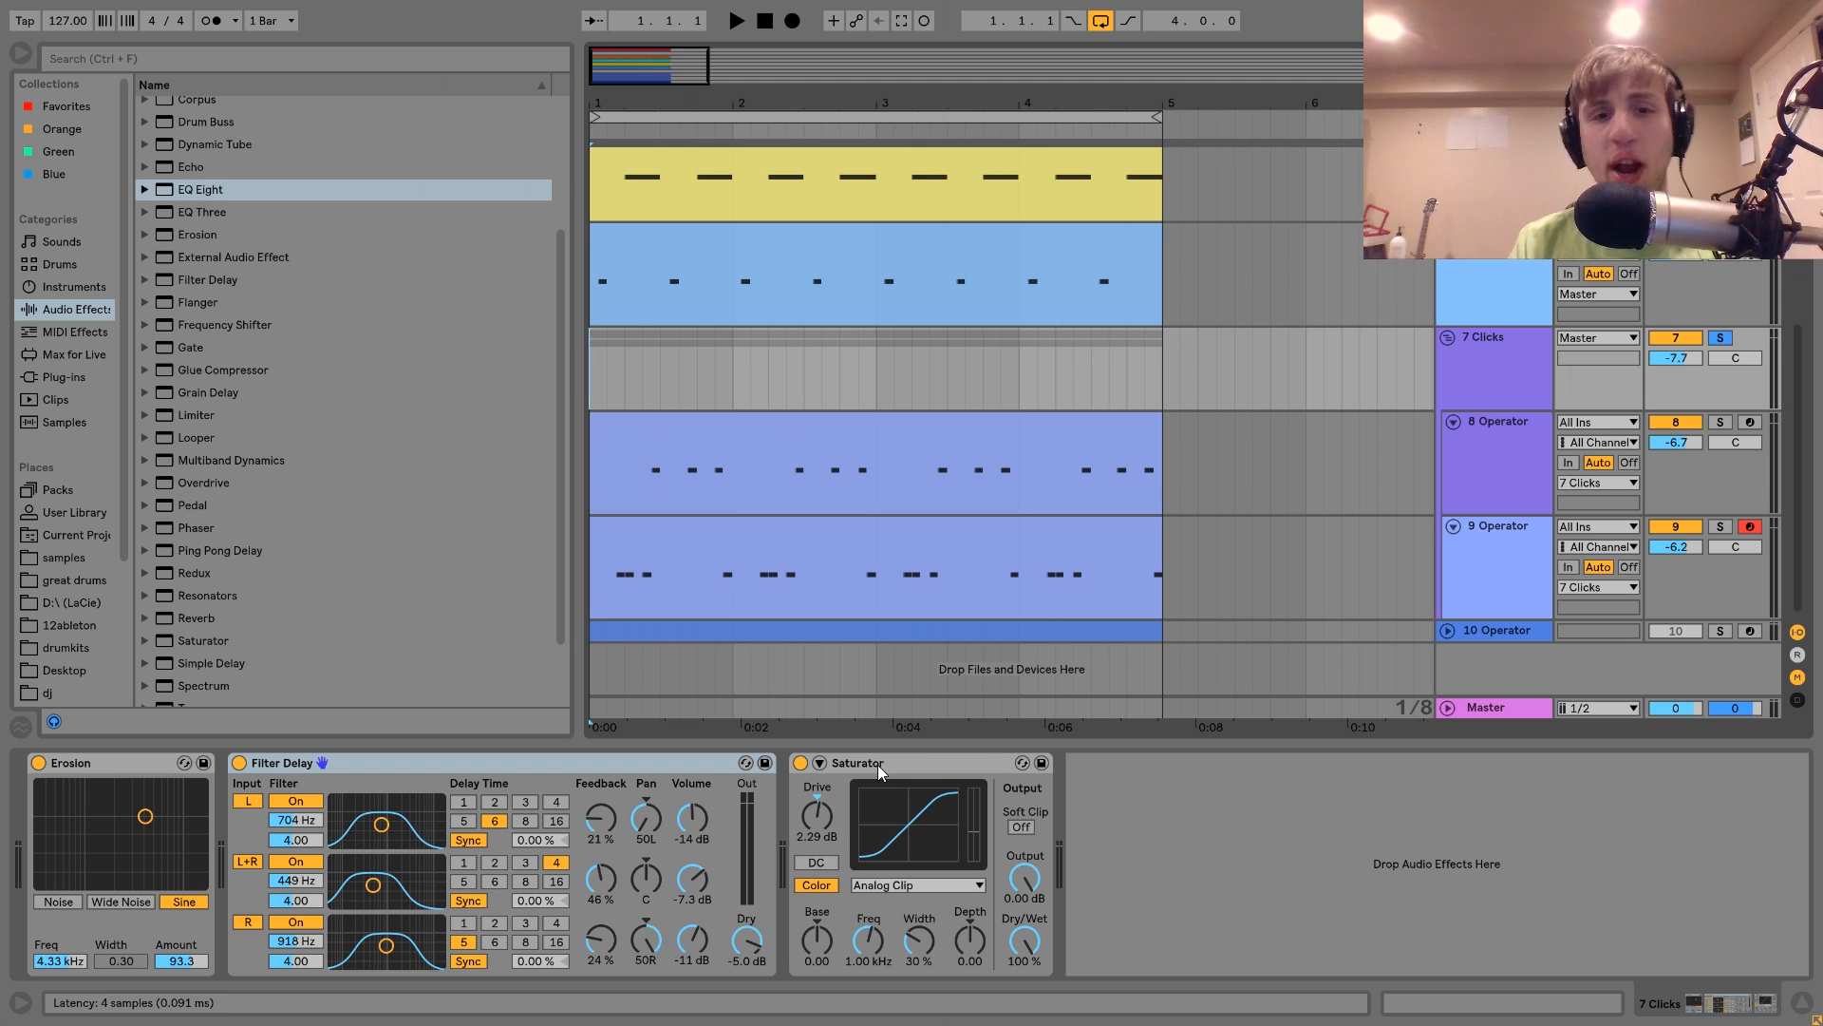
# Step: Bypass Saturator, Filter Delay and Erosion on the 7 Clicks group and audition the dry clicks alone and within the full beat
pyautogui.click(801, 762)
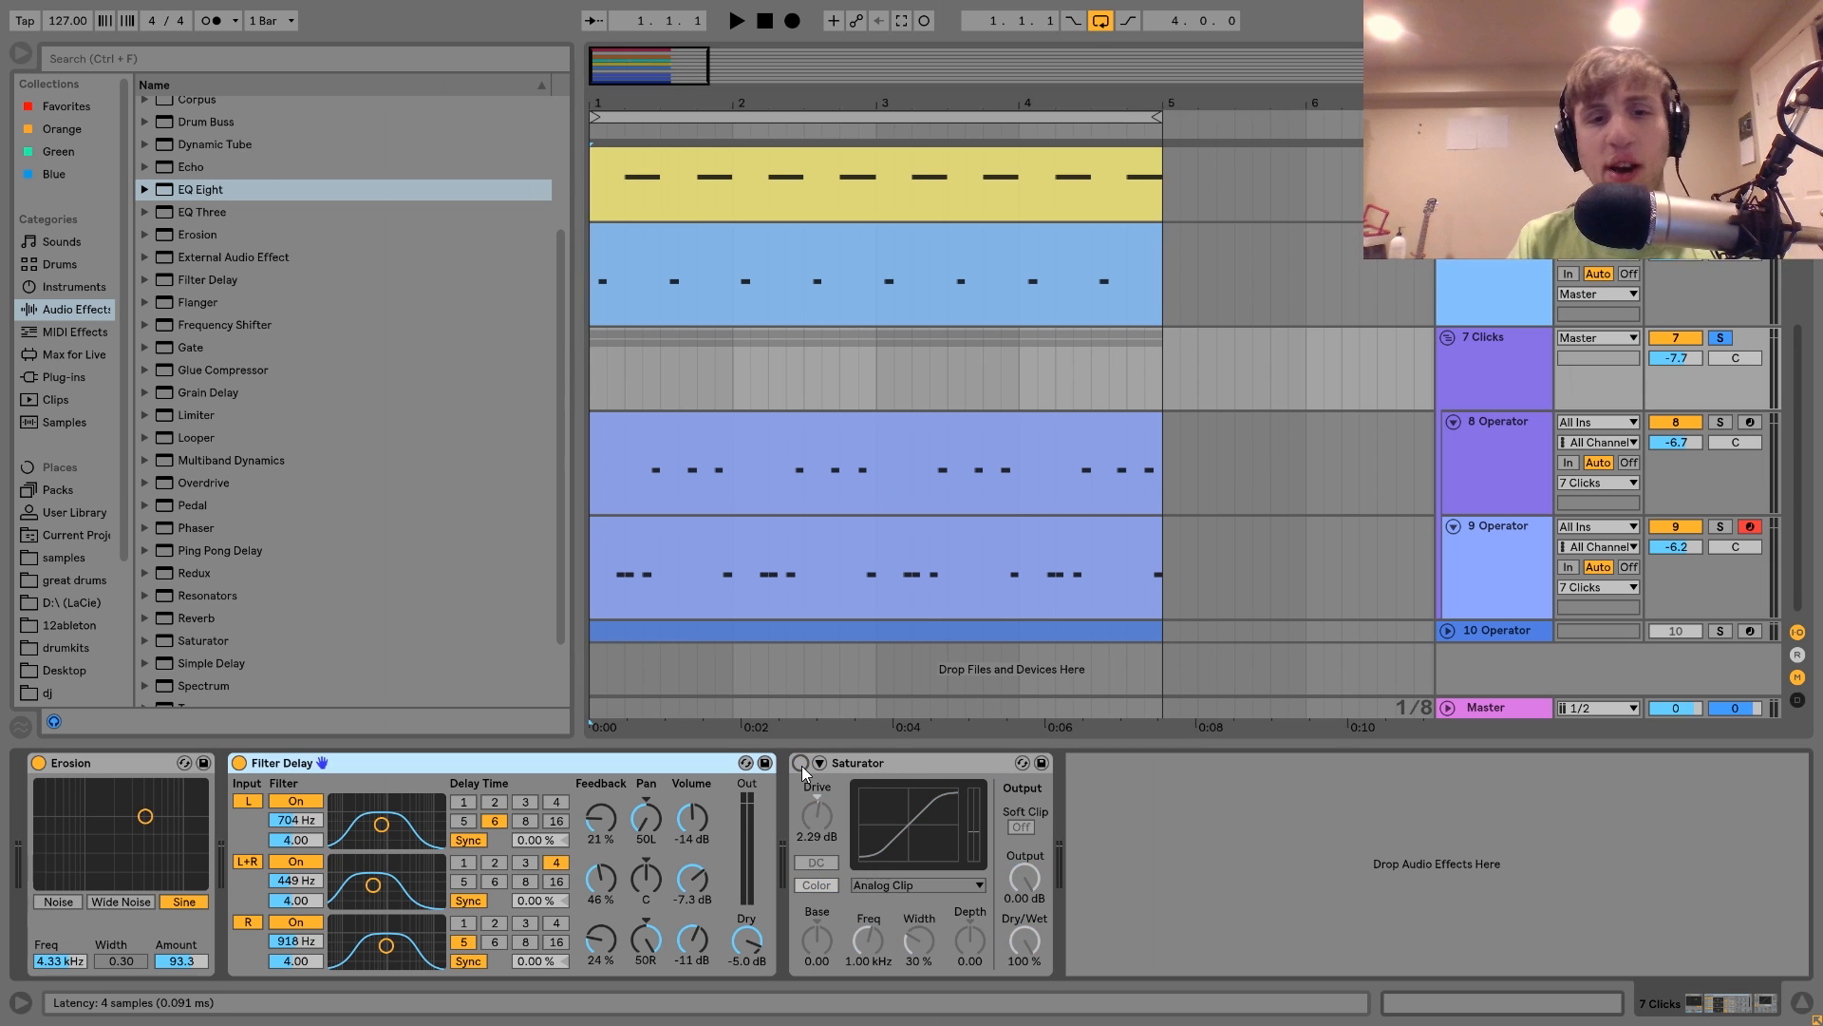
pyautogui.click(239, 762)
pyautogui.click(39, 762)
pyautogui.press('space')
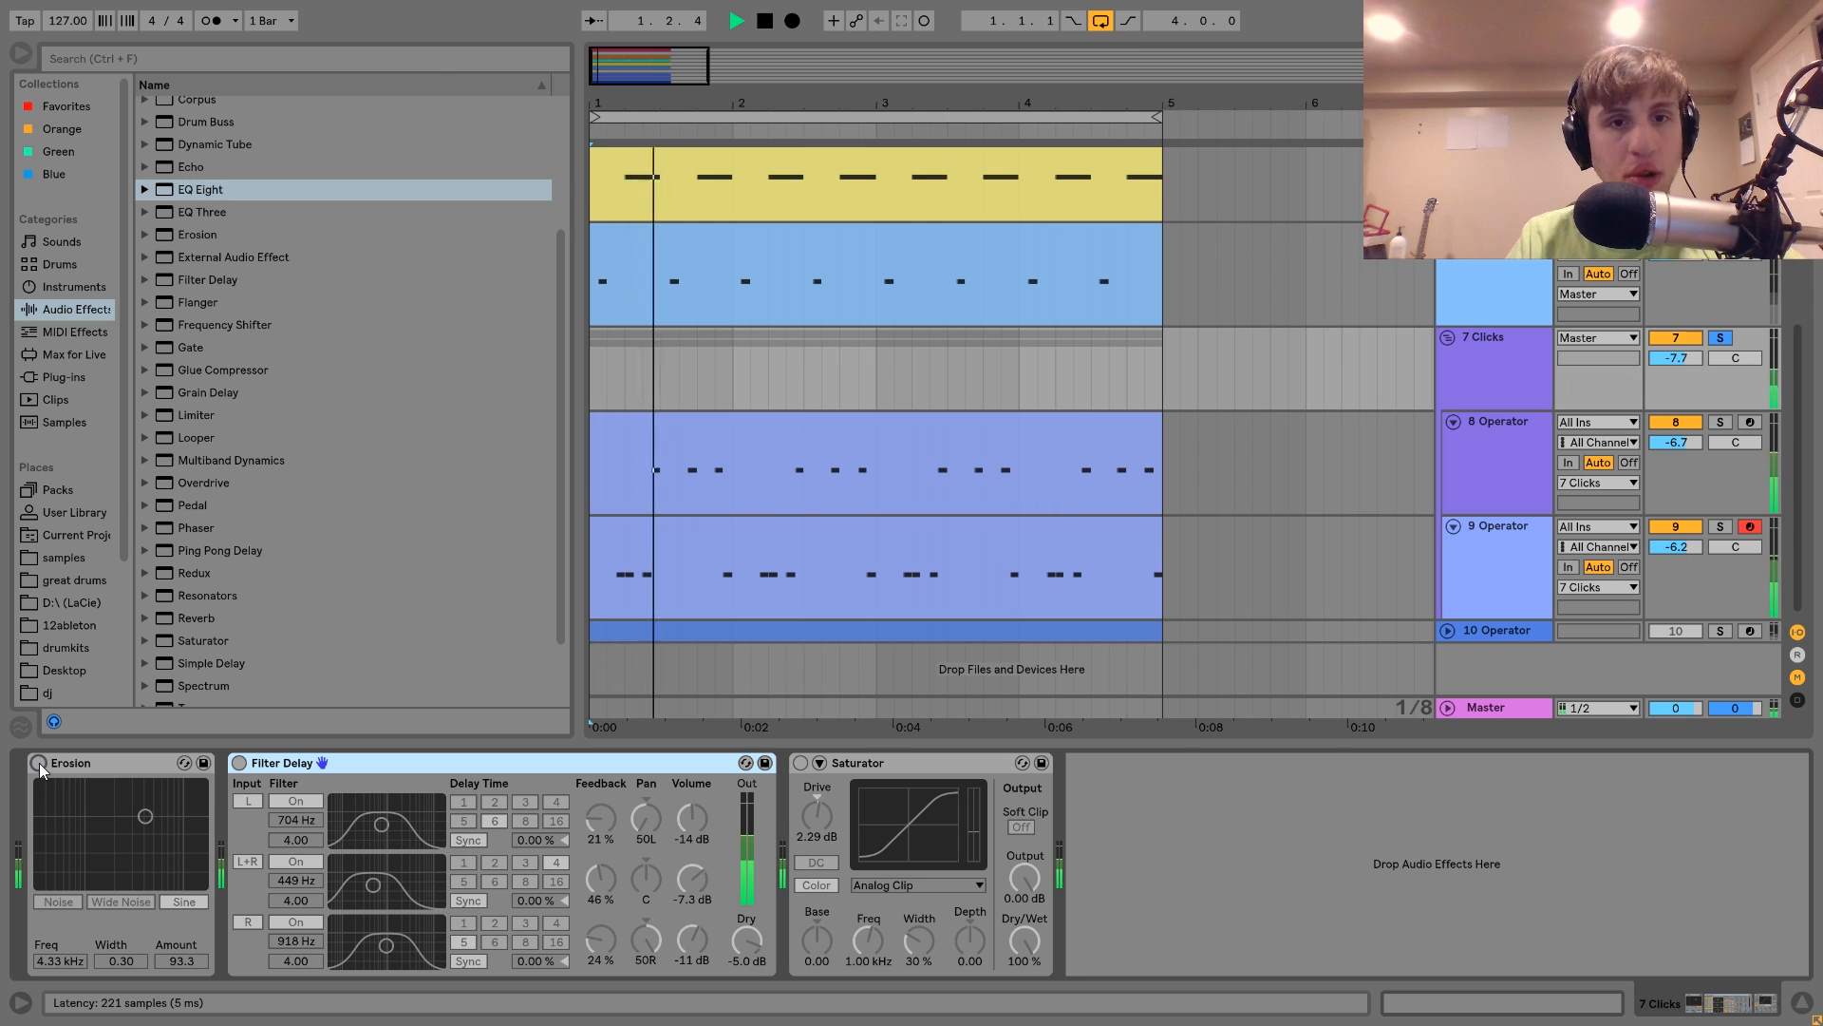
pyautogui.click(1719, 339)
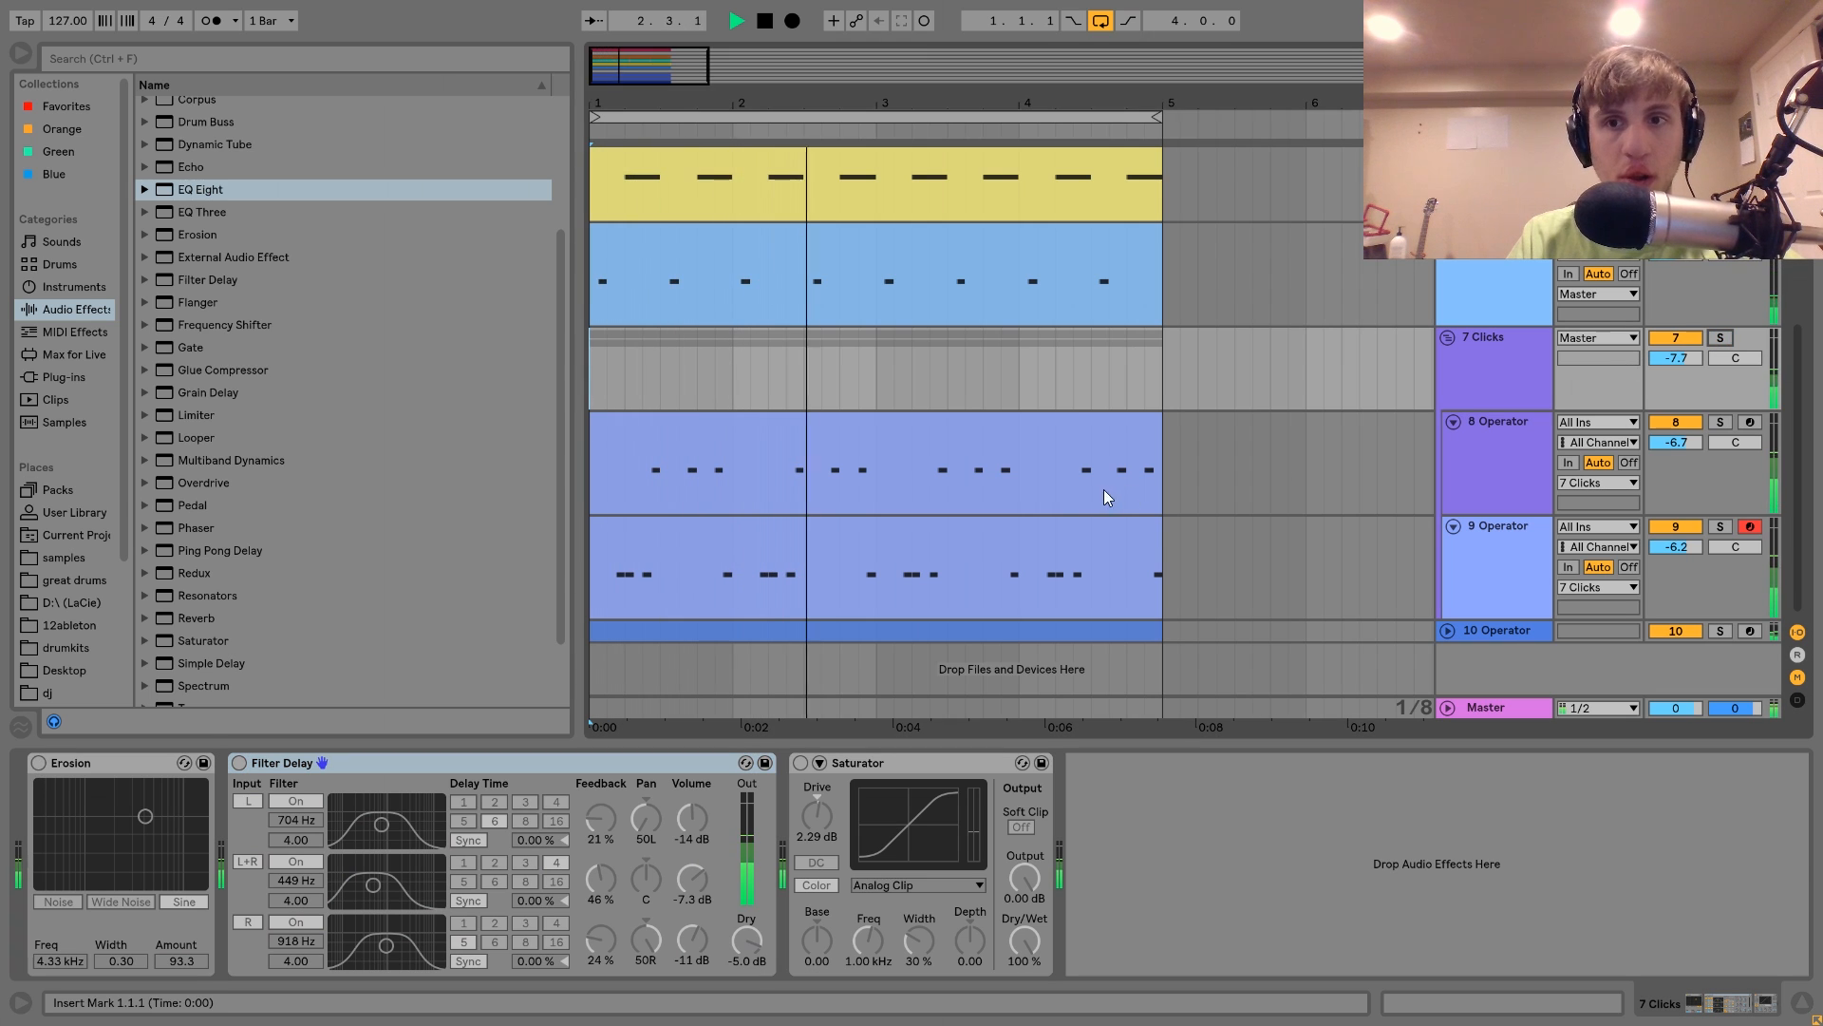
pyautogui.click(1724, 337)
pyautogui.press('space')
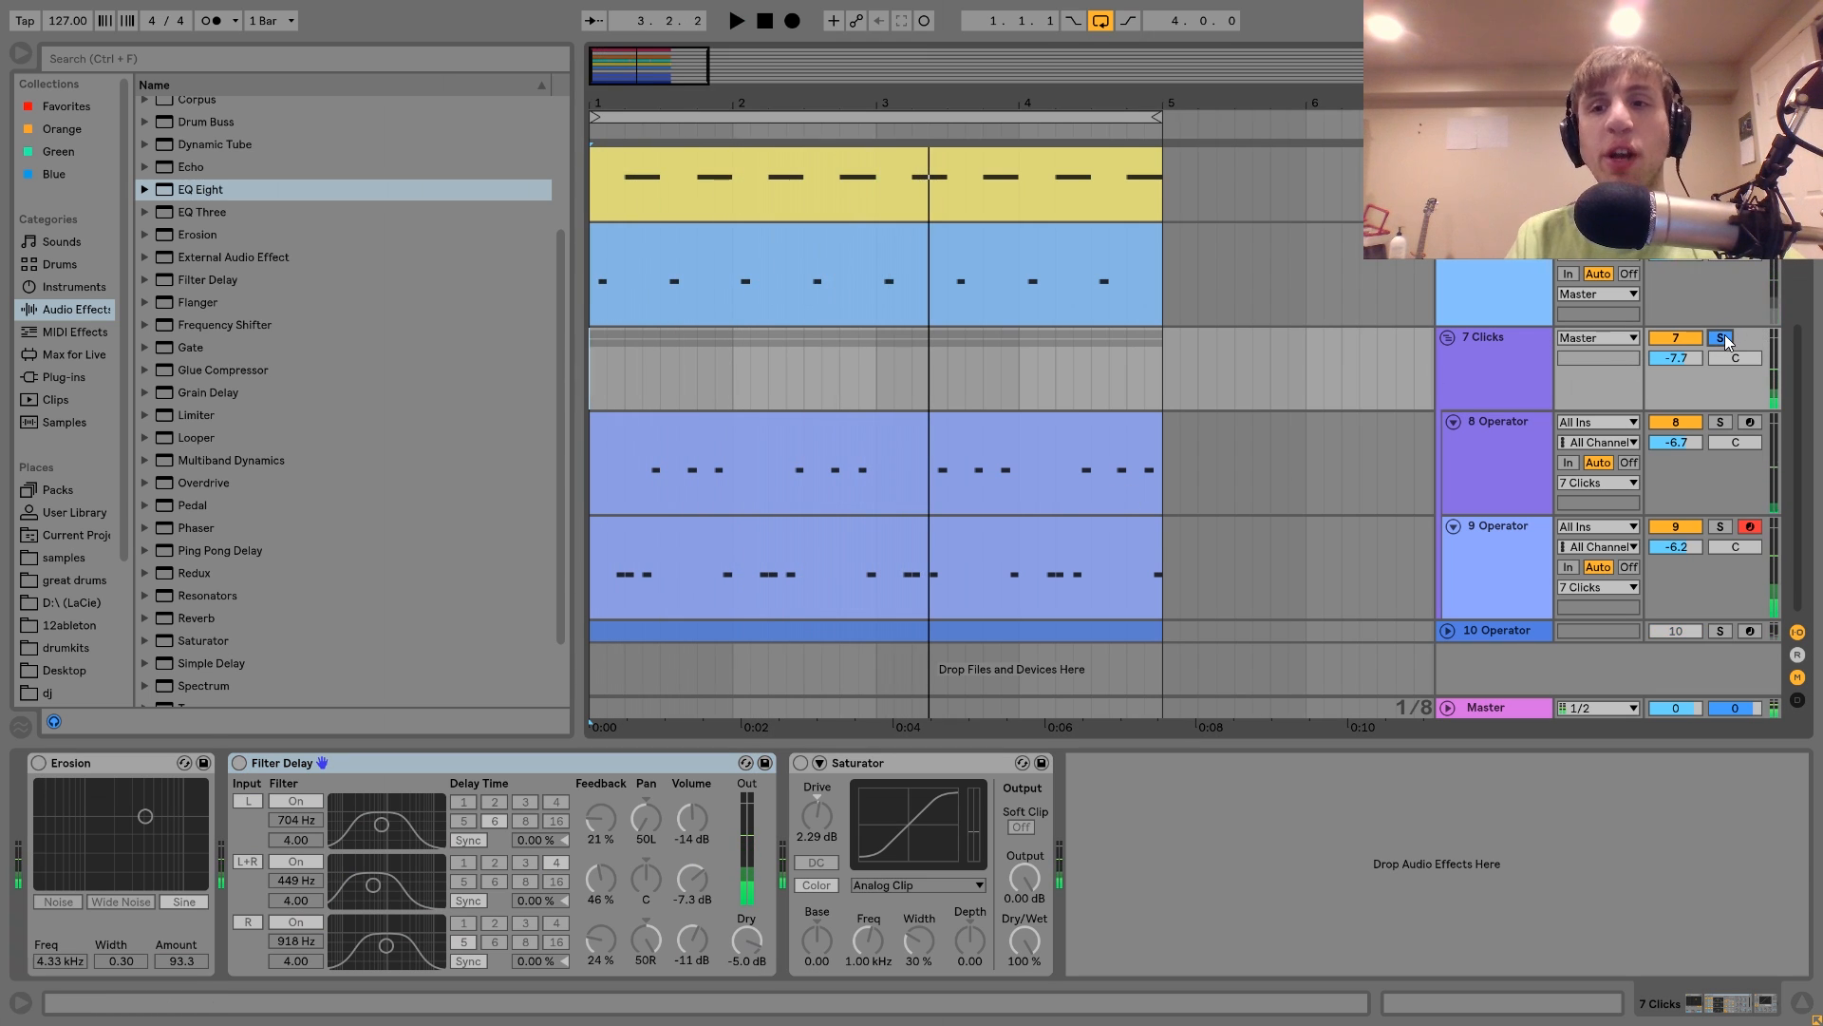
# Step: Undo the bypassing of the three click effects and audition the processed clicks within the full beat
pyautogui.hotkey('ctrl', 'z')
pyautogui.hotkey('ctrl', 'z')
pyautogui.hotkey('ctrl', 'z')
pyautogui.click(1725, 337)
pyautogui.press('space')
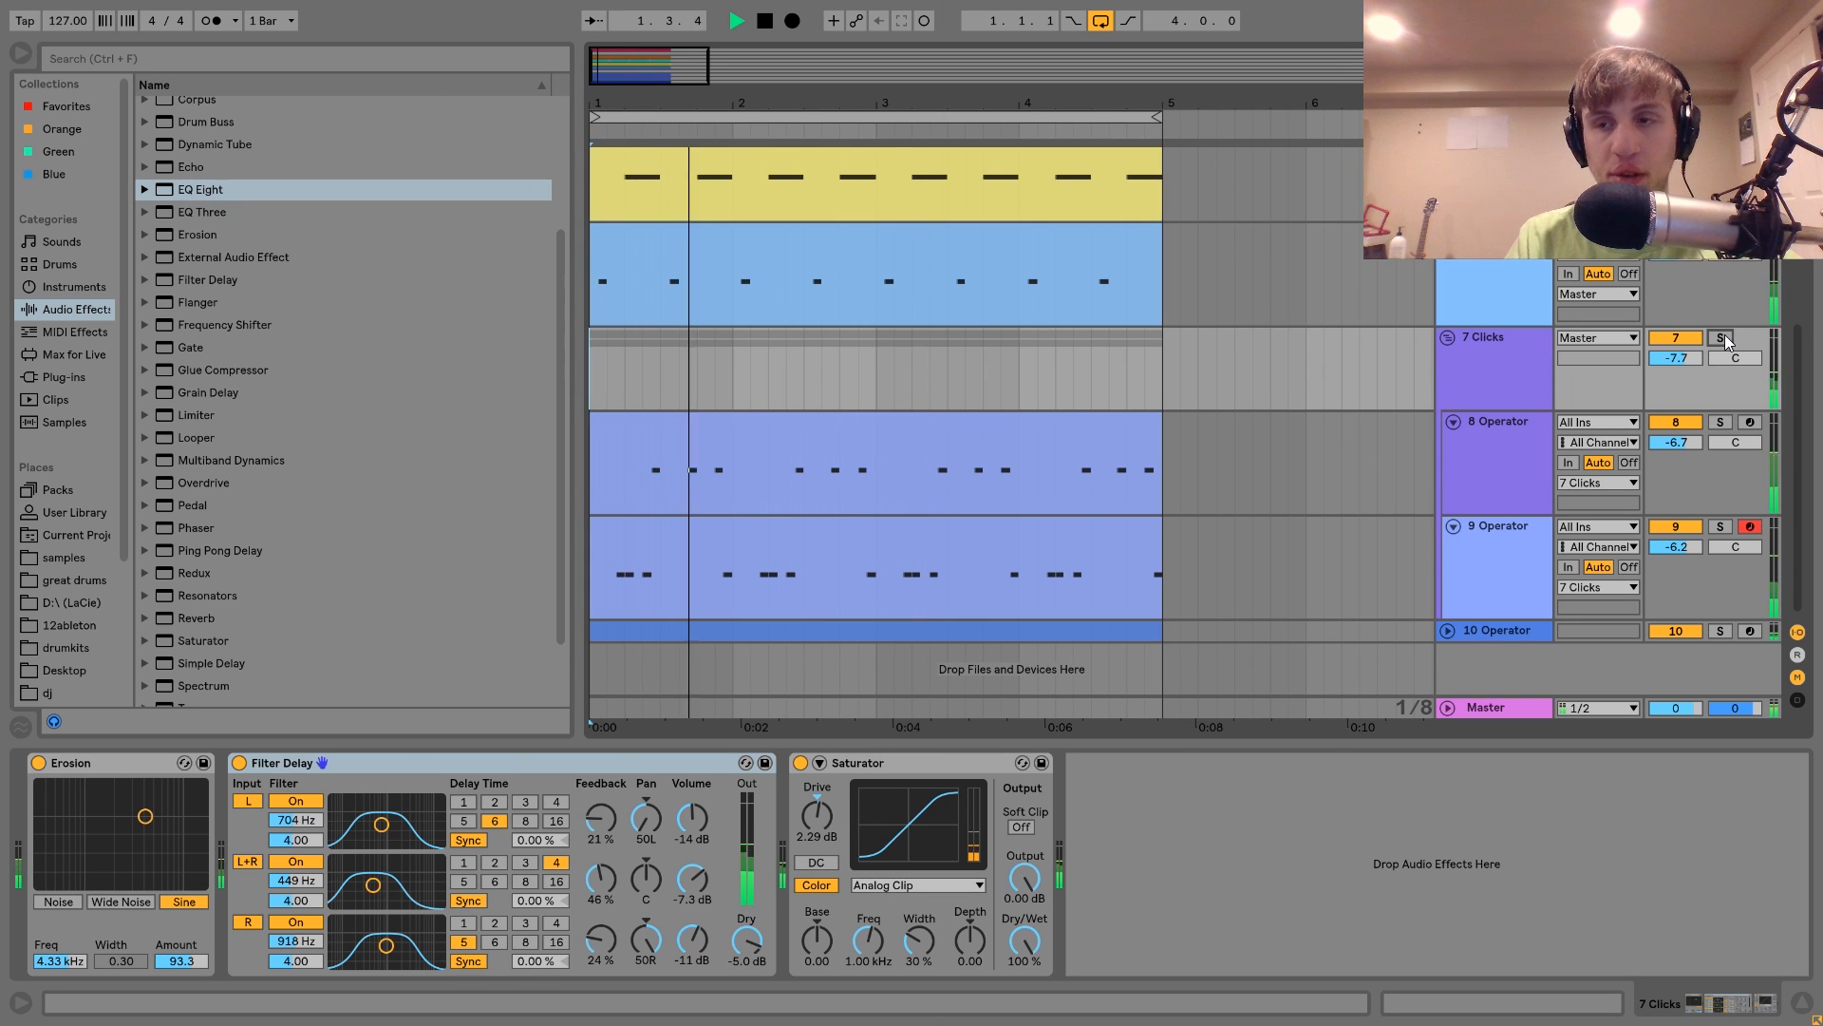
pyautogui.press('space')
# Step: Solo the 7 Clicks group and compare its sound with Erosion bypassed and enabled
pyautogui.click(1720, 337)
pyautogui.click(52, 768)
pyautogui.click(39, 763)
pyautogui.press('space')
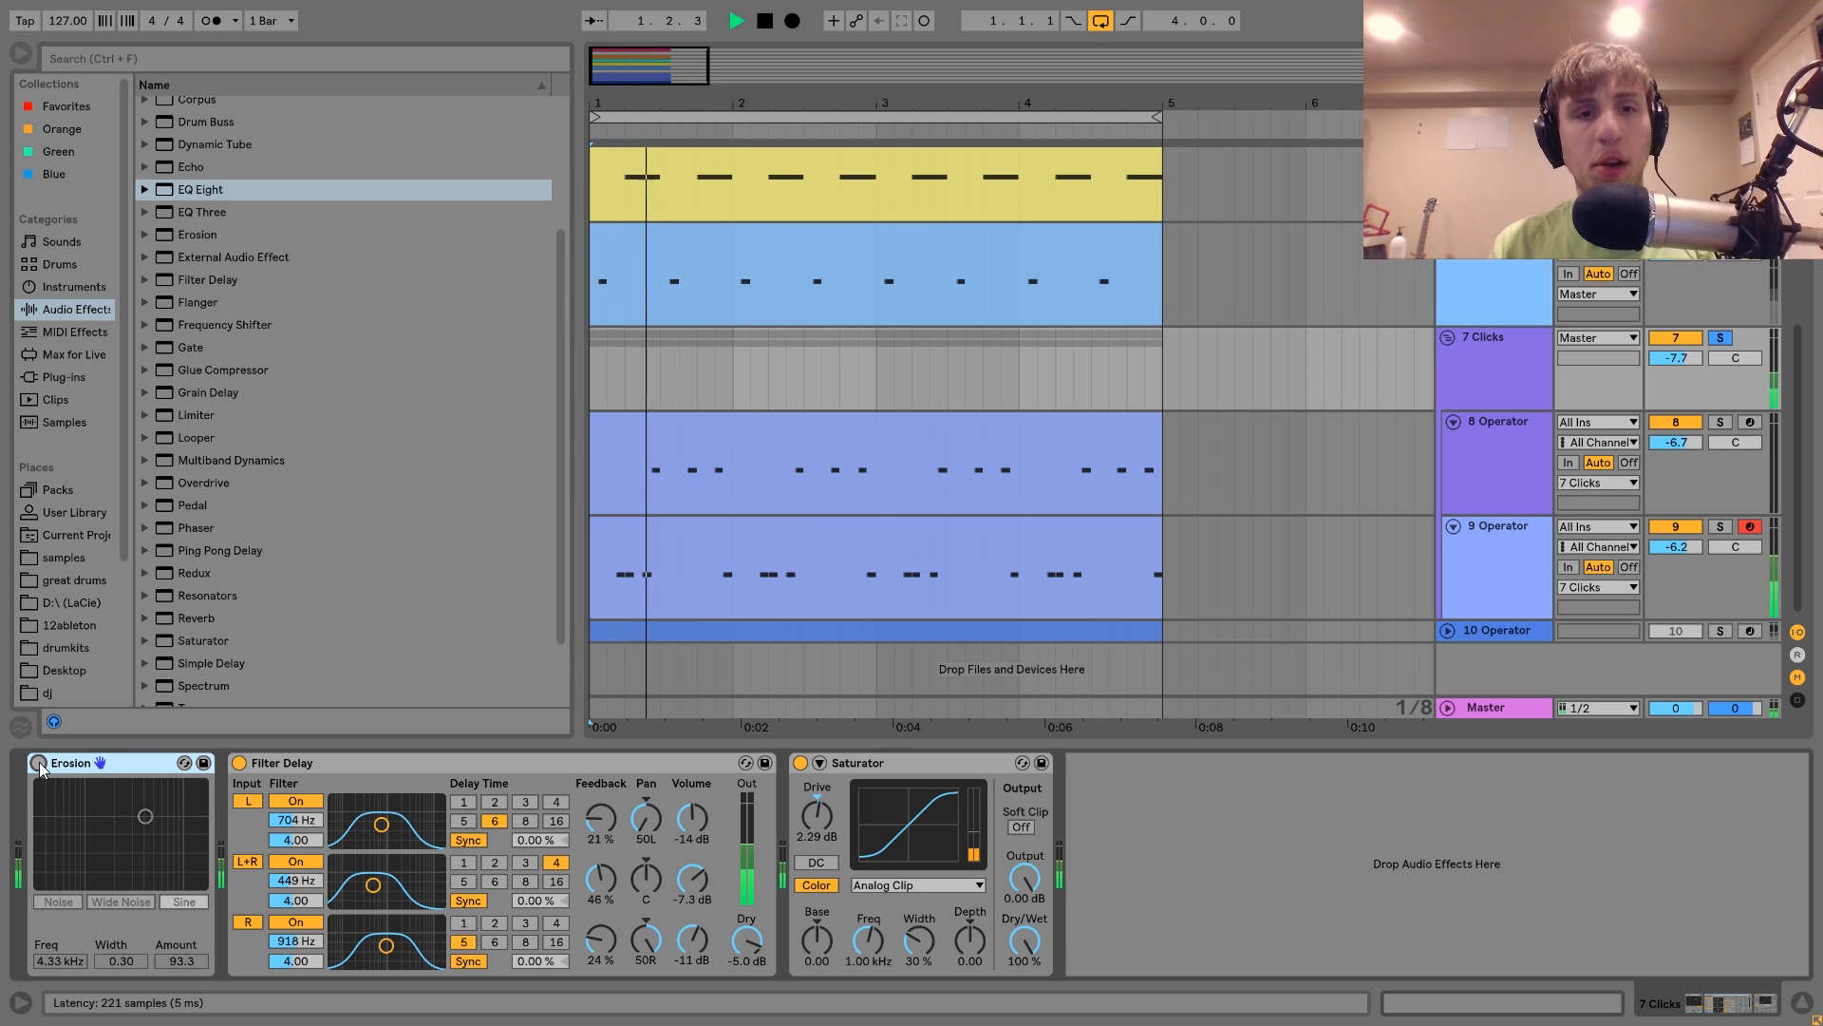
pyautogui.click(39, 764)
pyautogui.press('space')
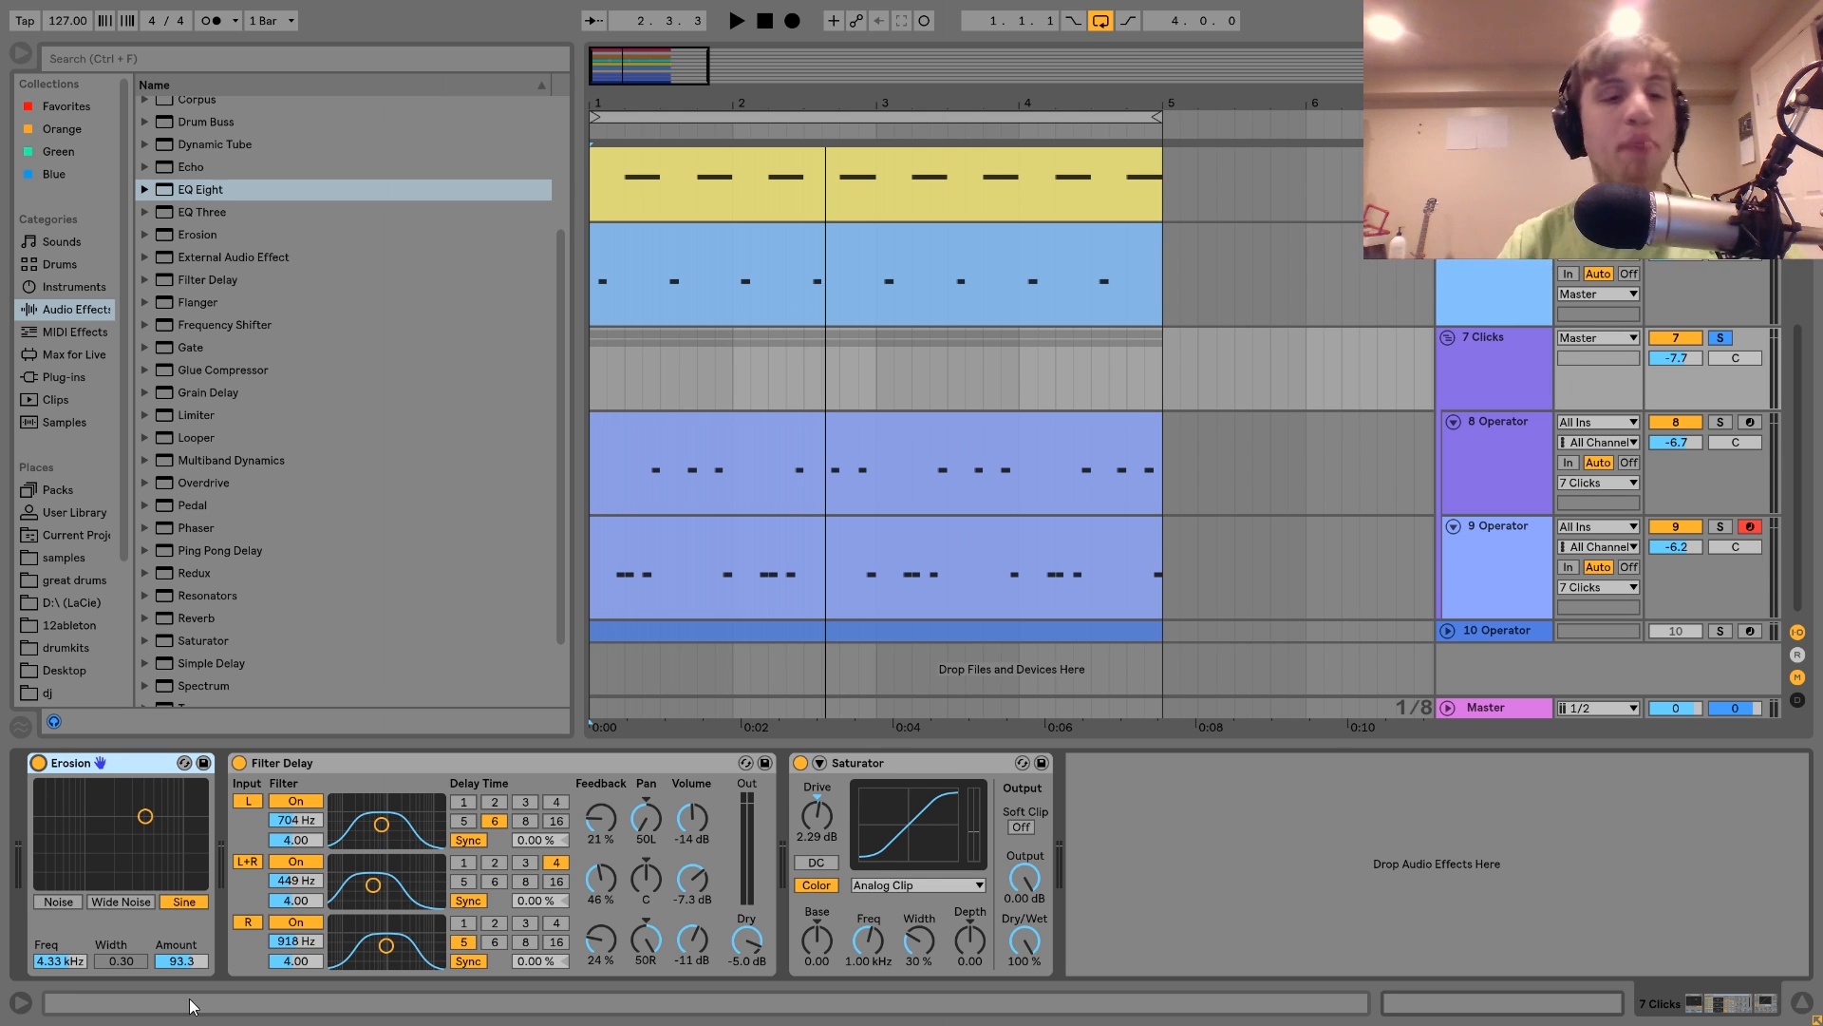
pyautogui.click(38, 762)
pyautogui.press('space')
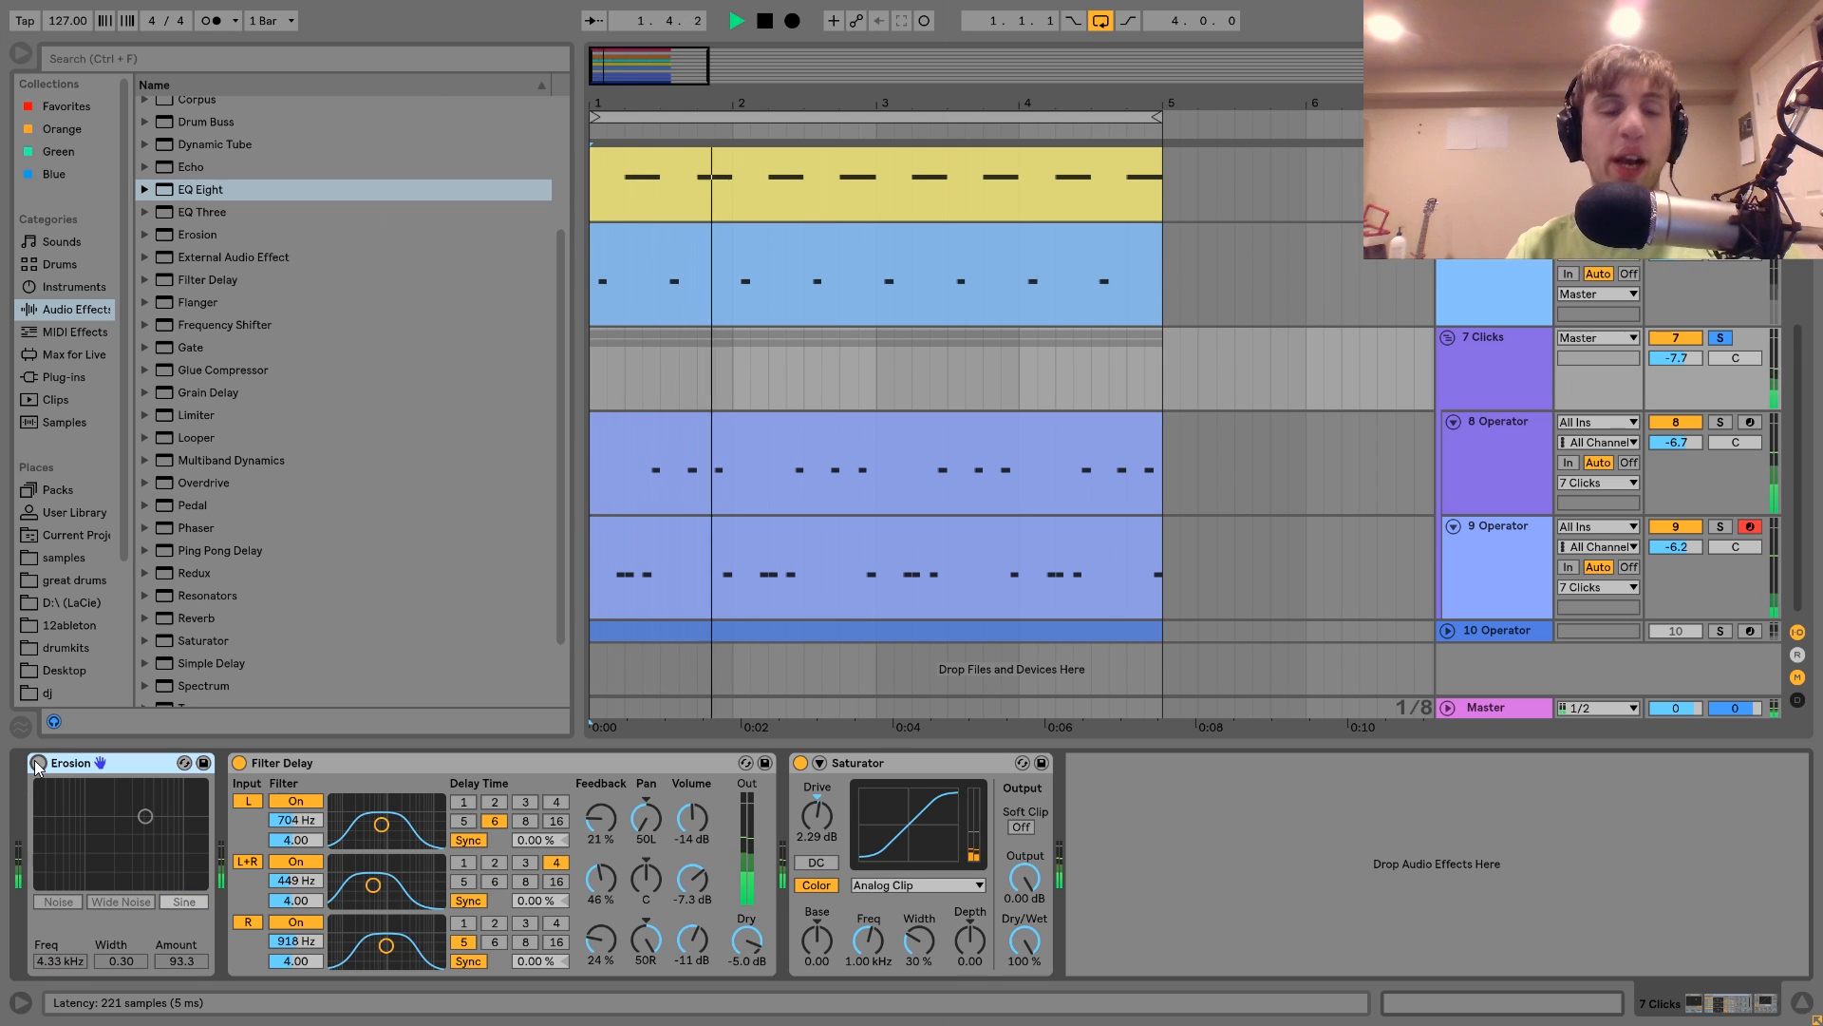
pyautogui.press('space')
pyautogui.click(38, 763)
pyautogui.press('space')
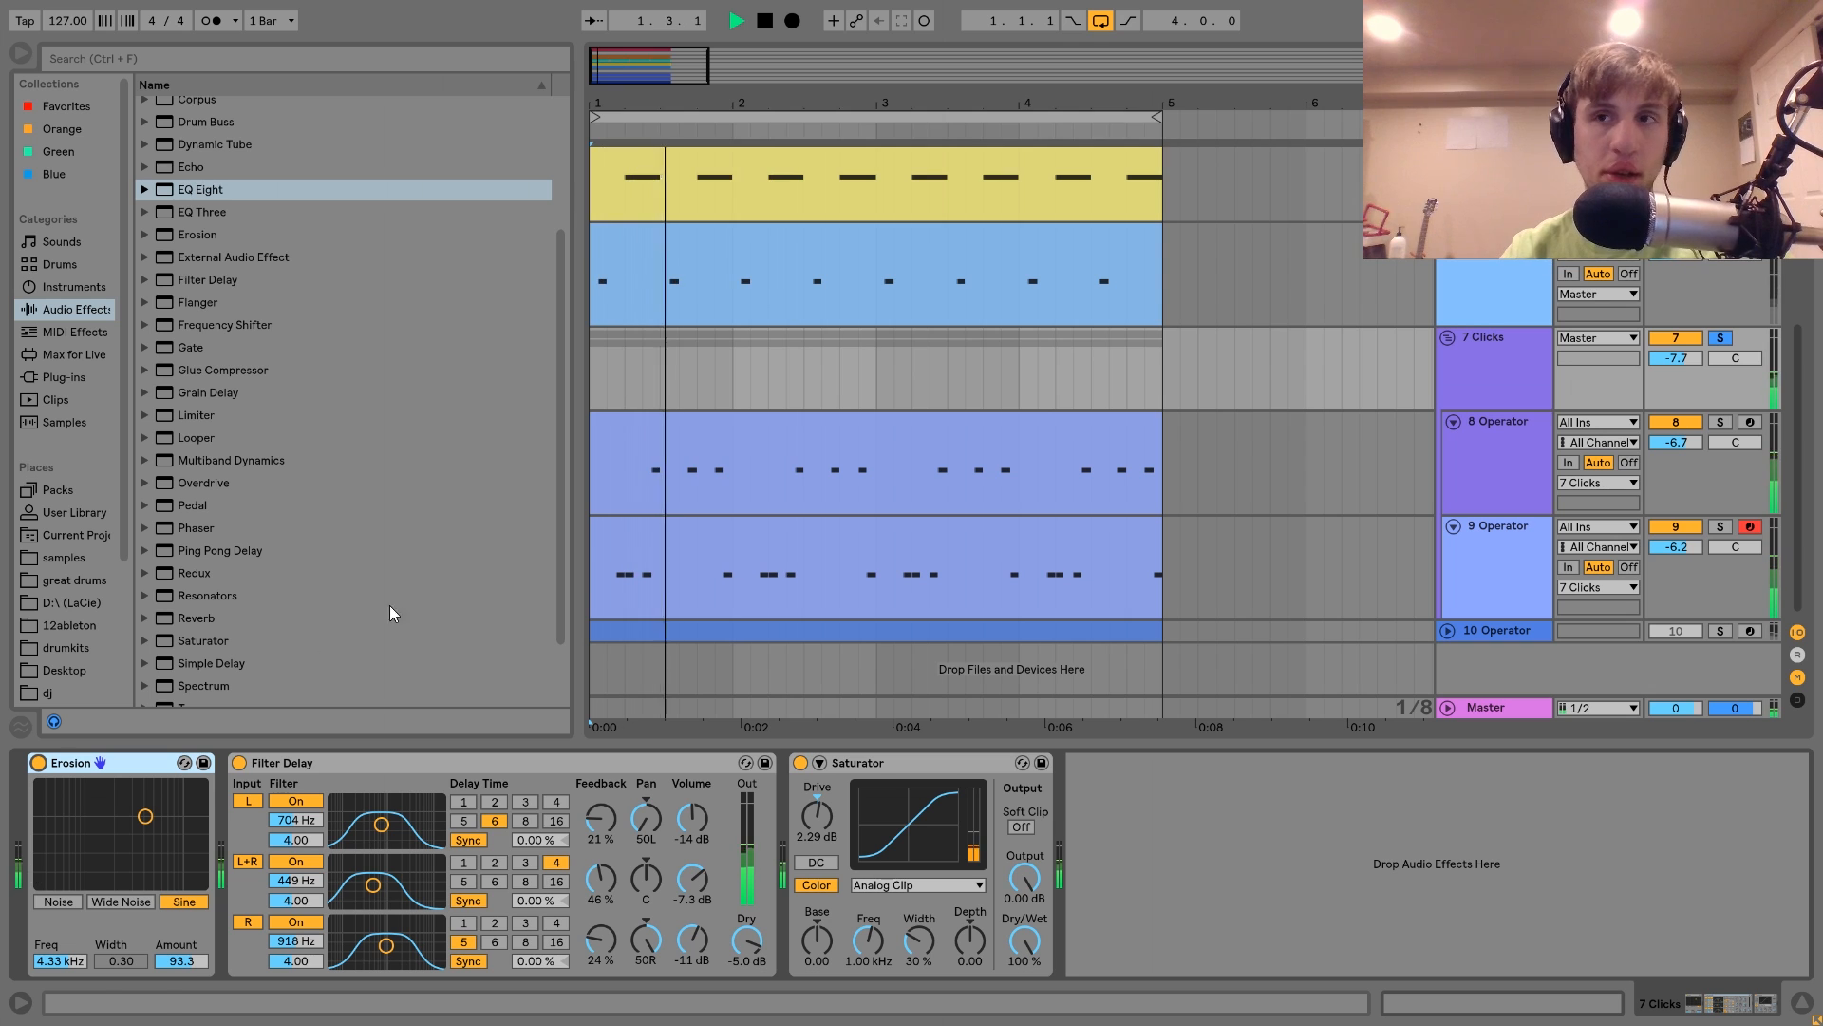
pyautogui.press('space')
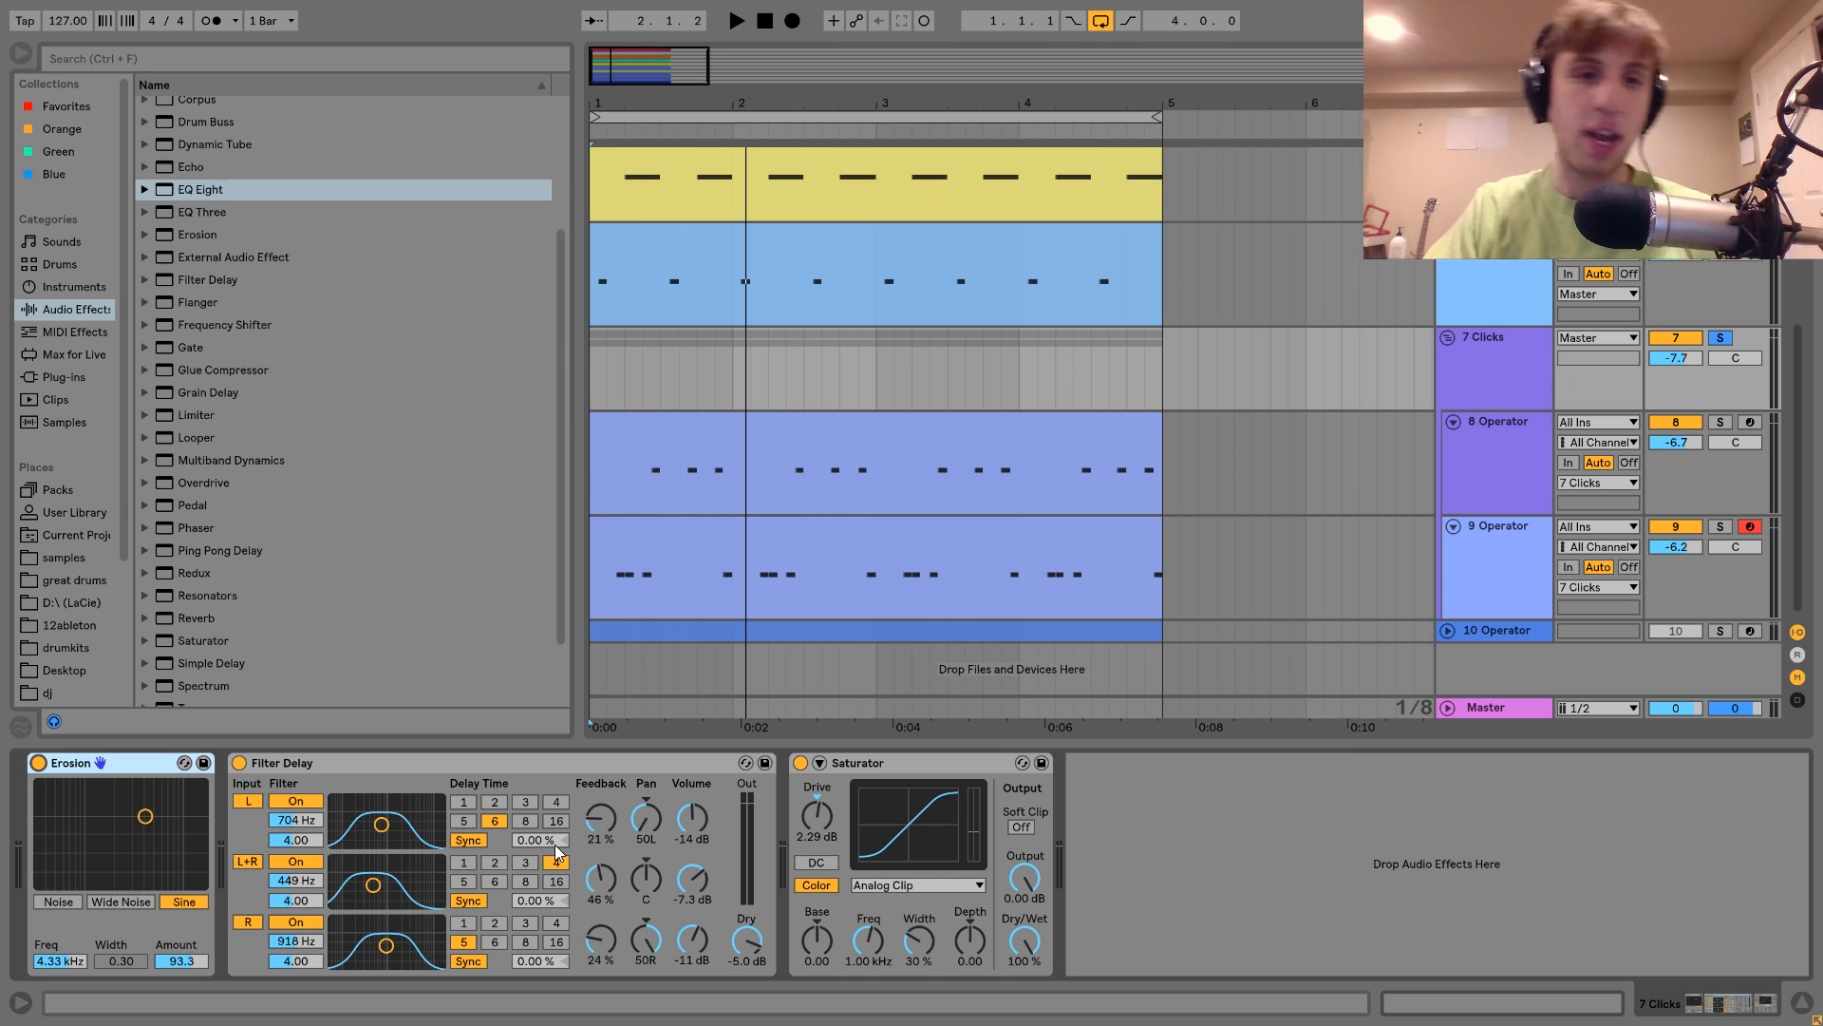
# Step: Compare the soloed clicks with Filter Delay bypassed and enabled
pyautogui.press('space')
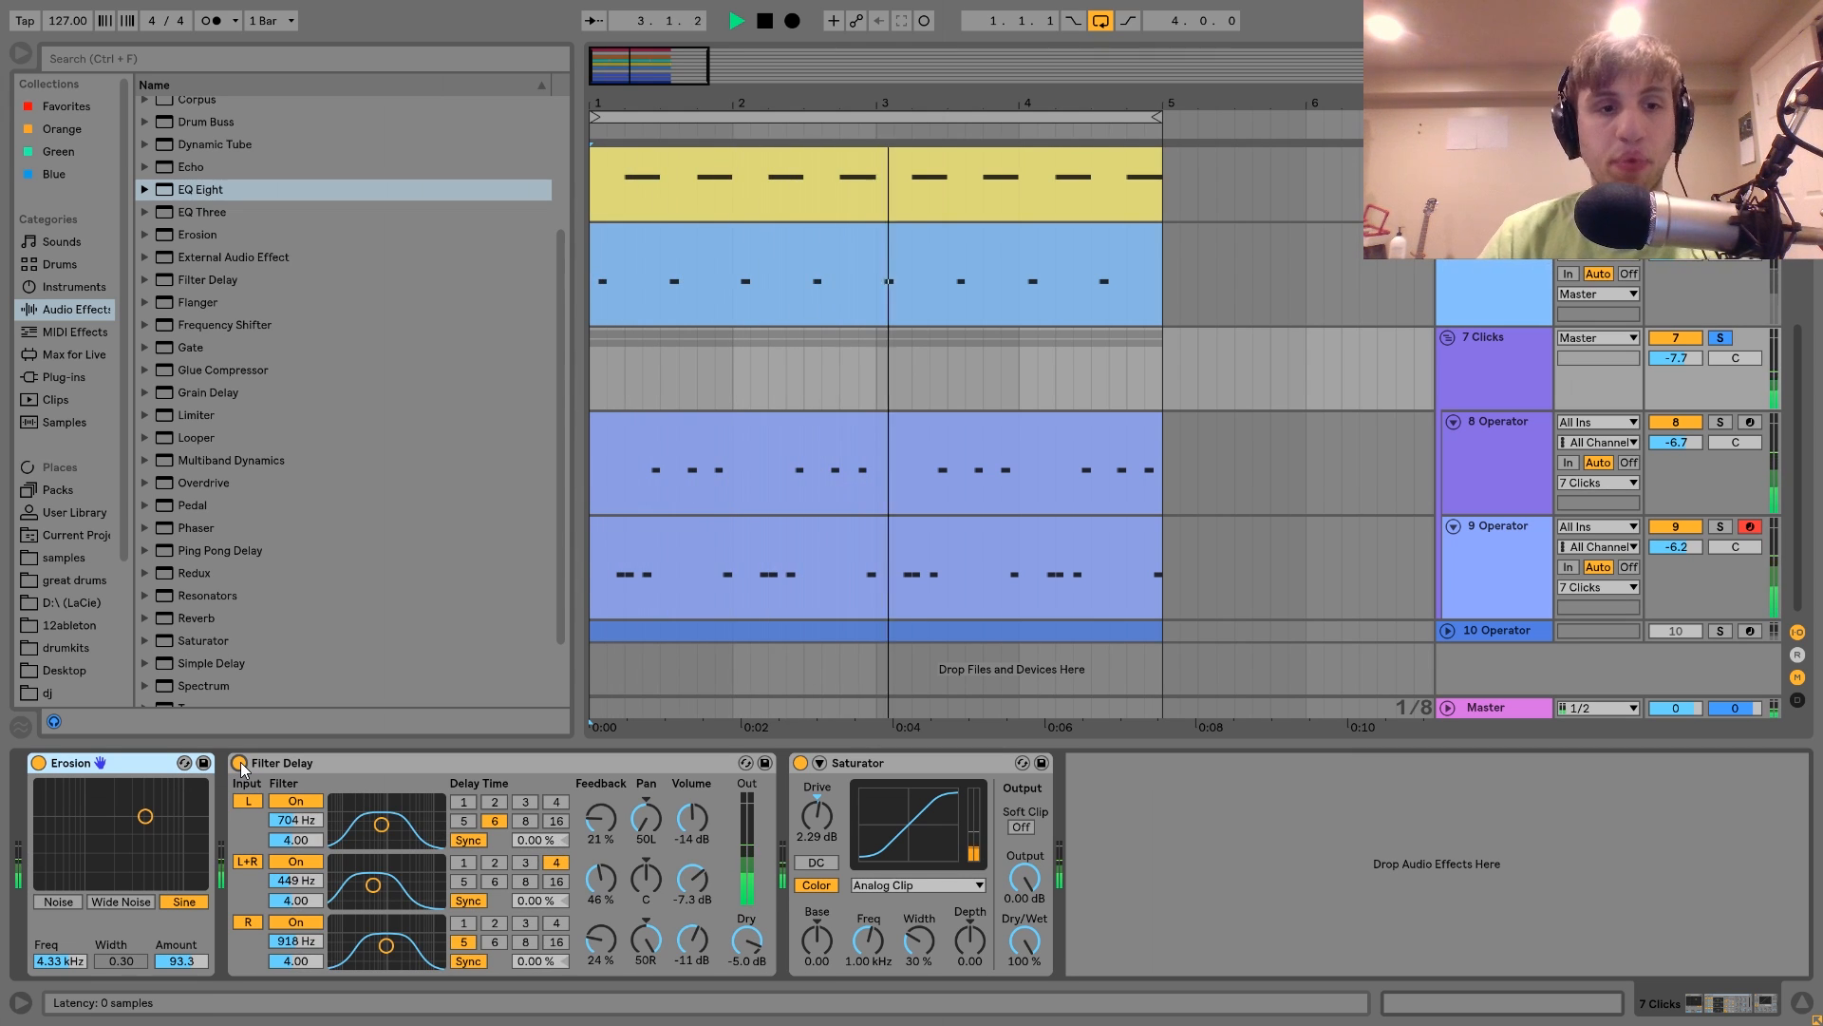
pyautogui.press('space')
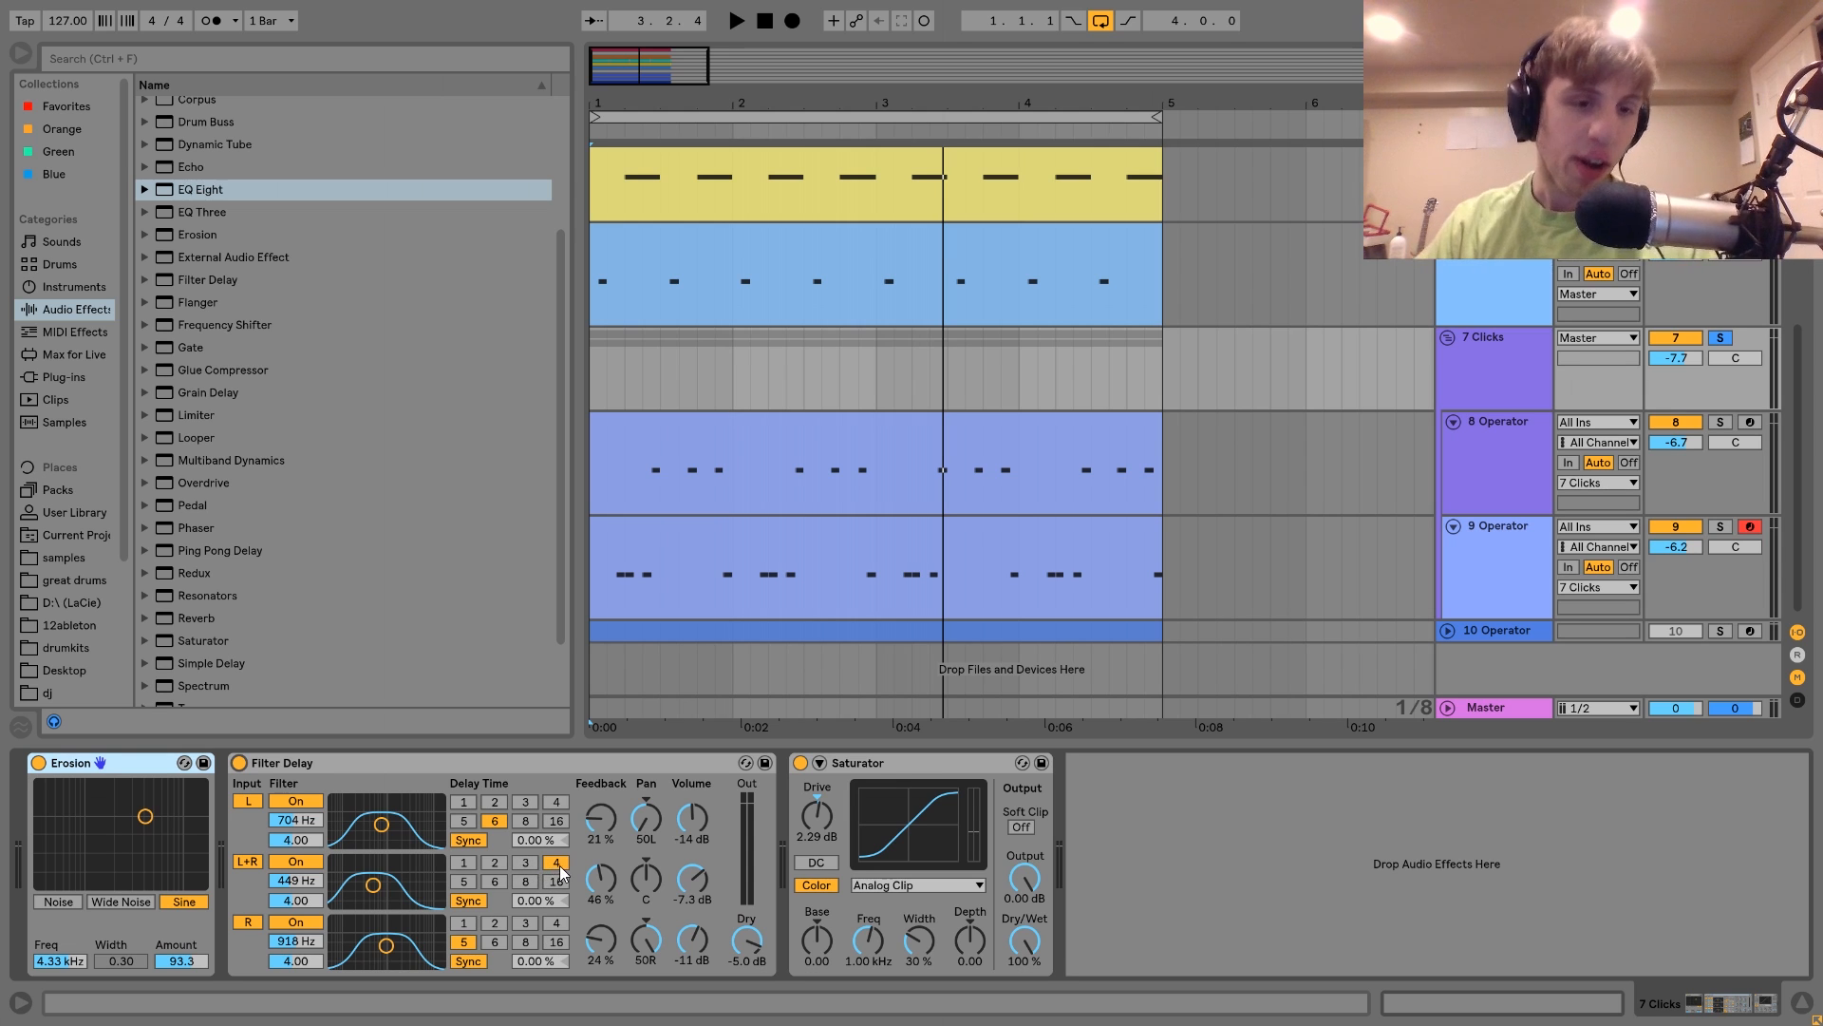
# Step: Replace the bypassed Filter Delay with a Ping Pong Delay before the Saturator, auditioning it at delay time 2 and 24% Dry/Wet
pyautogui.click(239, 763)
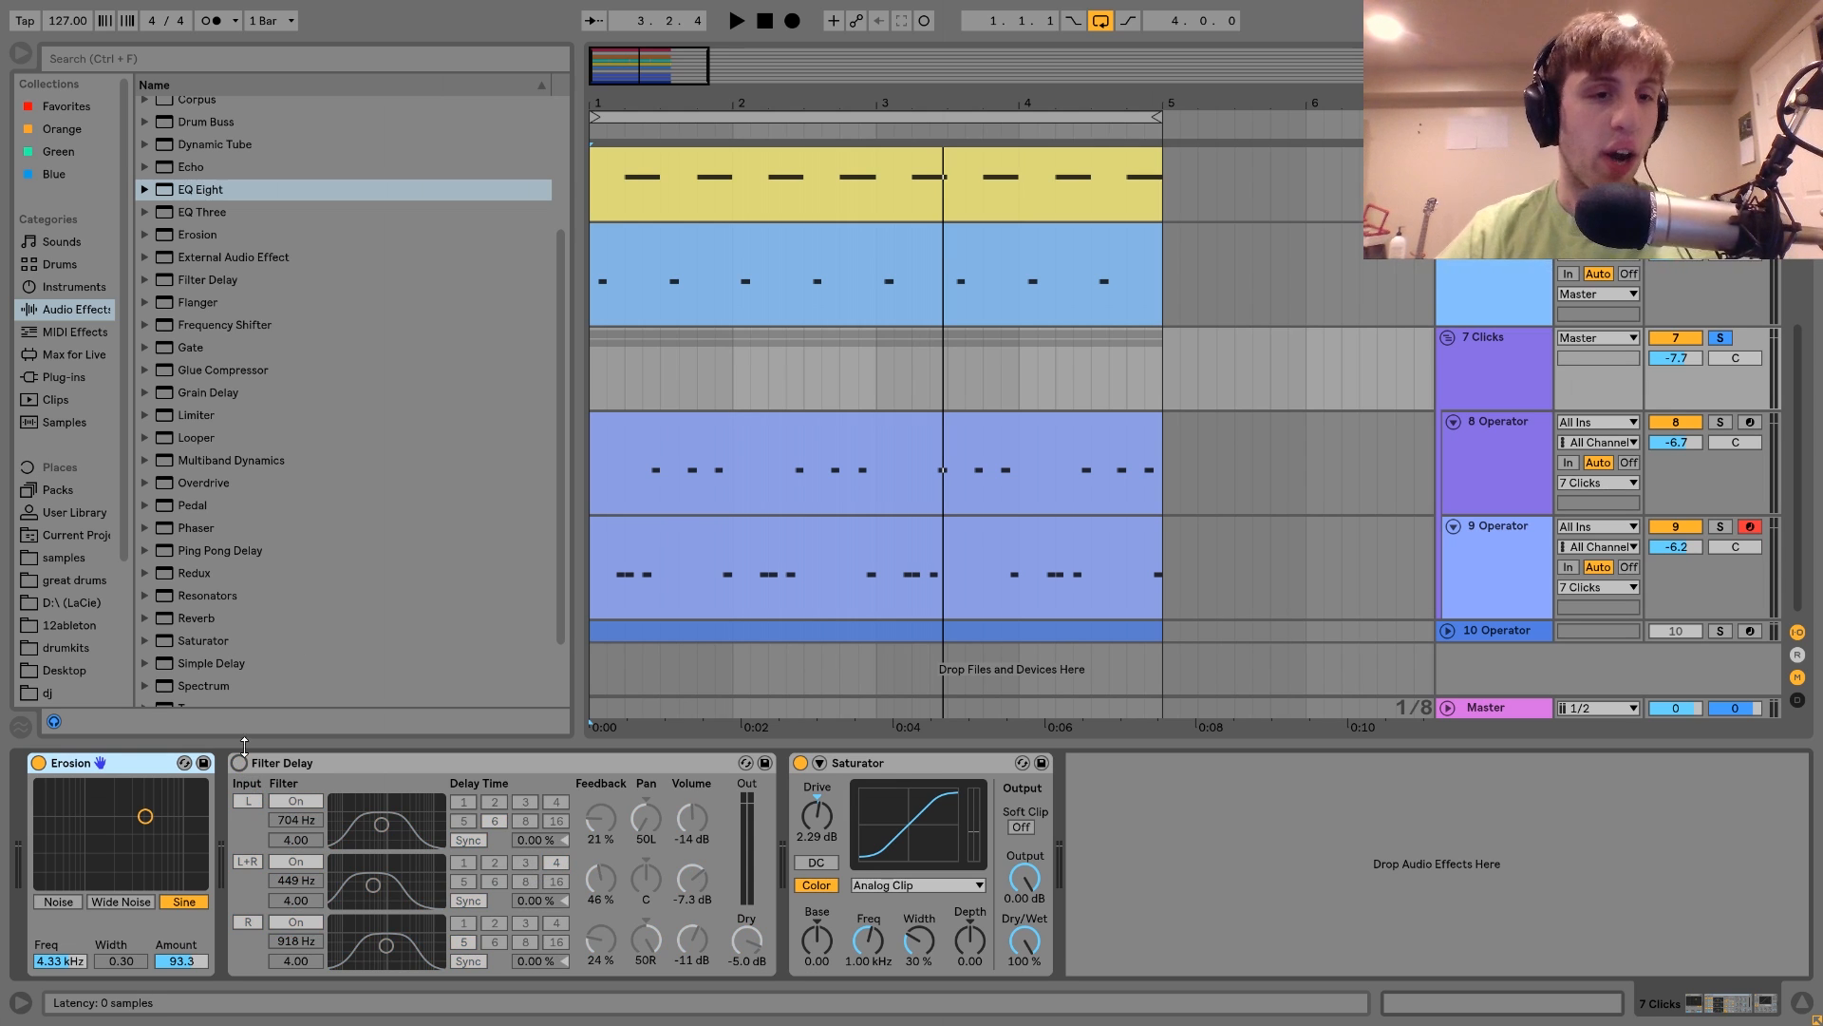
pyautogui.click(212, 552)
pyautogui.click(817, 853)
pyautogui.moveTo(817, 853); pyautogui.dragTo(819, 850)
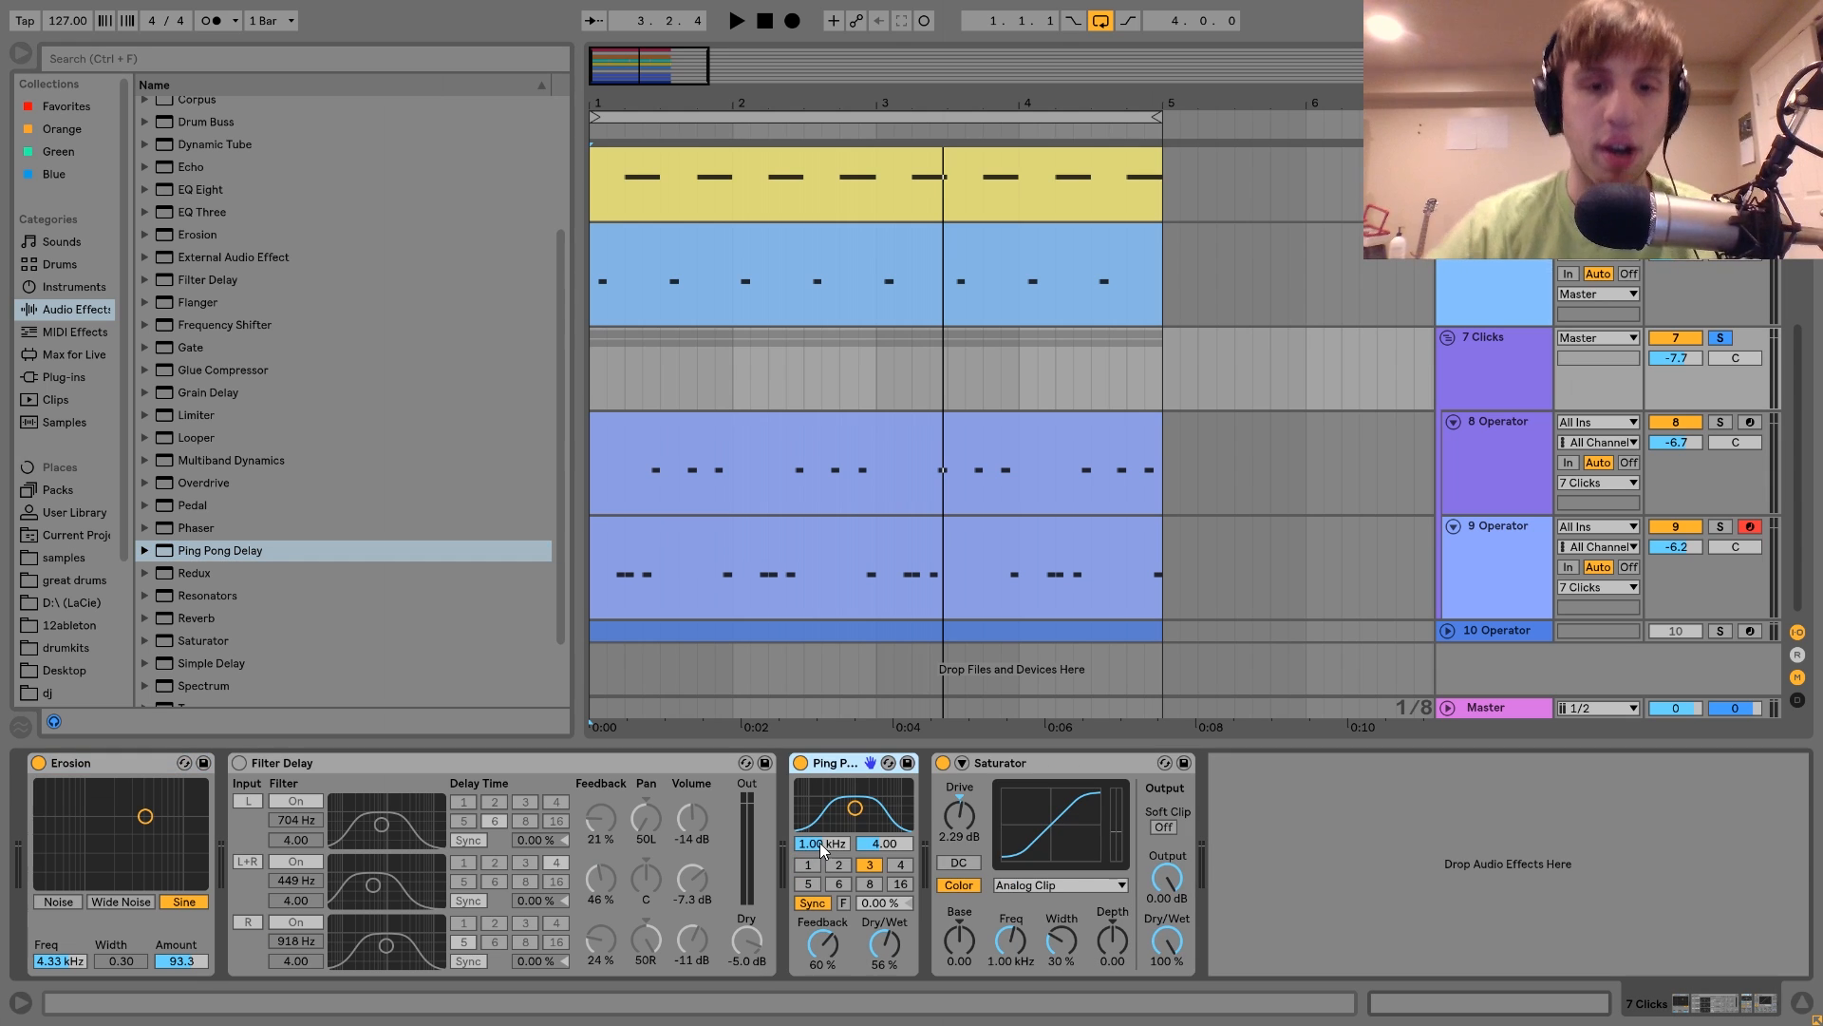
pyautogui.press('space')
pyautogui.moveTo(886, 948); pyautogui.dragTo(891, 981)
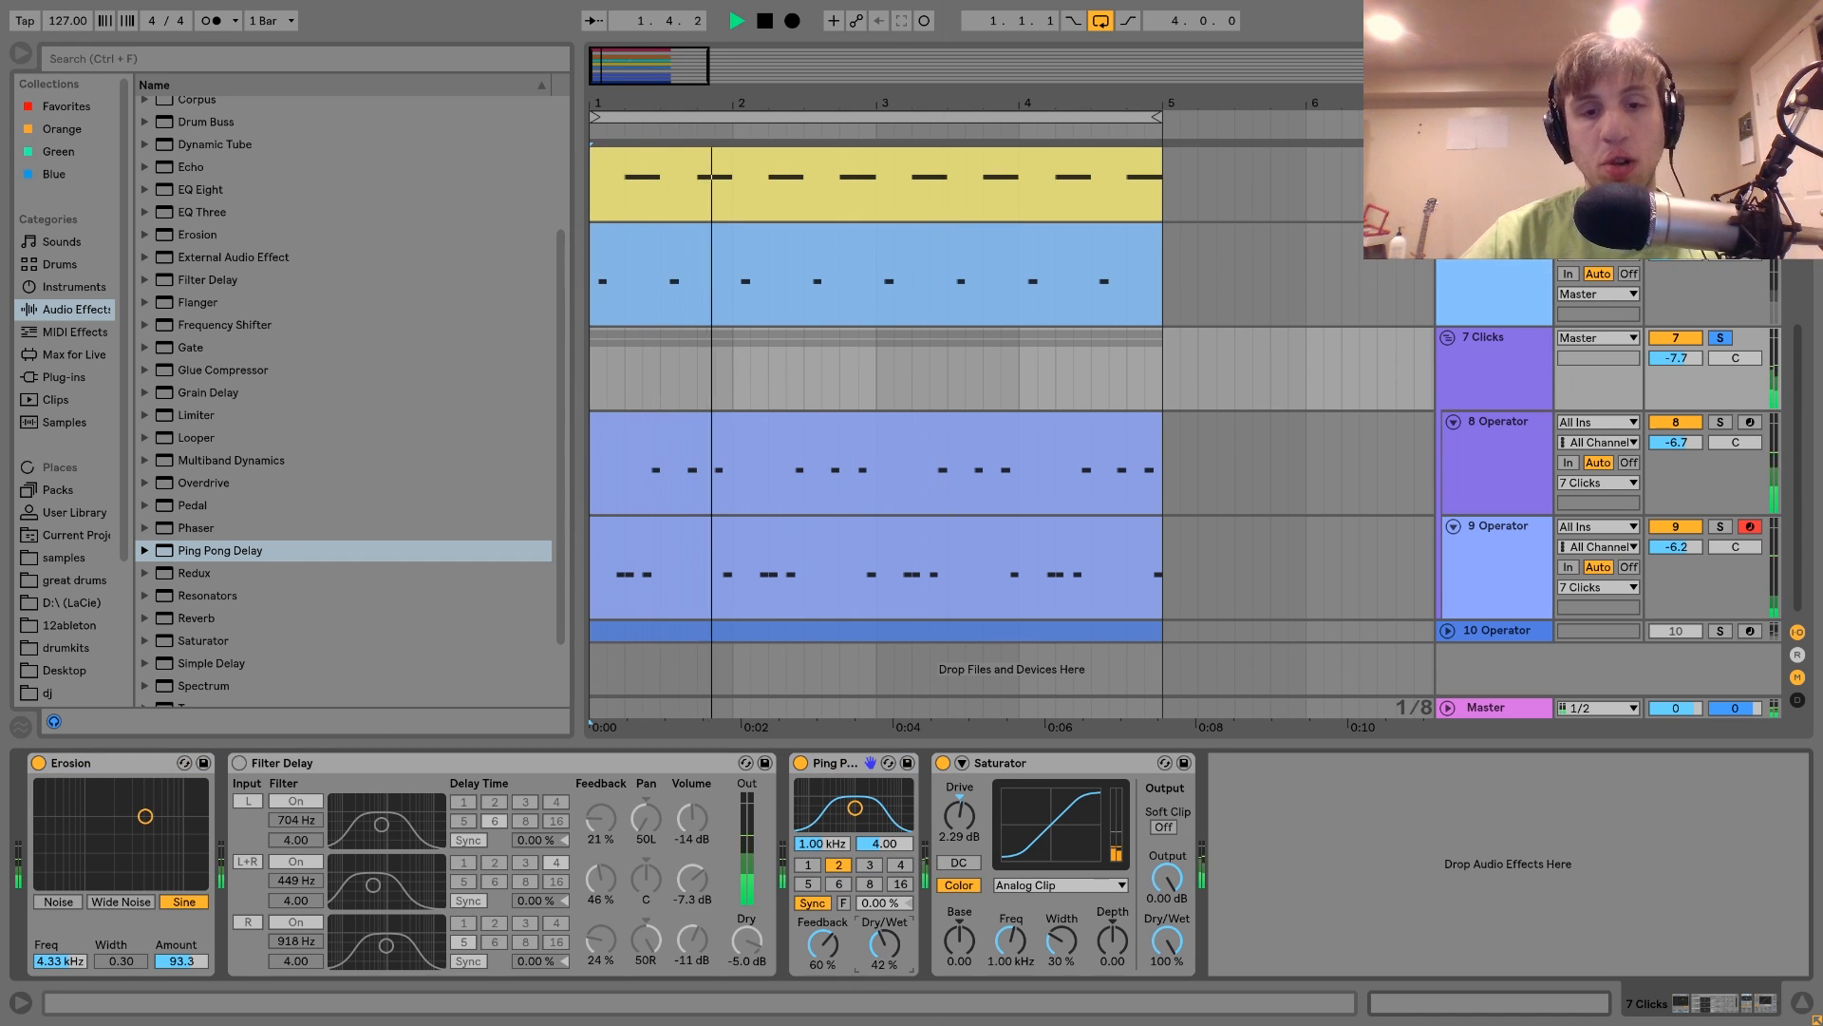
pyautogui.press('space')
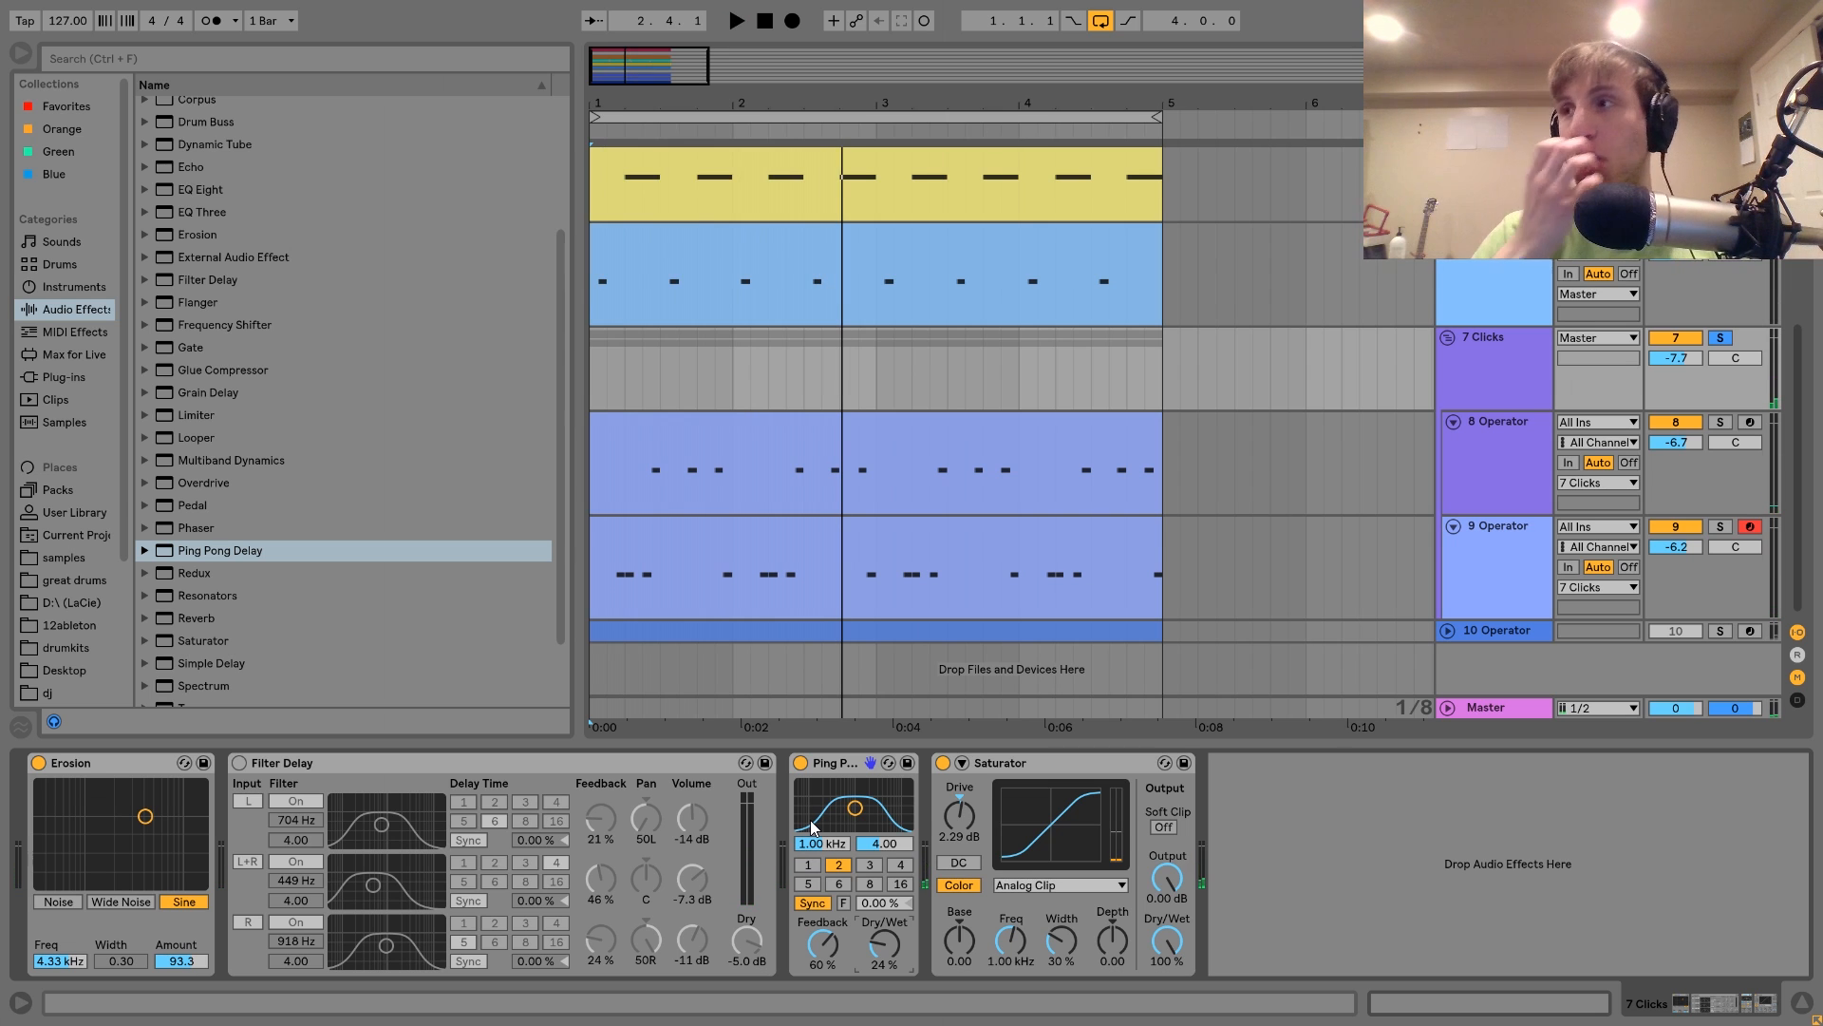
# Step: Re-enable Filter Delay in place of the Ping Pong Delay, audition the clicks and delete the Ping Pong Delay
pyautogui.click(801, 762)
pyautogui.click(238, 762)
pyautogui.press('space')
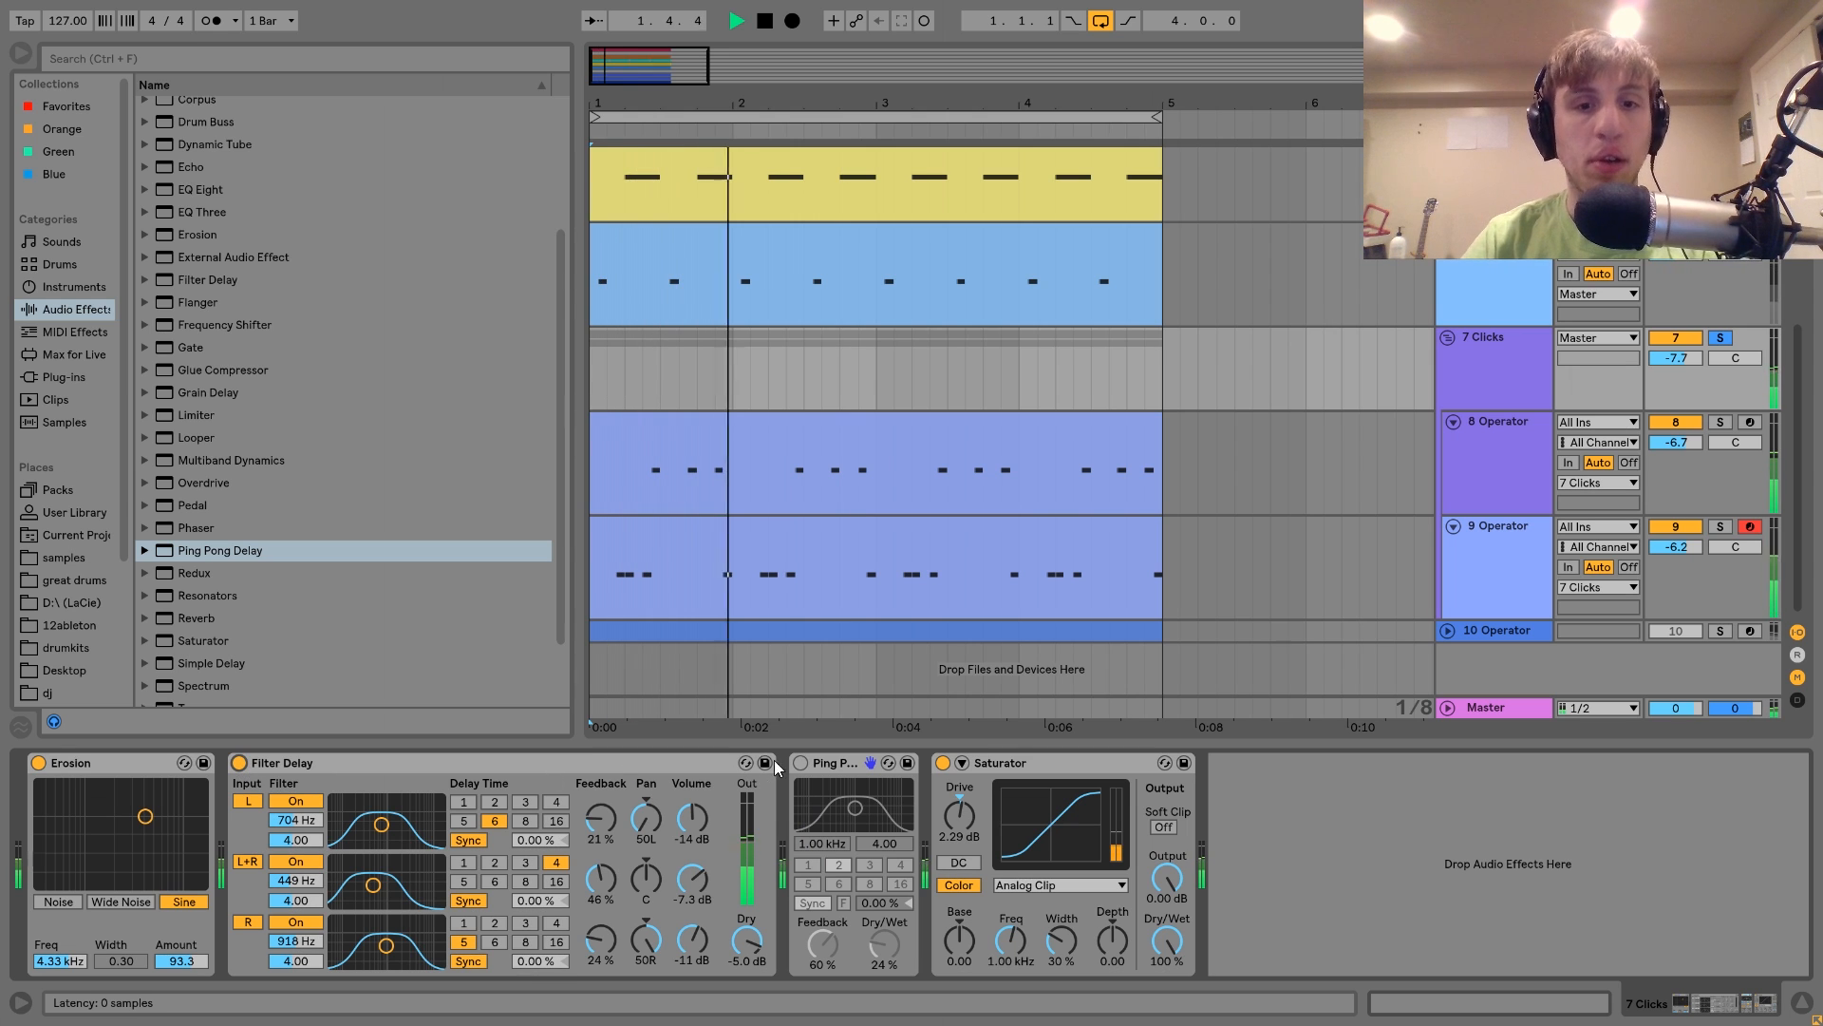
pyautogui.click(828, 764)
pyautogui.press('Delete')
pyautogui.press('space')
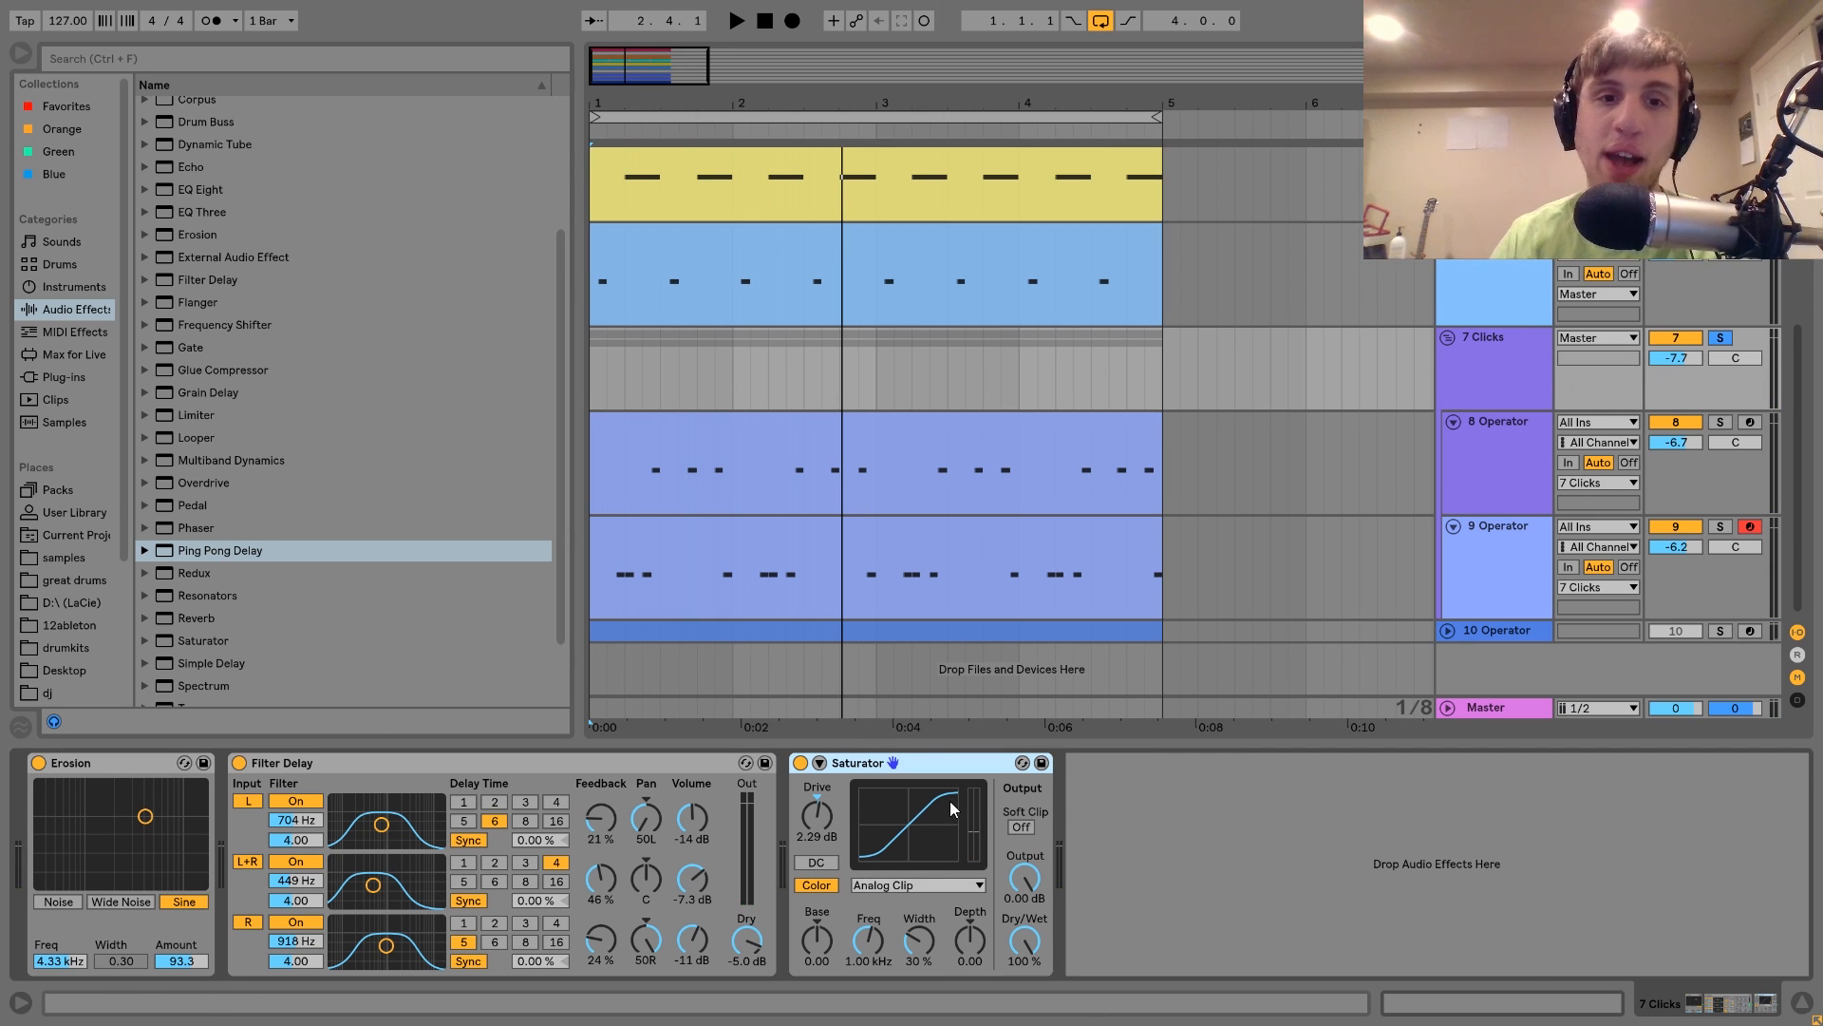
# Step: Unsolo the 7 Clicks group and audition the full beat from the start
pyautogui.click(1719, 339)
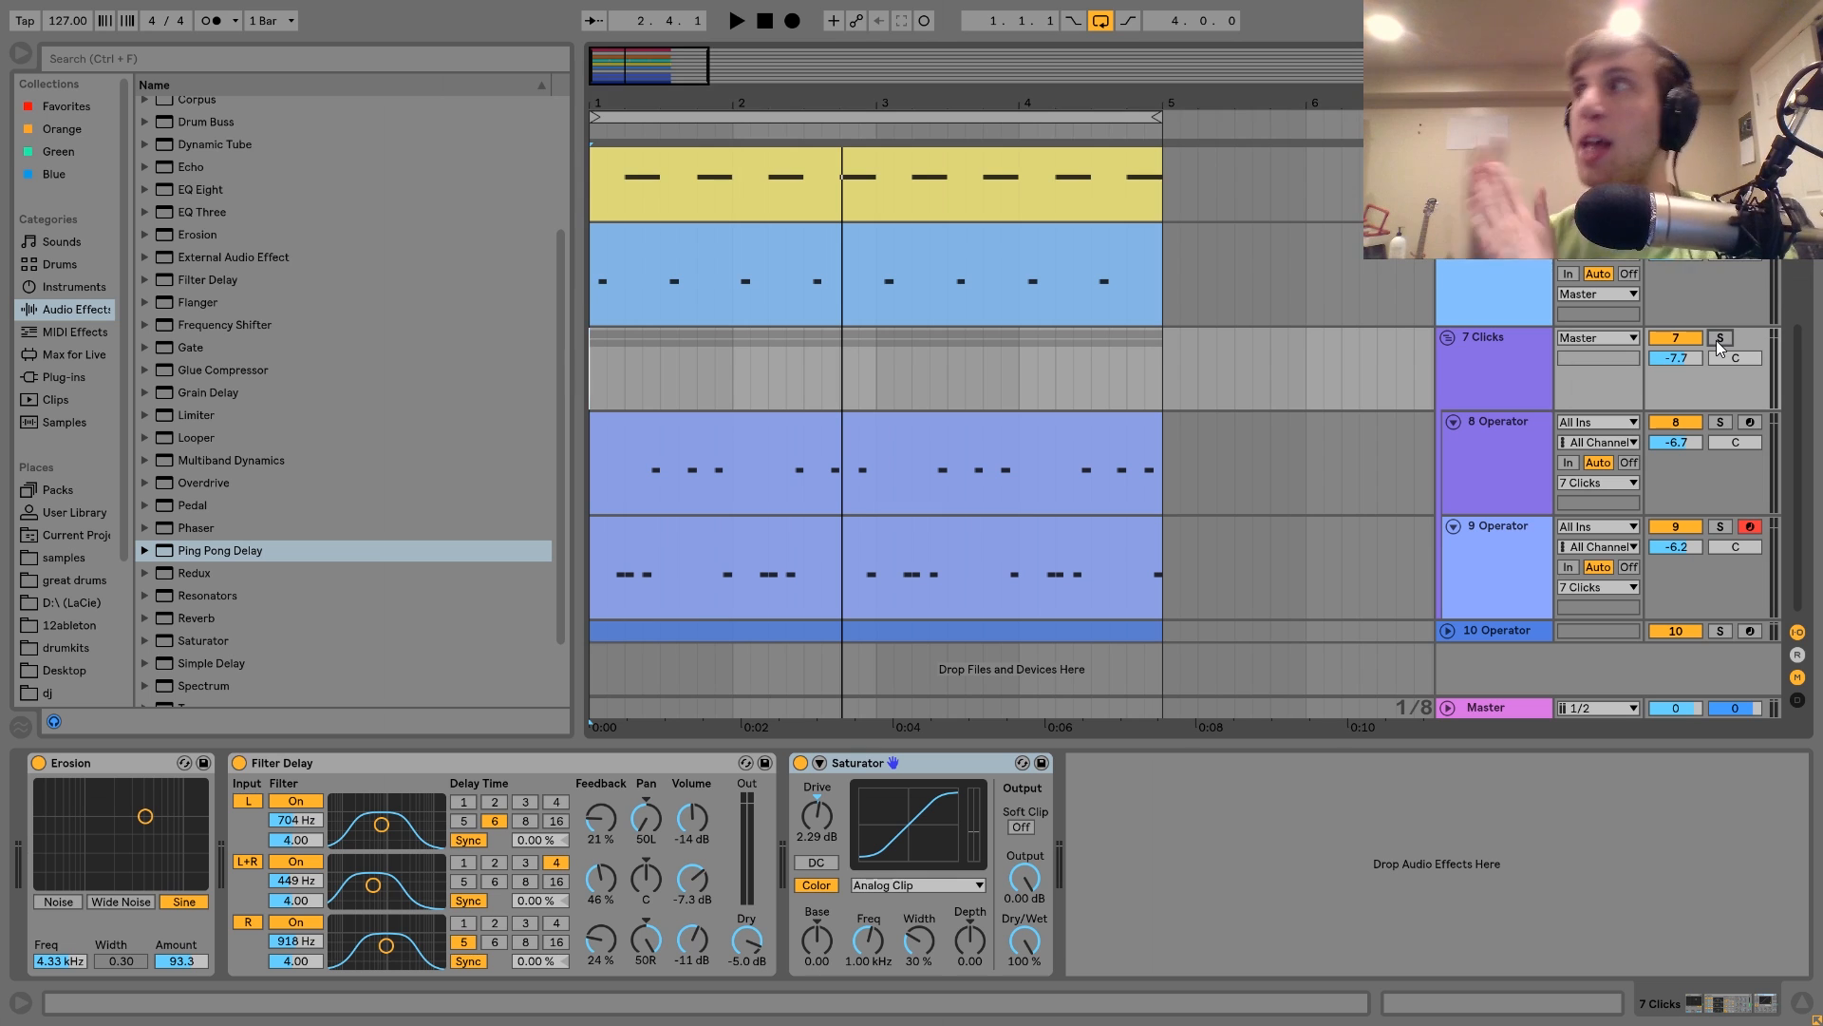
pyautogui.press('space')
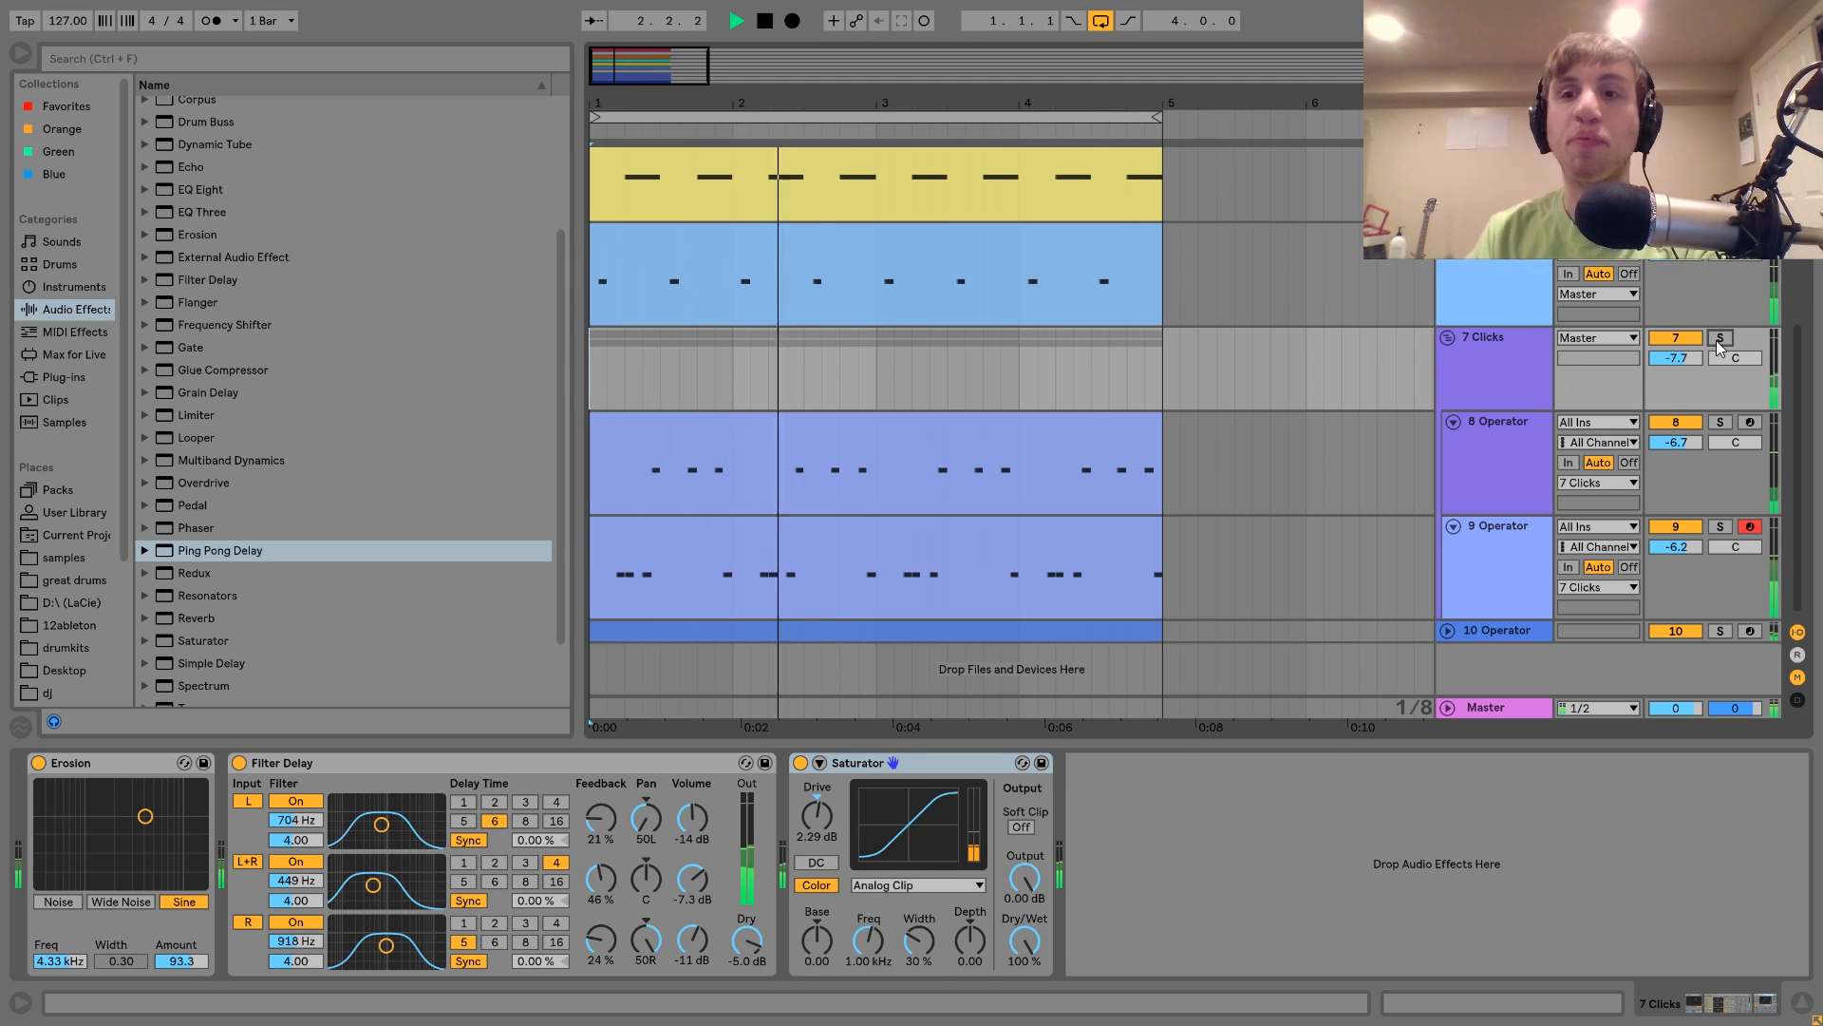
pyautogui.press('space')
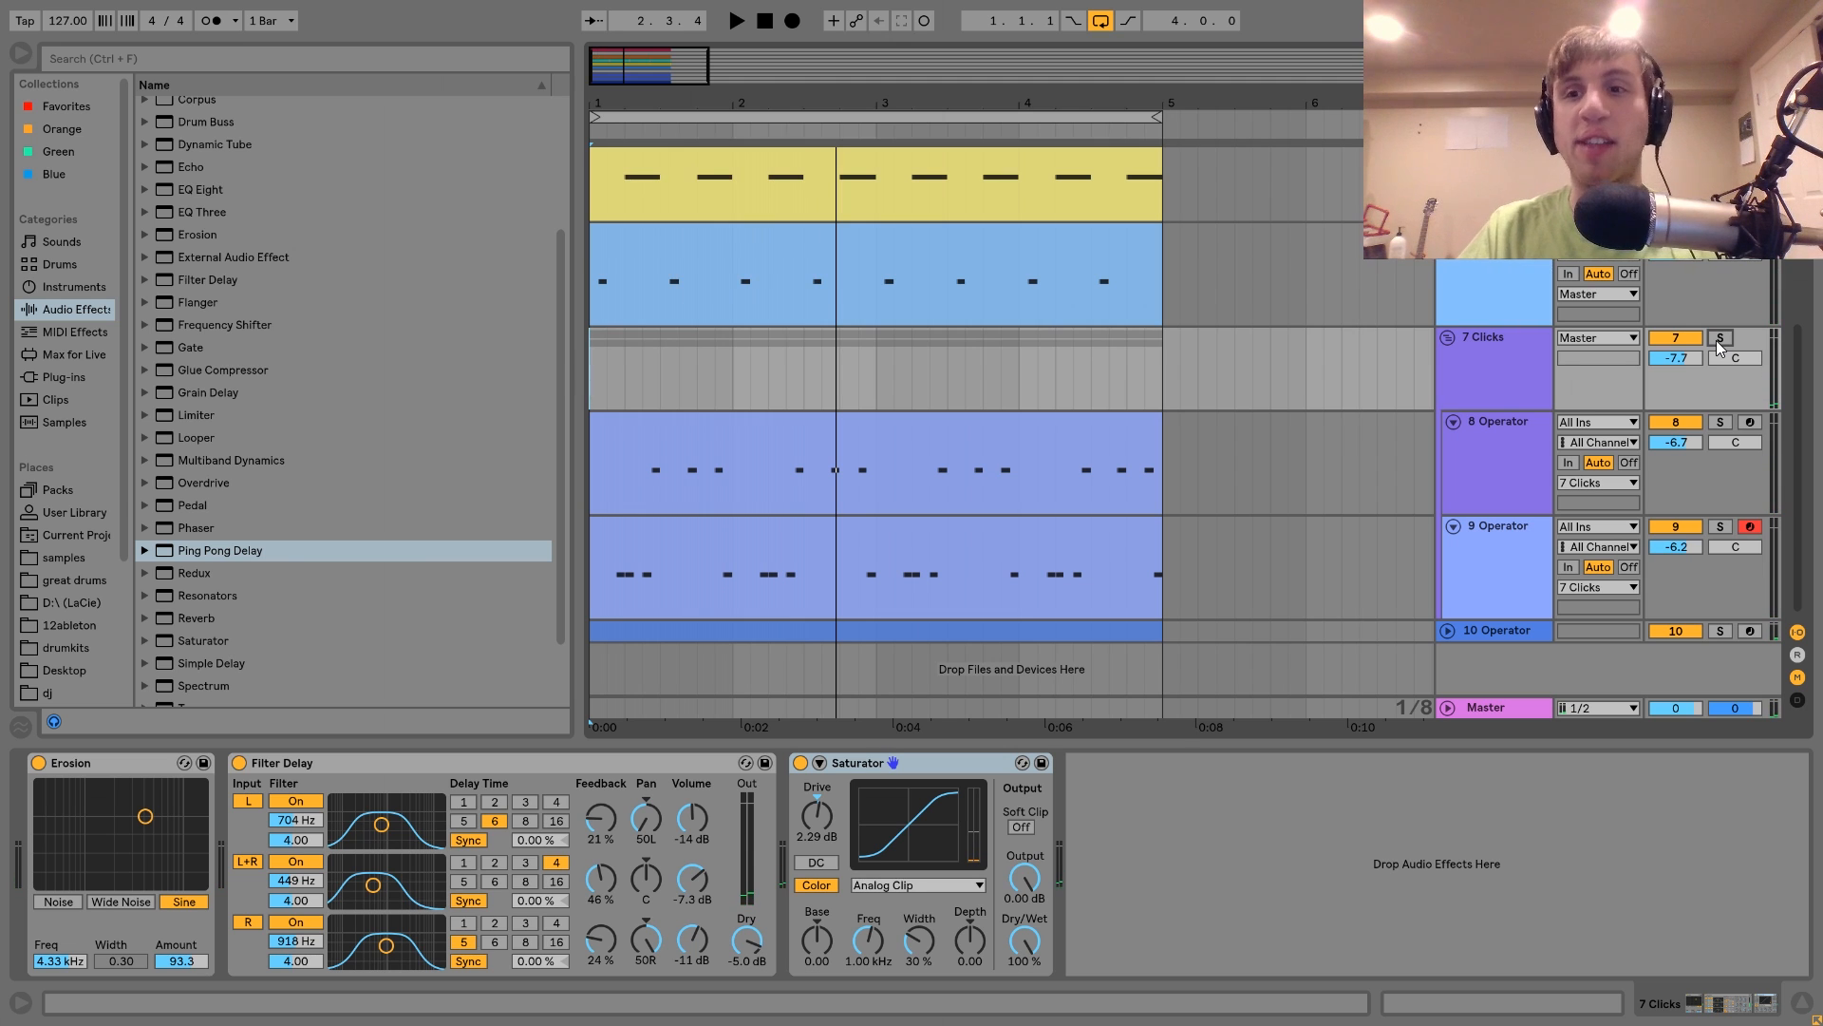
# Step: Solo the 7 Clicks group and compare its sound with the Saturator bypassed and enabled
pyautogui.click(1719, 338)
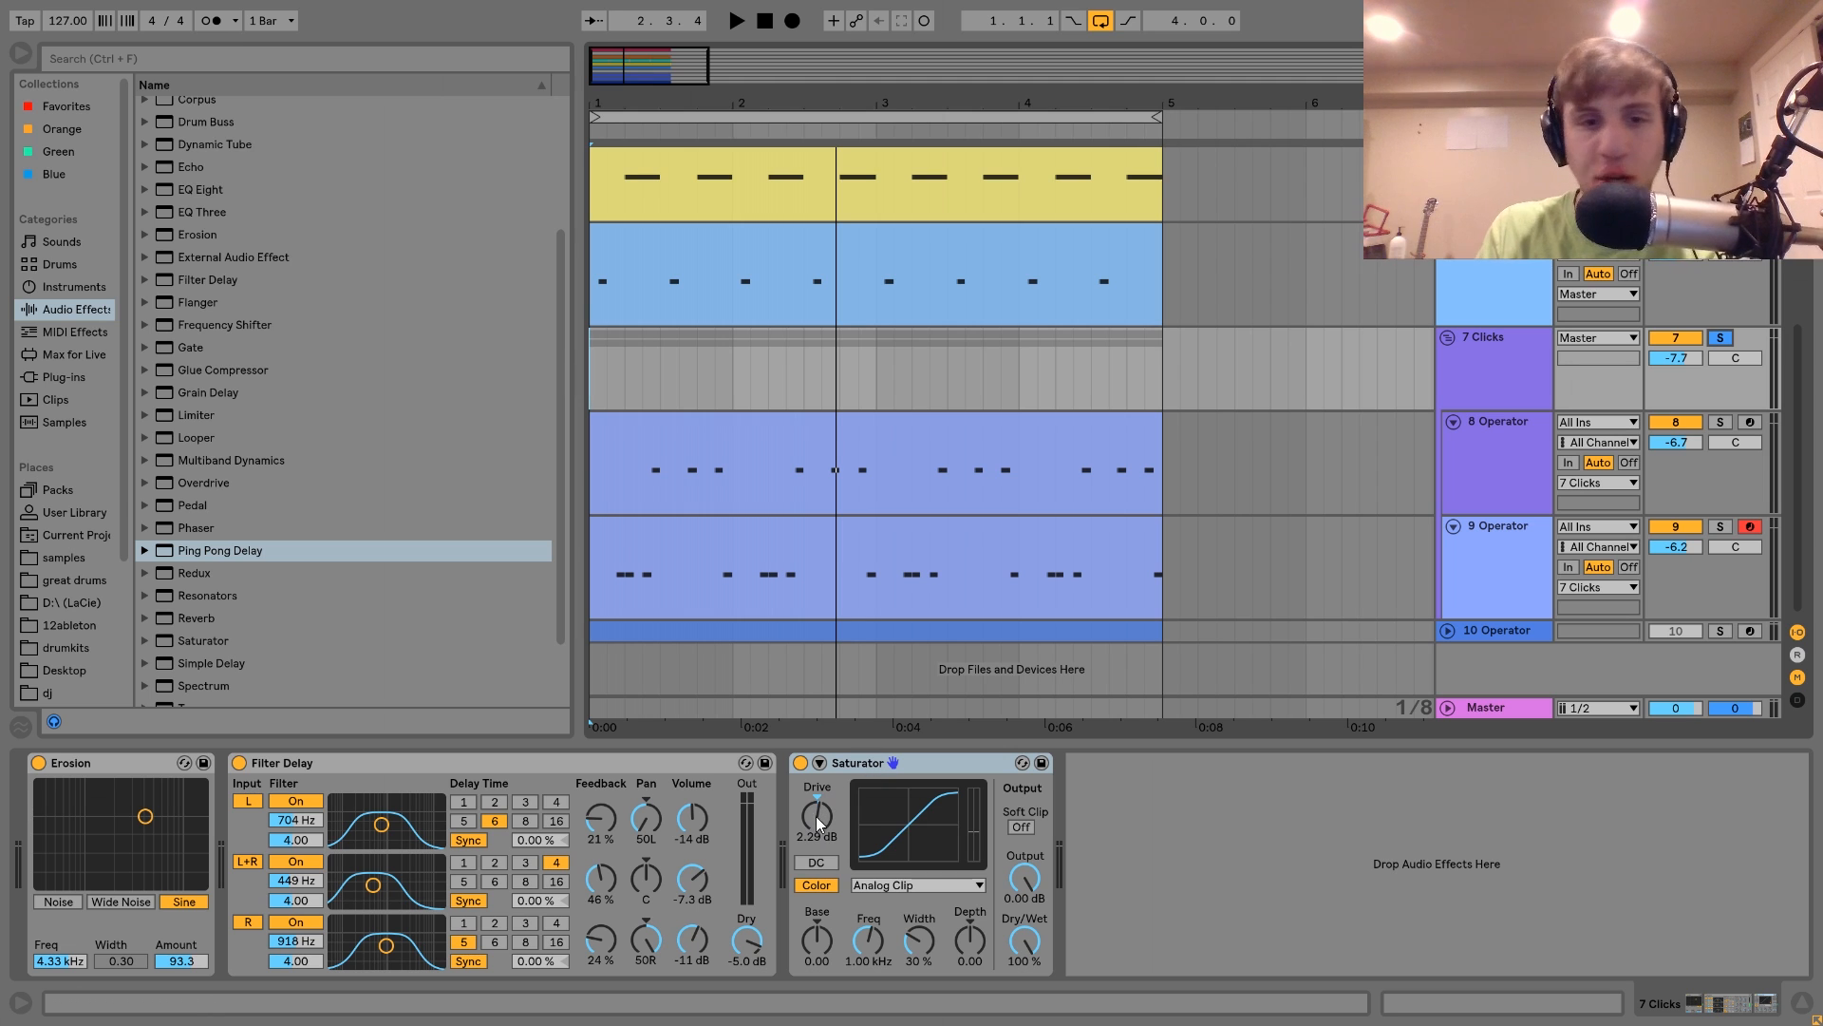
pyautogui.click(800, 763)
pyautogui.press('space')
pyautogui.click(801, 763)
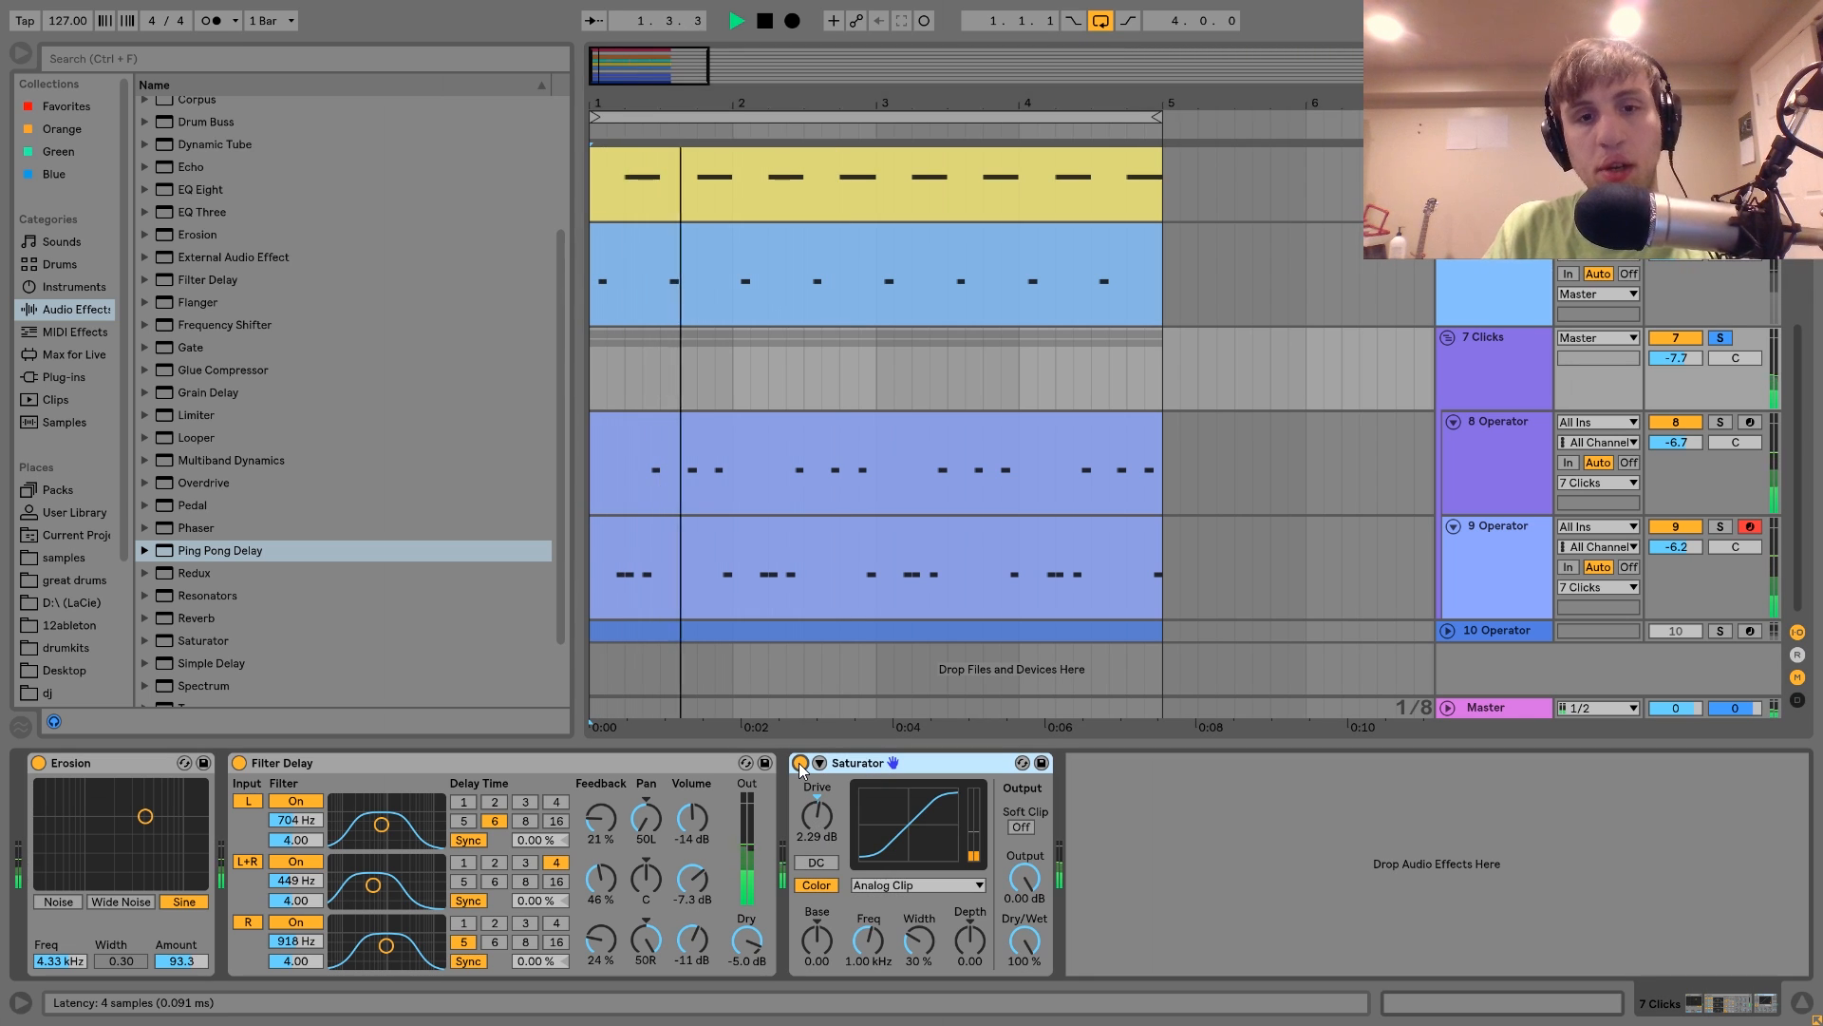
pyautogui.press('space')
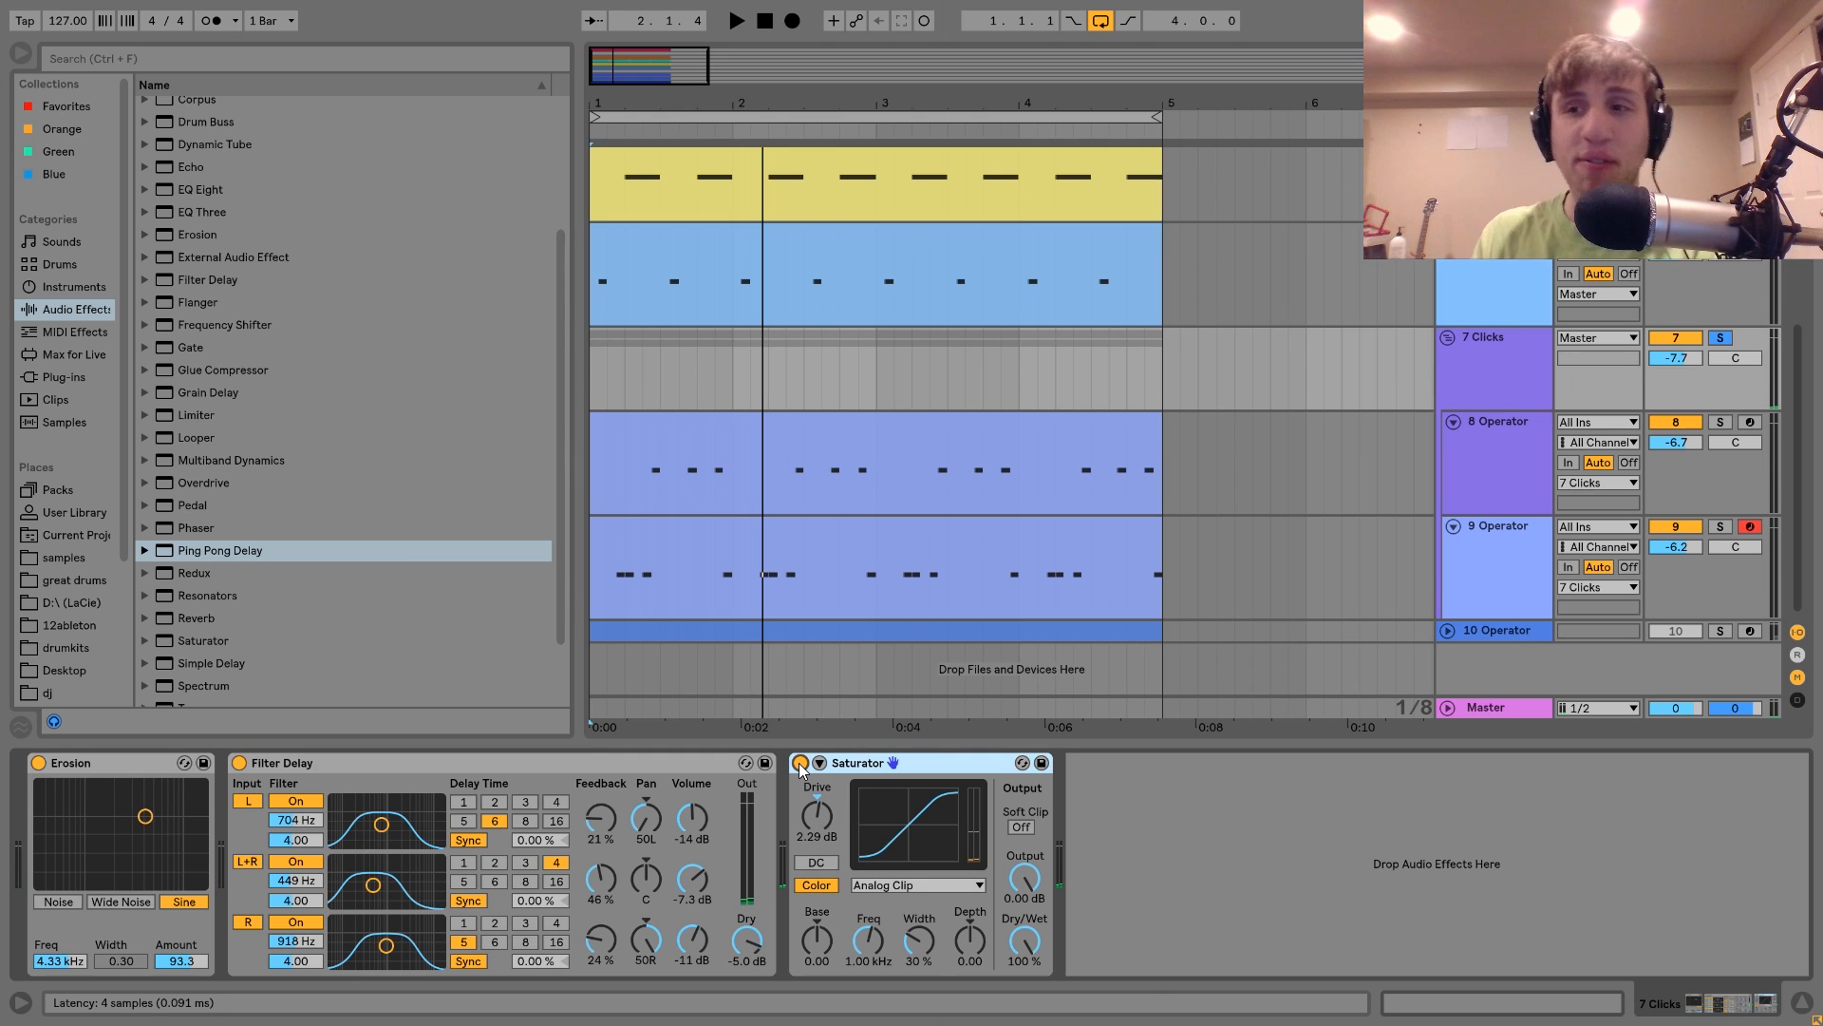
# Step: Unfold and solo the 10 Operator track, audition its clip from the start and examine its Operator device and effects chain
pyautogui.click(1487, 635)
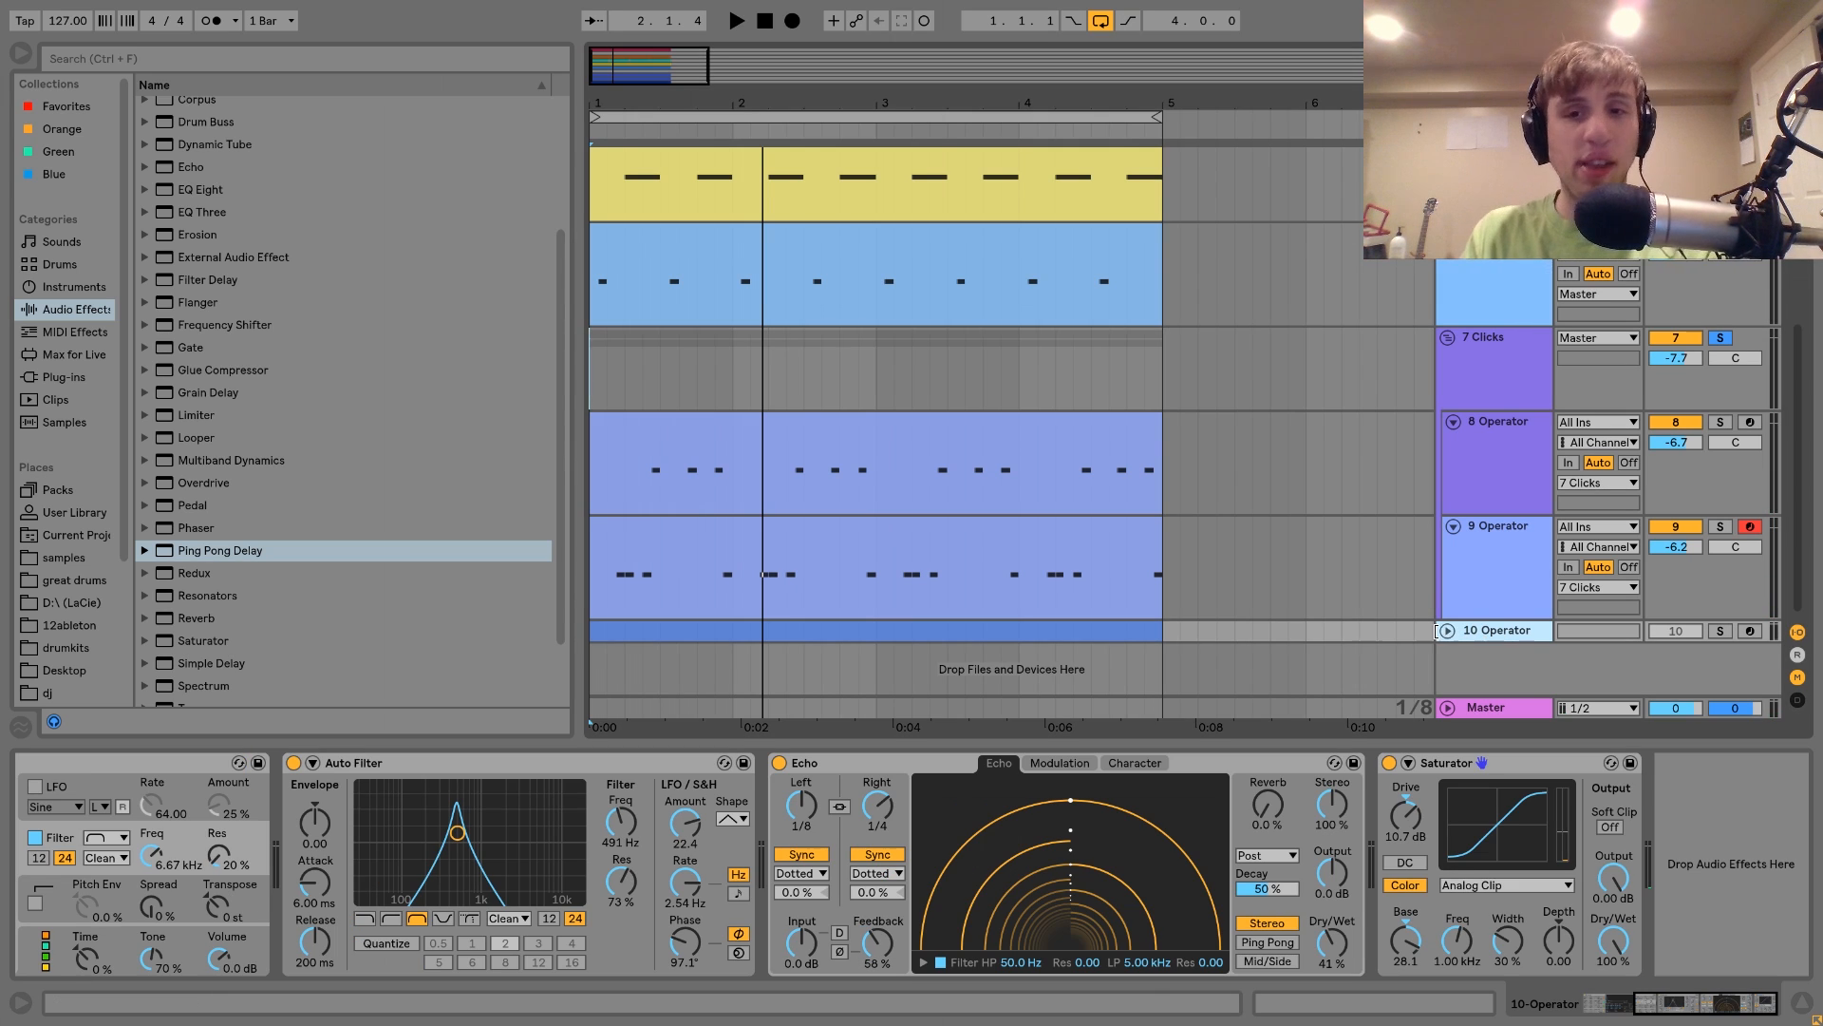
pyautogui.click(1446, 629)
pyautogui.click(1720, 602)
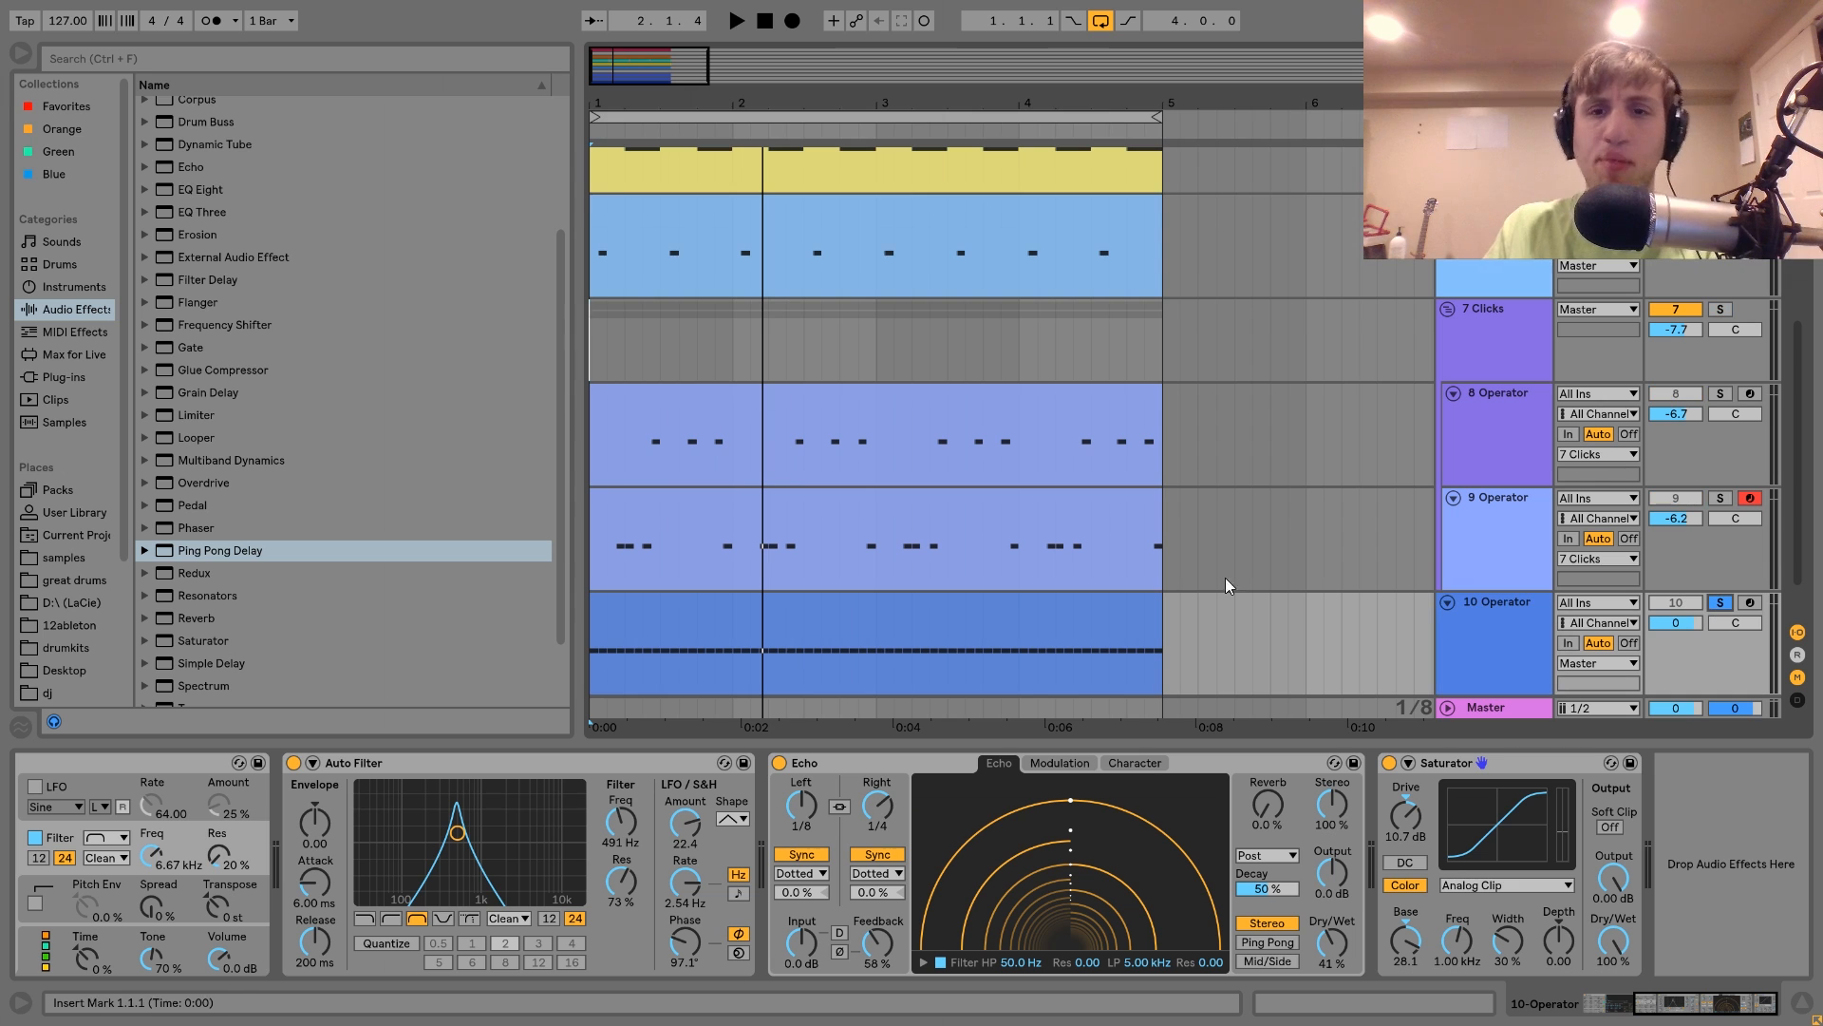
pyautogui.click(1071, 617)
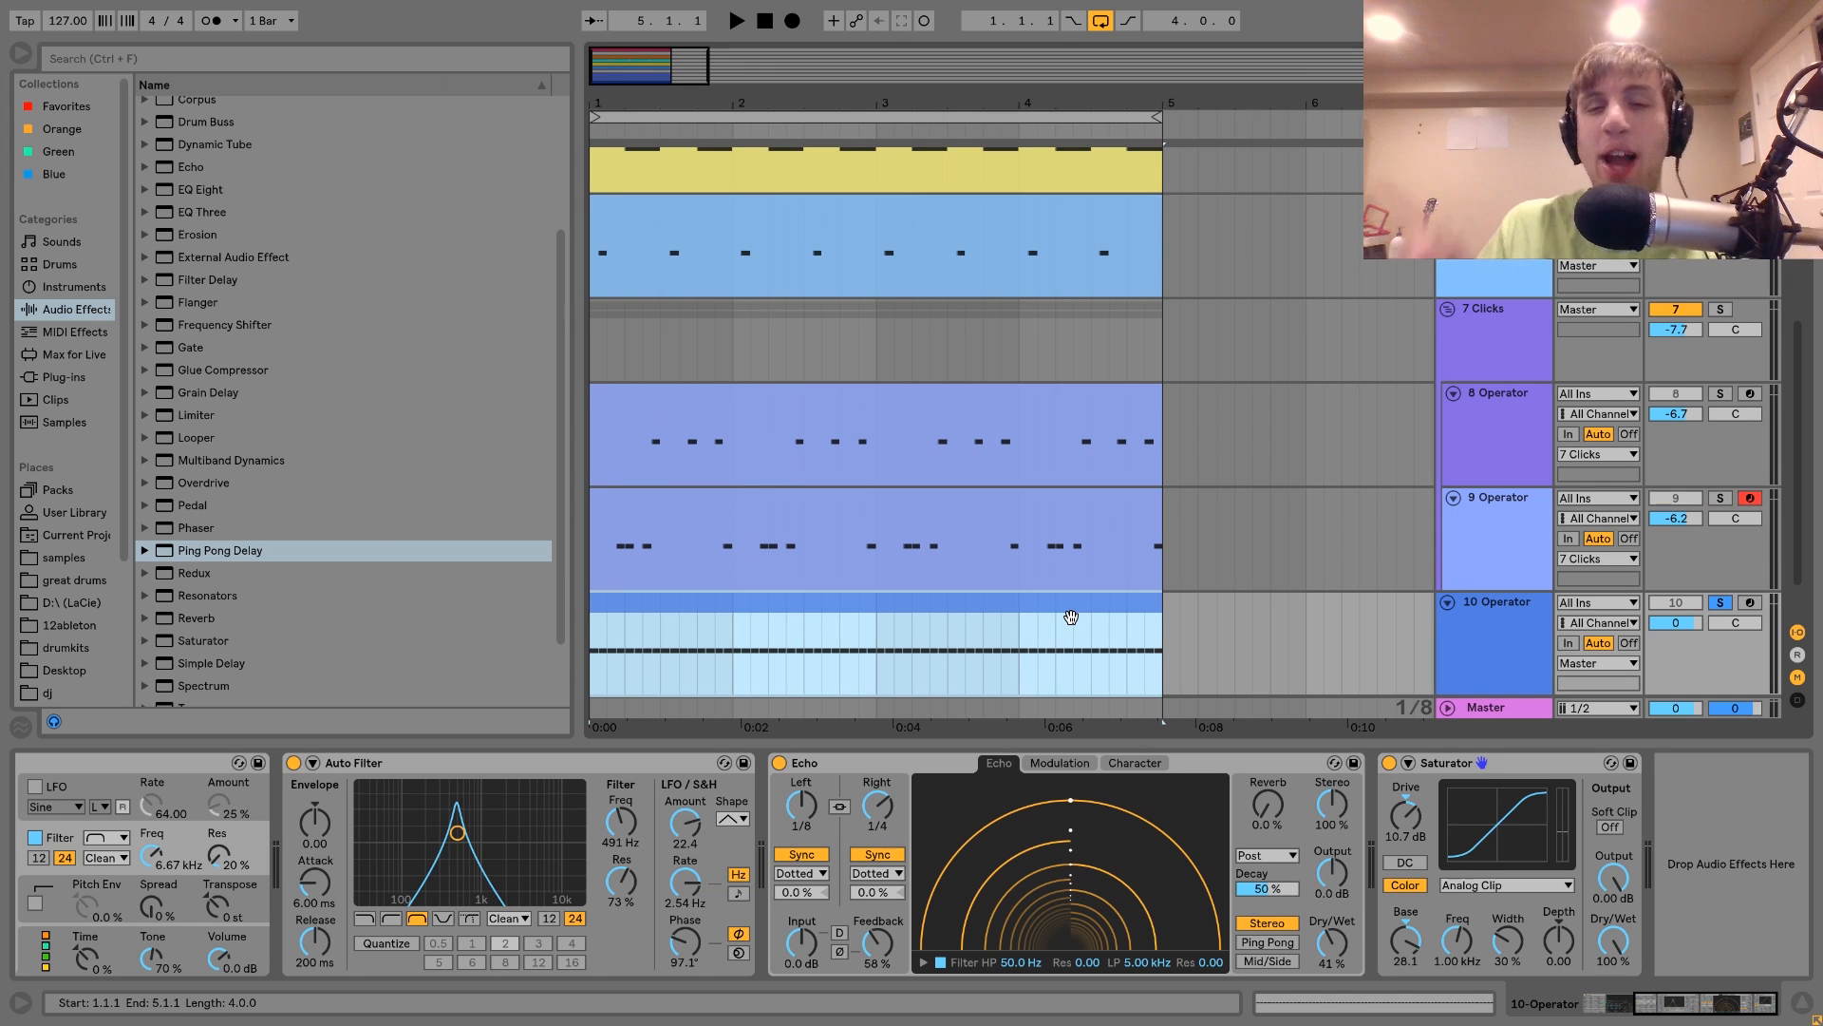
pyautogui.press('space')
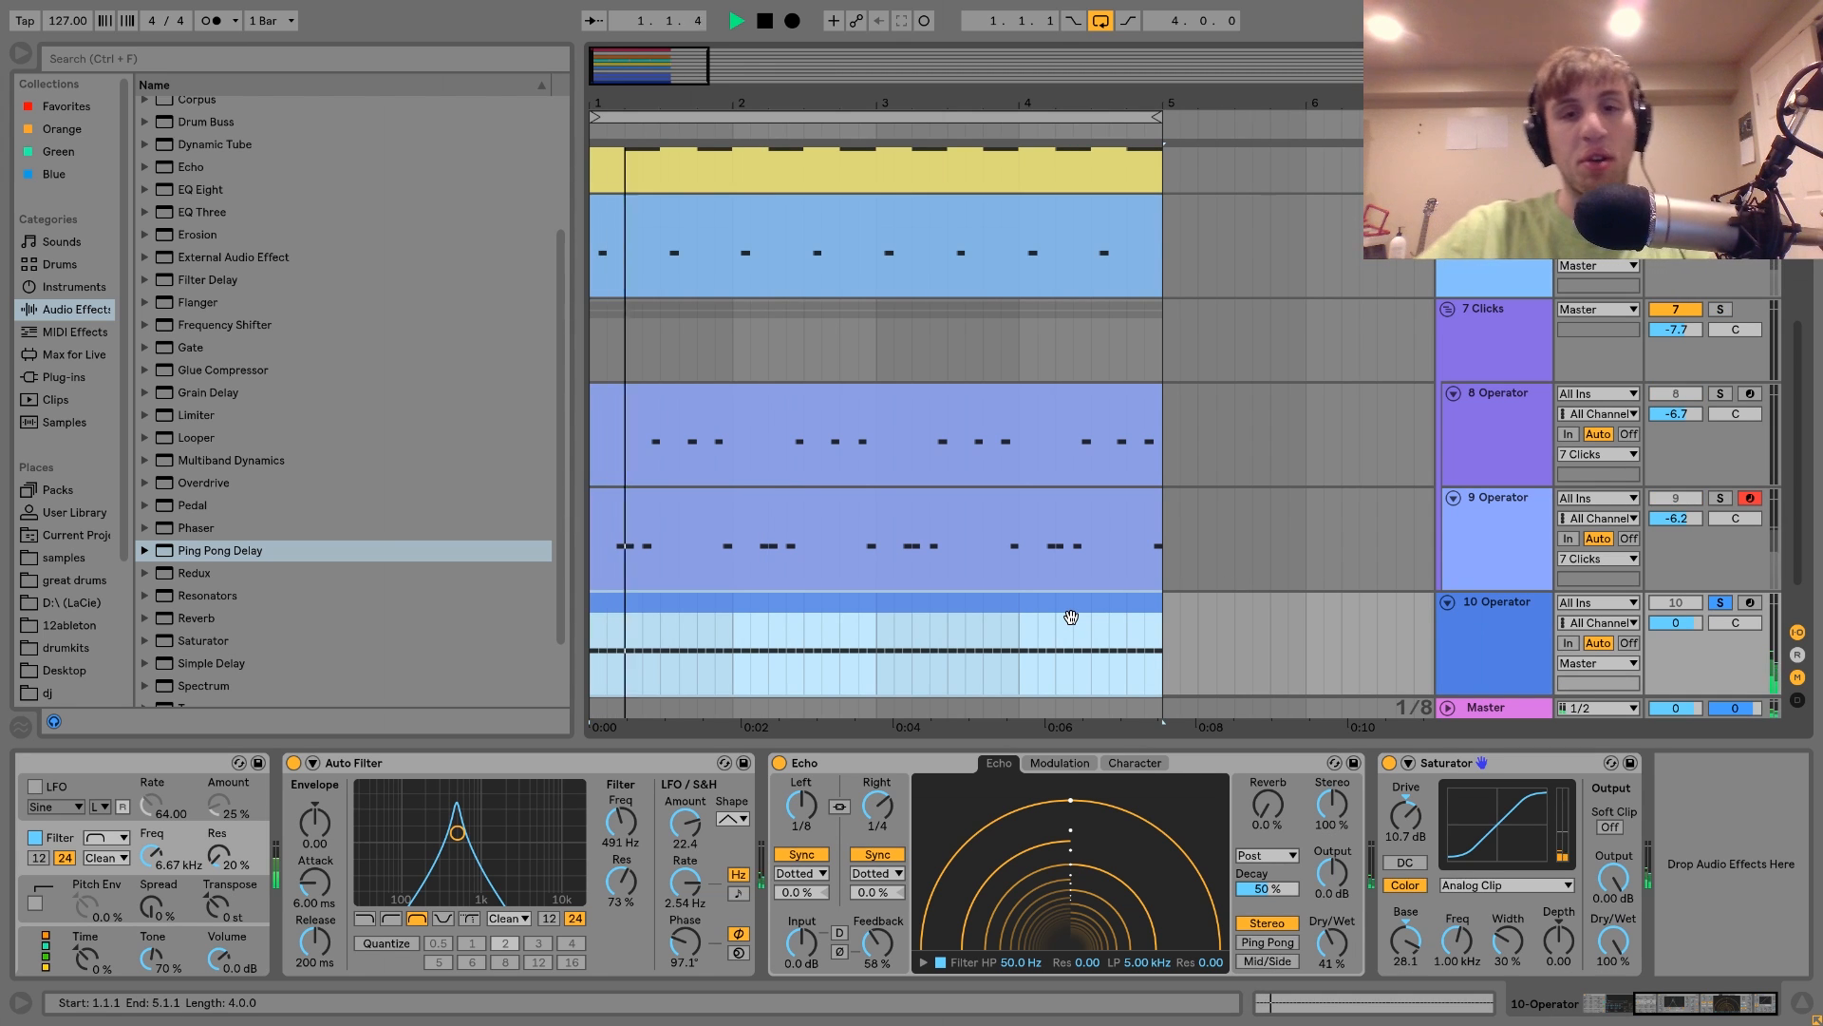
pyautogui.scroll(5, 1143, 836)
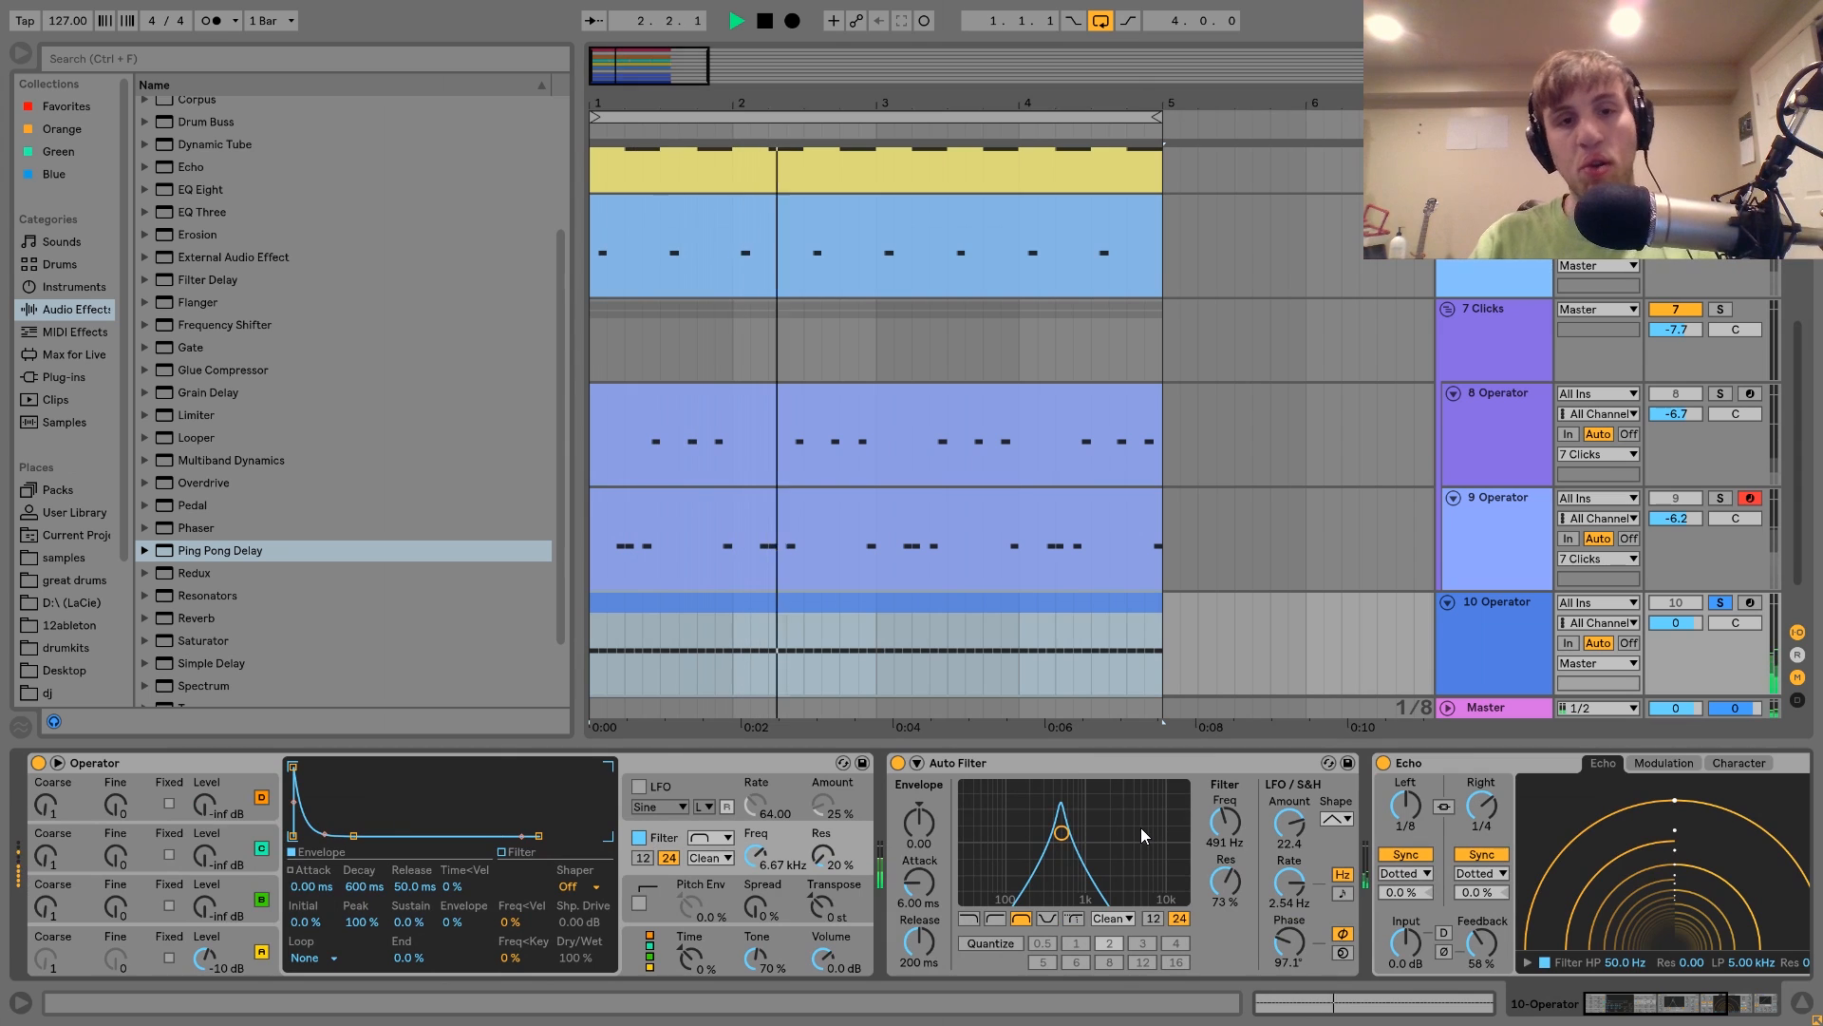
# Step: Unsolo the 10 Operator track and audition the full beat from the start
pyautogui.press('space')
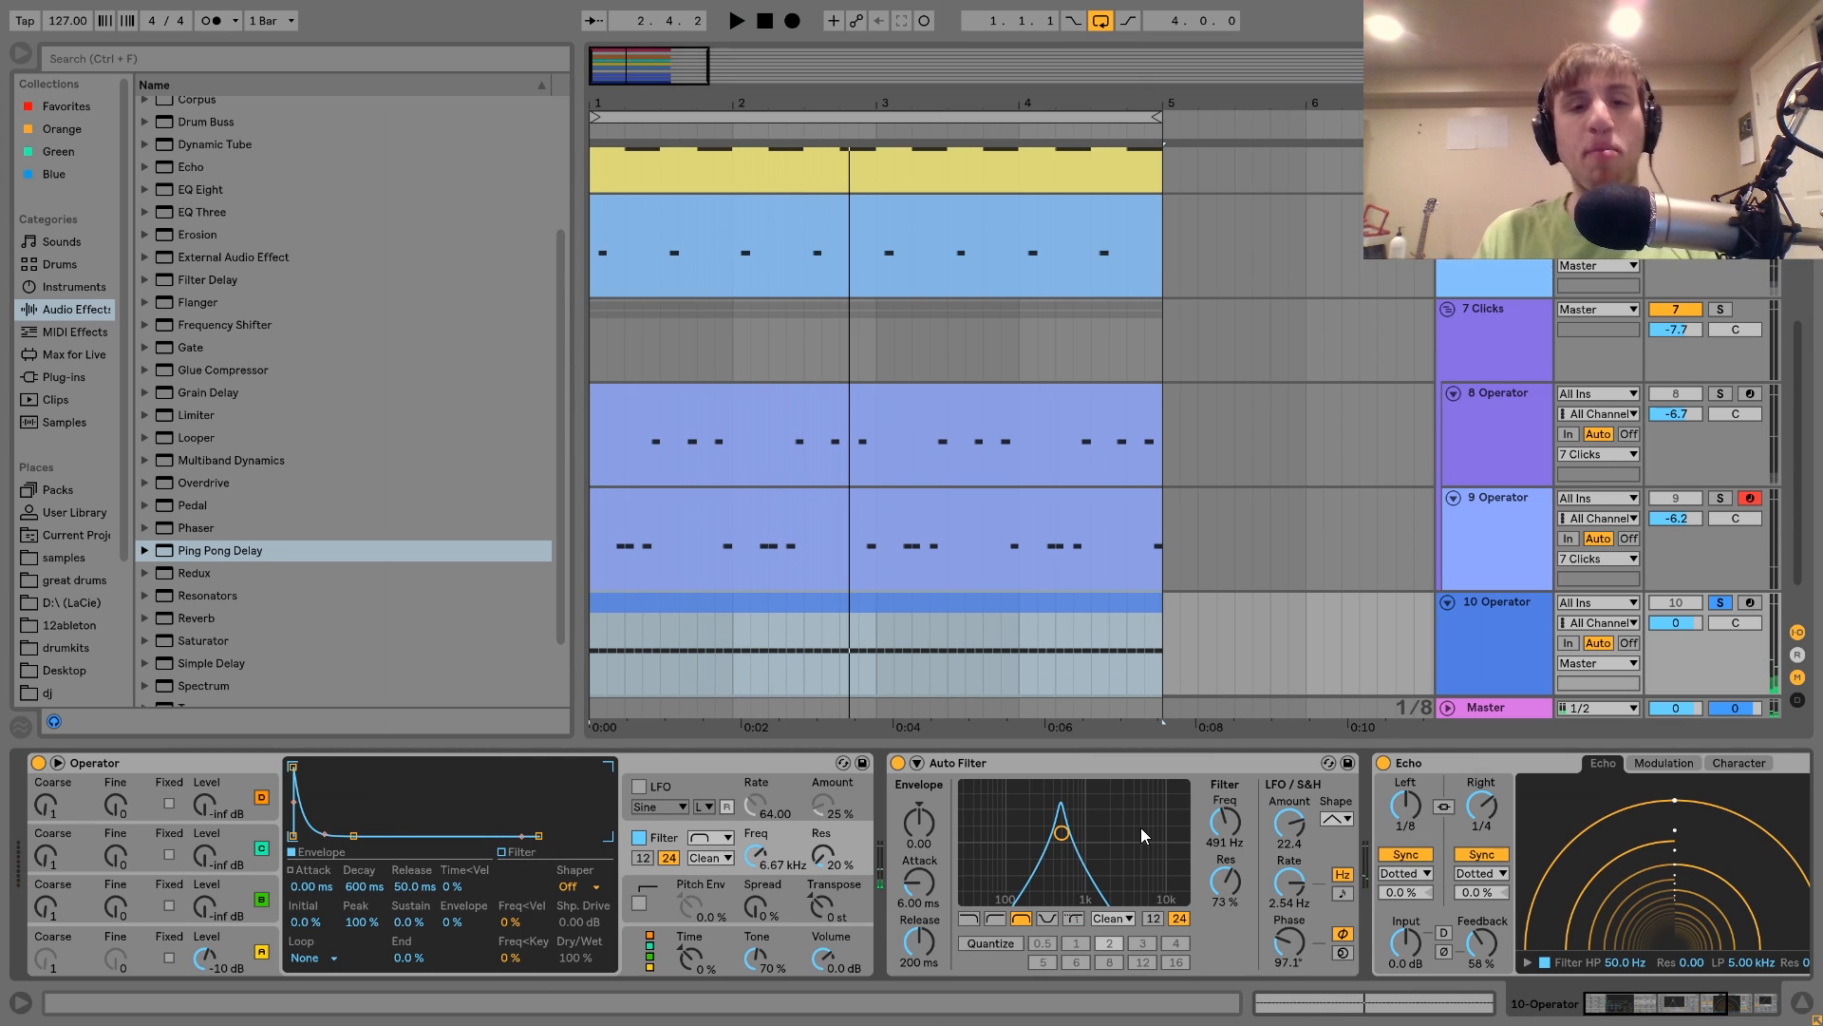
pyautogui.click(1721, 604)
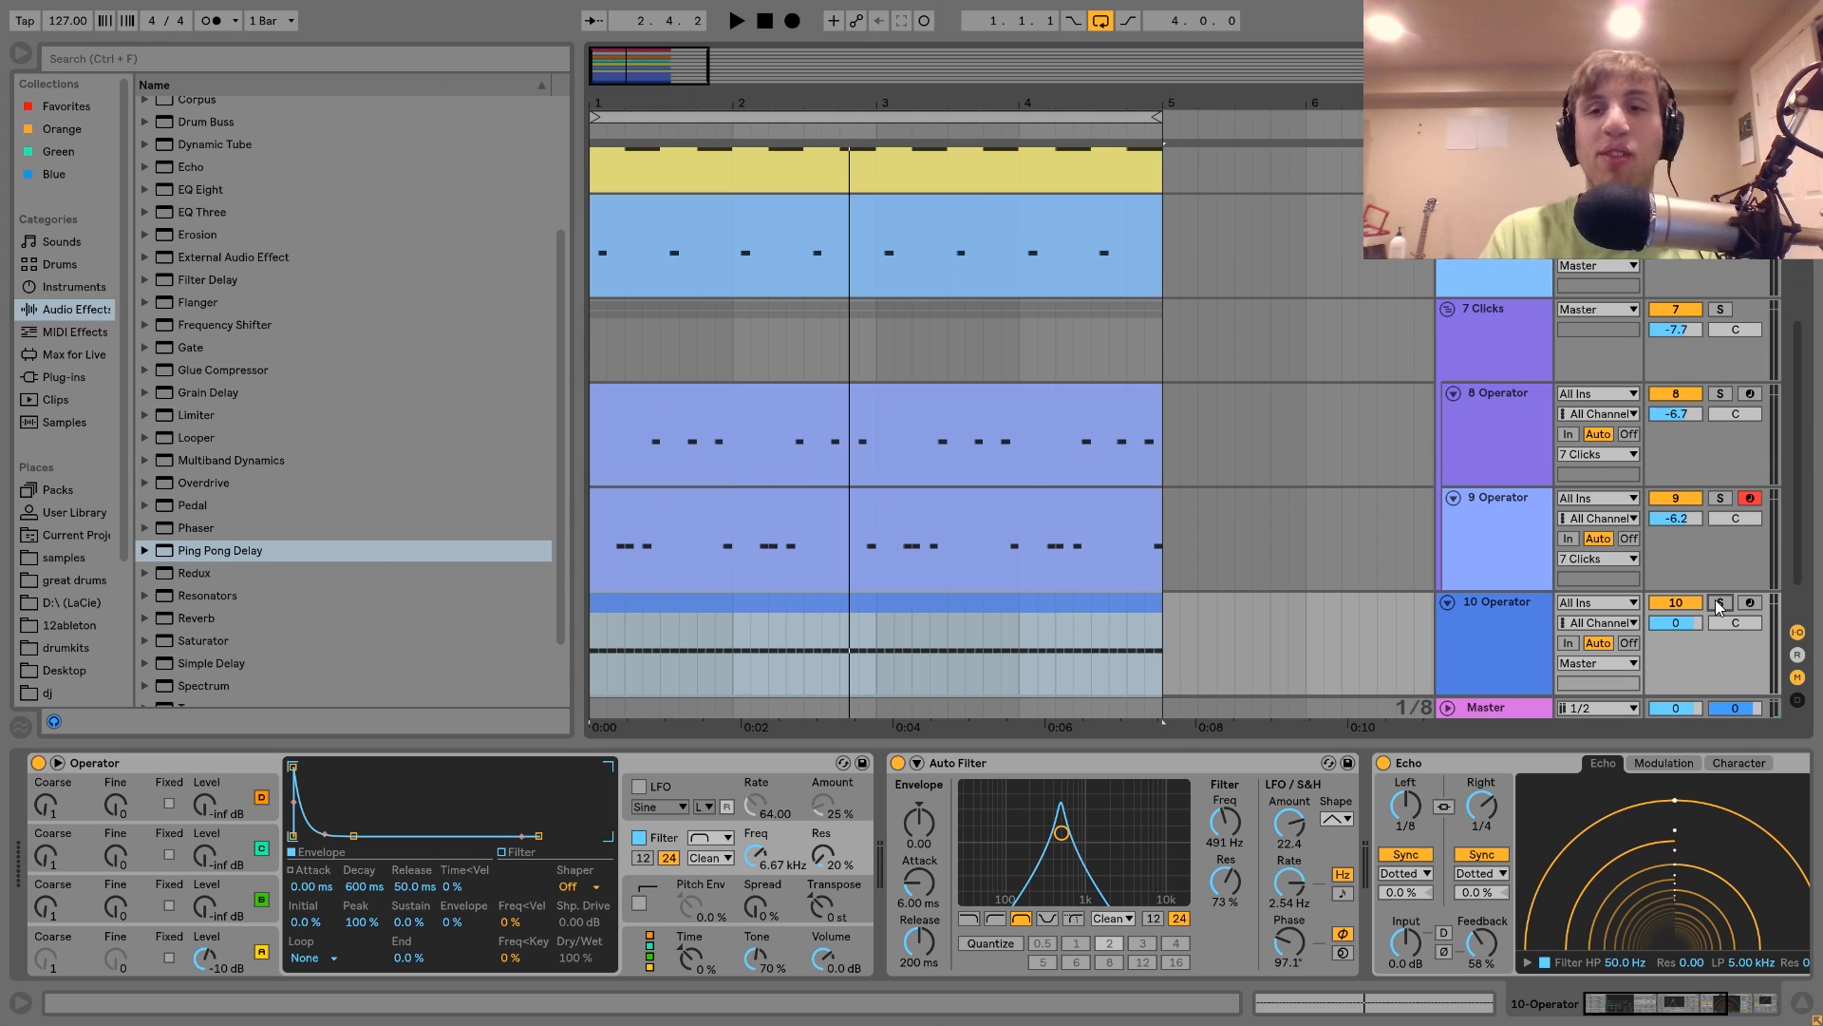
pyautogui.press('space')
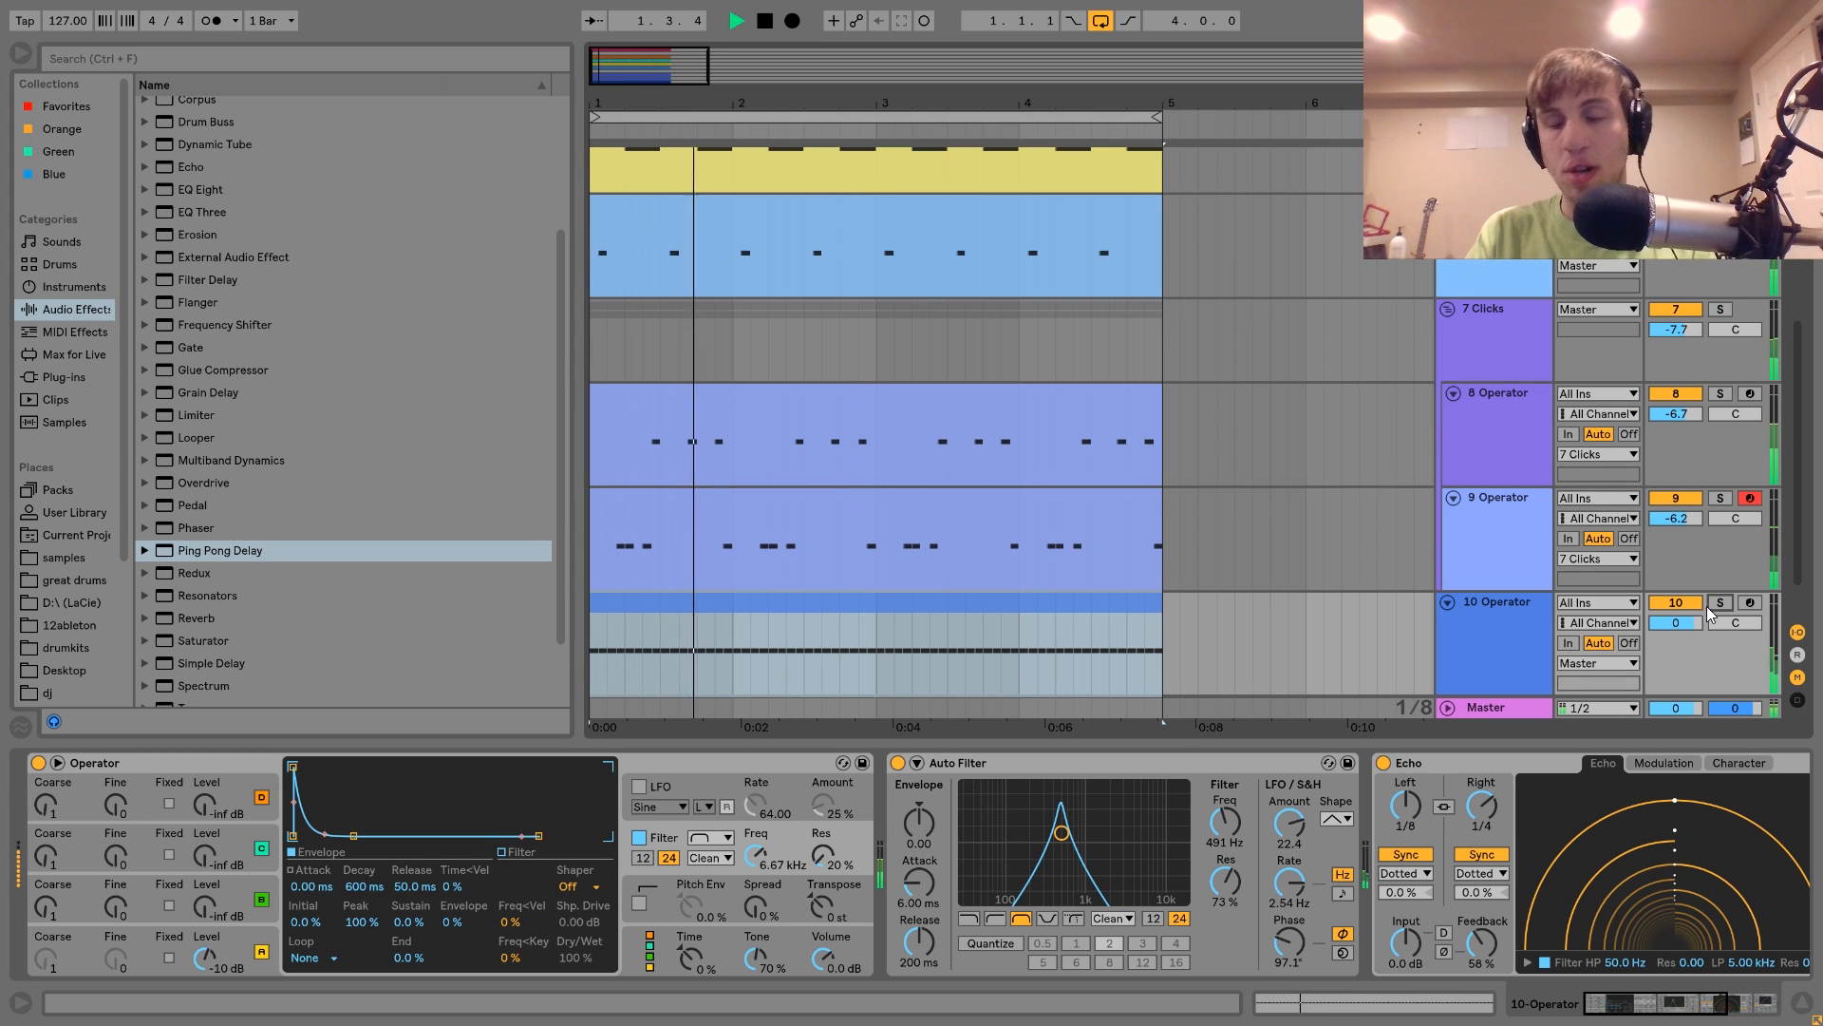
pyautogui.press('space')
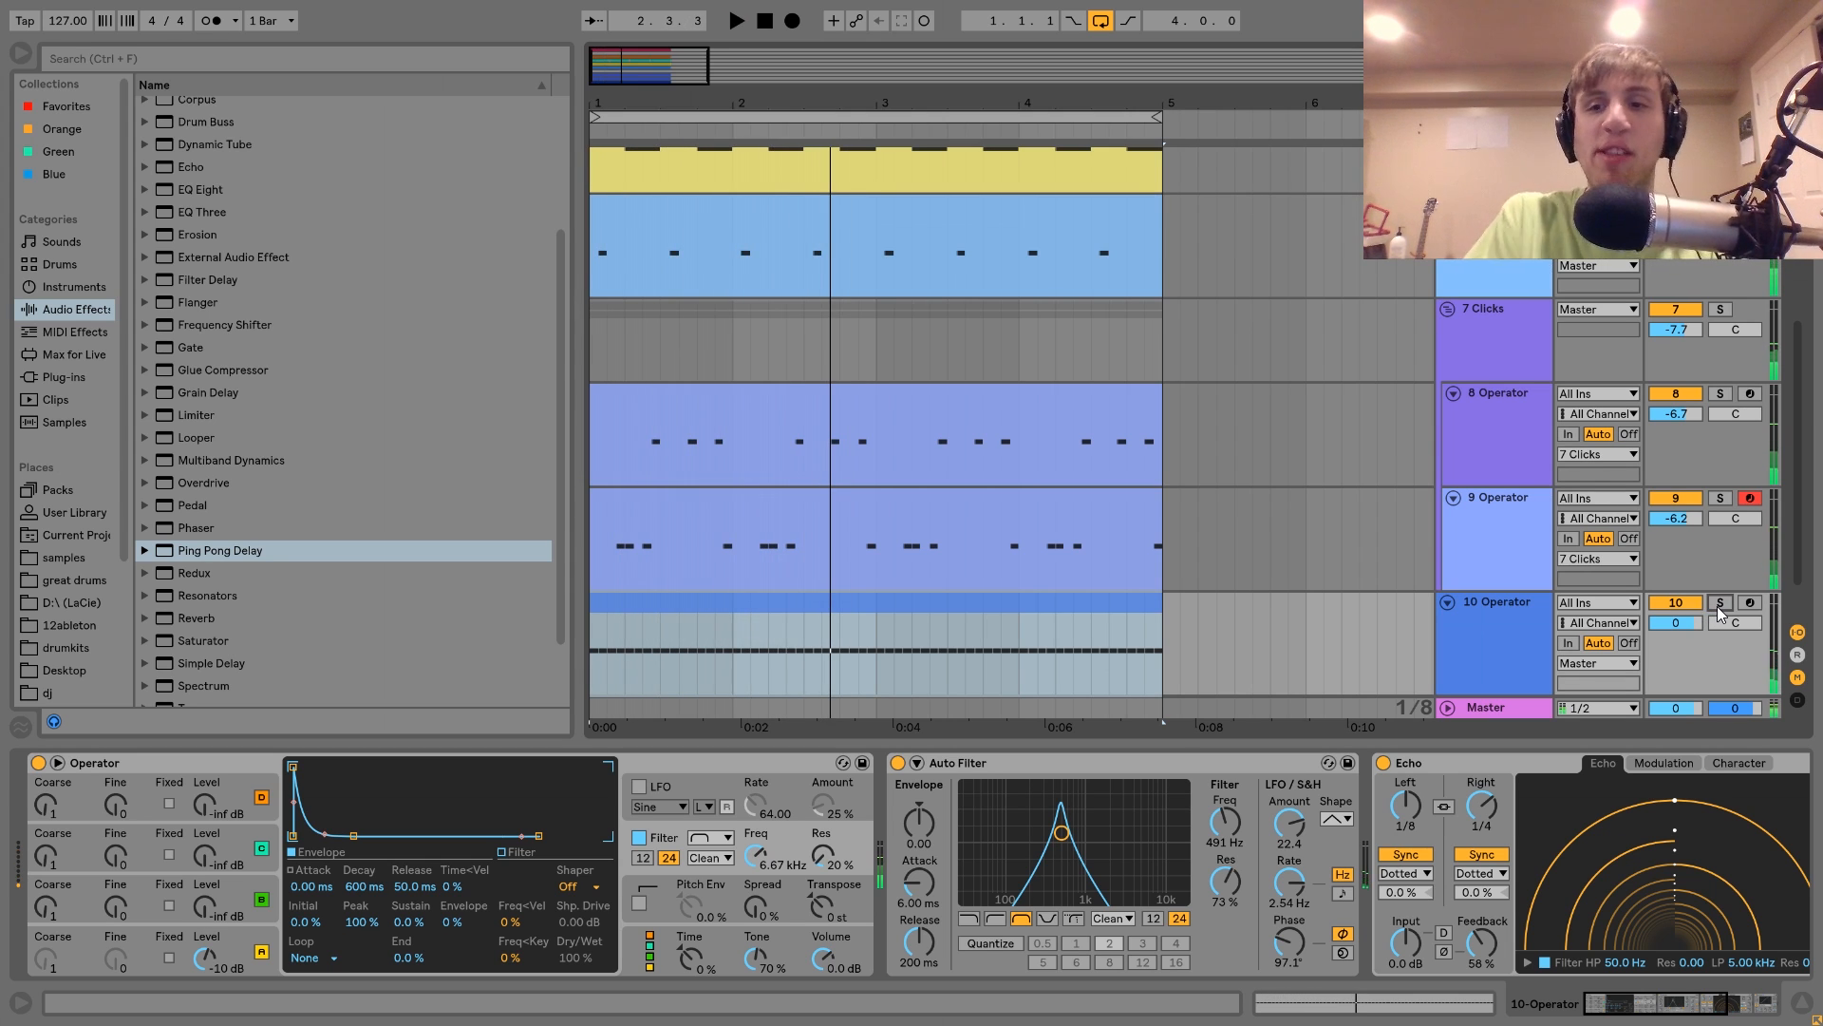
# Step: Compare the 10 Operator track soloed against the full beat and leave it unsoloed
pyautogui.click(1719, 603)
pyautogui.click(1719, 604)
pyautogui.click(1719, 602)
pyautogui.press('space')
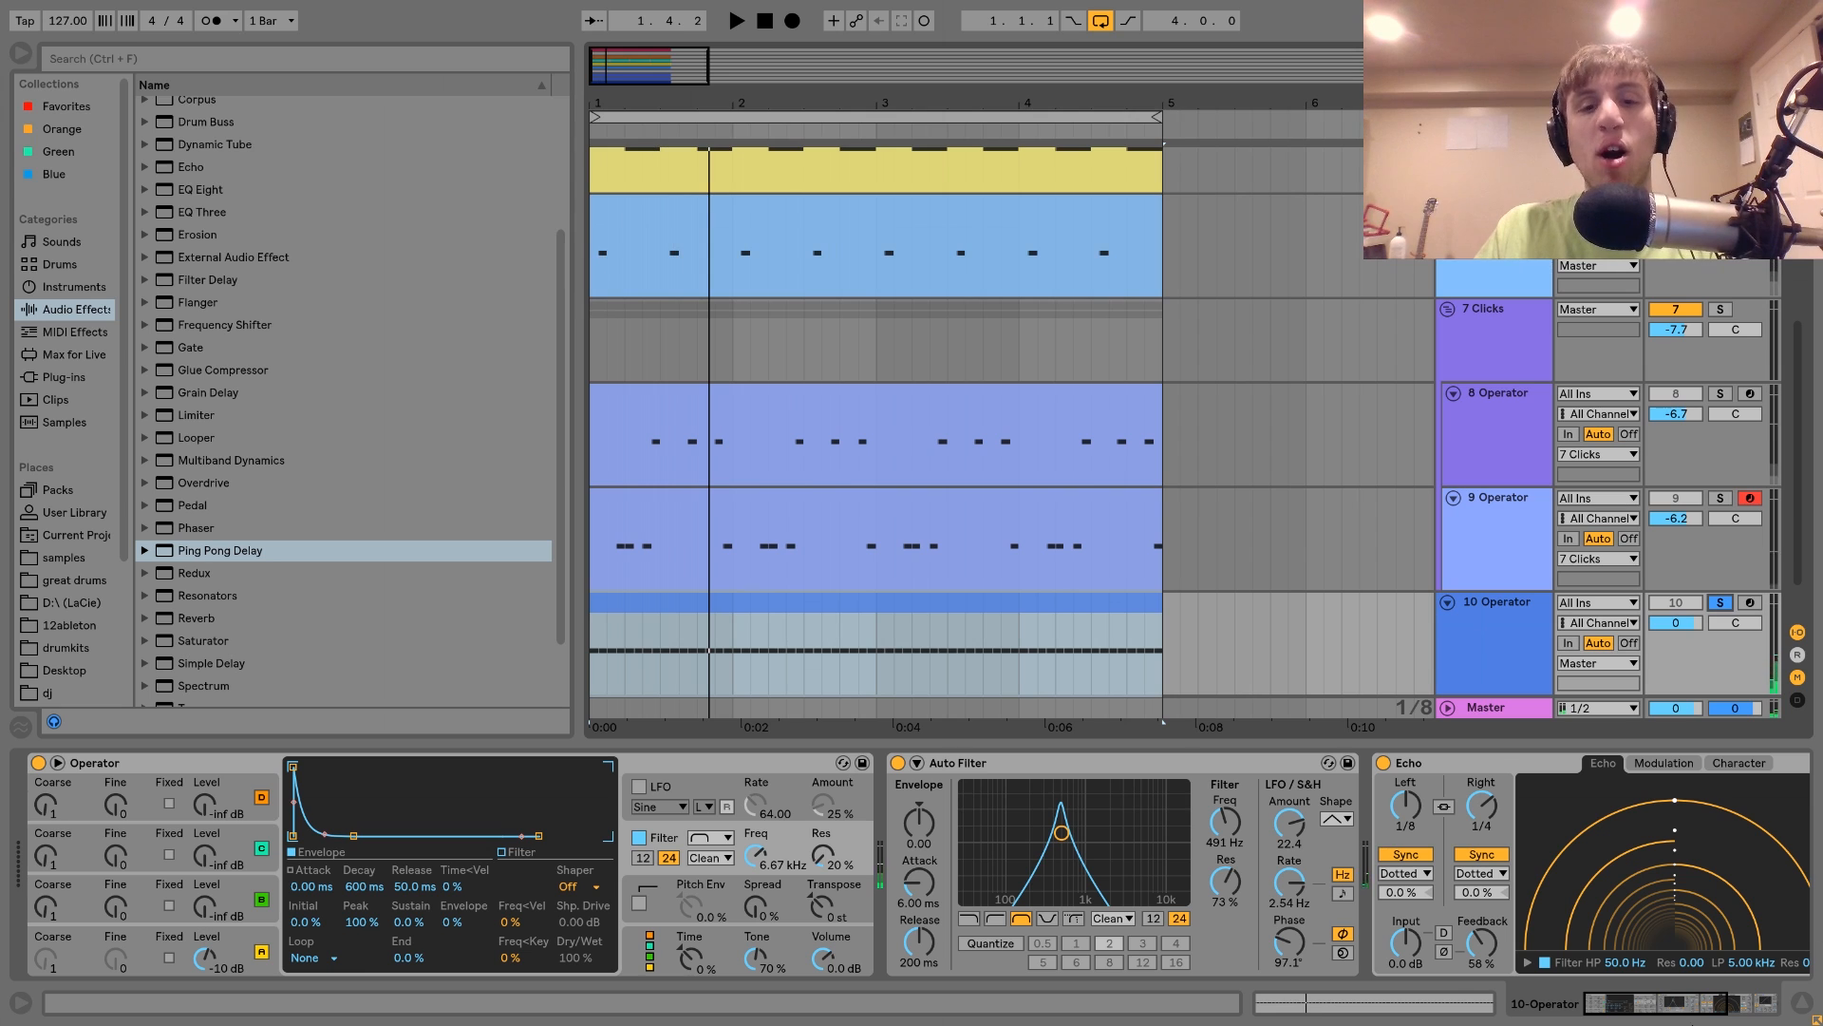
pyautogui.click(1720, 603)
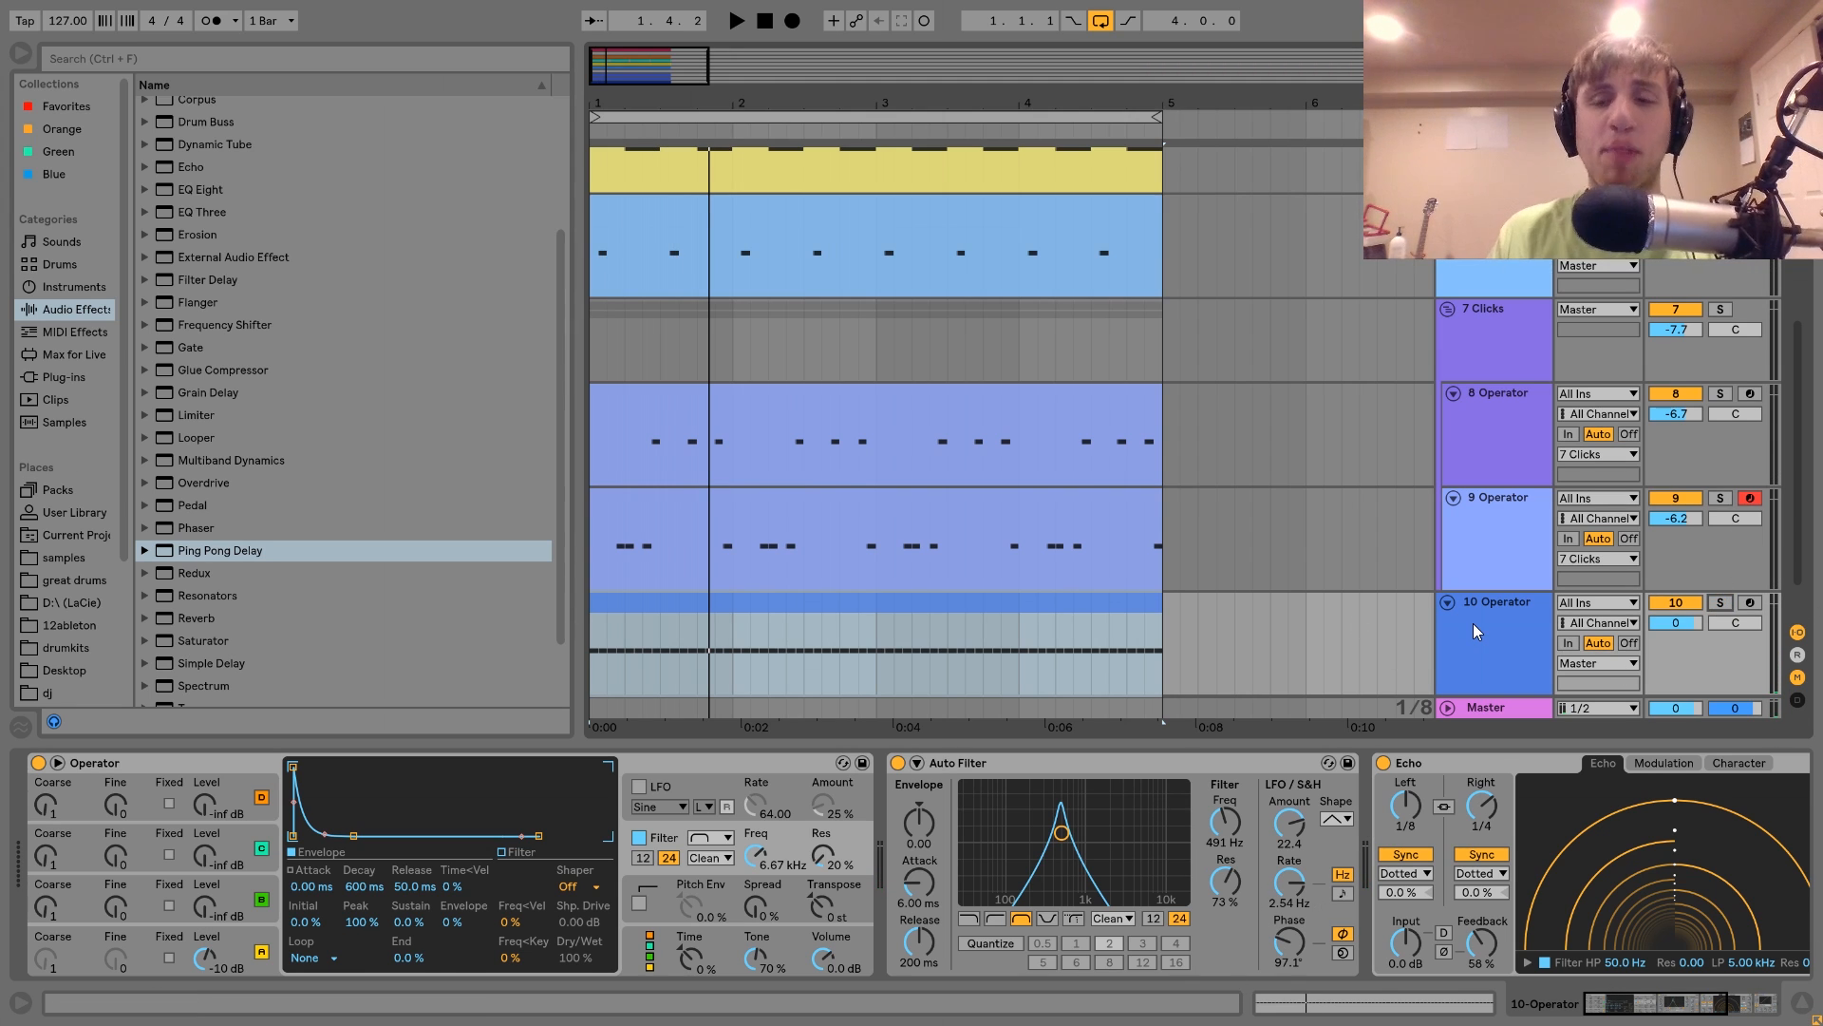
# Step: Compare the full beat with the 10 Operator track muted and unmuted, leaving the track active
pyautogui.press('space')
pyautogui.click(1674, 603)
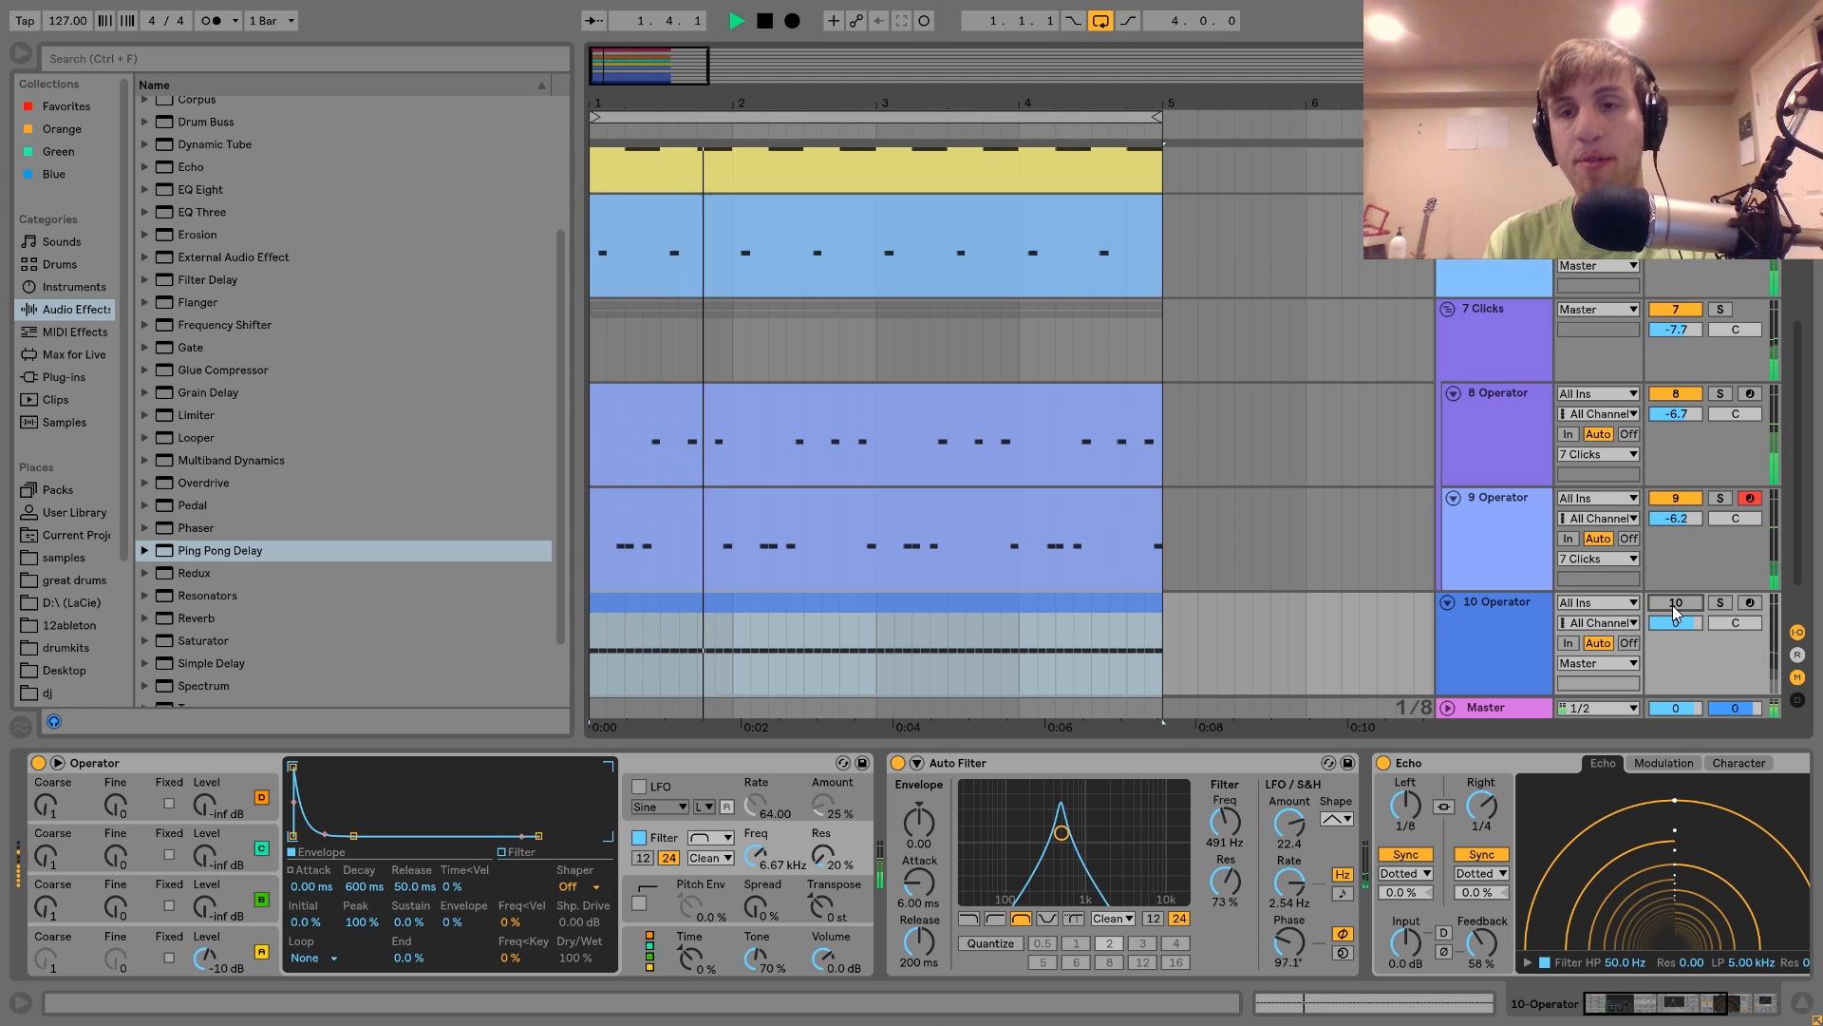
pyautogui.press('space')
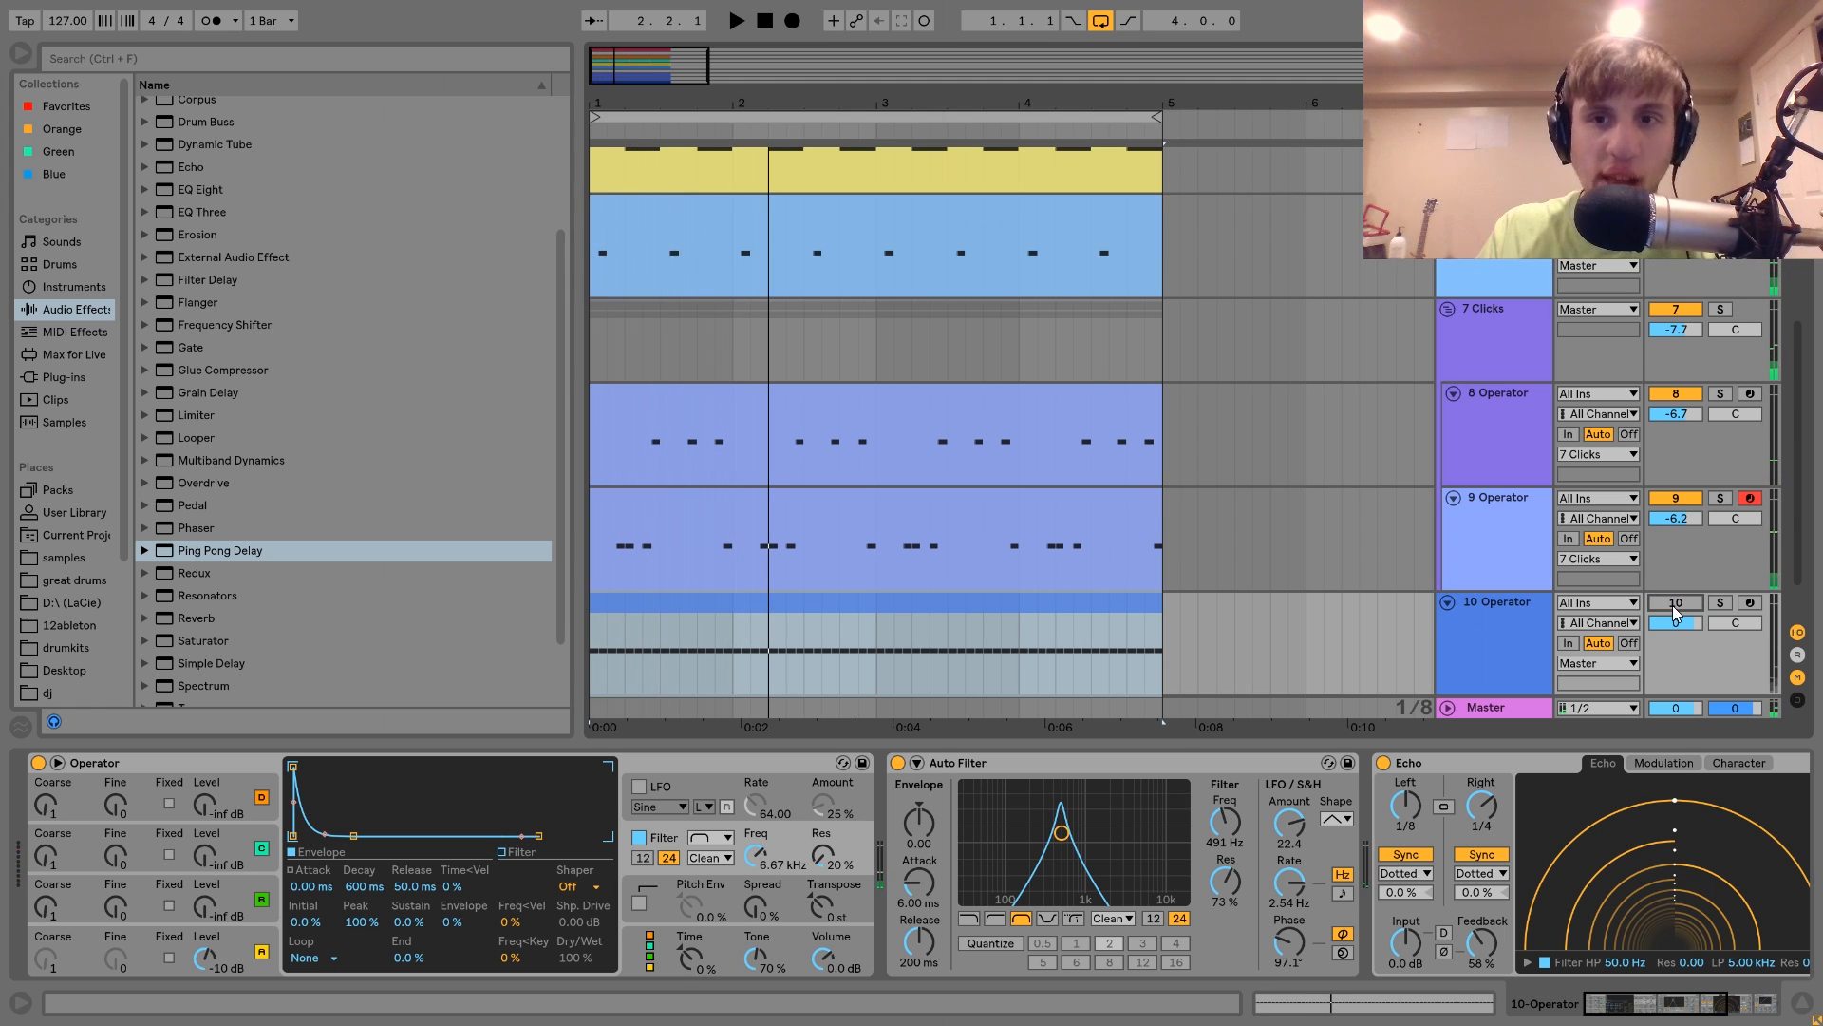
pyautogui.click(1545, 366)
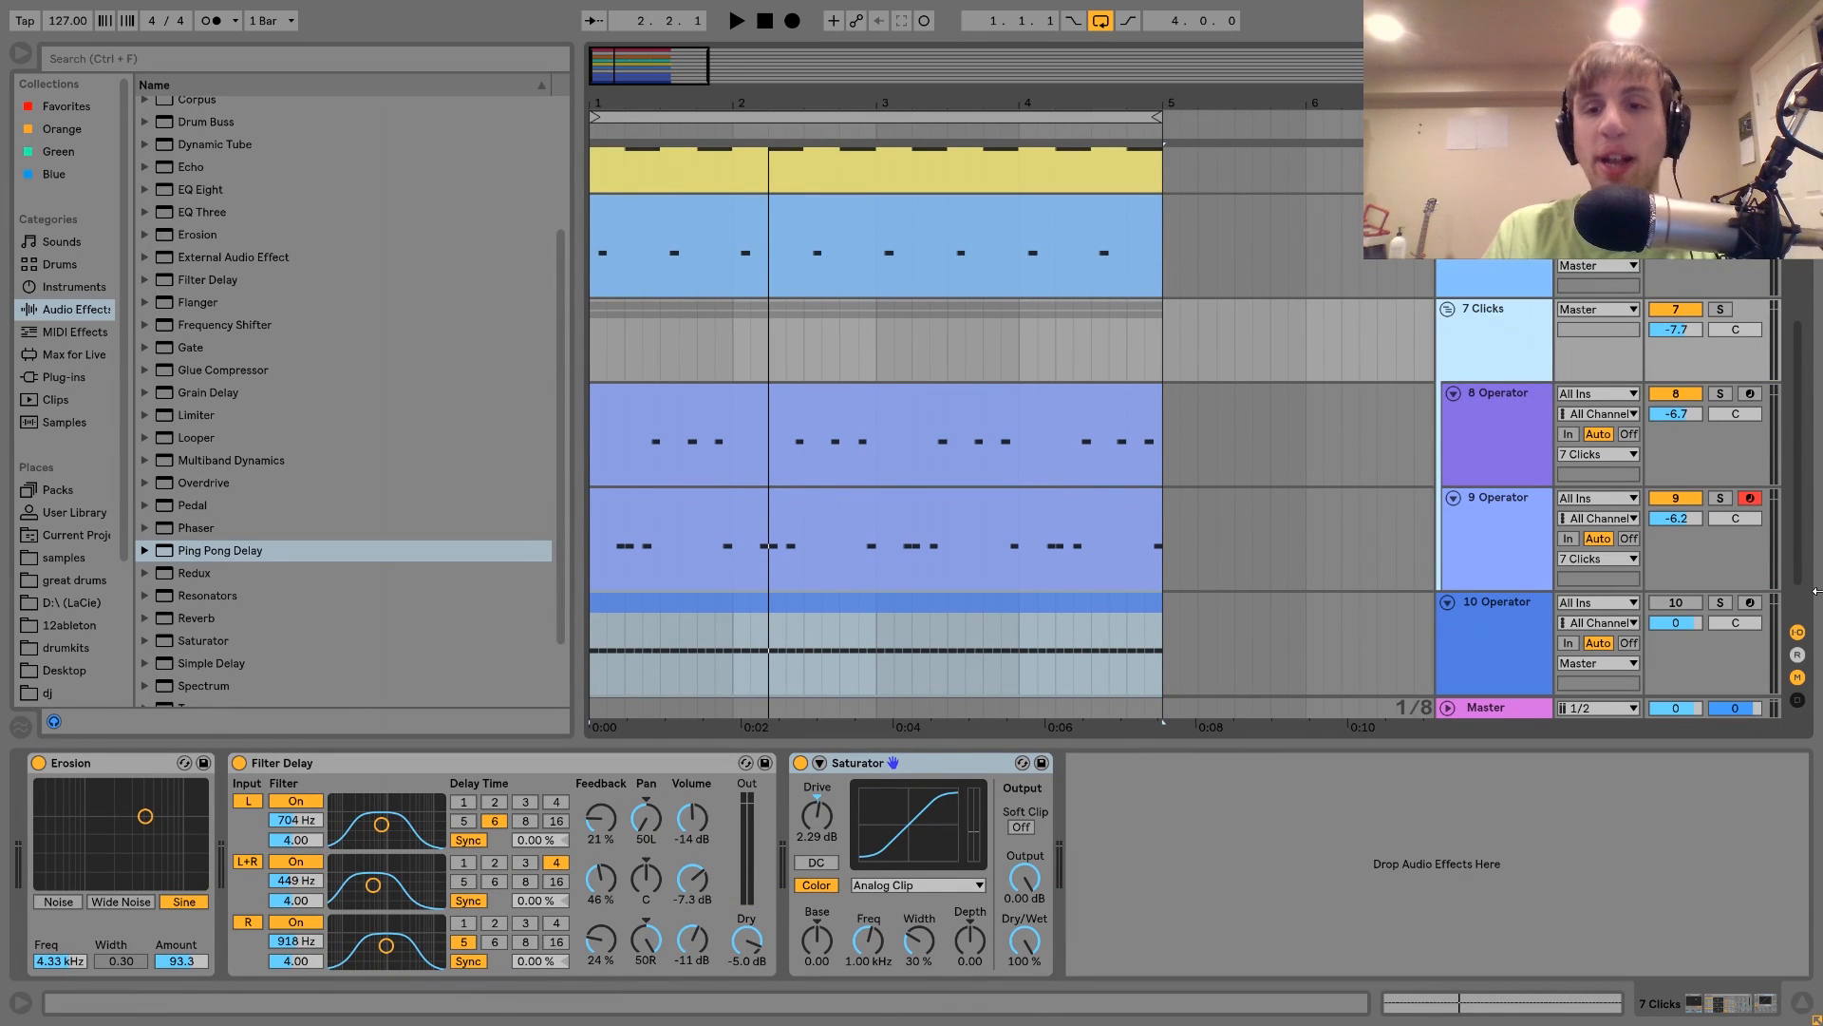
pyautogui.click(1692, 604)
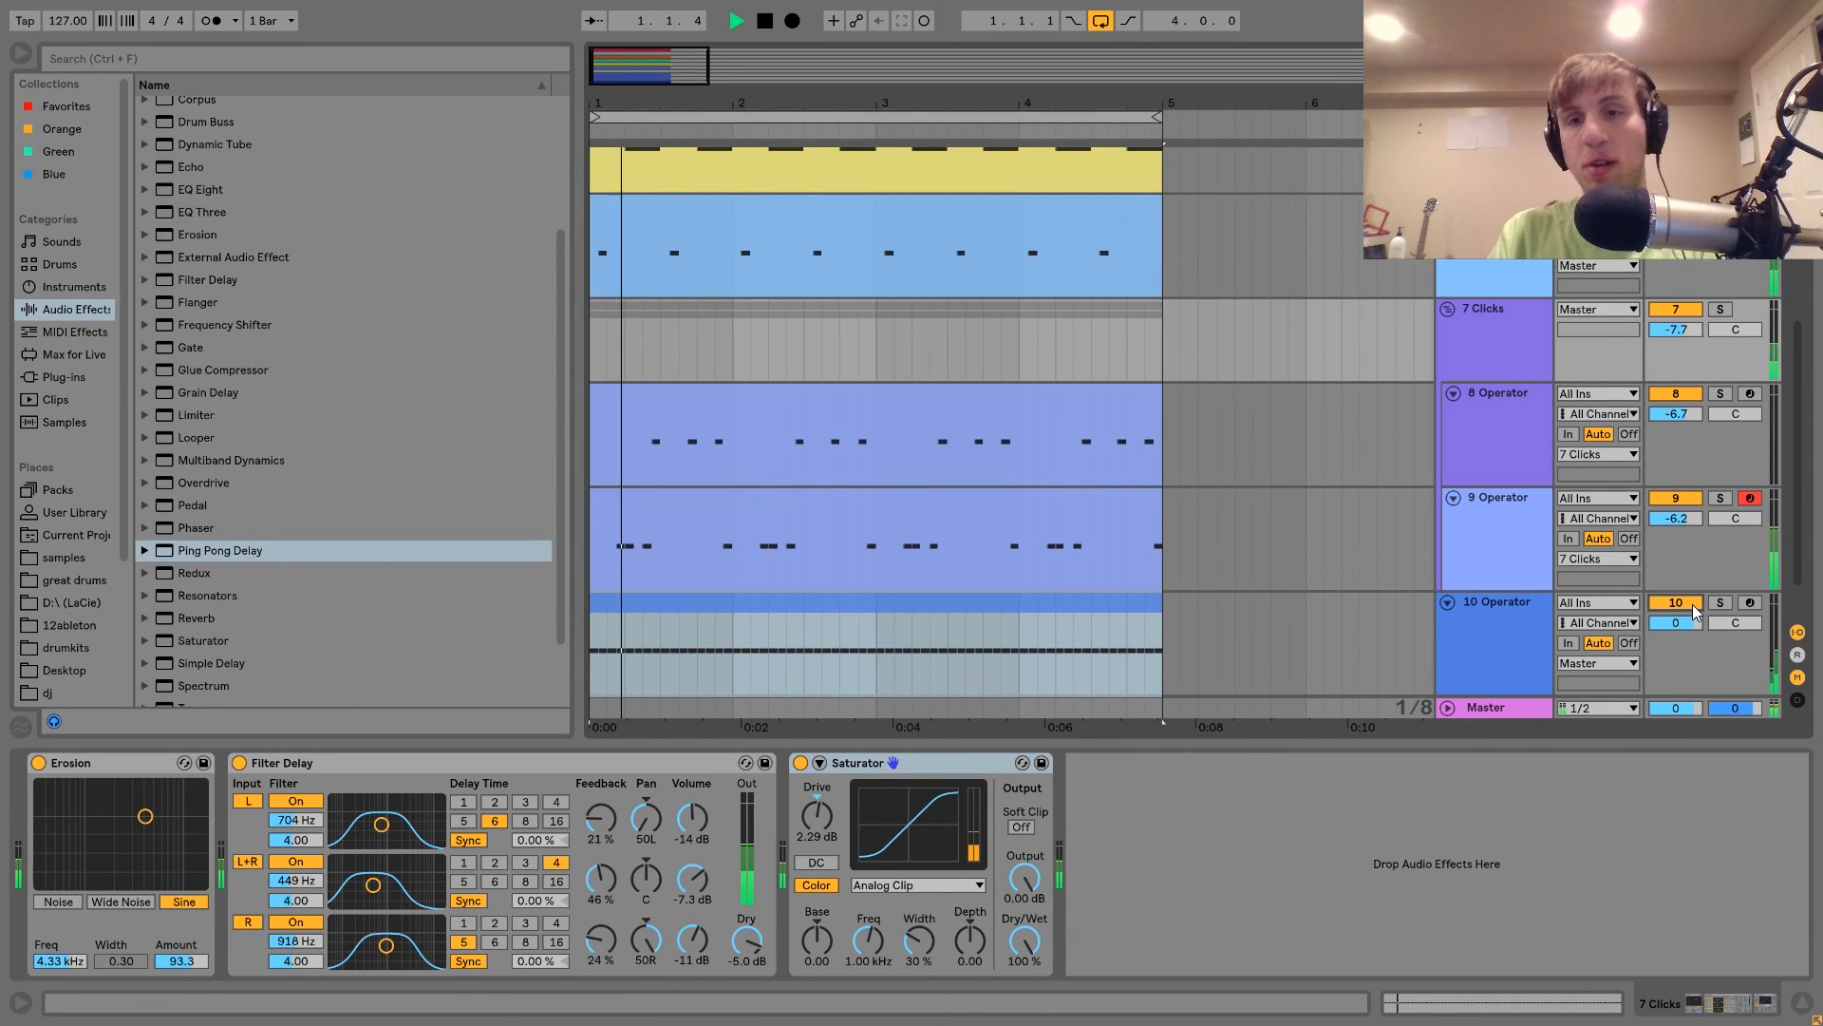
pyautogui.click(1515, 617)
pyautogui.press('space')
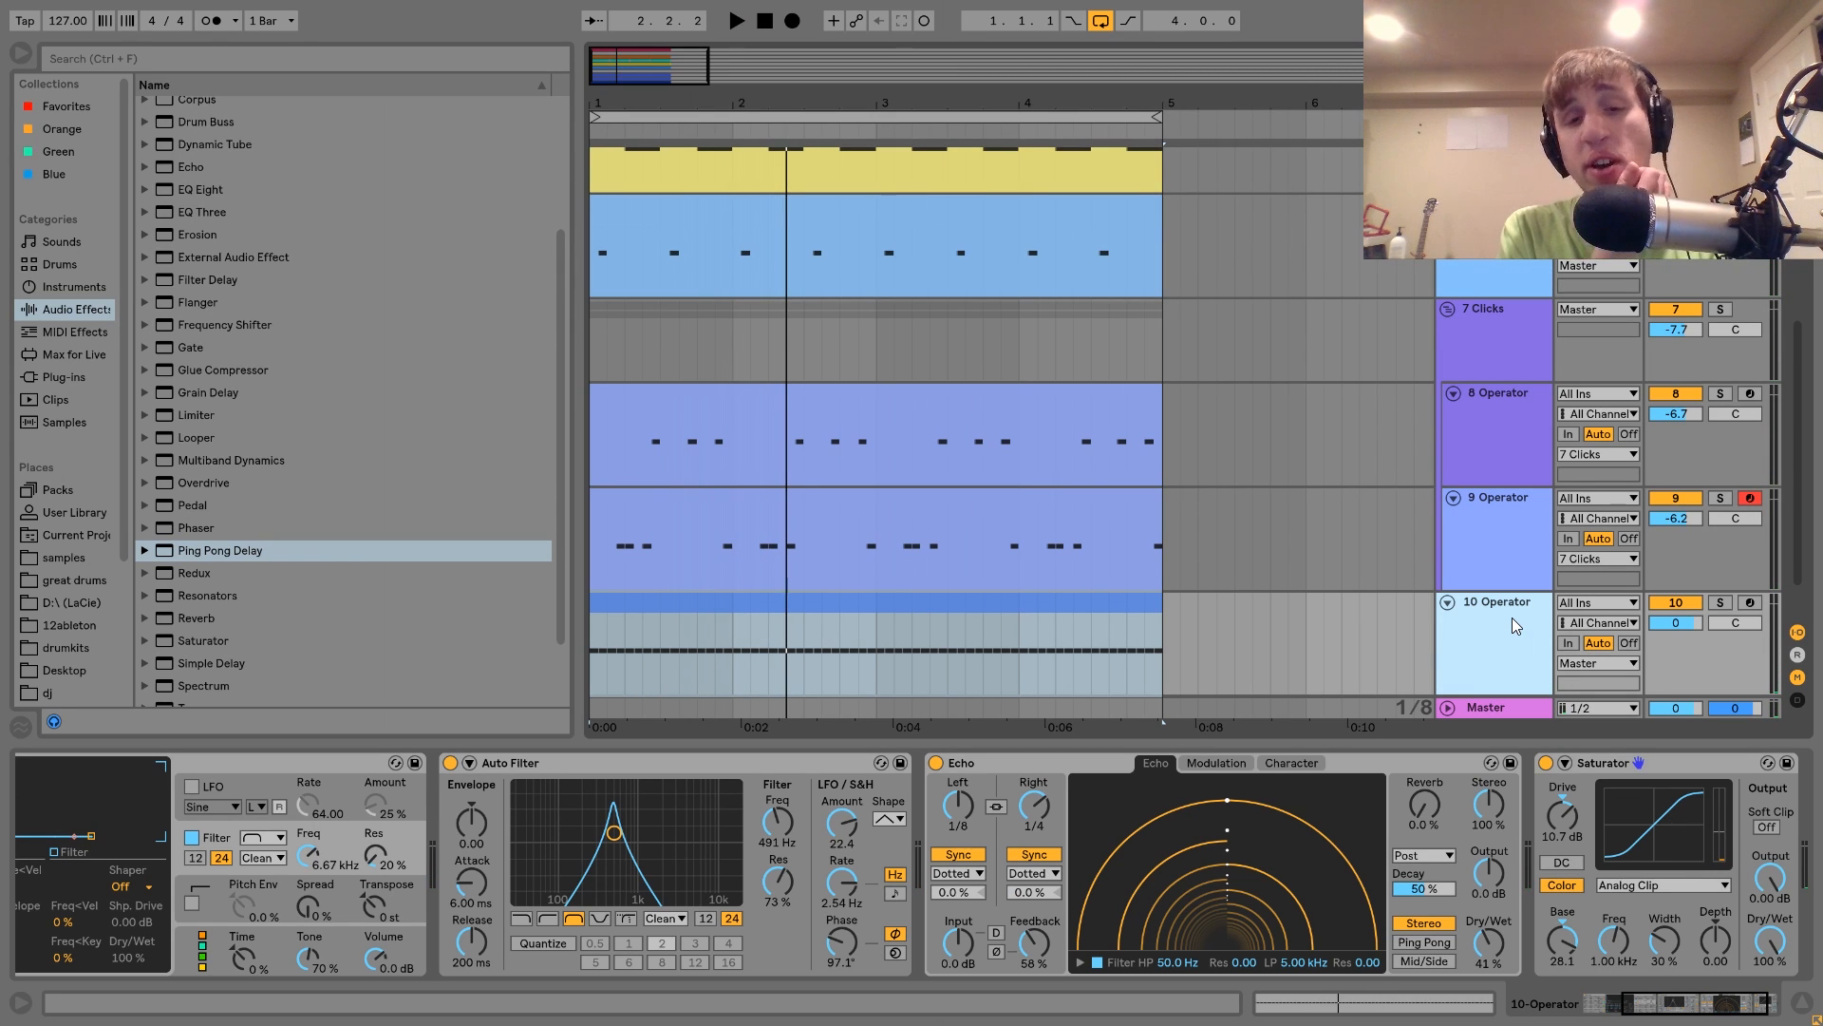
# Step: Solo the 10 Operator track and bypass its Saturator, Echo and Auto Filter
pyautogui.click(1512, 618)
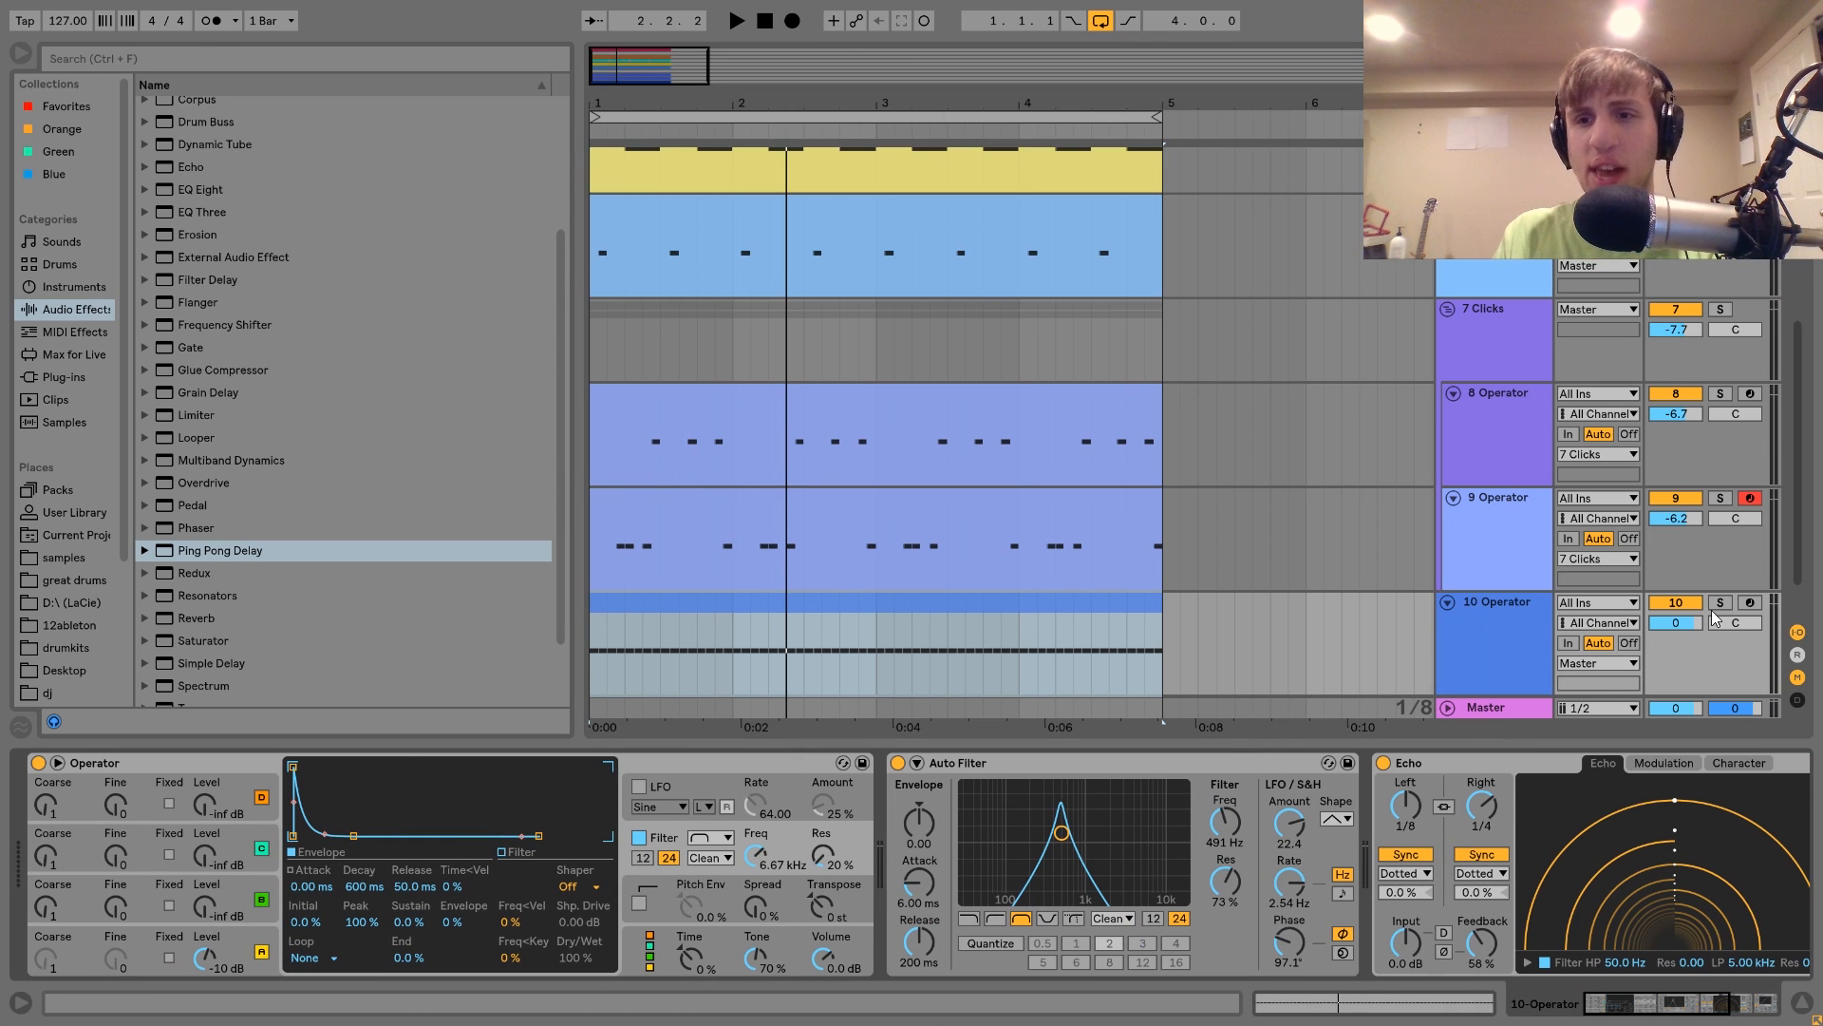
pyautogui.click(1722, 601)
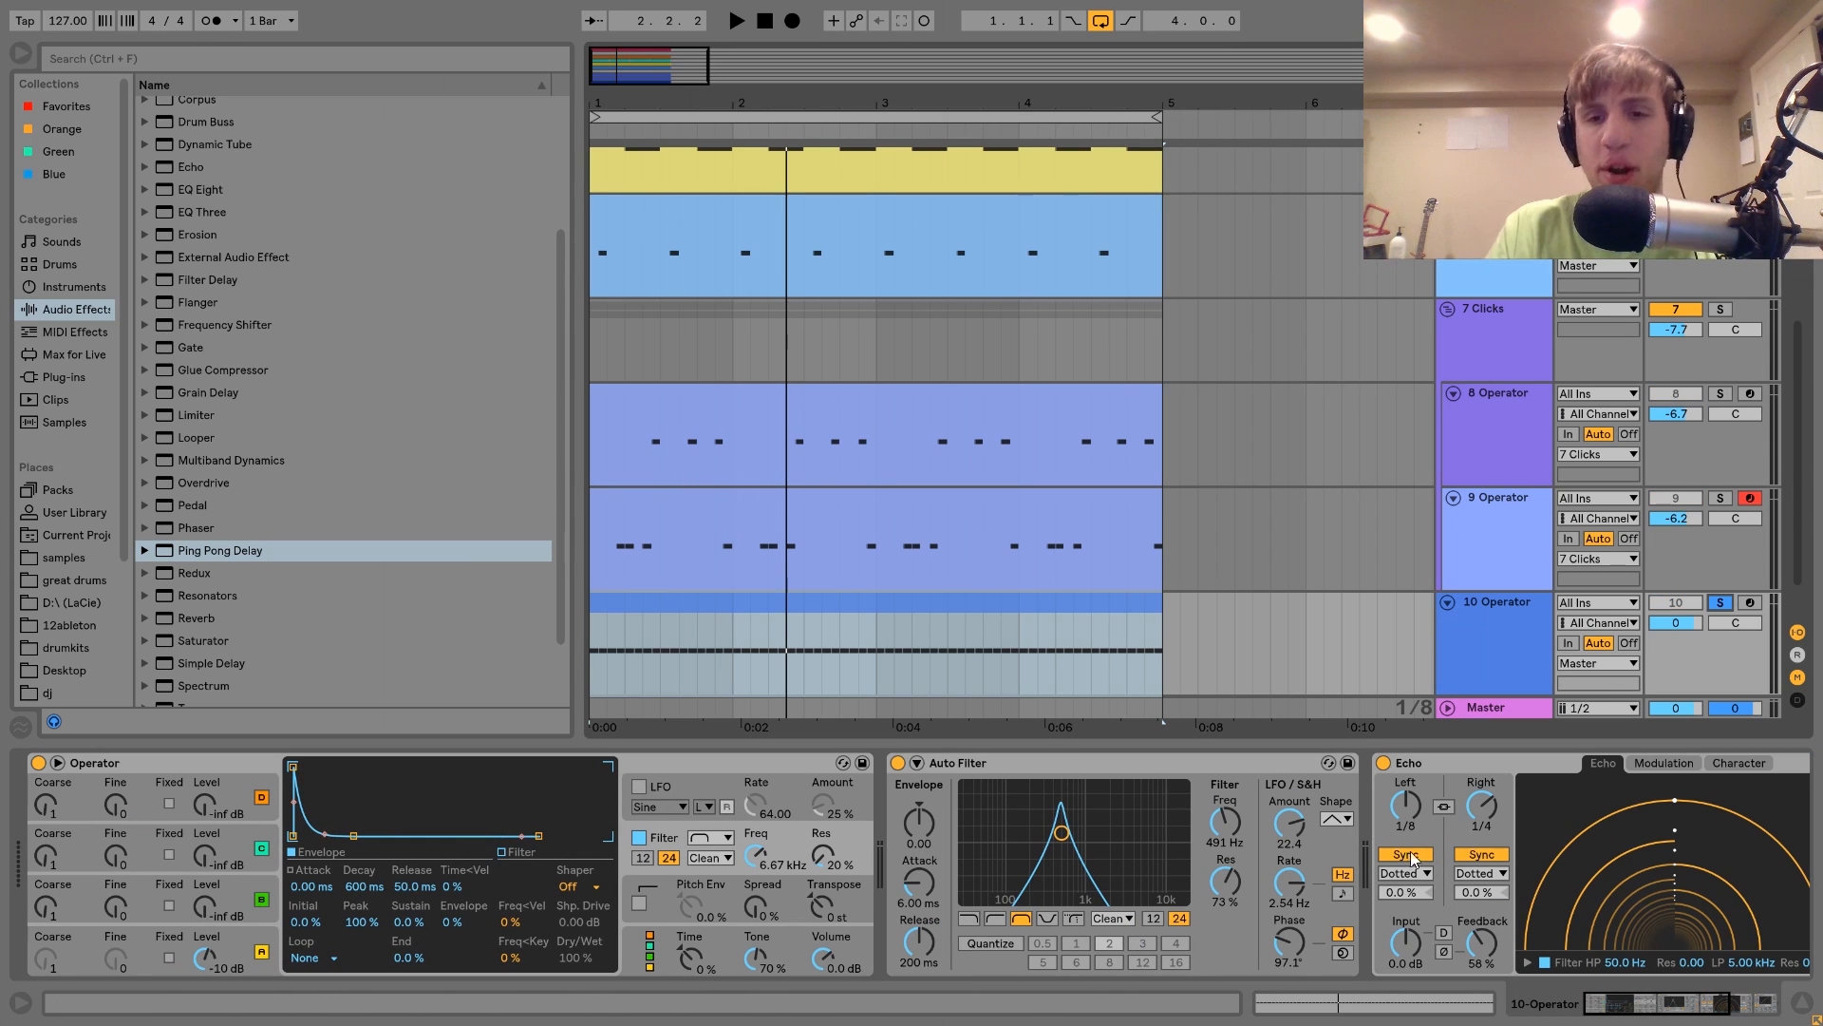
pyautogui.hscroll(5, 1415, 854)
pyautogui.click(1637, 765)
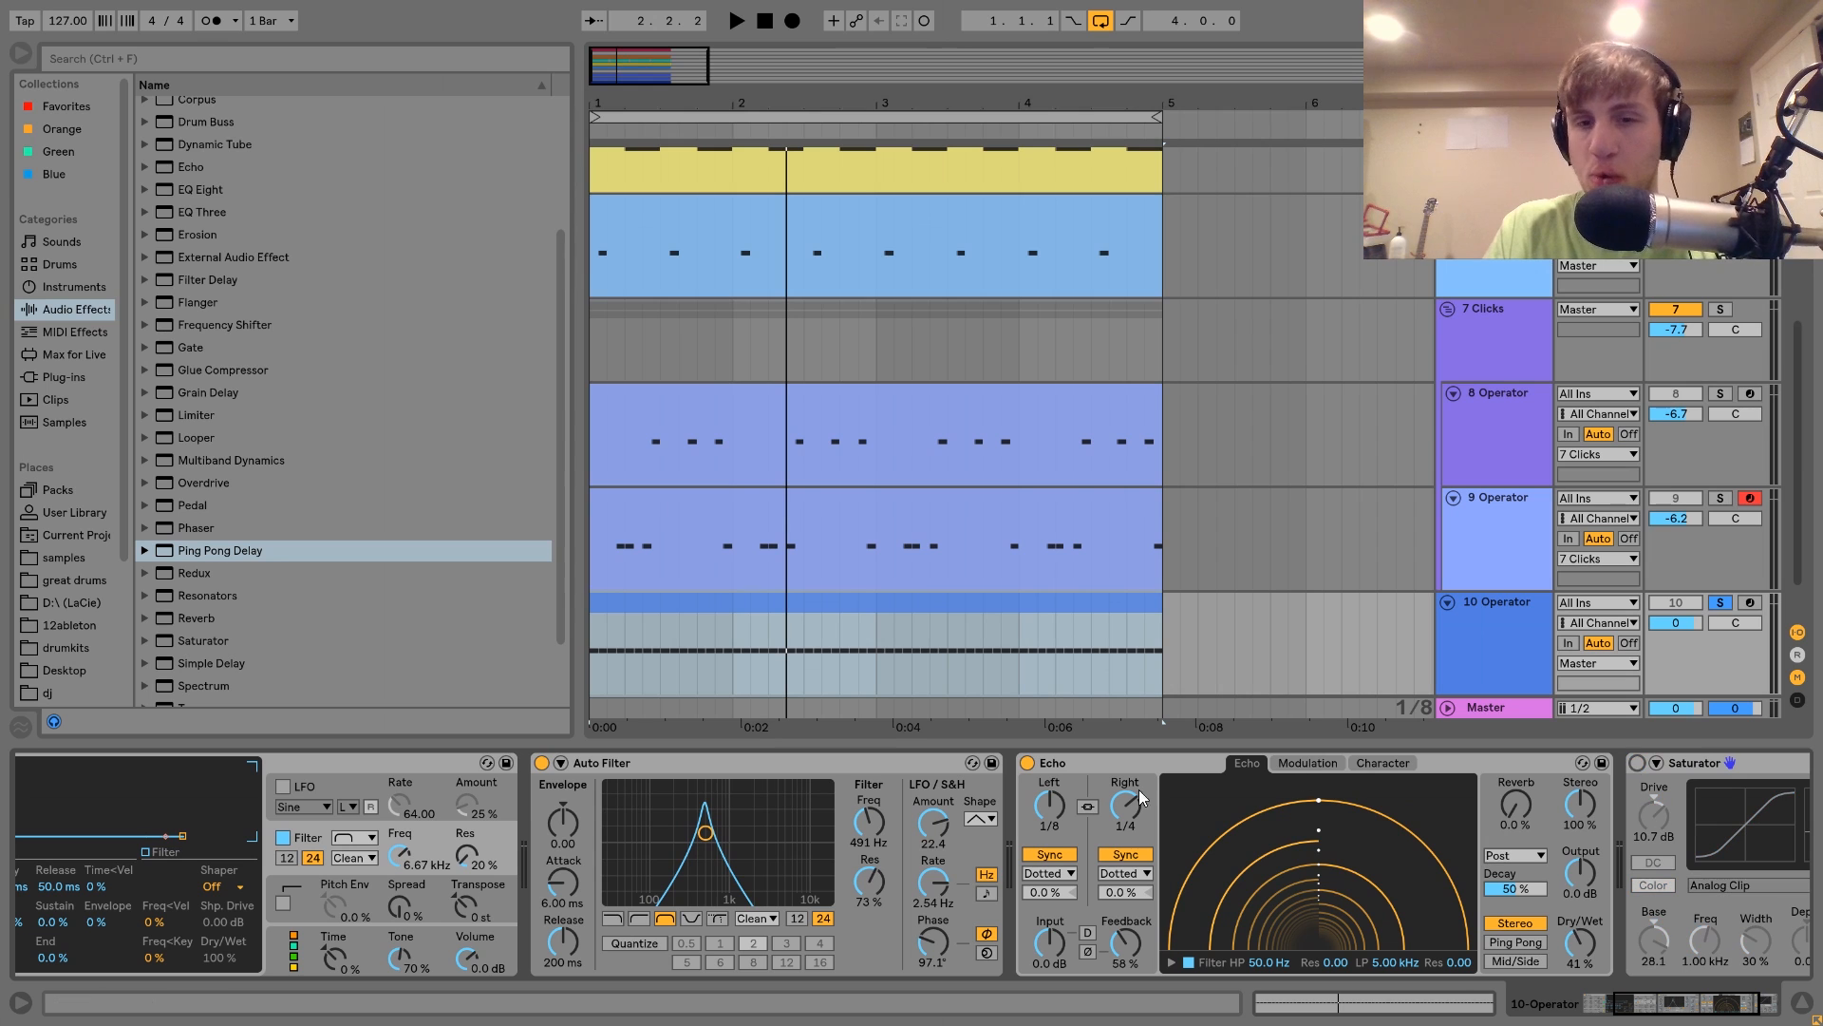
pyautogui.click(1038, 767)
pyautogui.click(1028, 763)
pyautogui.click(542, 762)
# Step: Audition the dry 10 Operator sound and inspect the notes of its MIDI clip
pyautogui.press('space')
pyautogui.doubleClick(803, 611)
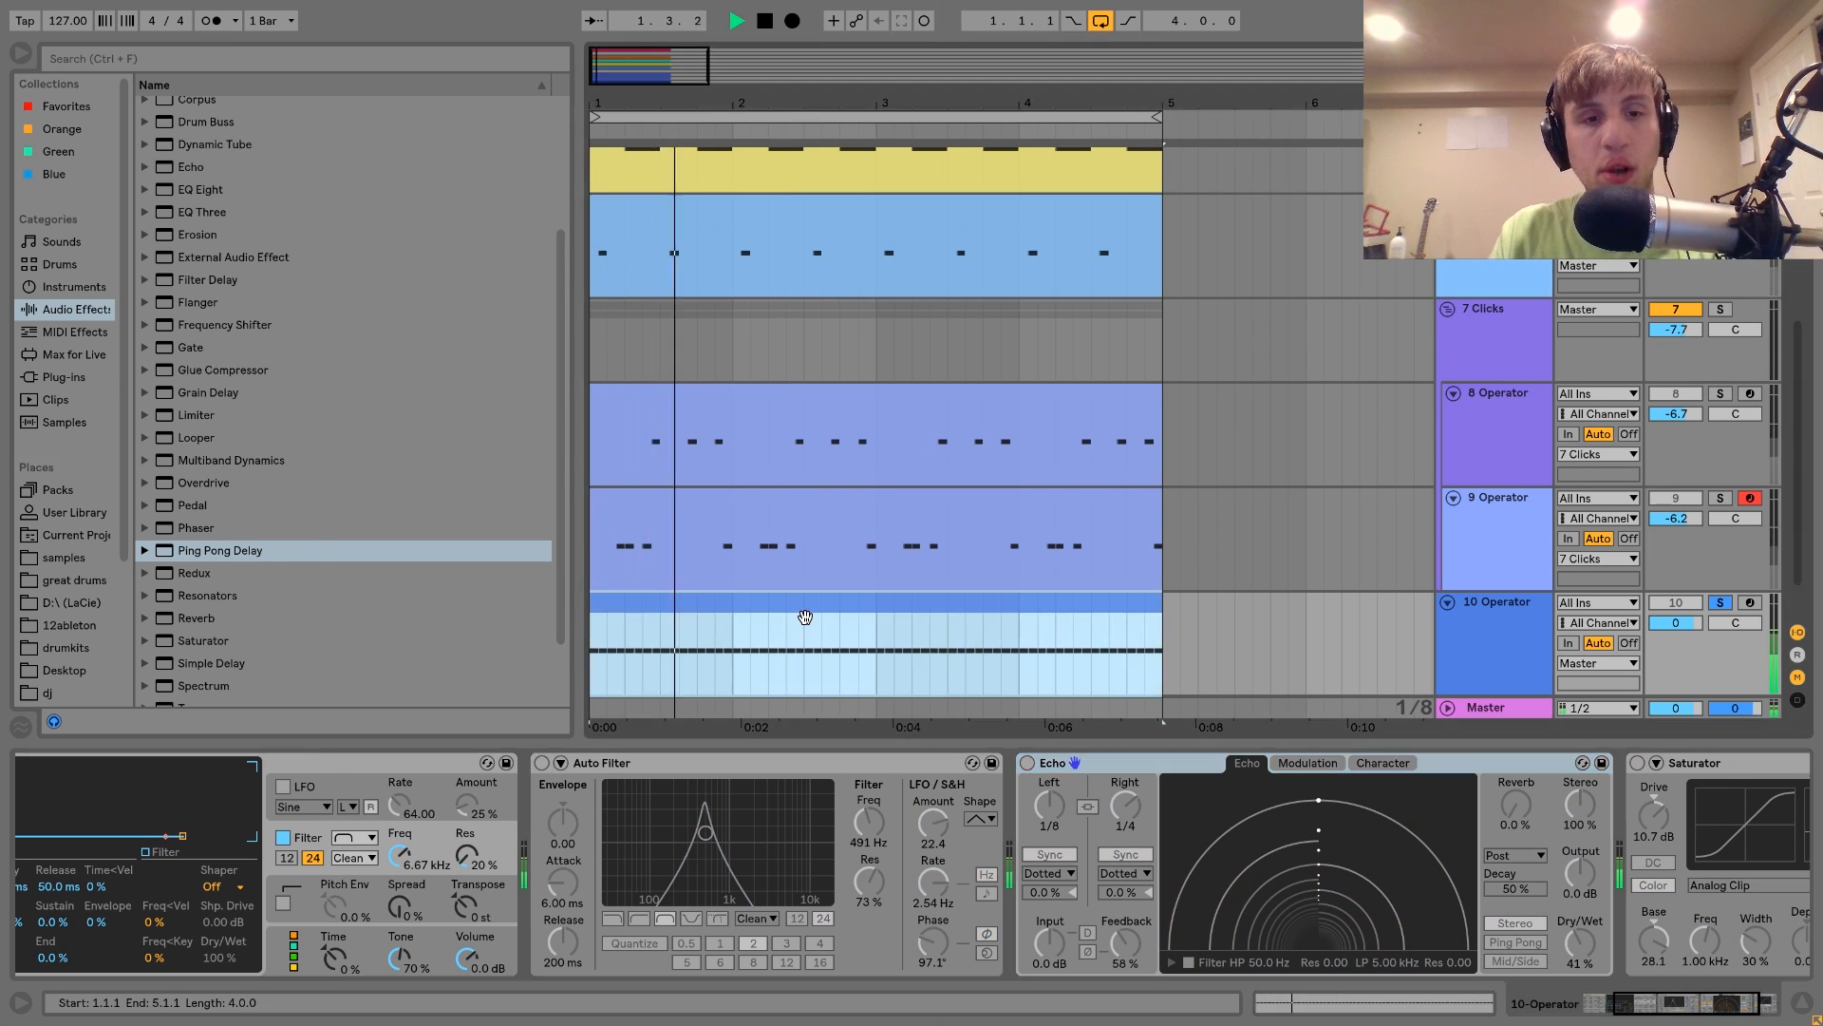
pyautogui.press('space')
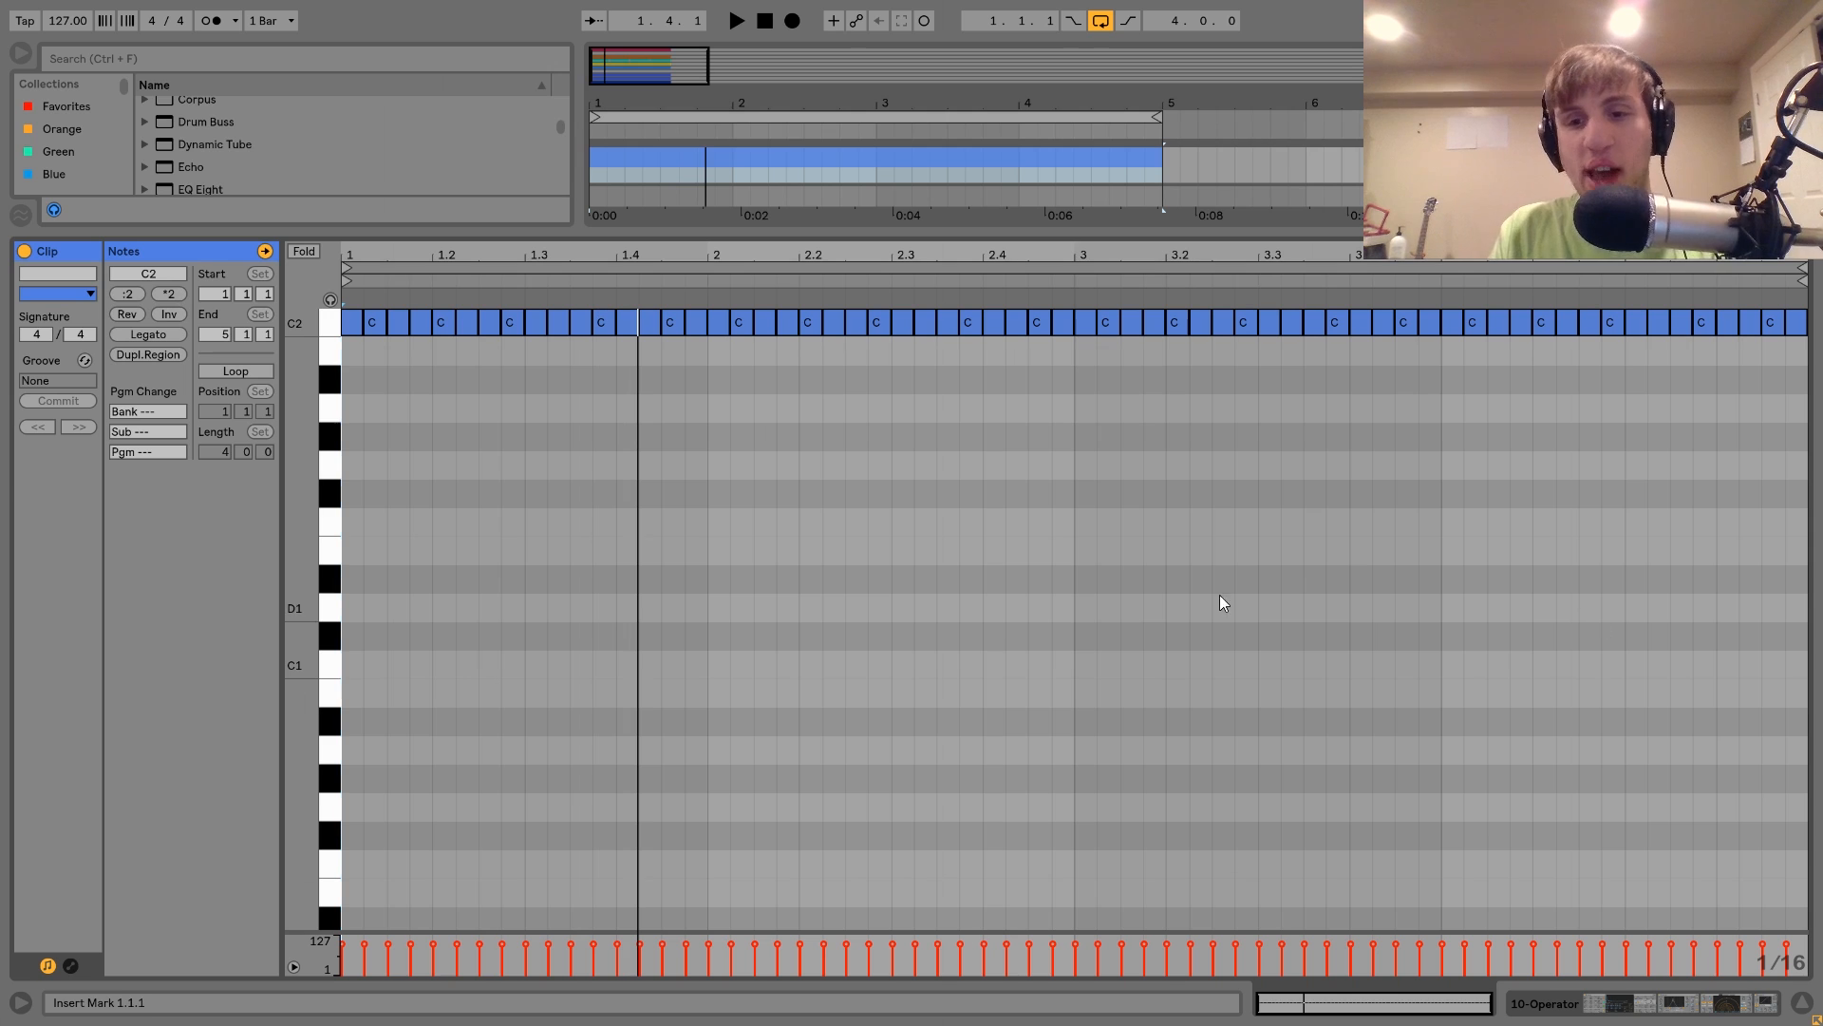
pyautogui.click(1536, 1002)
# Step: Examine the noise oscillator A and filter settings of the Operator device and audition the dry sound again
pyautogui.scroll(3, 902, 873)
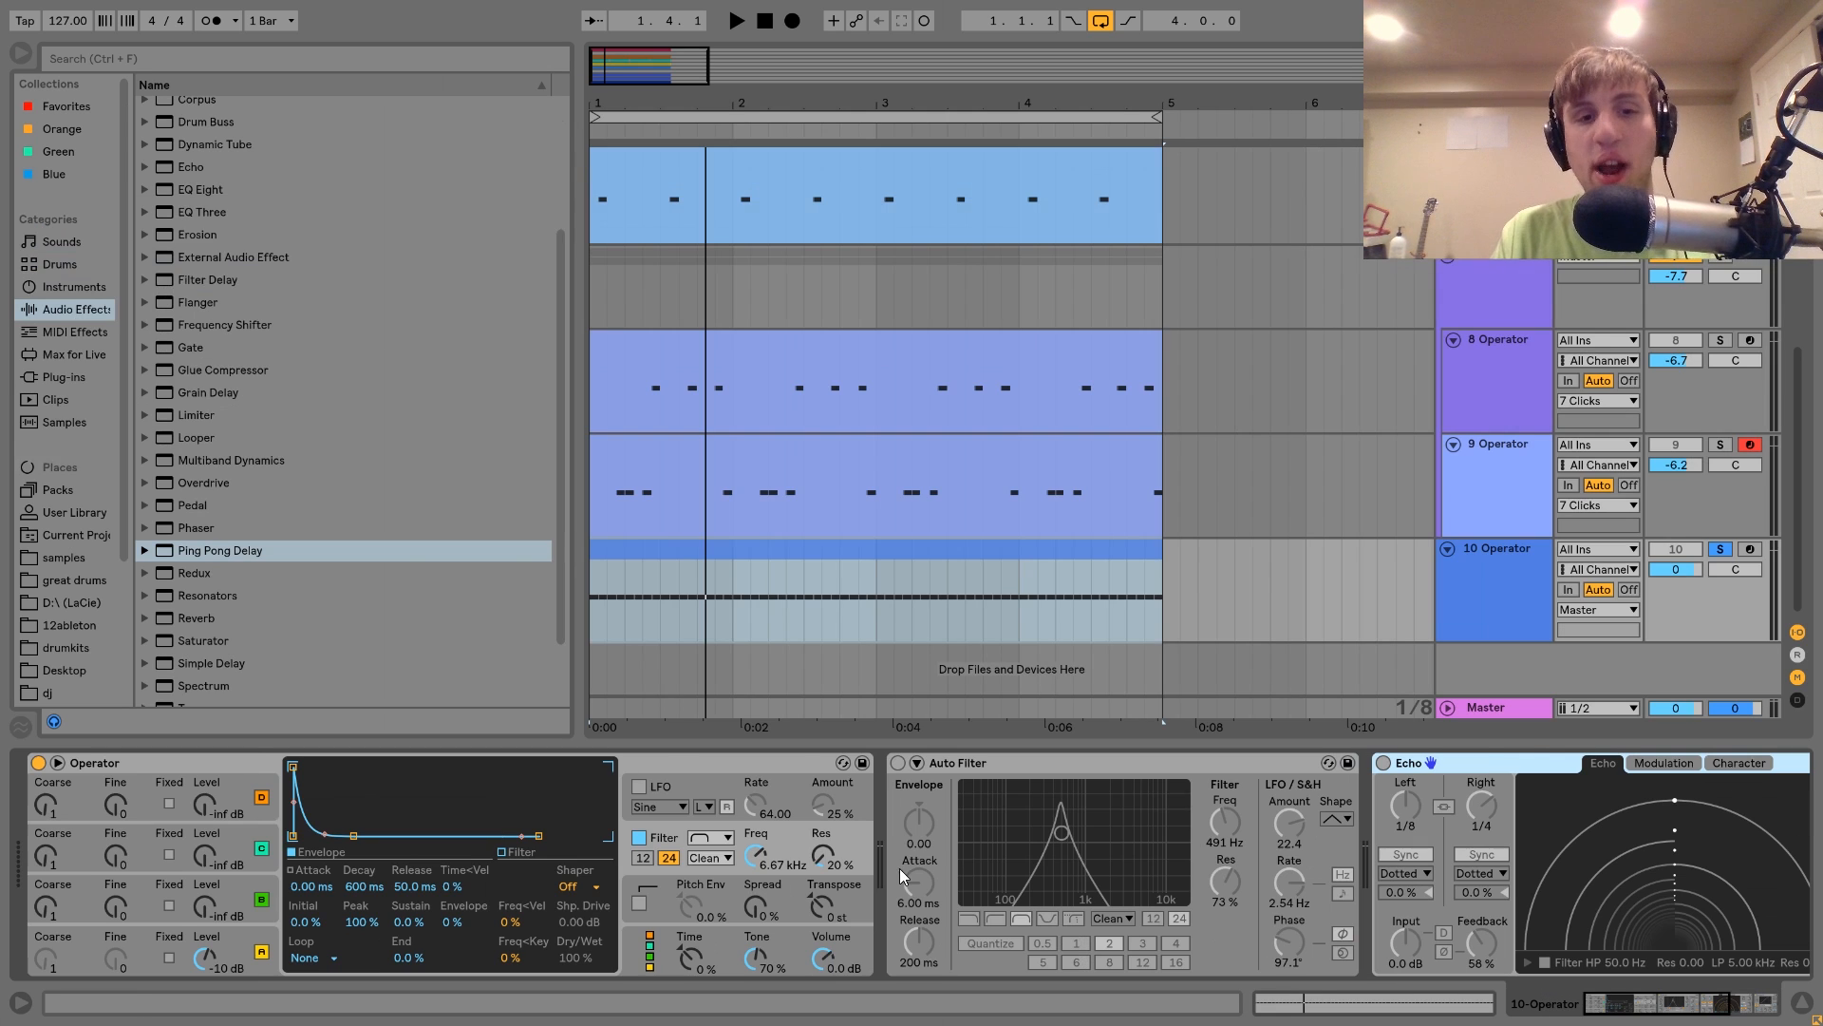
pyautogui.click(249, 951)
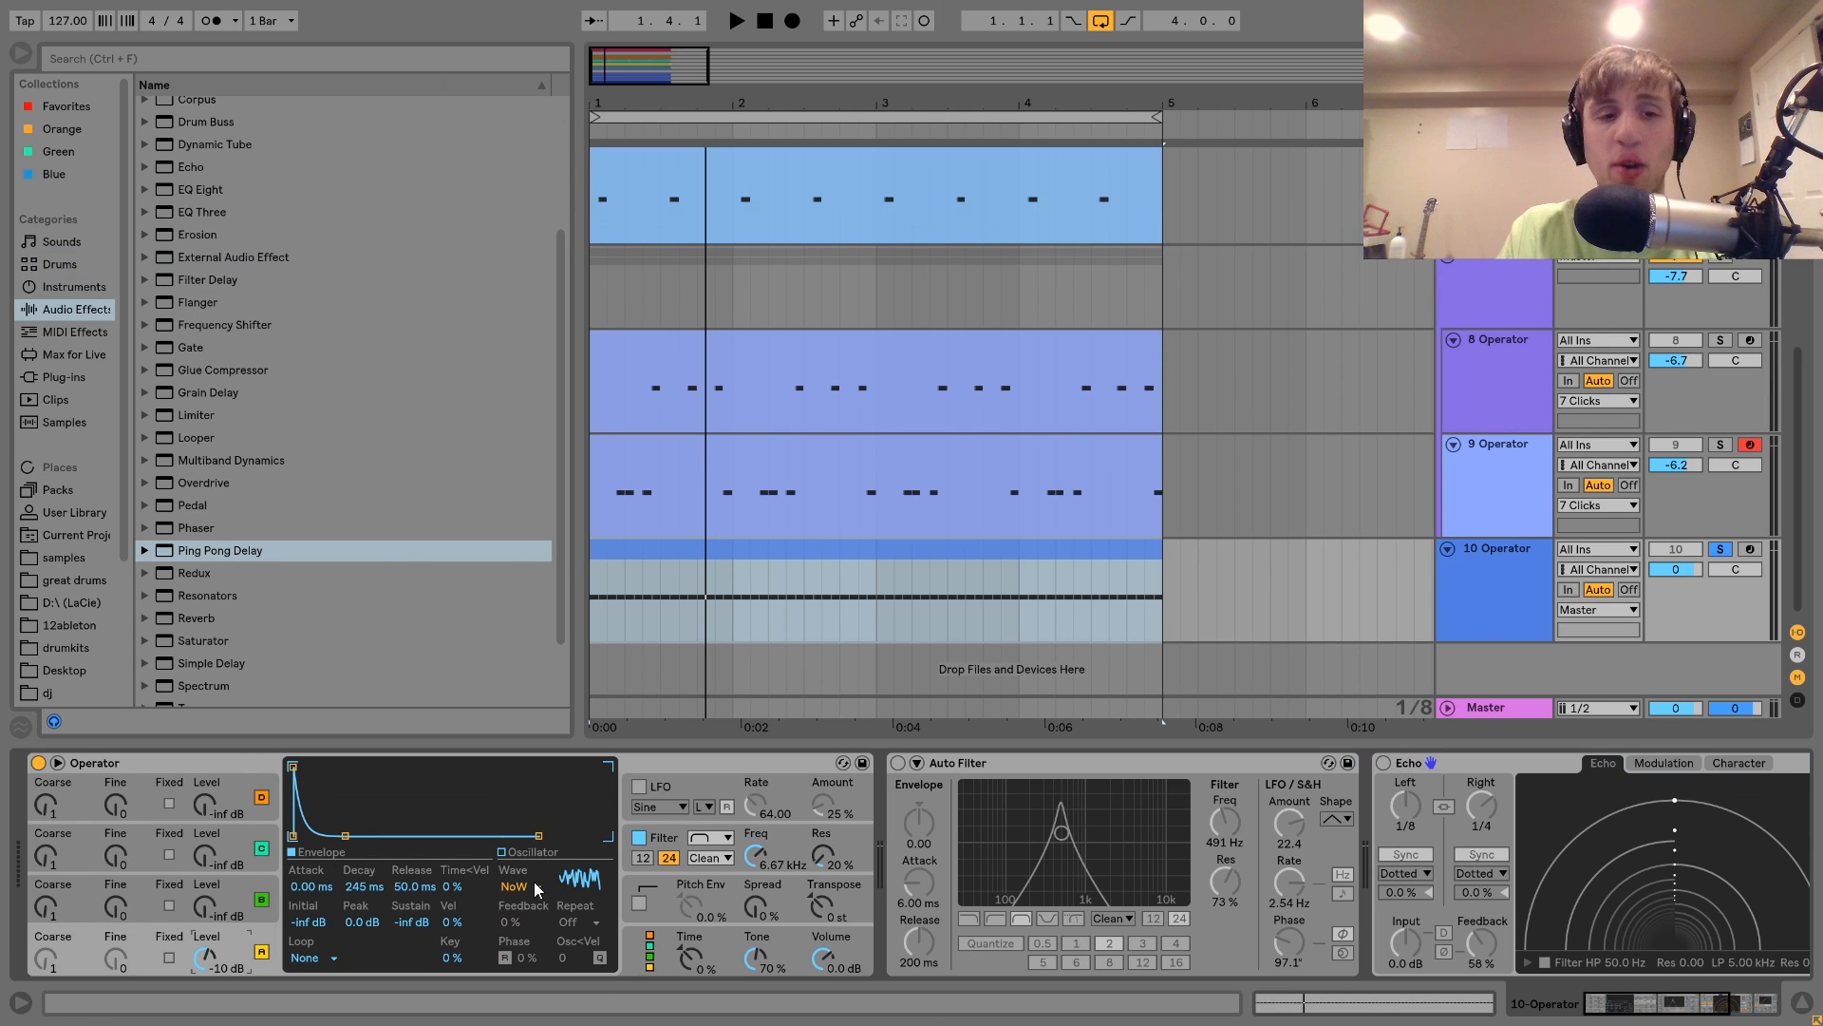
pyautogui.click(668, 842)
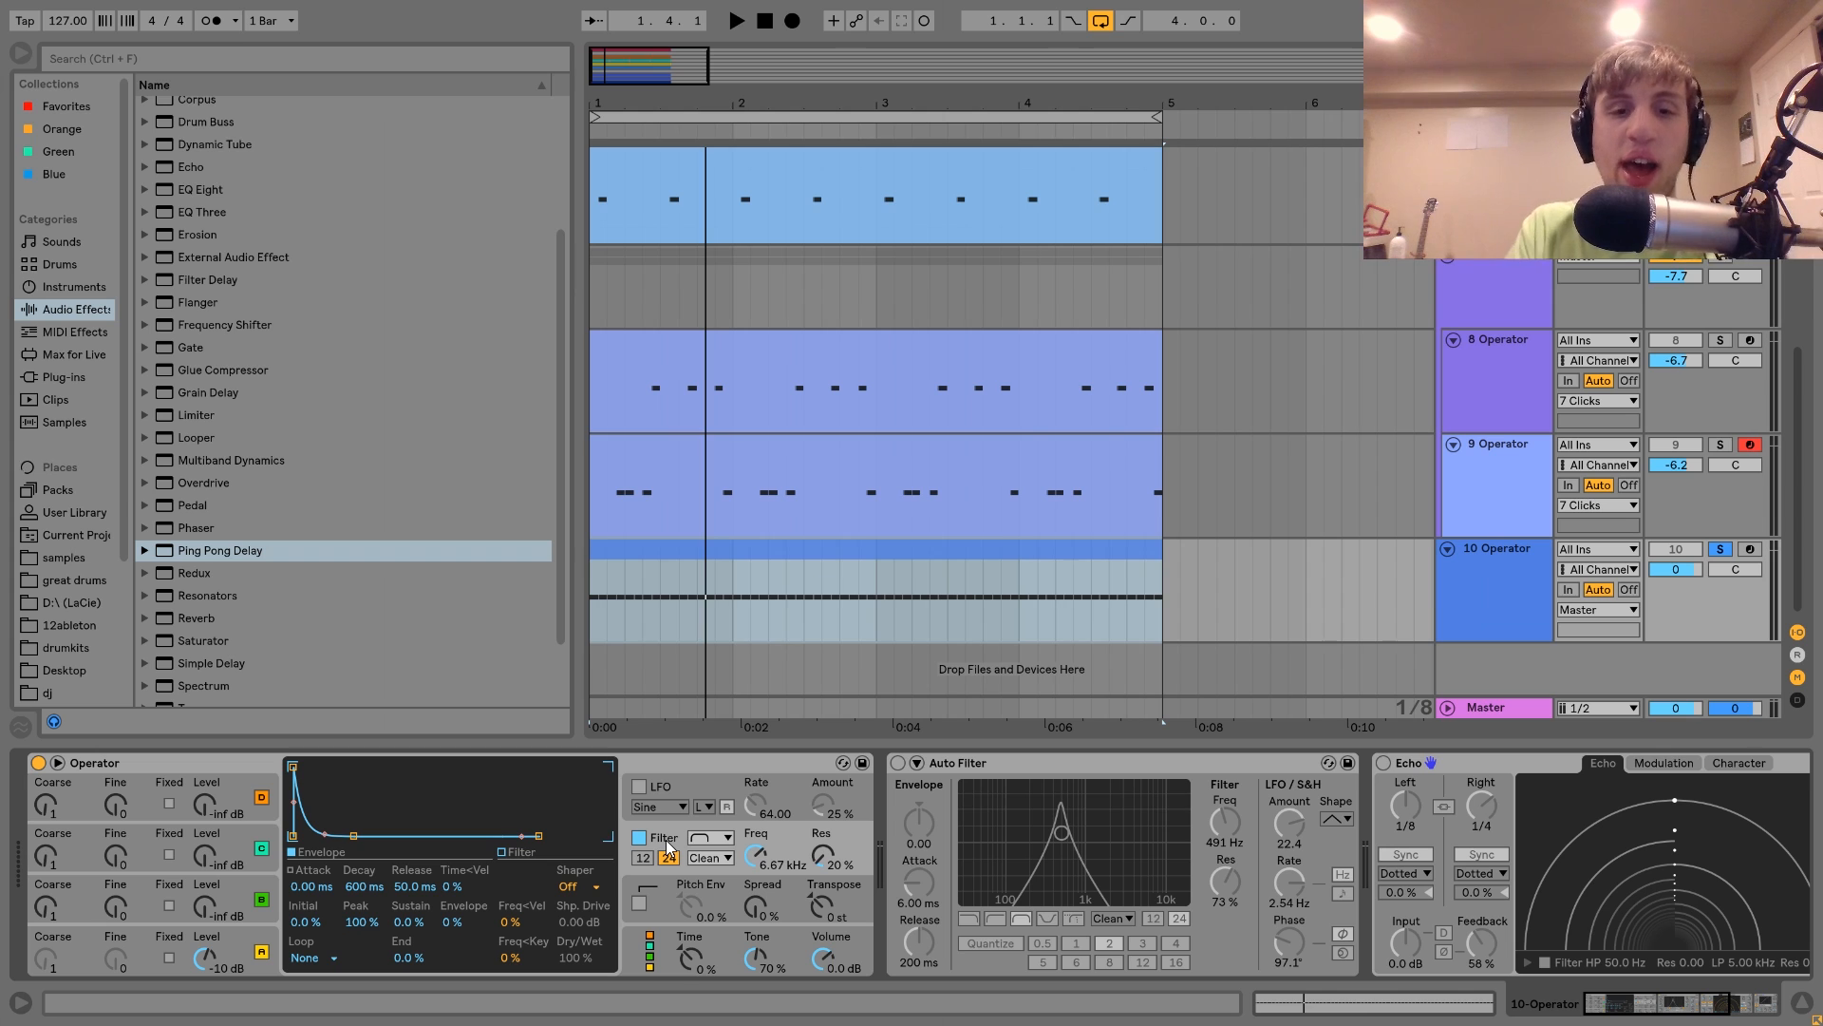
pyautogui.press('space')
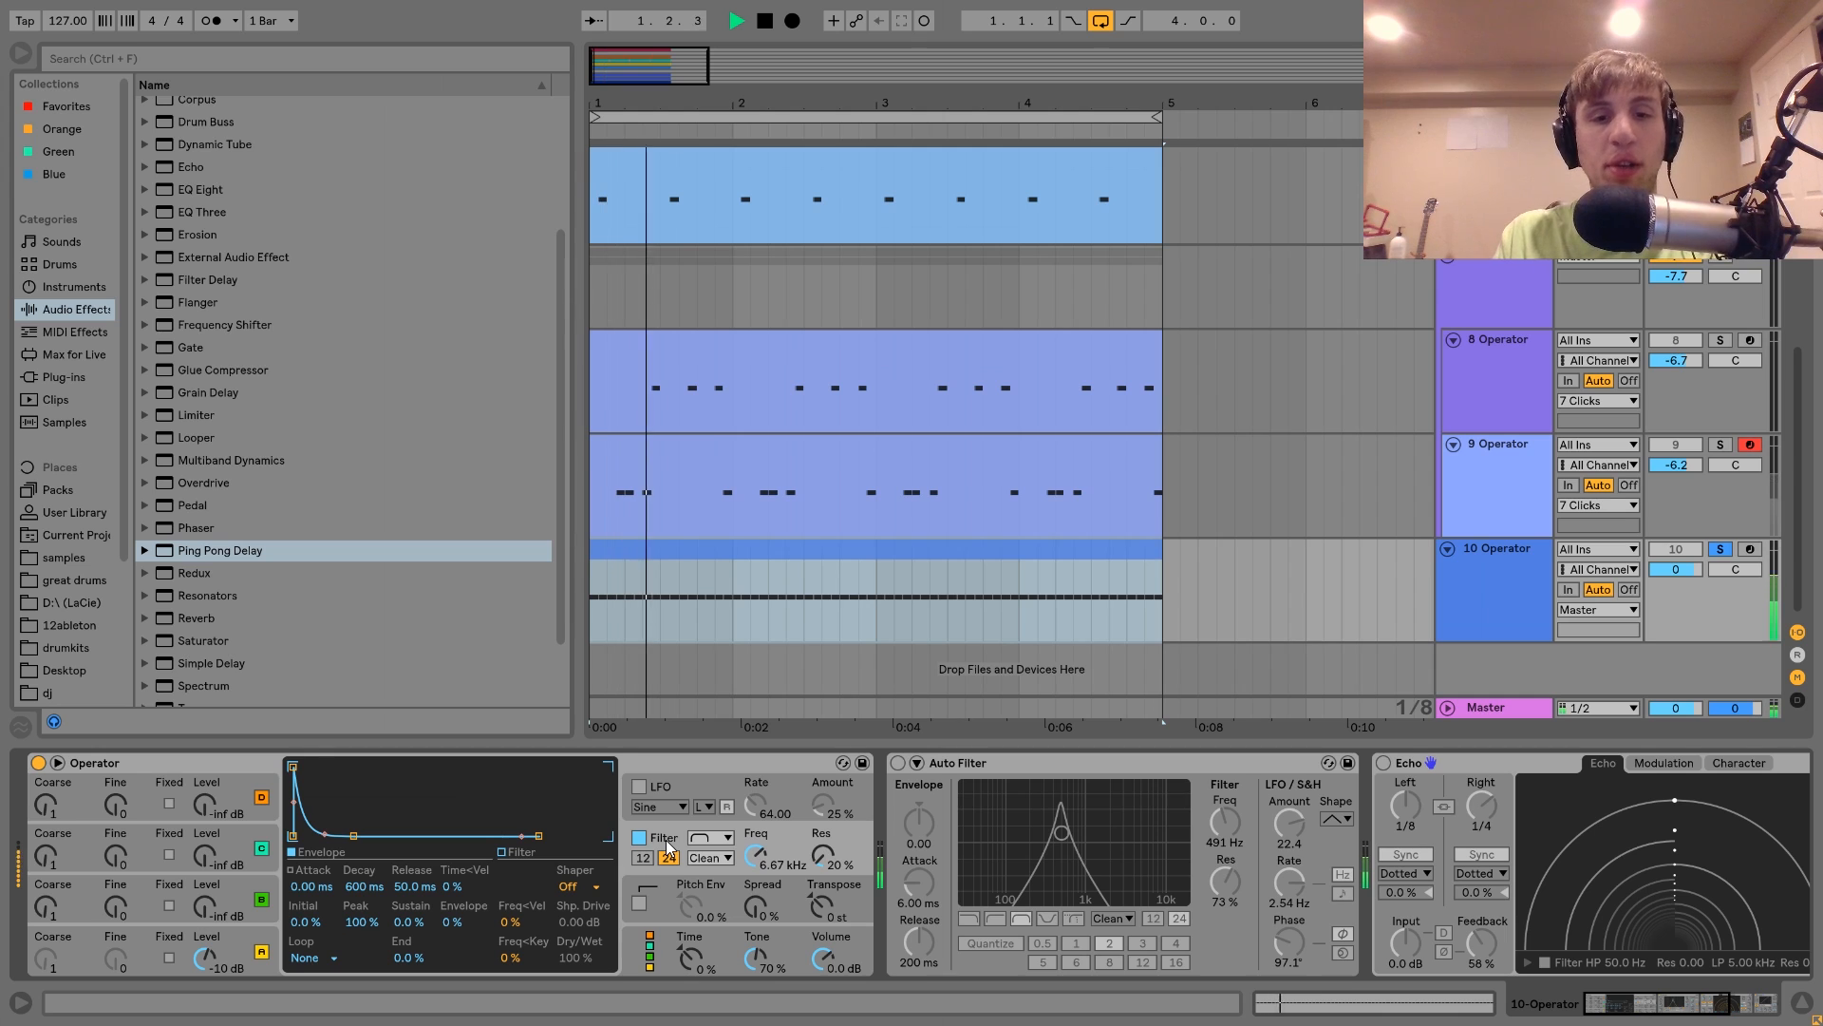
# Step: Re-enable the Auto Filter on the 10 Operator track and audition the filtered sound
pyautogui.hscroll(3, 668, 848)
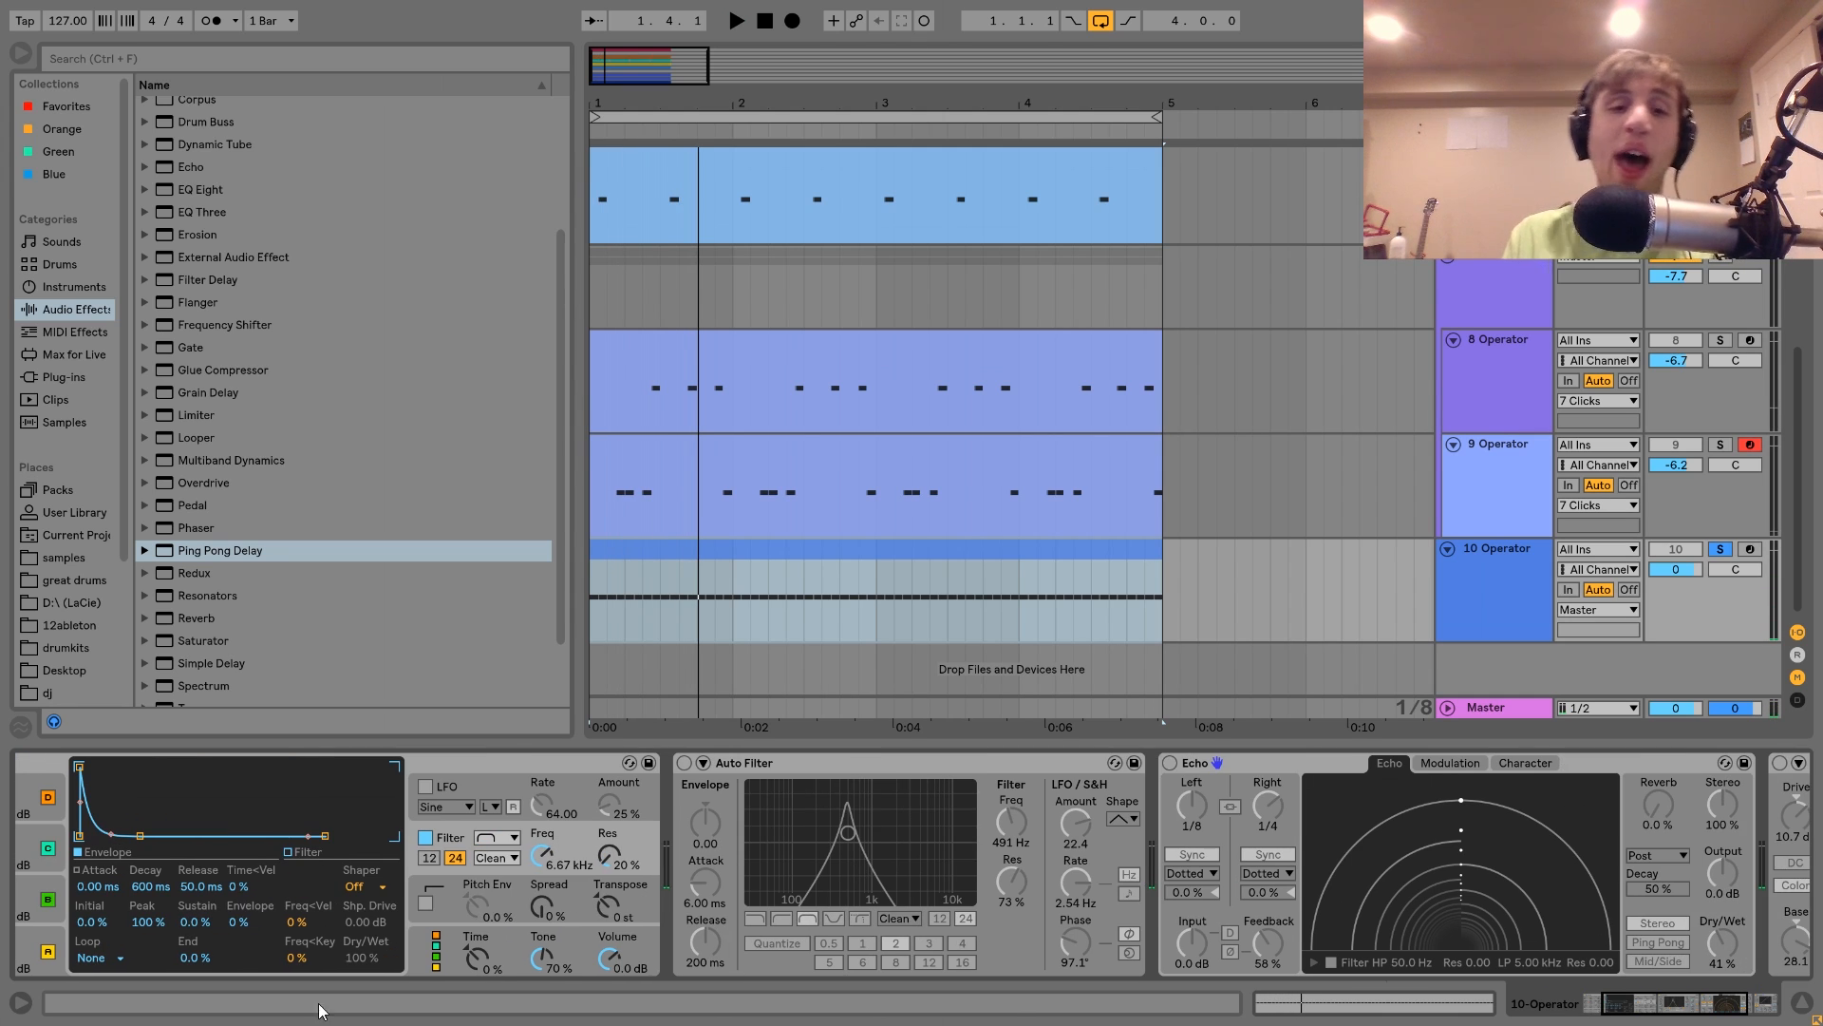
pyautogui.click(684, 763)
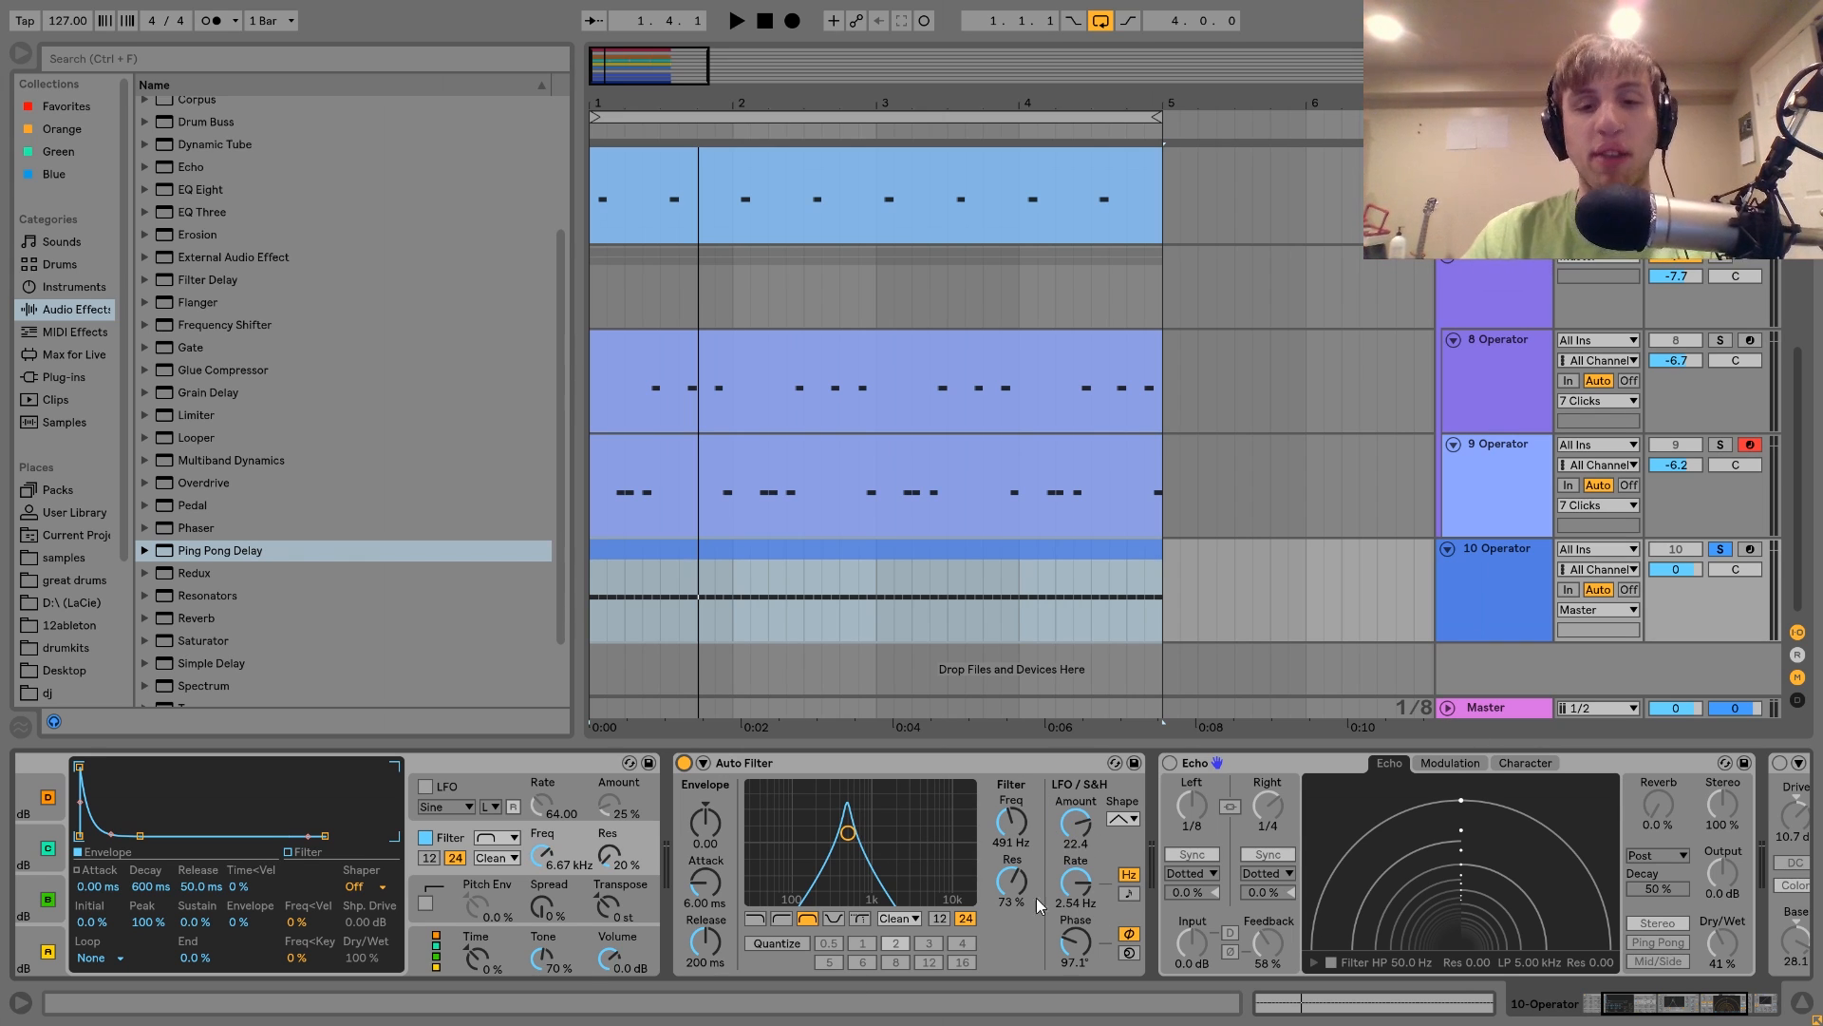
pyautogui.press('space')
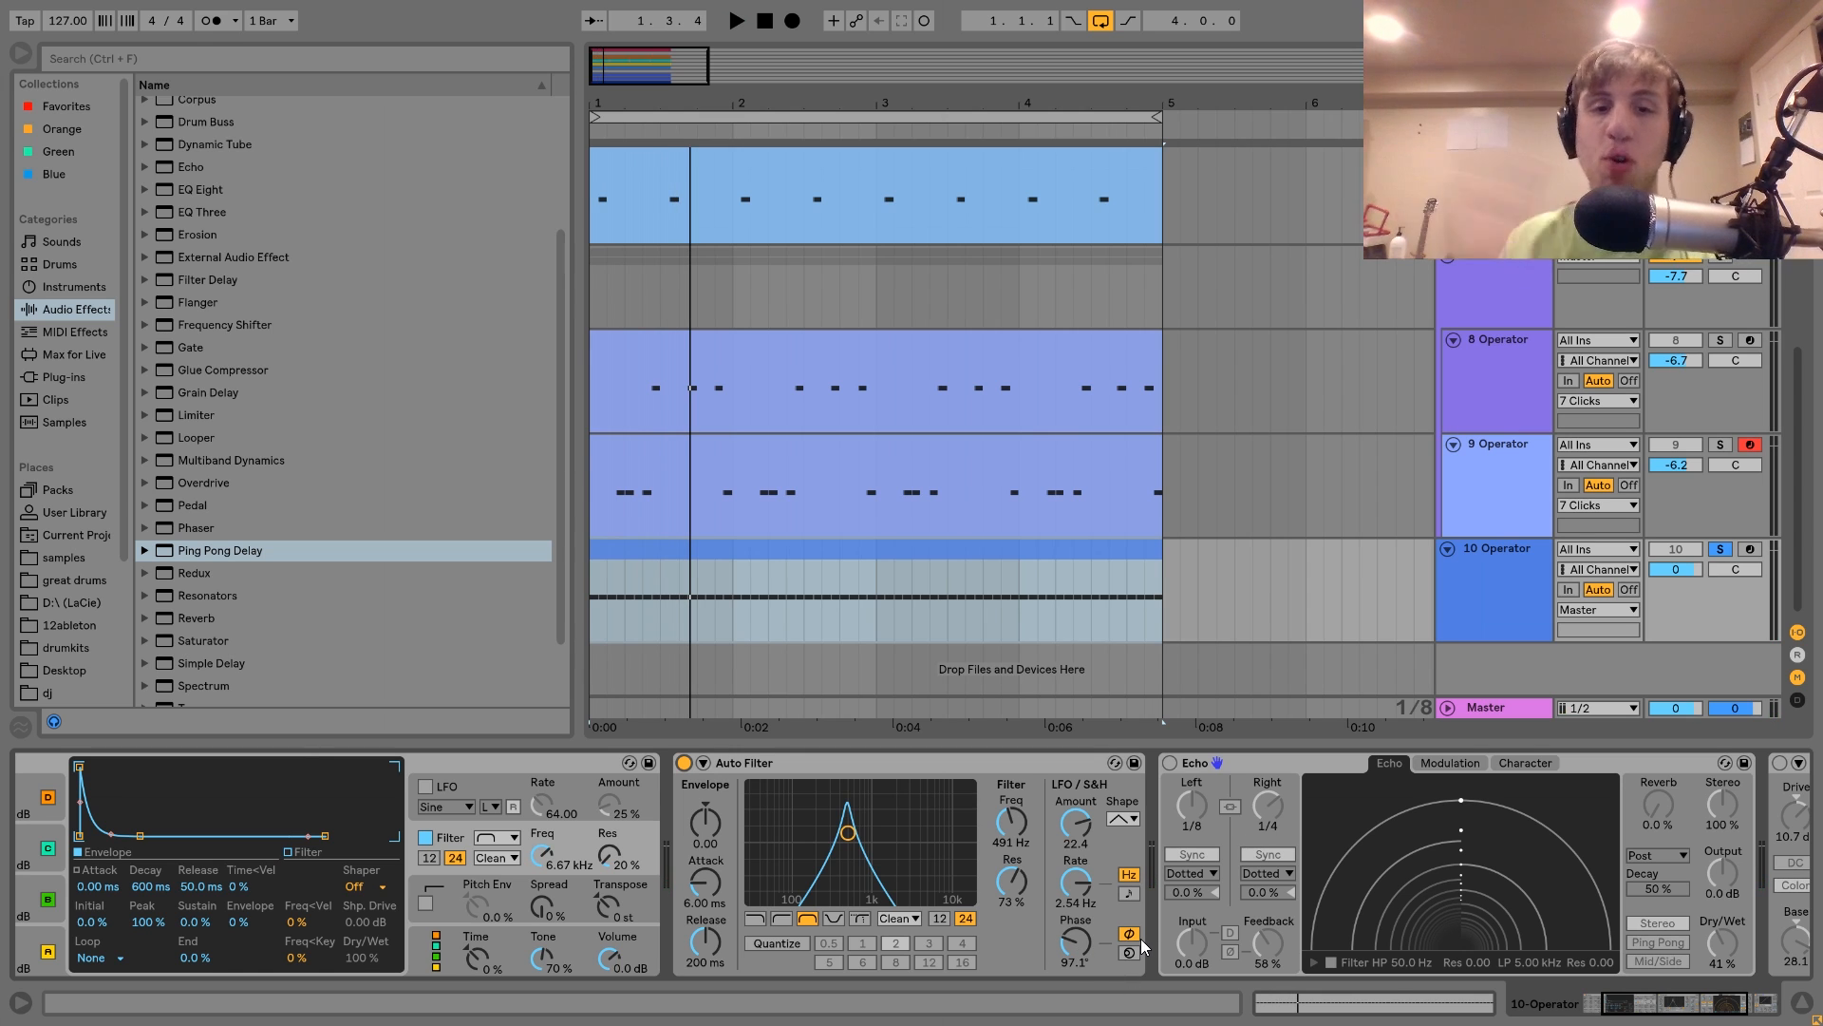
pyautogui.press('space')
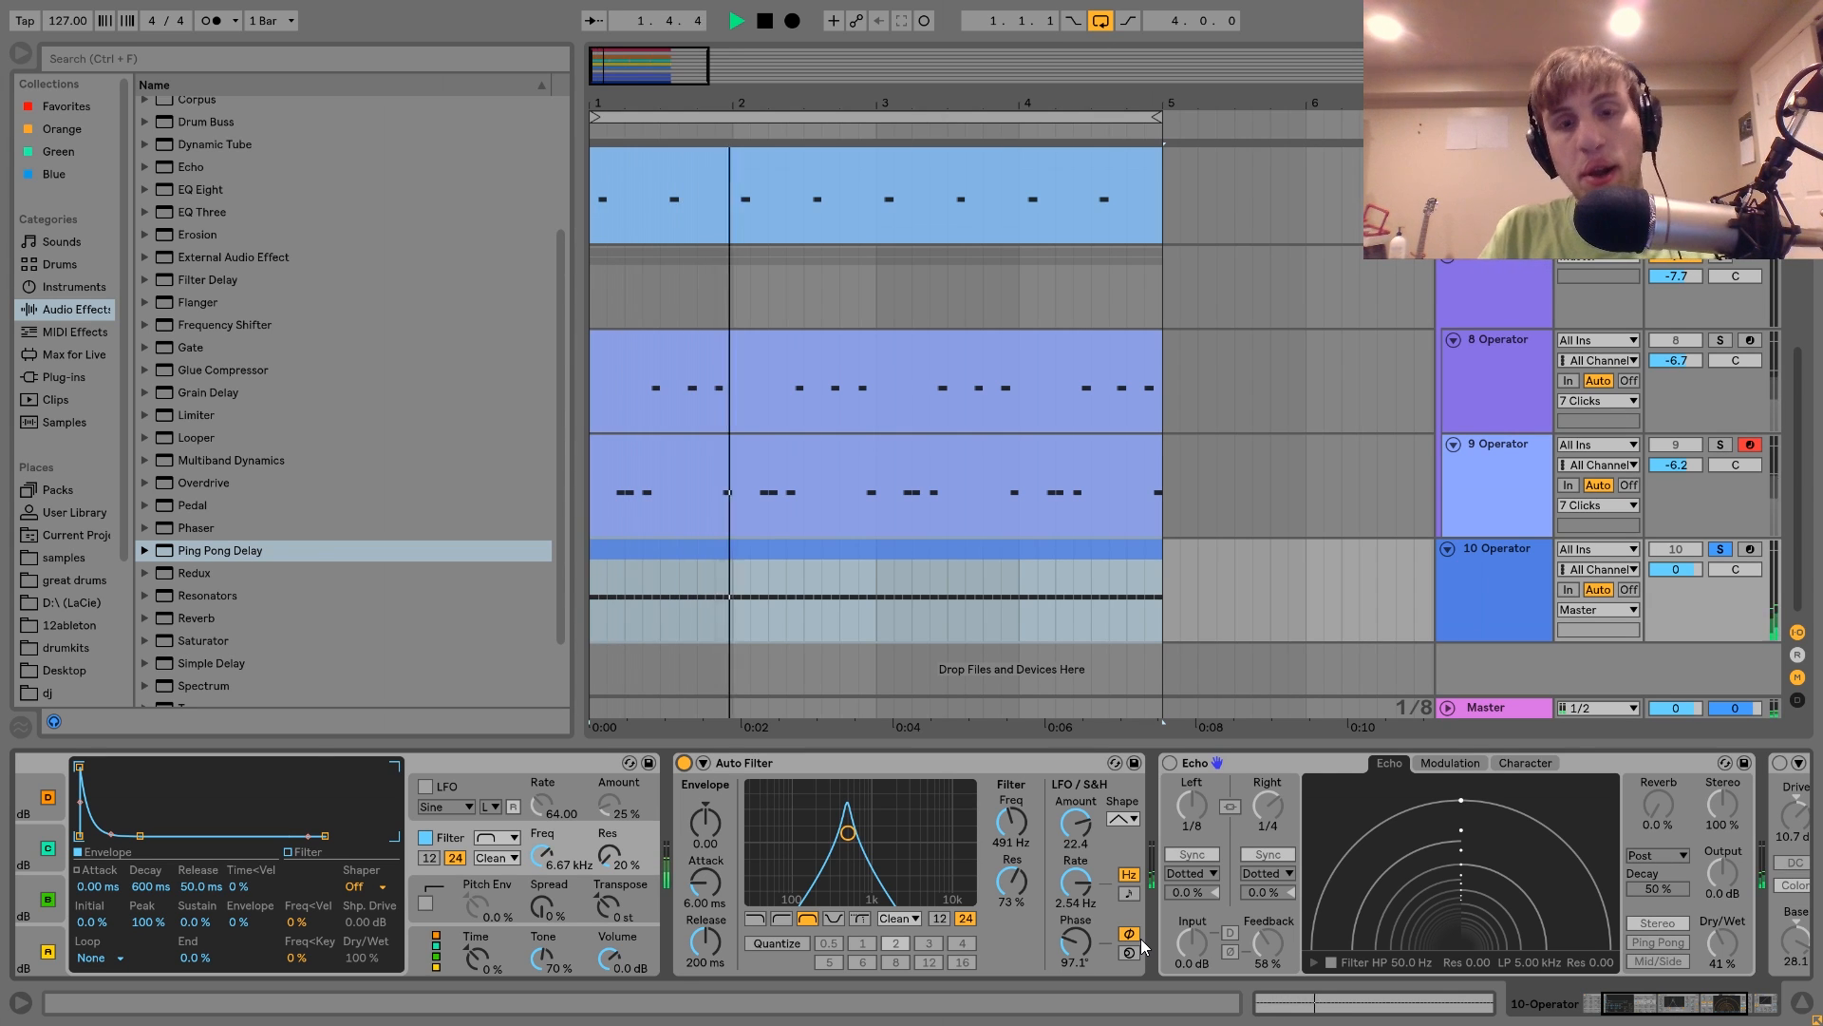
pyautogui.press('space')
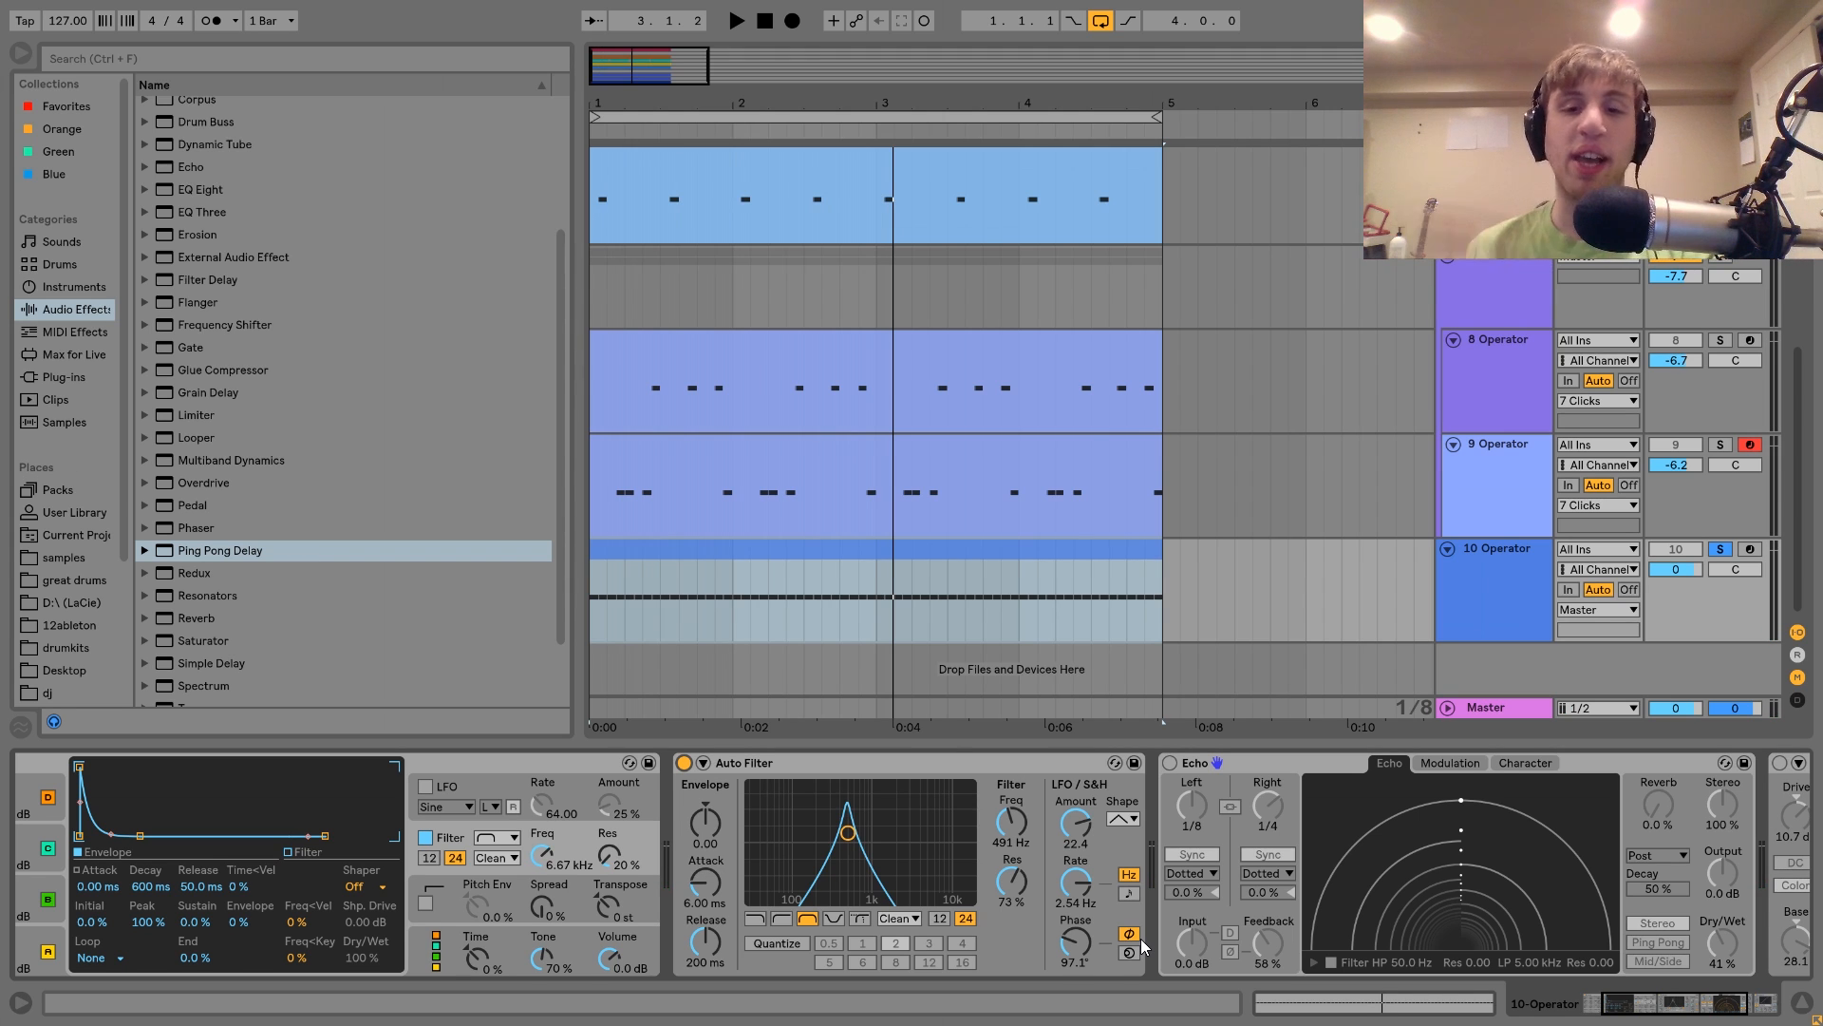
# Step: Bypass the Auto Filter and audition the 10 Operator track, briefly toggling its solo to hear the full beat
pyautogui.hscroll(5, 1143, 945)
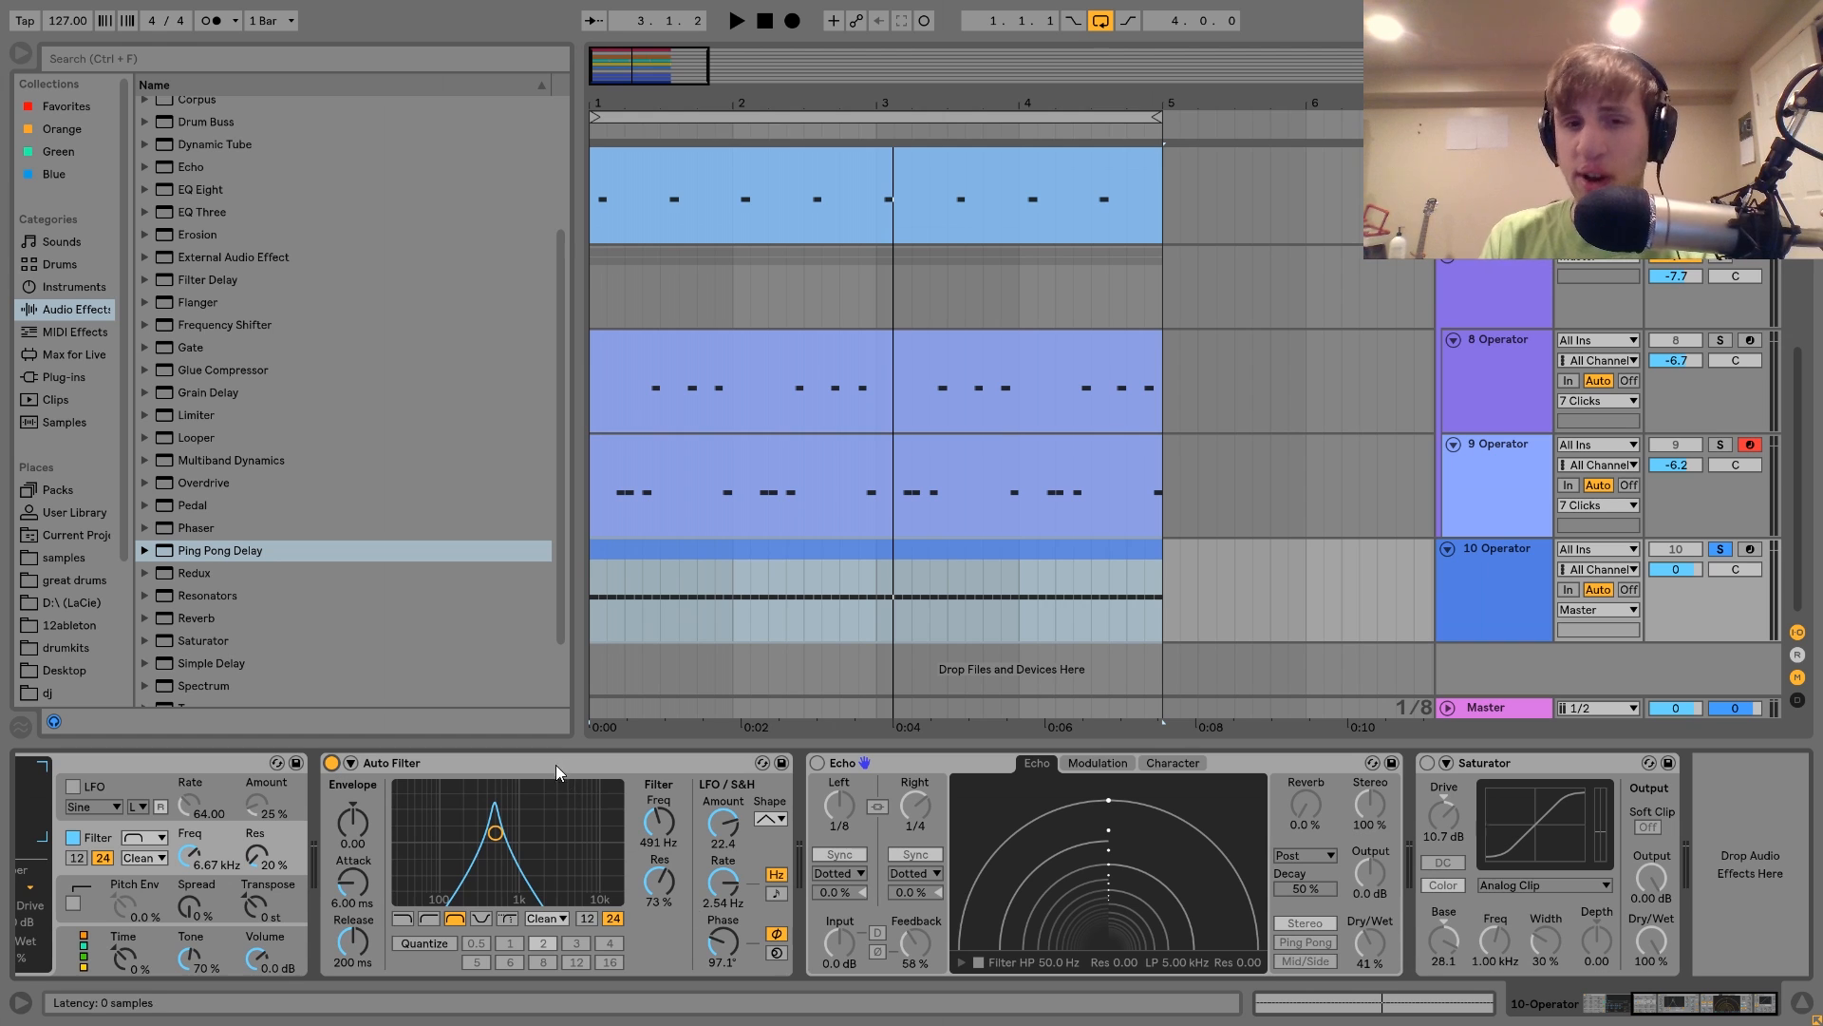
pyautogui.click(331, 763)
pyautogui.press('space')
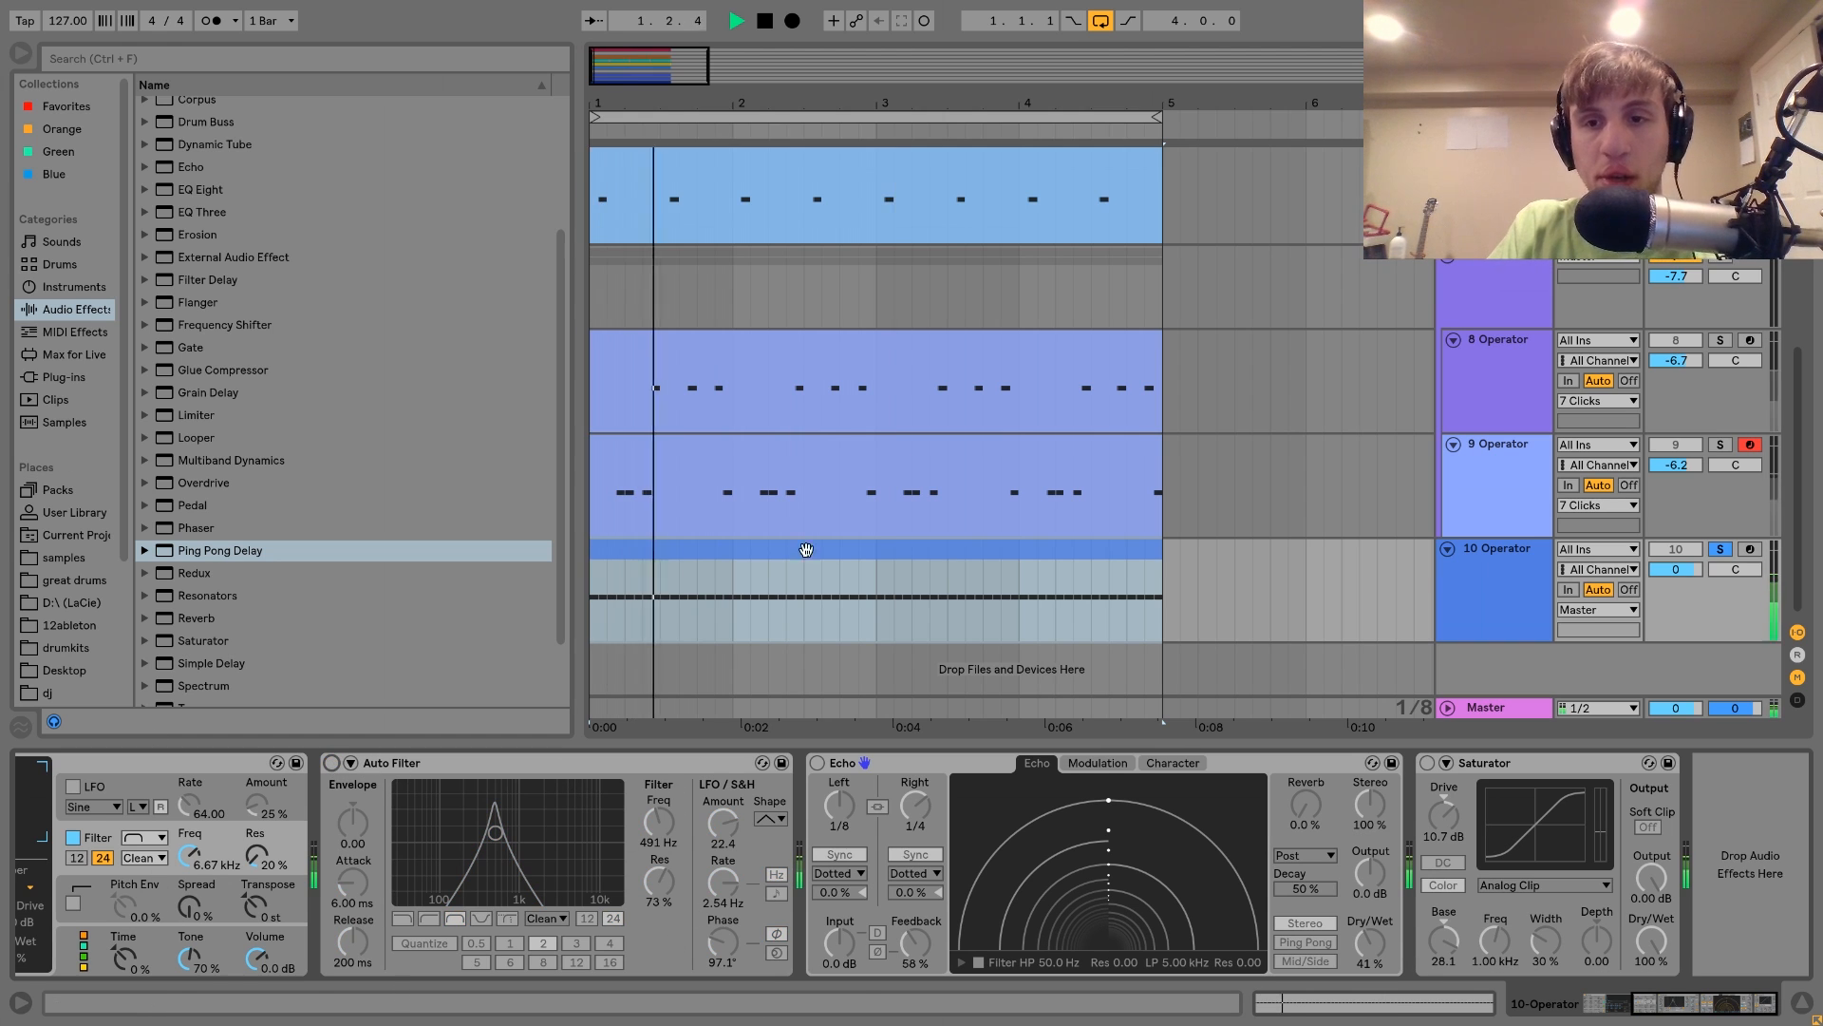
pyautogui.click(1720, 549)
pyautogui.click(1719, 549)
pyautogui.press('space')
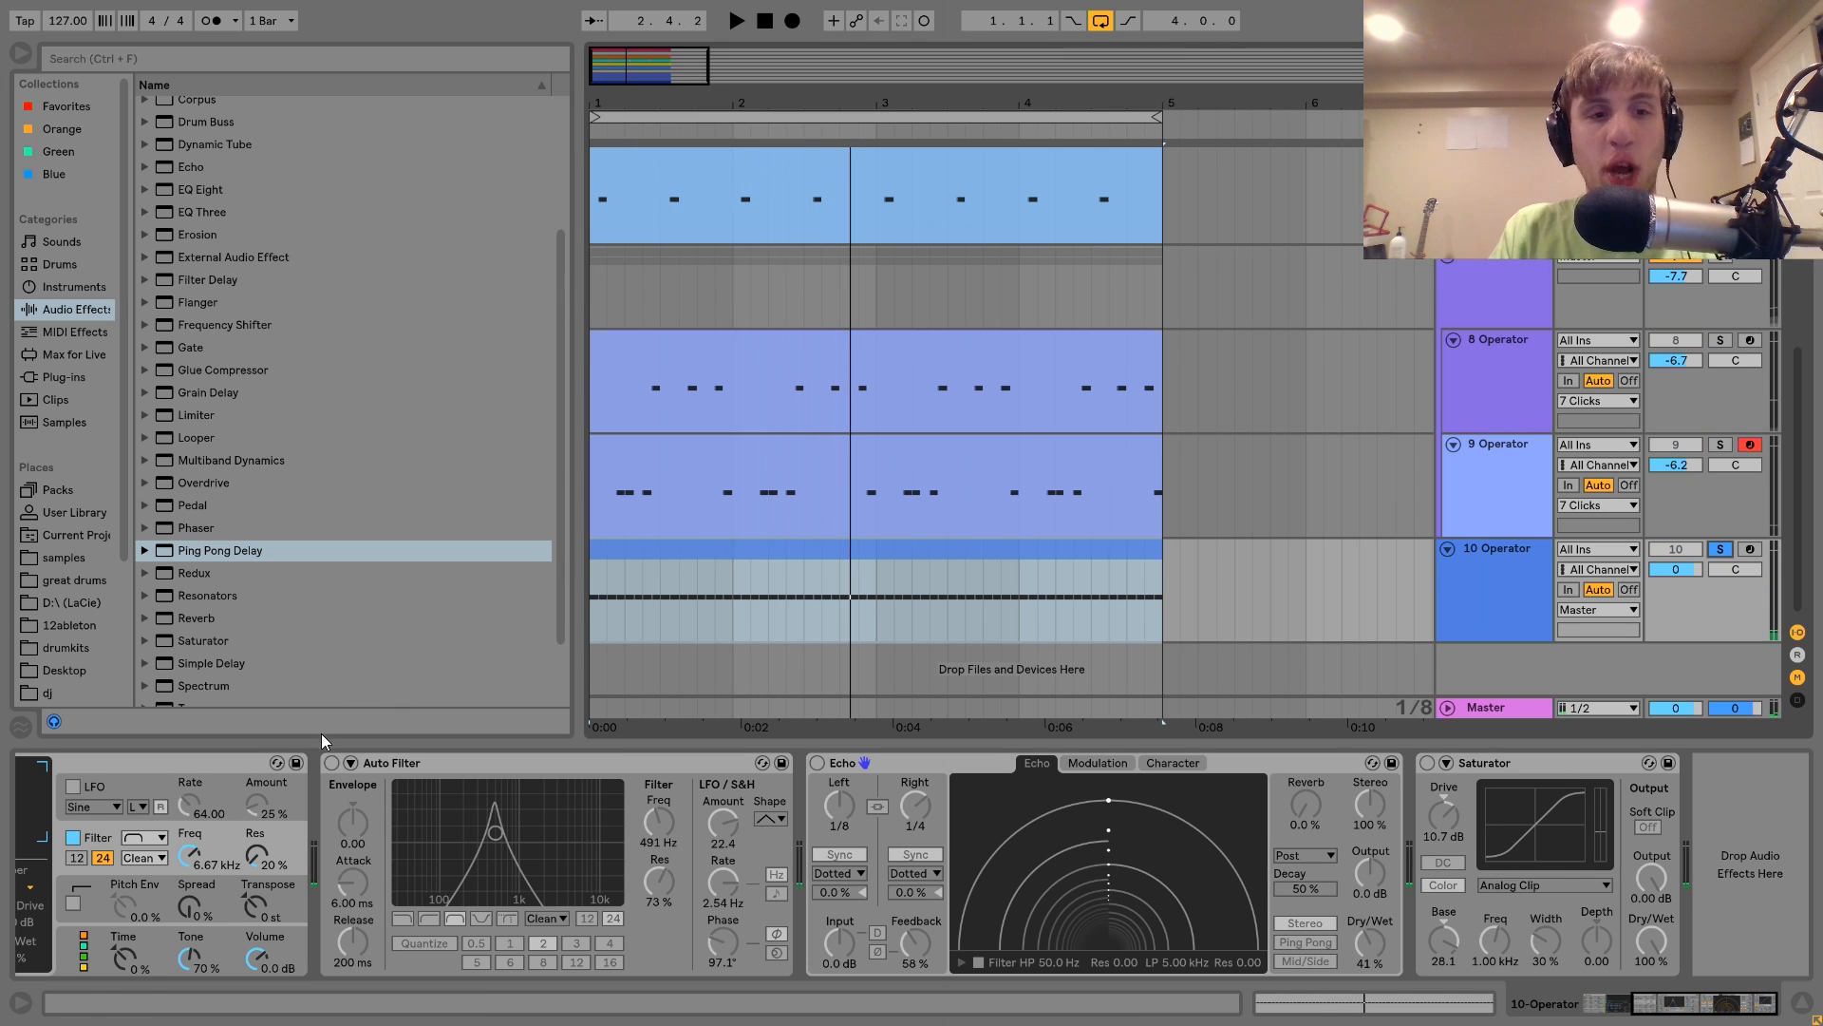
# Step: Switch the Auto Filter back on, audition the track, and re-enable the Echo
pyautogui.click(331, 763)
pyautogui.press('space')
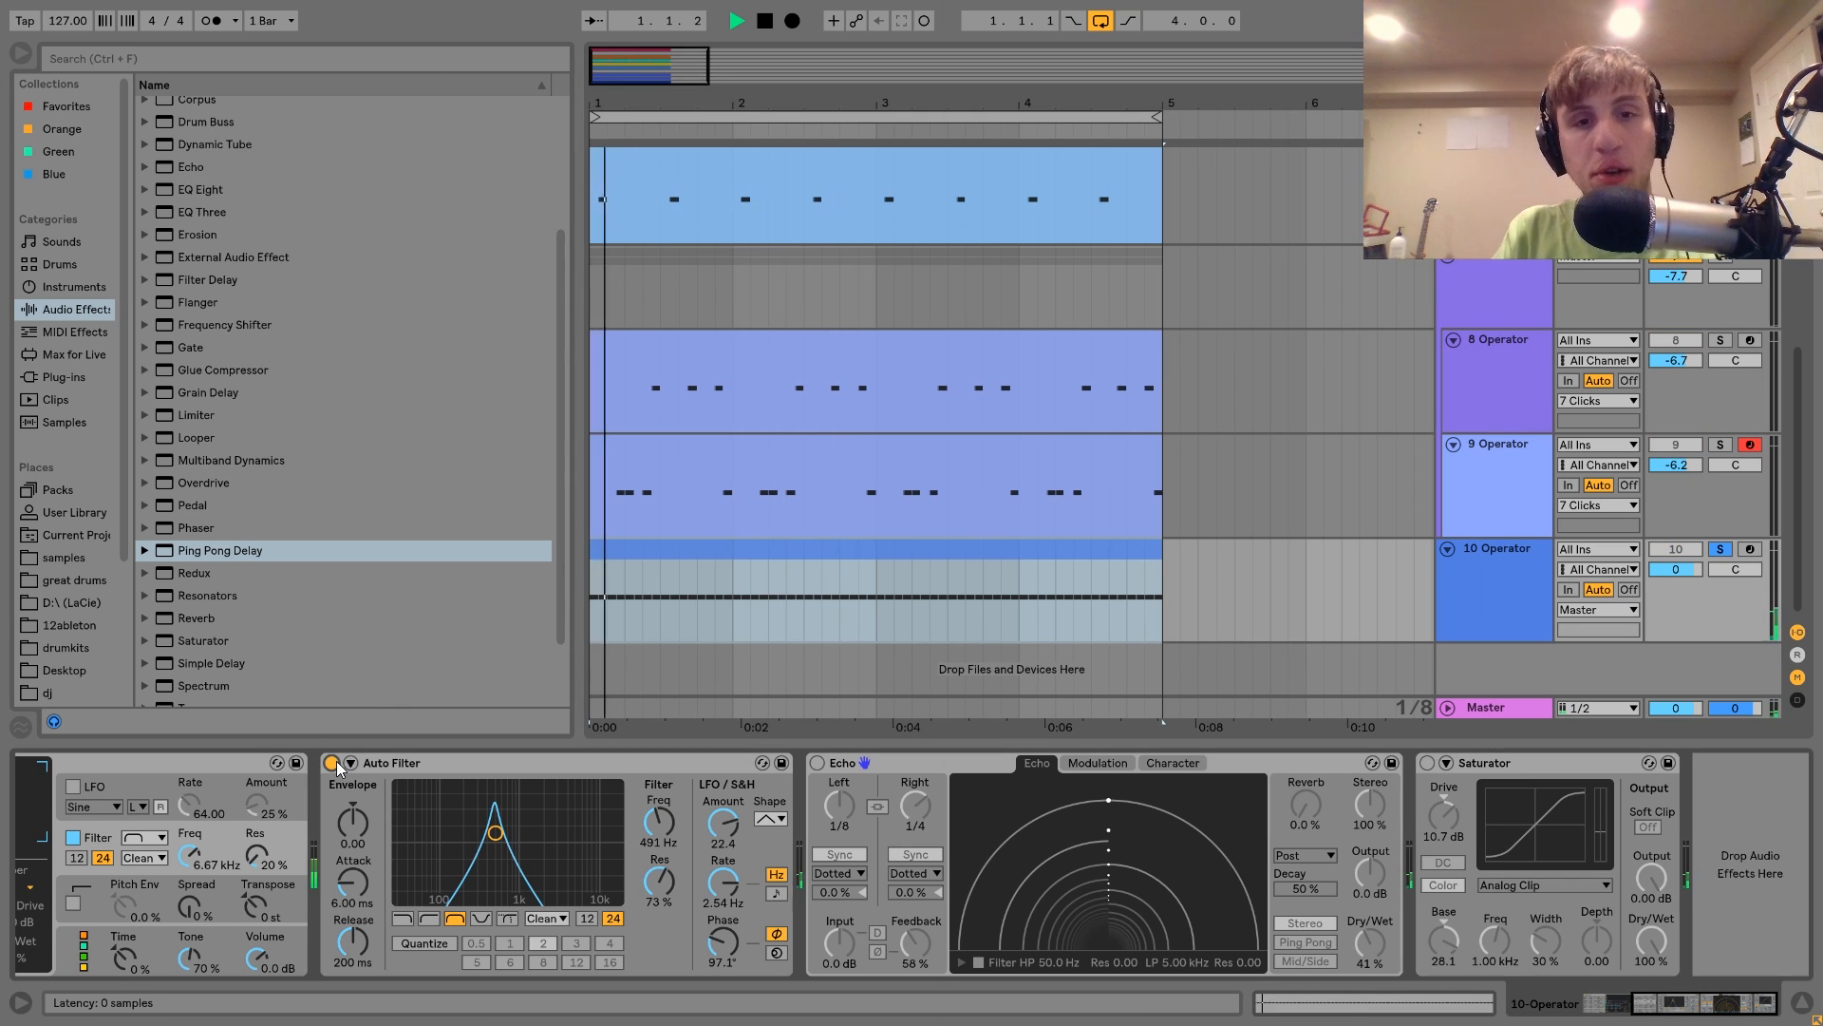
pyautogui.press('space')
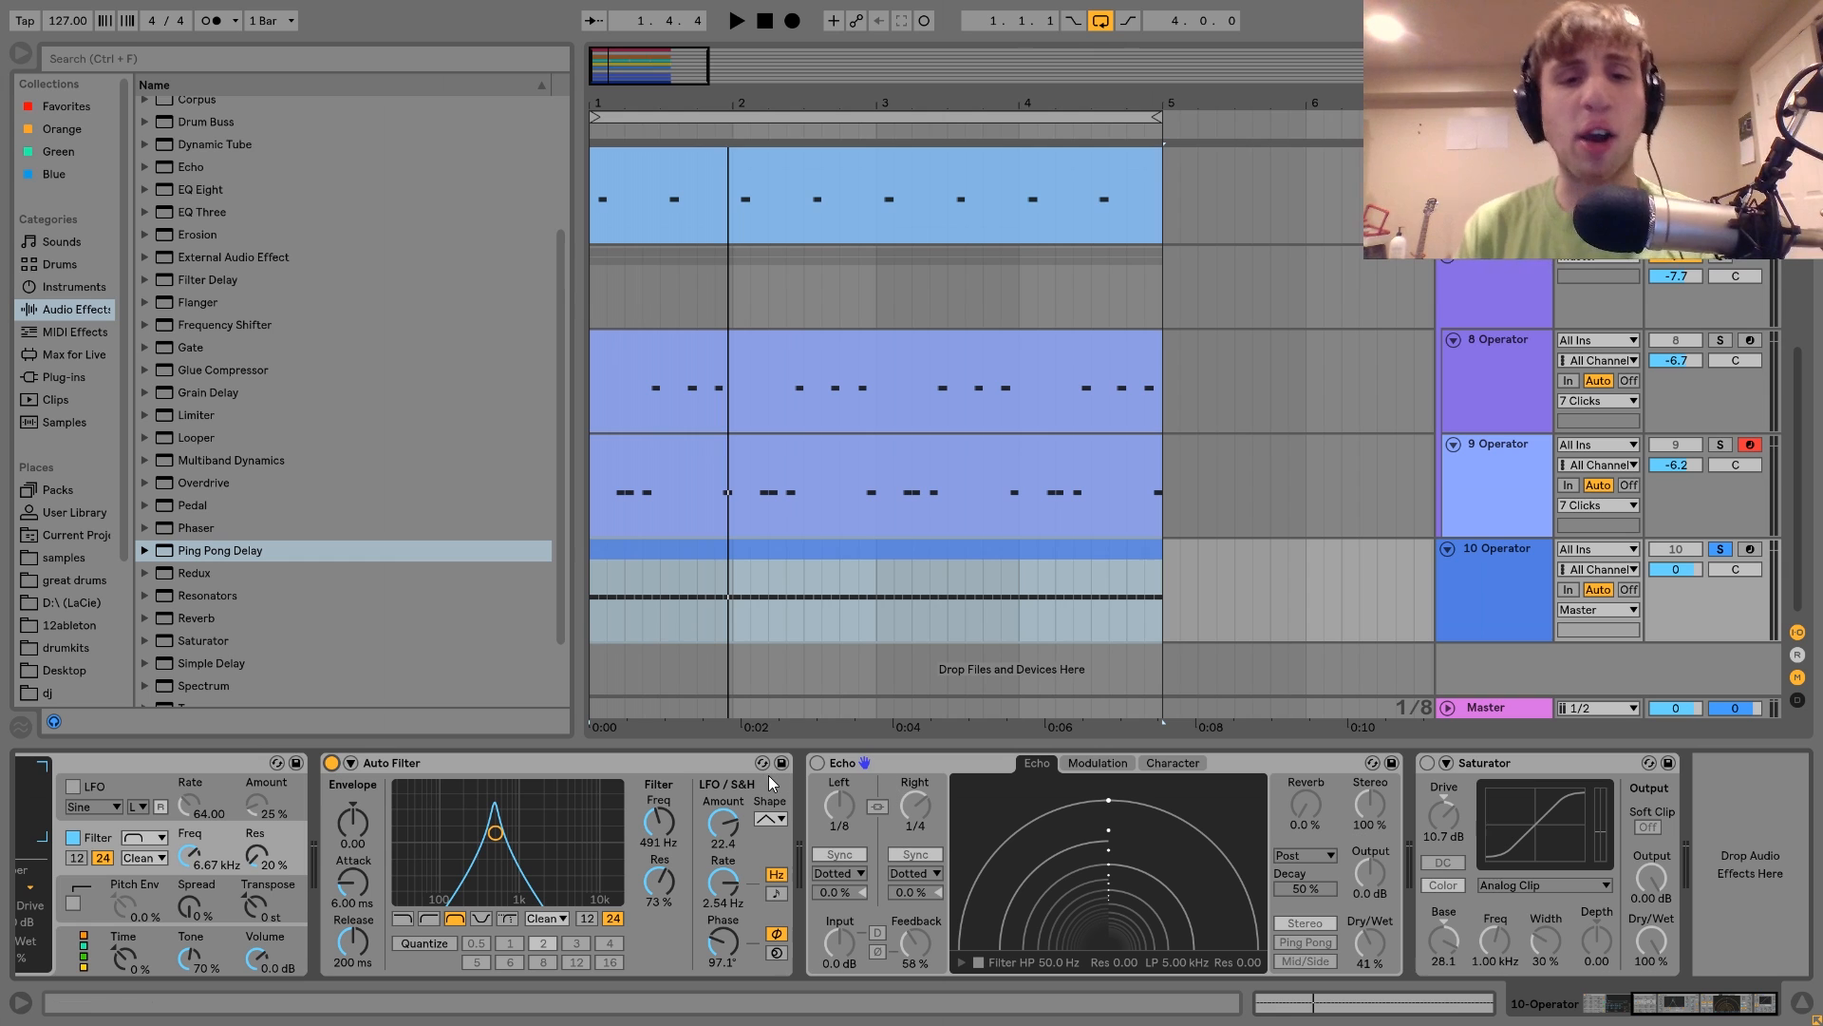
pyautogui.click(817, 762)
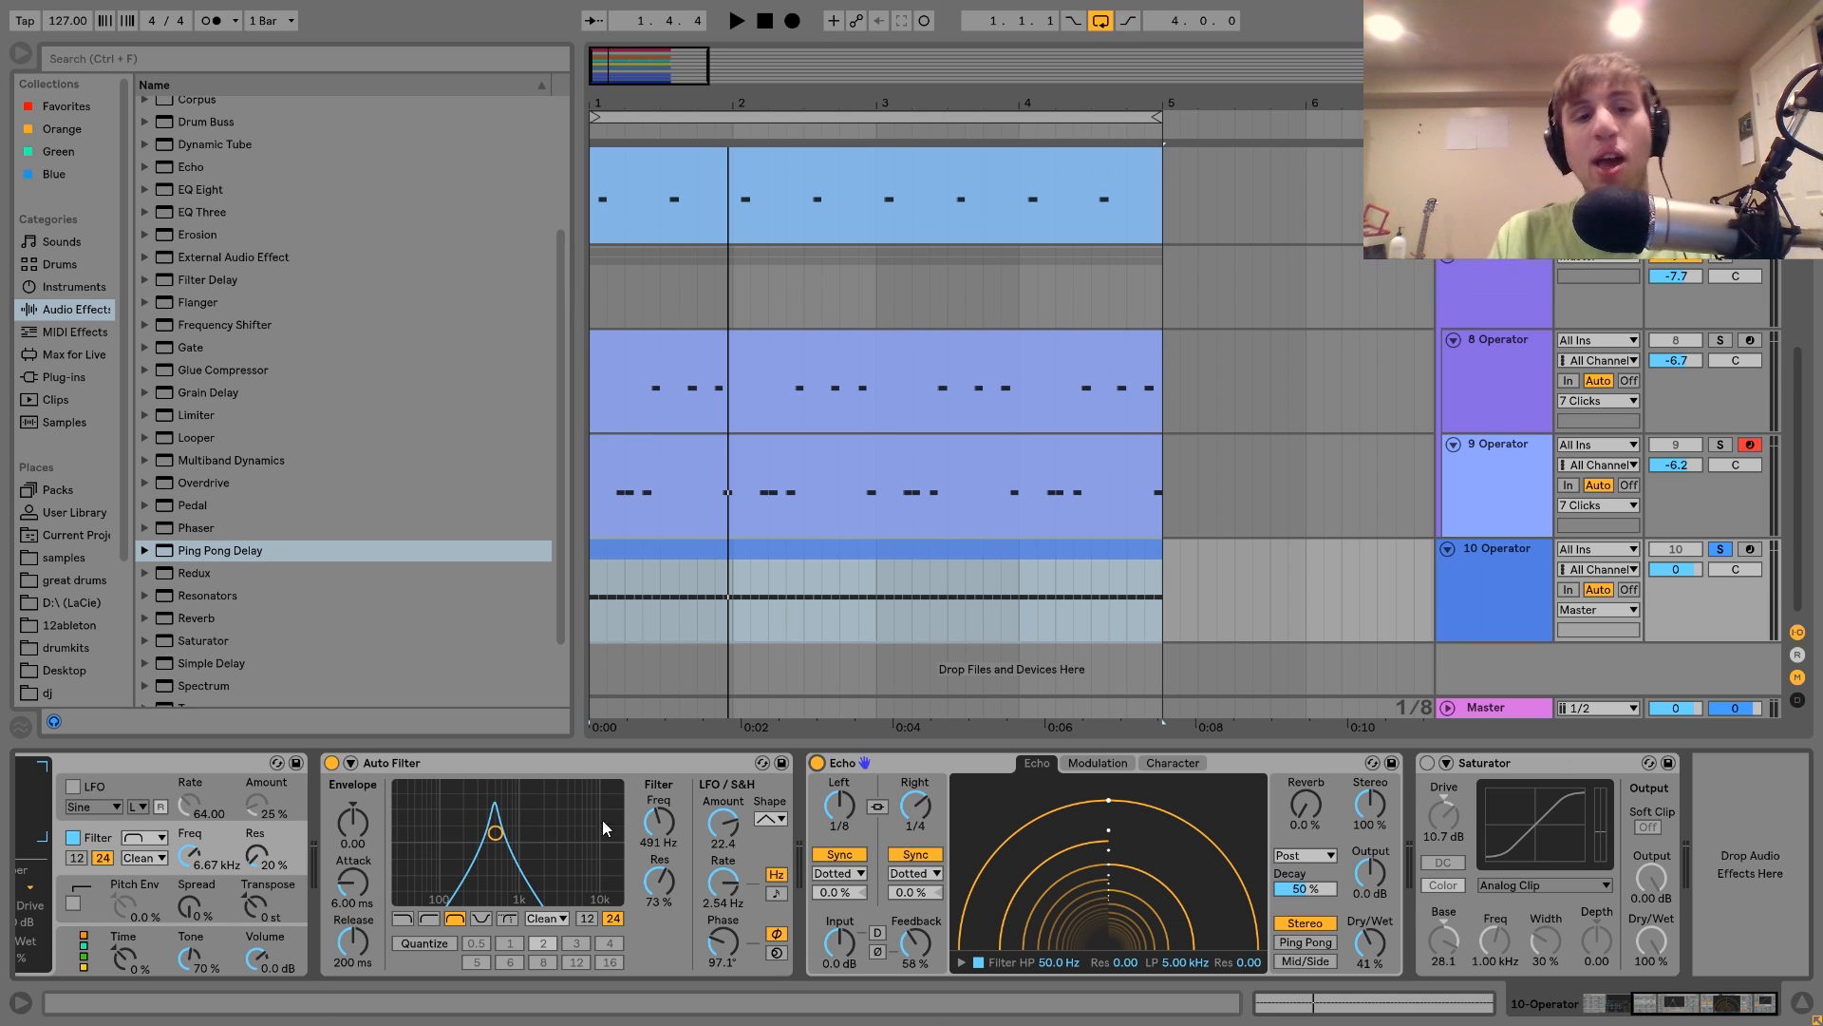
# Step: Try raising the Auto Filter to 6.46 kHz with 82 % resonance and undo the change
pyautogui.moveTo(495, 833); pyautogui.dragTo(580, 826)
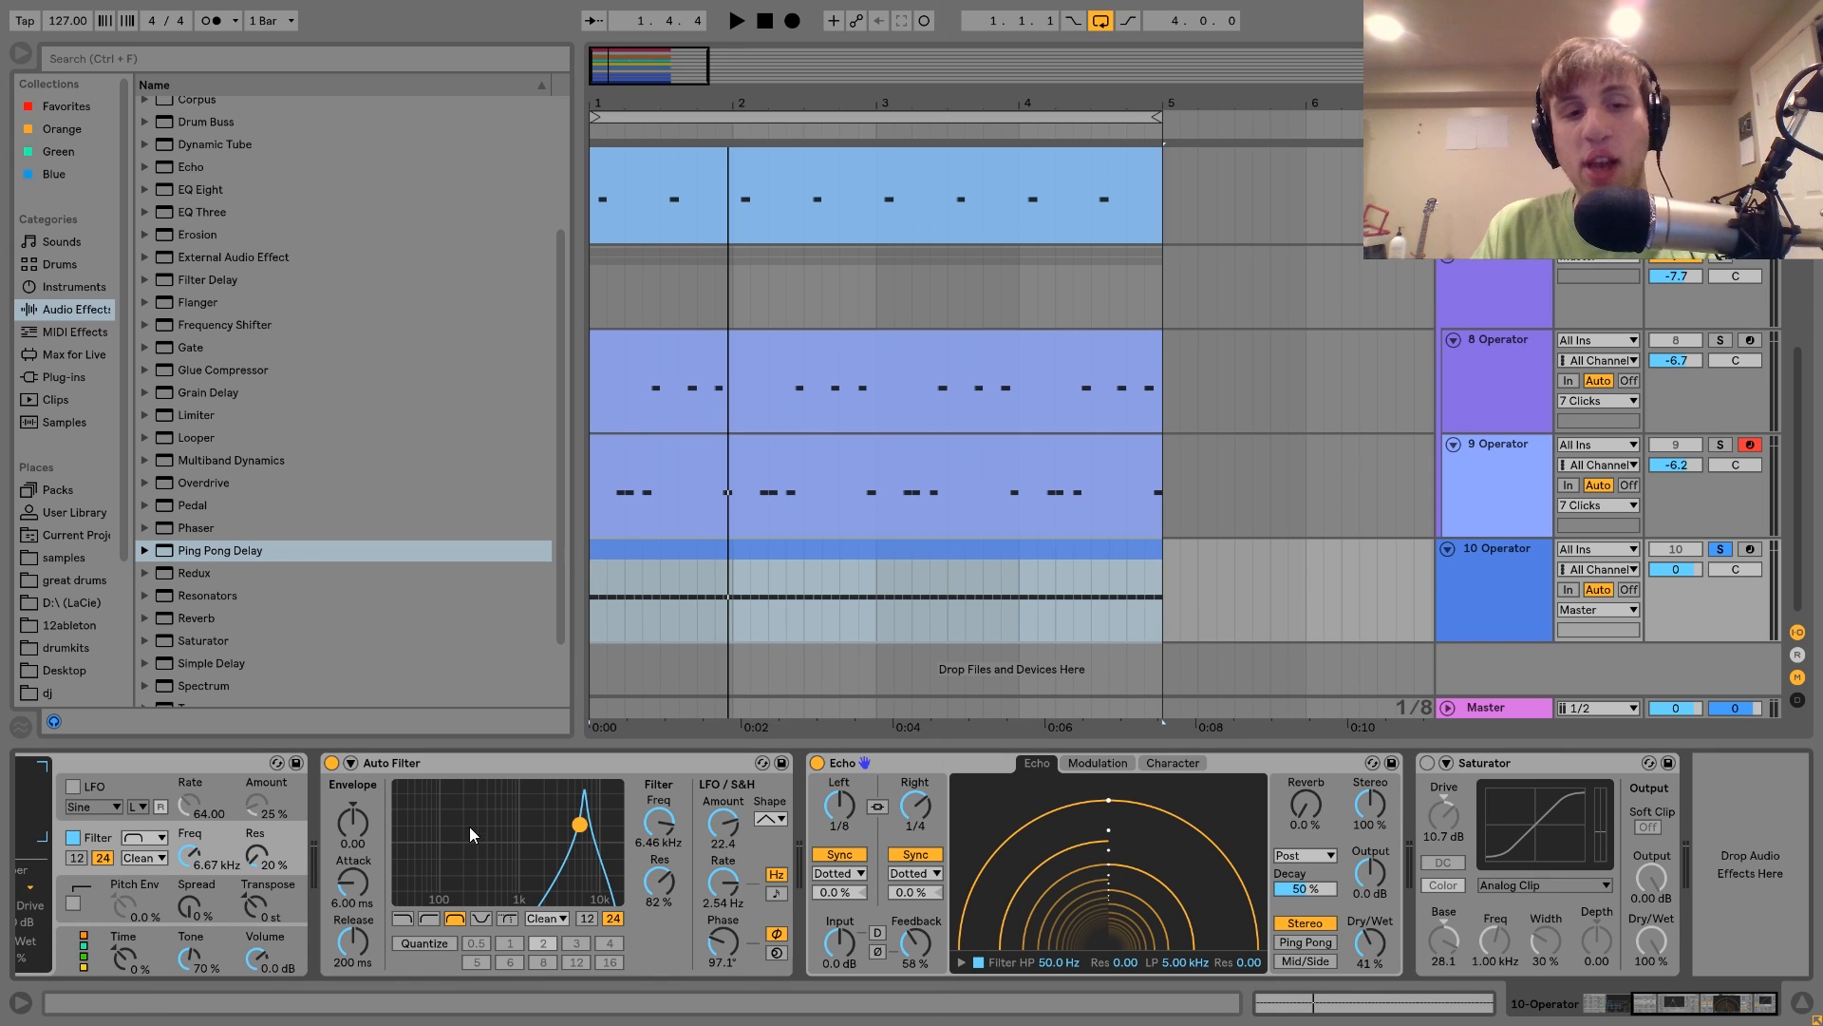
pyautogui.moveTo(471, 826); pyautogui.dragTo(458, 828)
pyautogui.hotkey('ctrl', 'z')
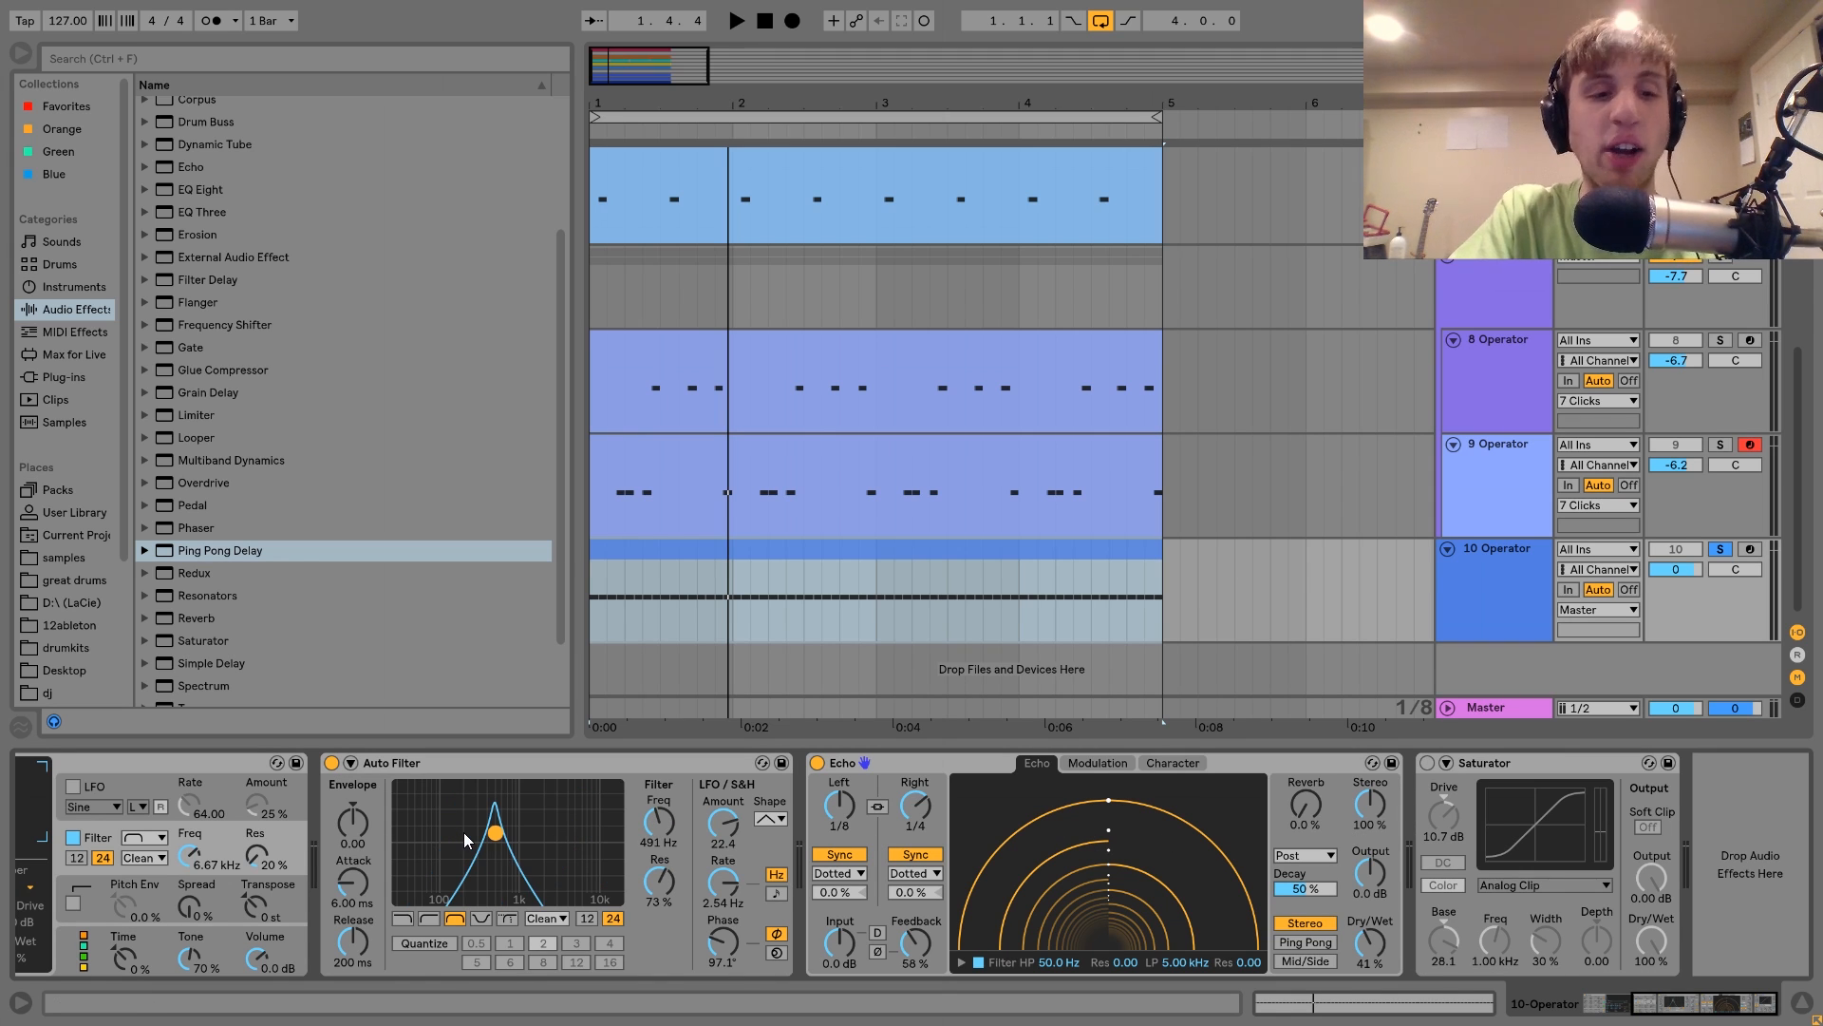
# Step: Audition the soloed 10 Operator track from the start with both Auto Filter and Echo active
pyautogui.press('space')
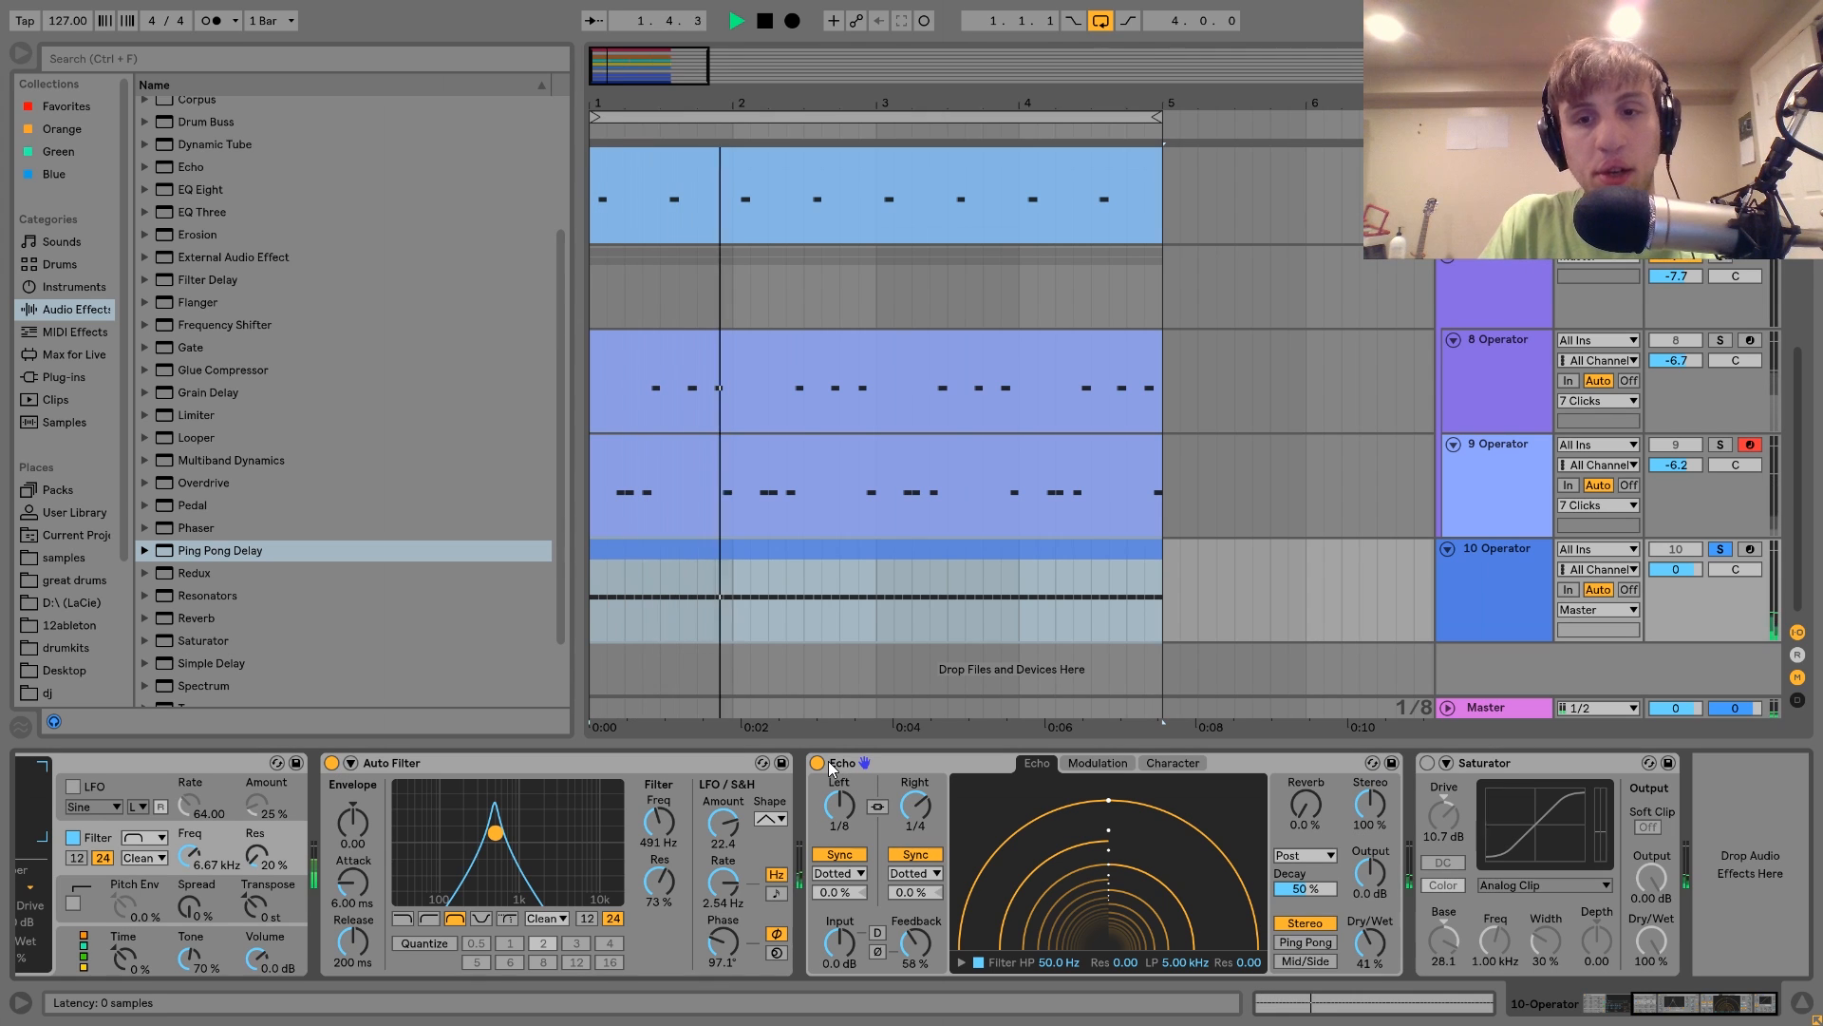
pyautogui.press('space')
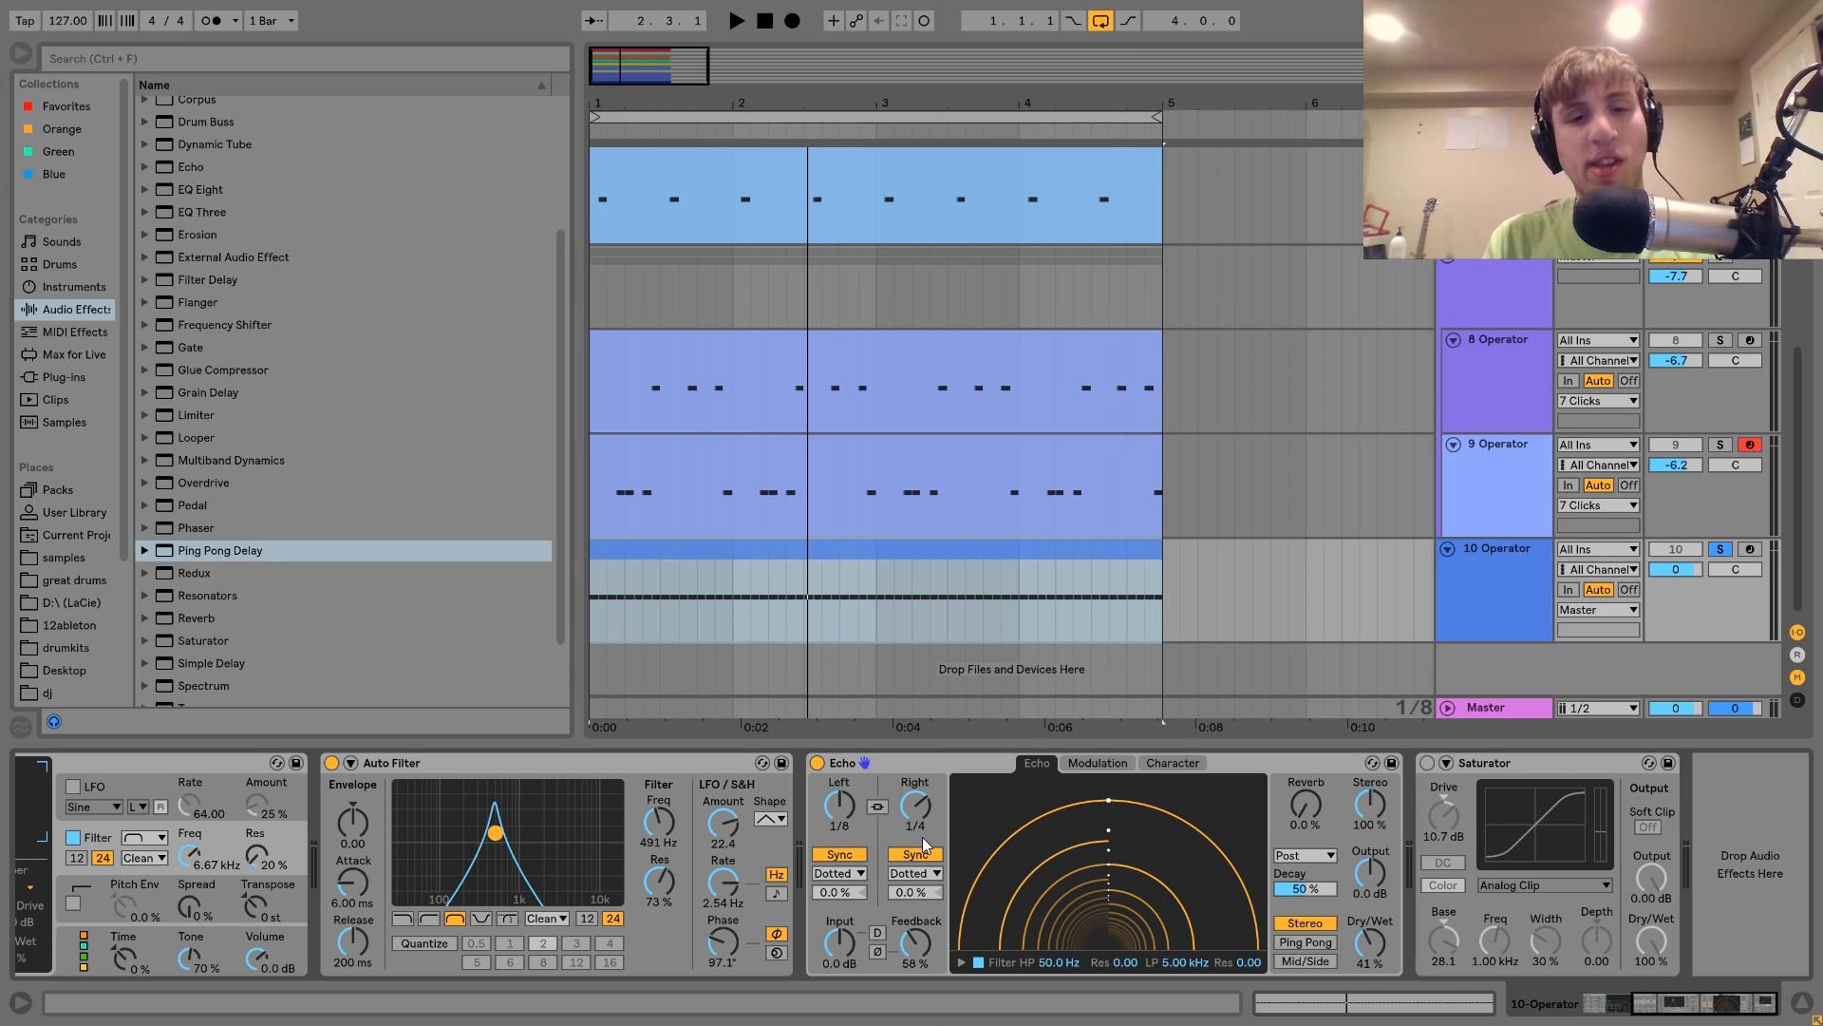
# Step: Enable the Saturator on the 10 Operator track and compare the soloed sound with and without it
pyautogui.press('space')
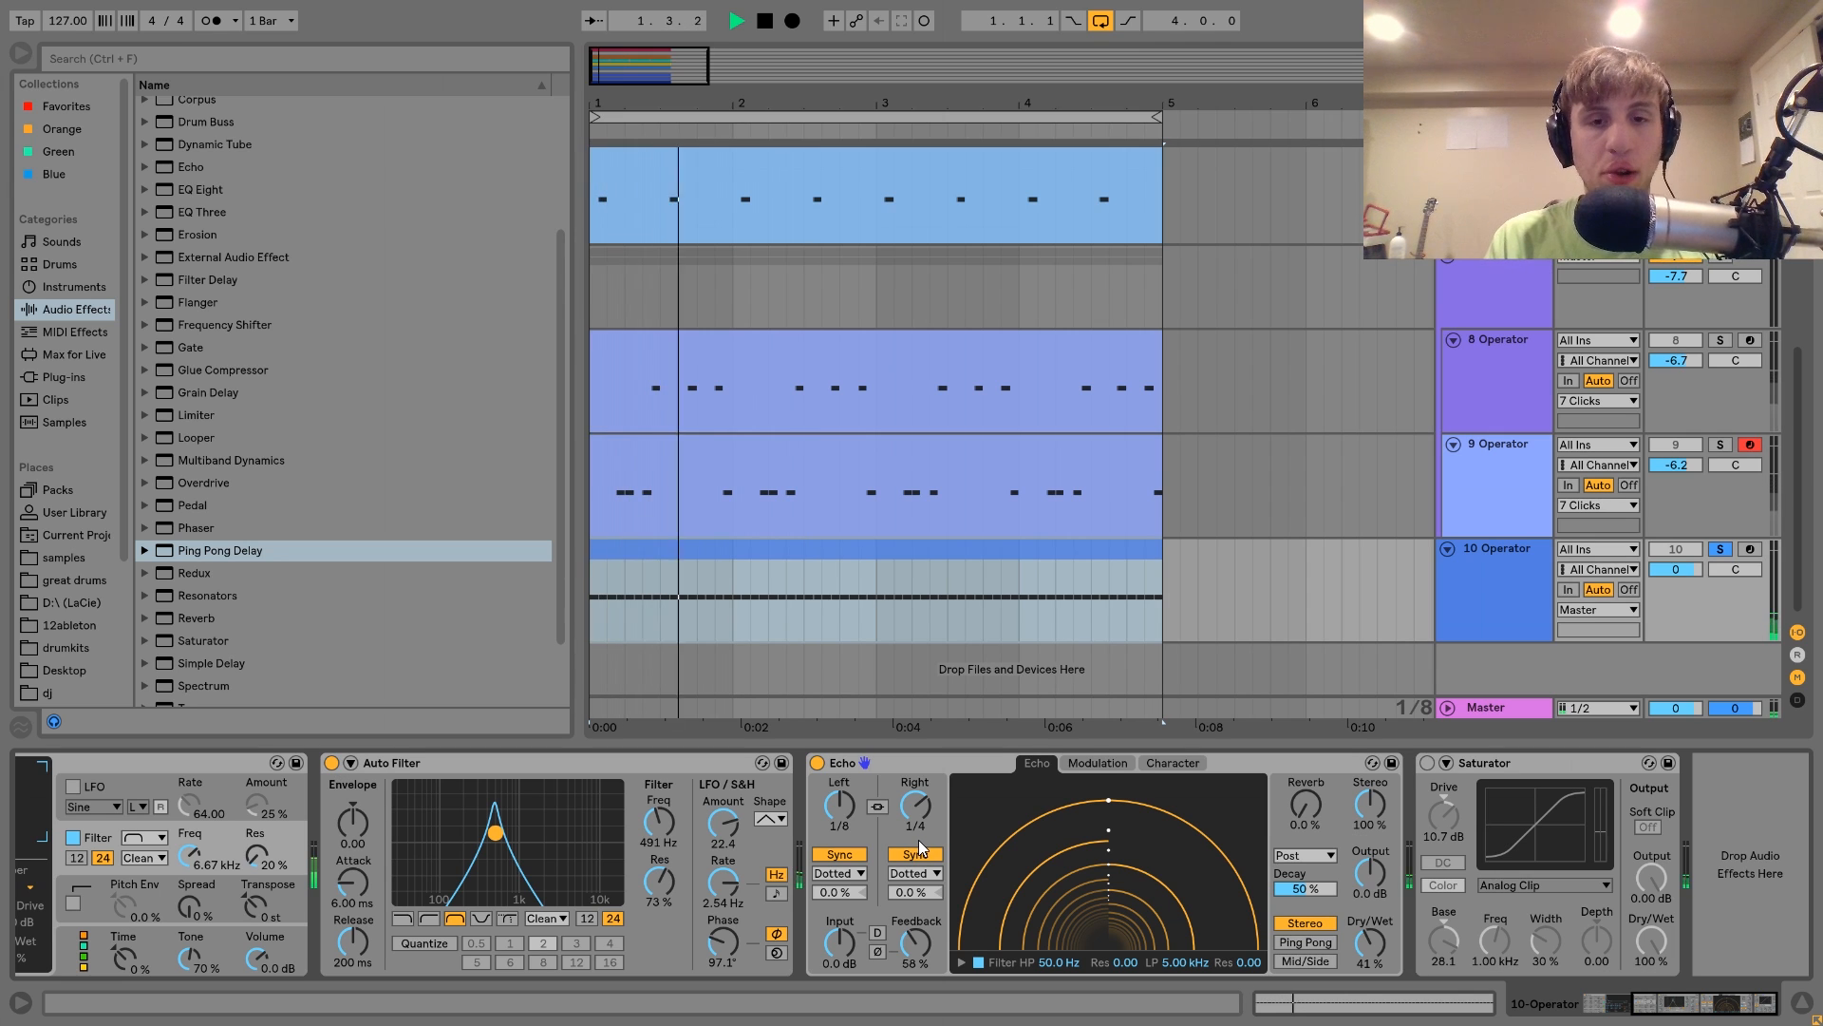
pyautogui.press('space')
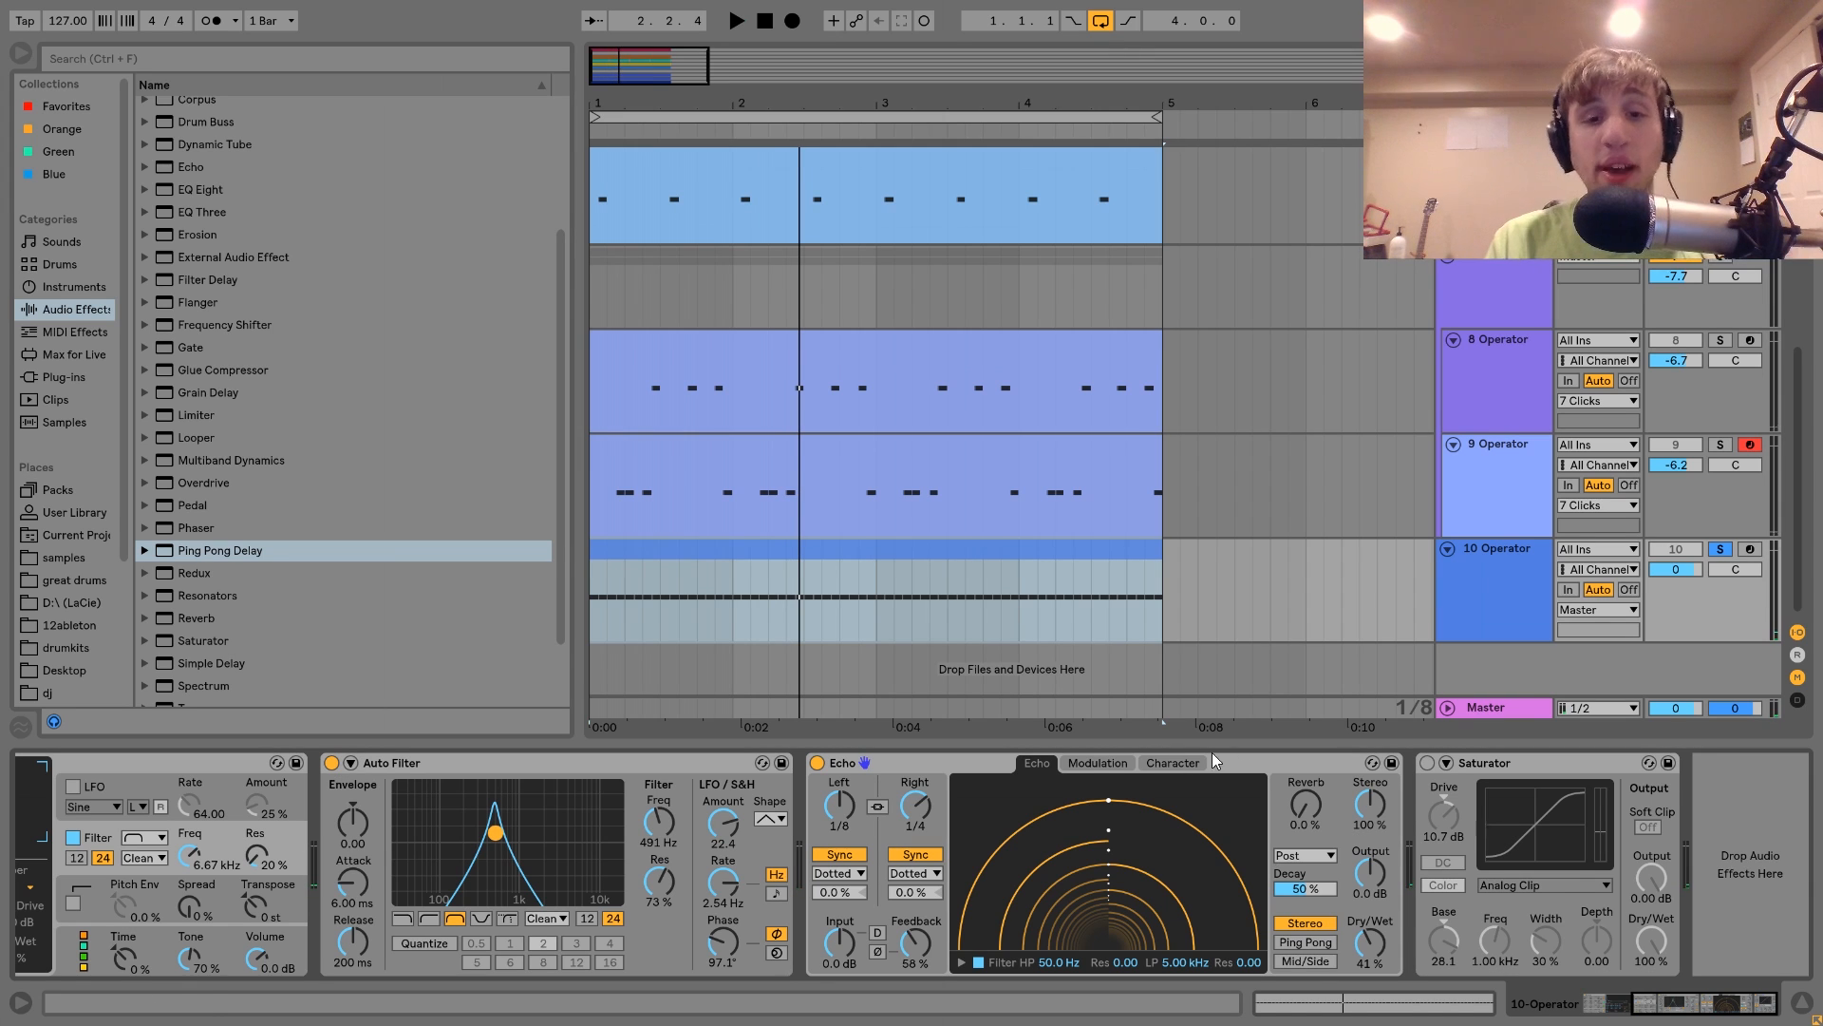
pyautogui.click(1426, 762)
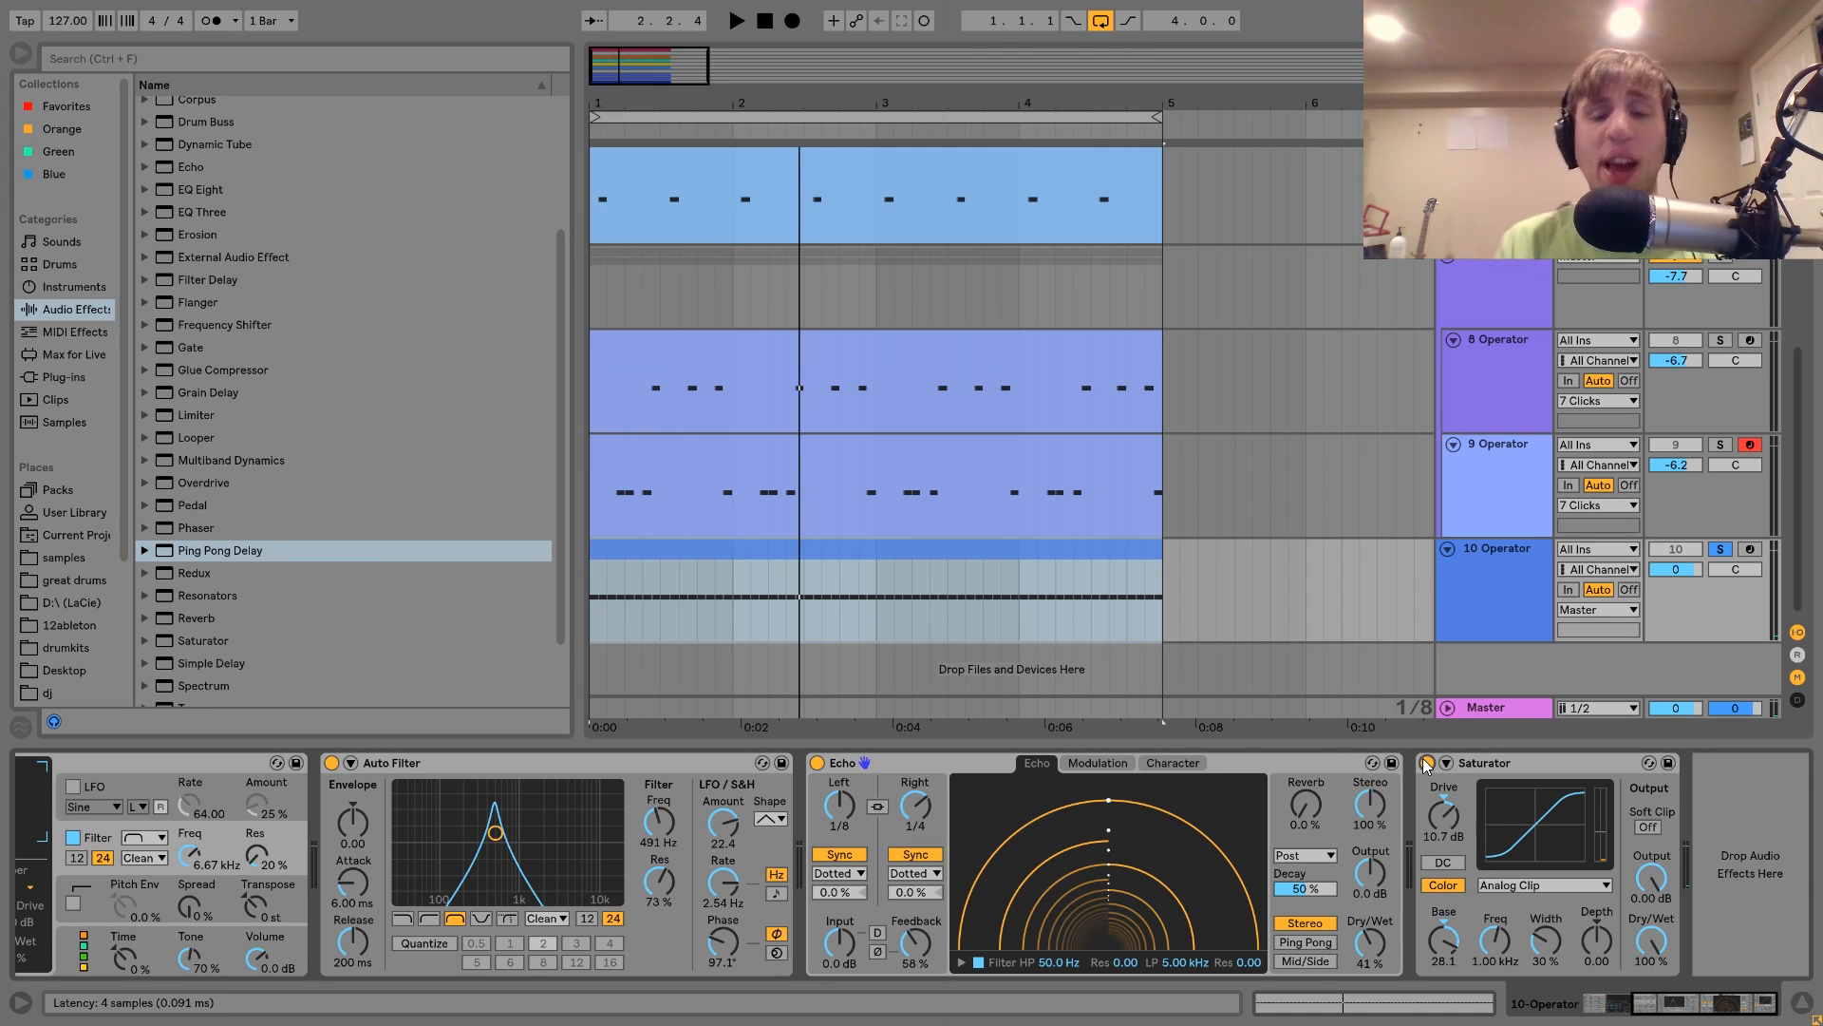
pyautogui.press('space')
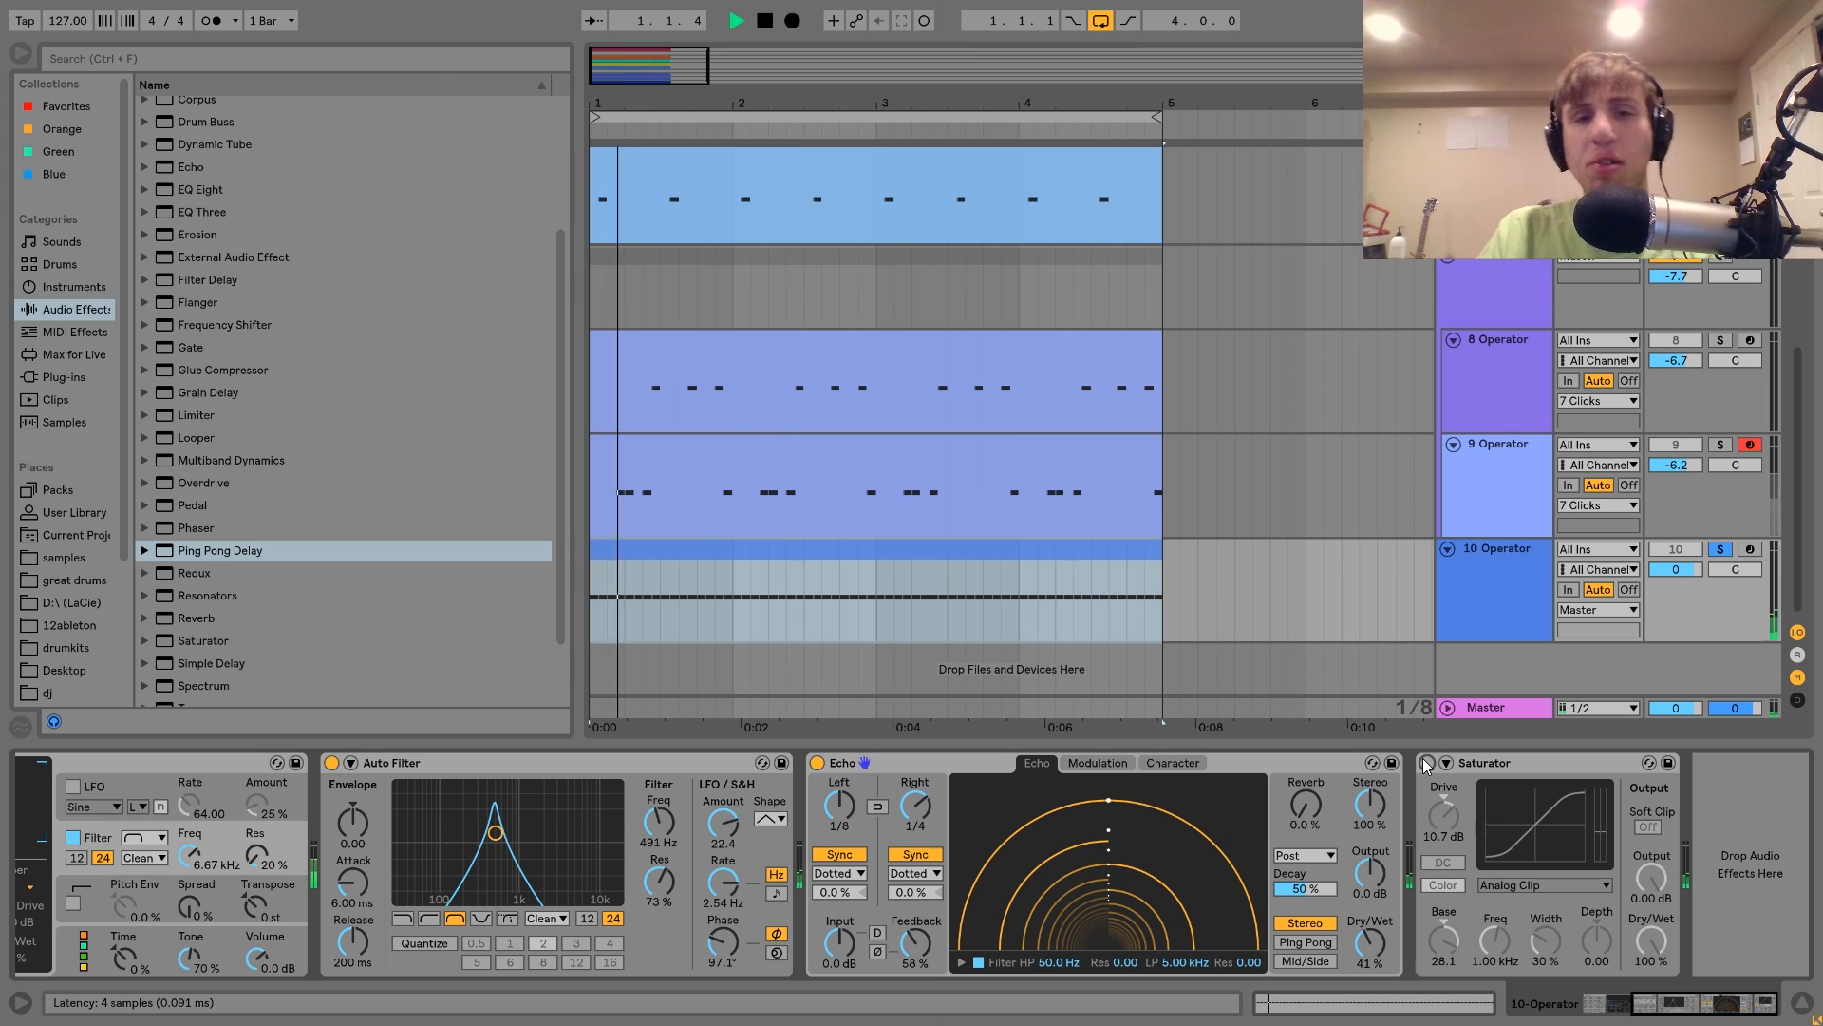
pyautogui.press('space')
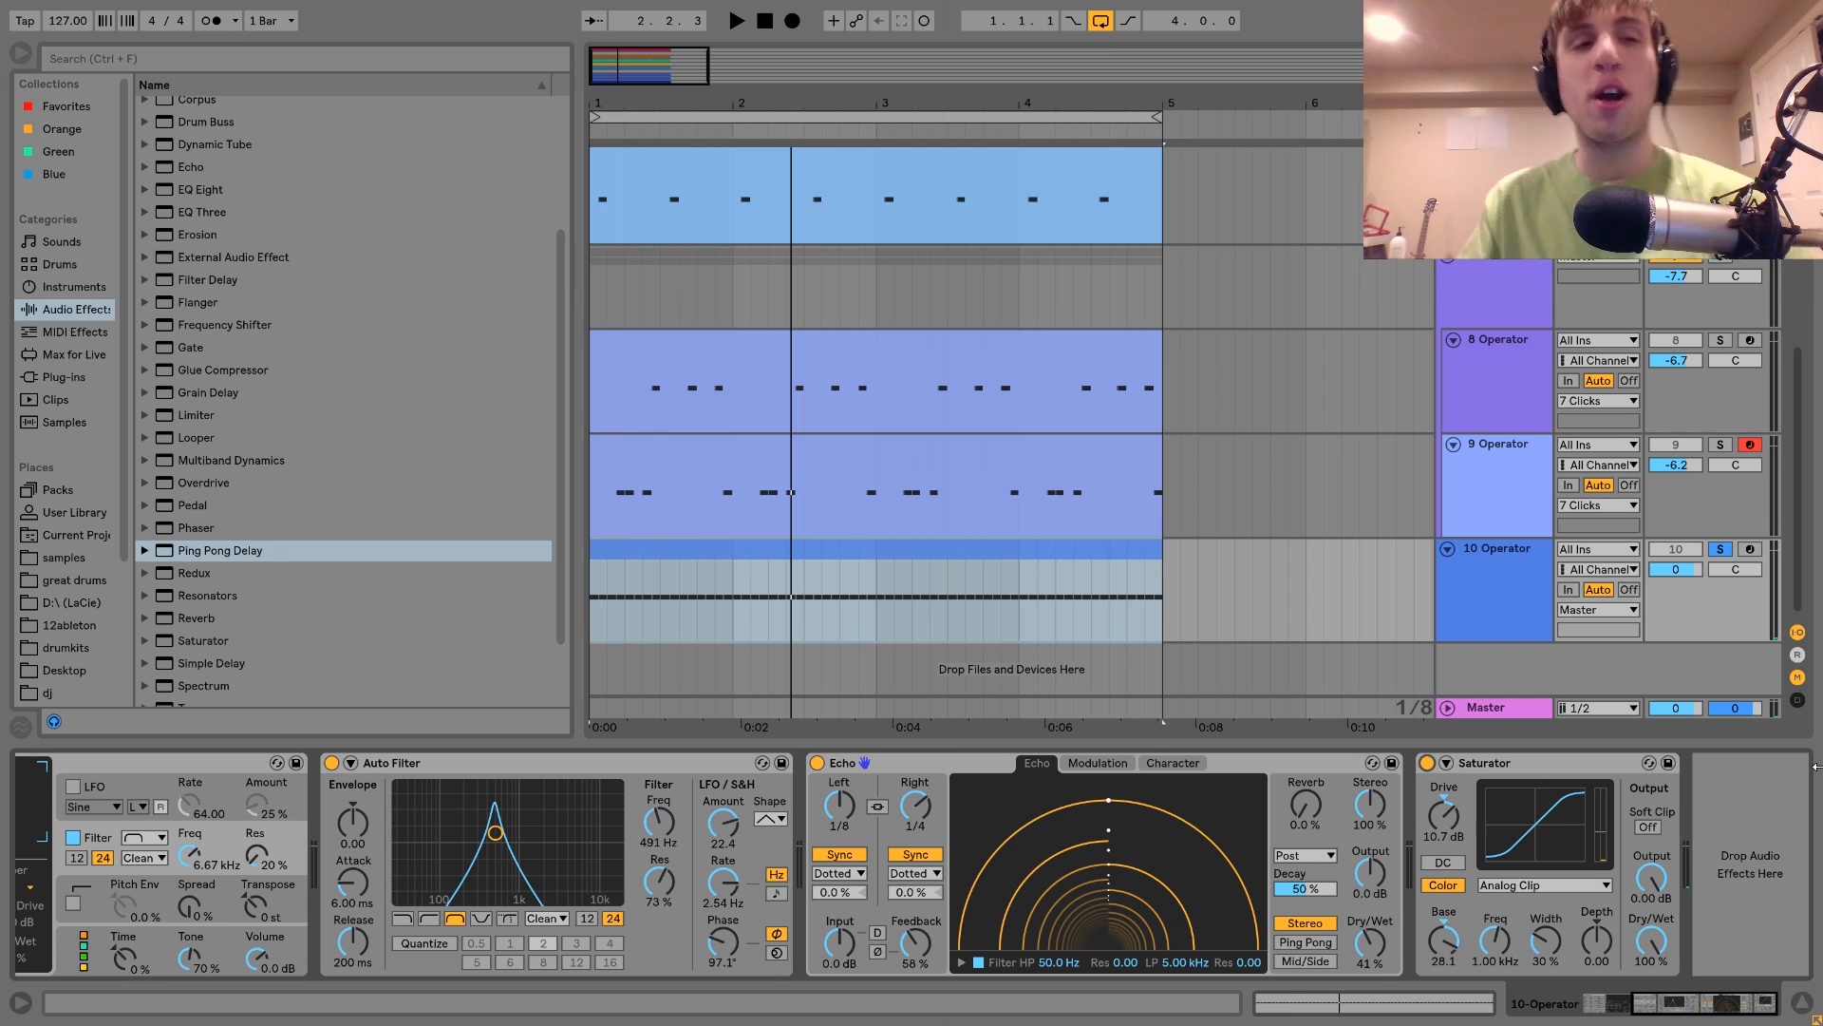
# Step: Audition short passages of the 10 Operator track with the Saturator active and take the track out of solo
pyautogui.press('space')
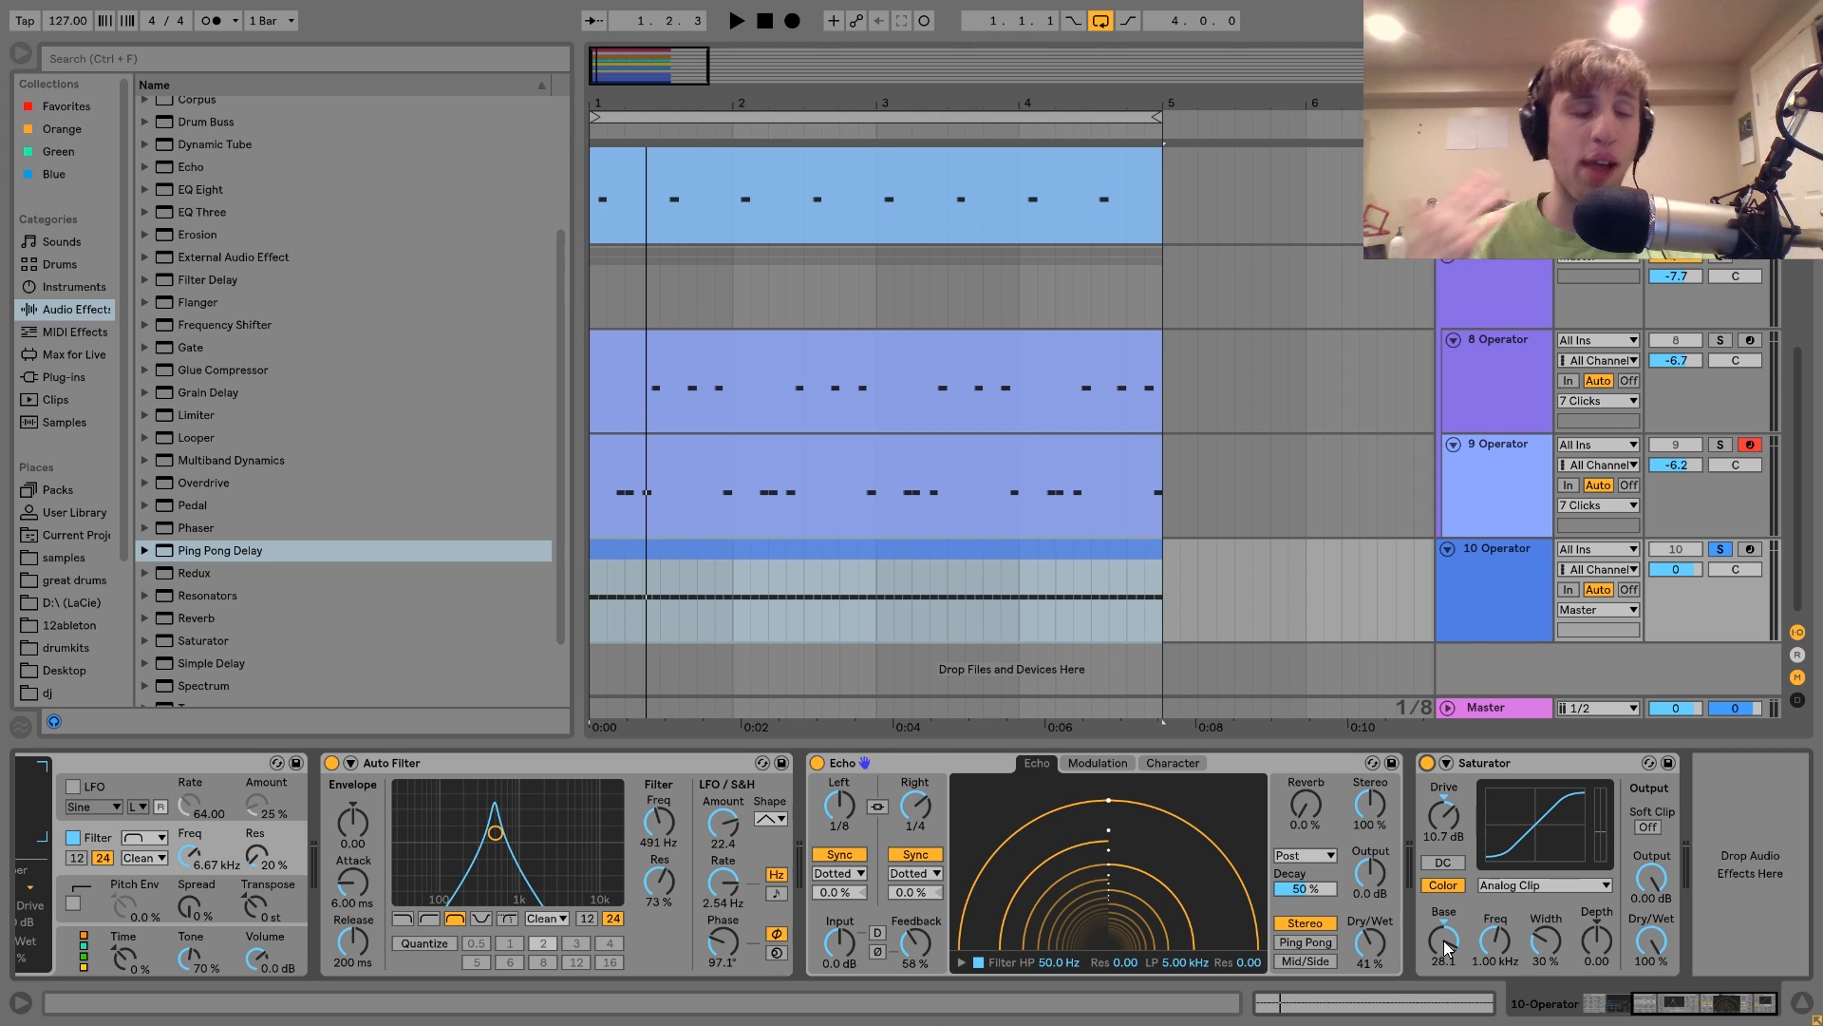
pyautogui.press('space')
pyautogui.press('space')
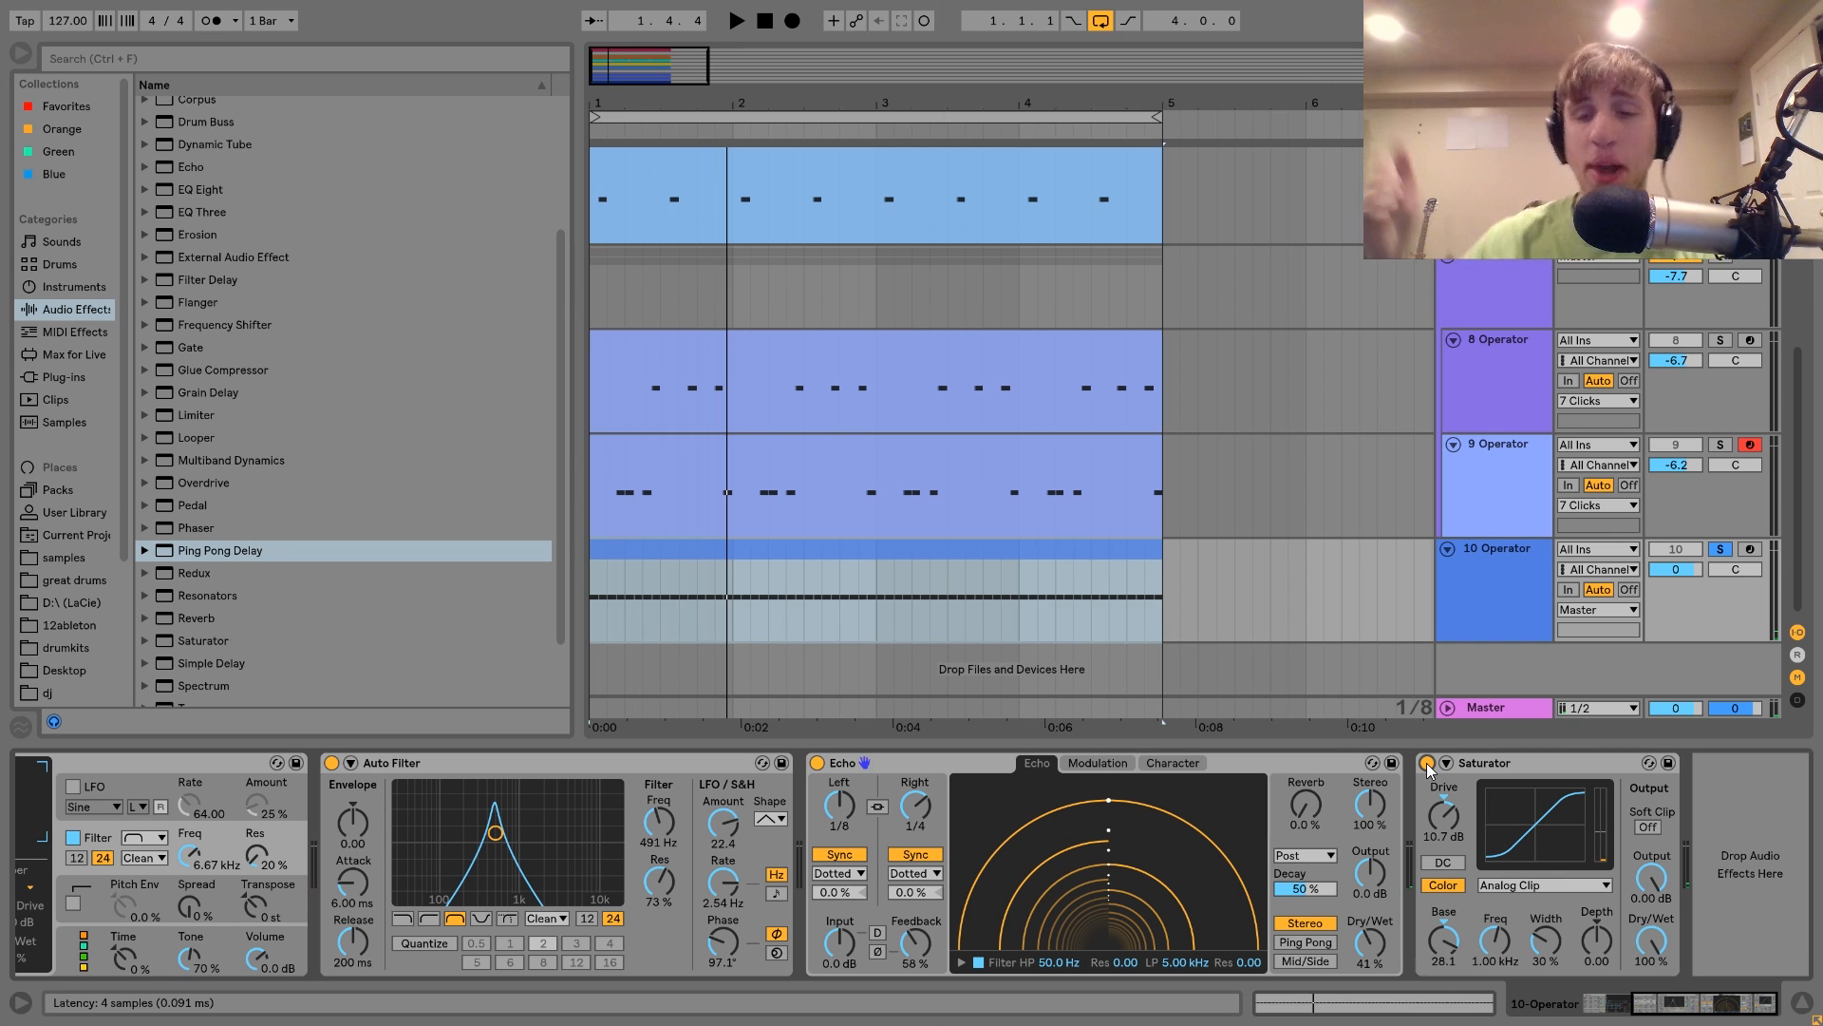
pyautogui.click(1721, 549)
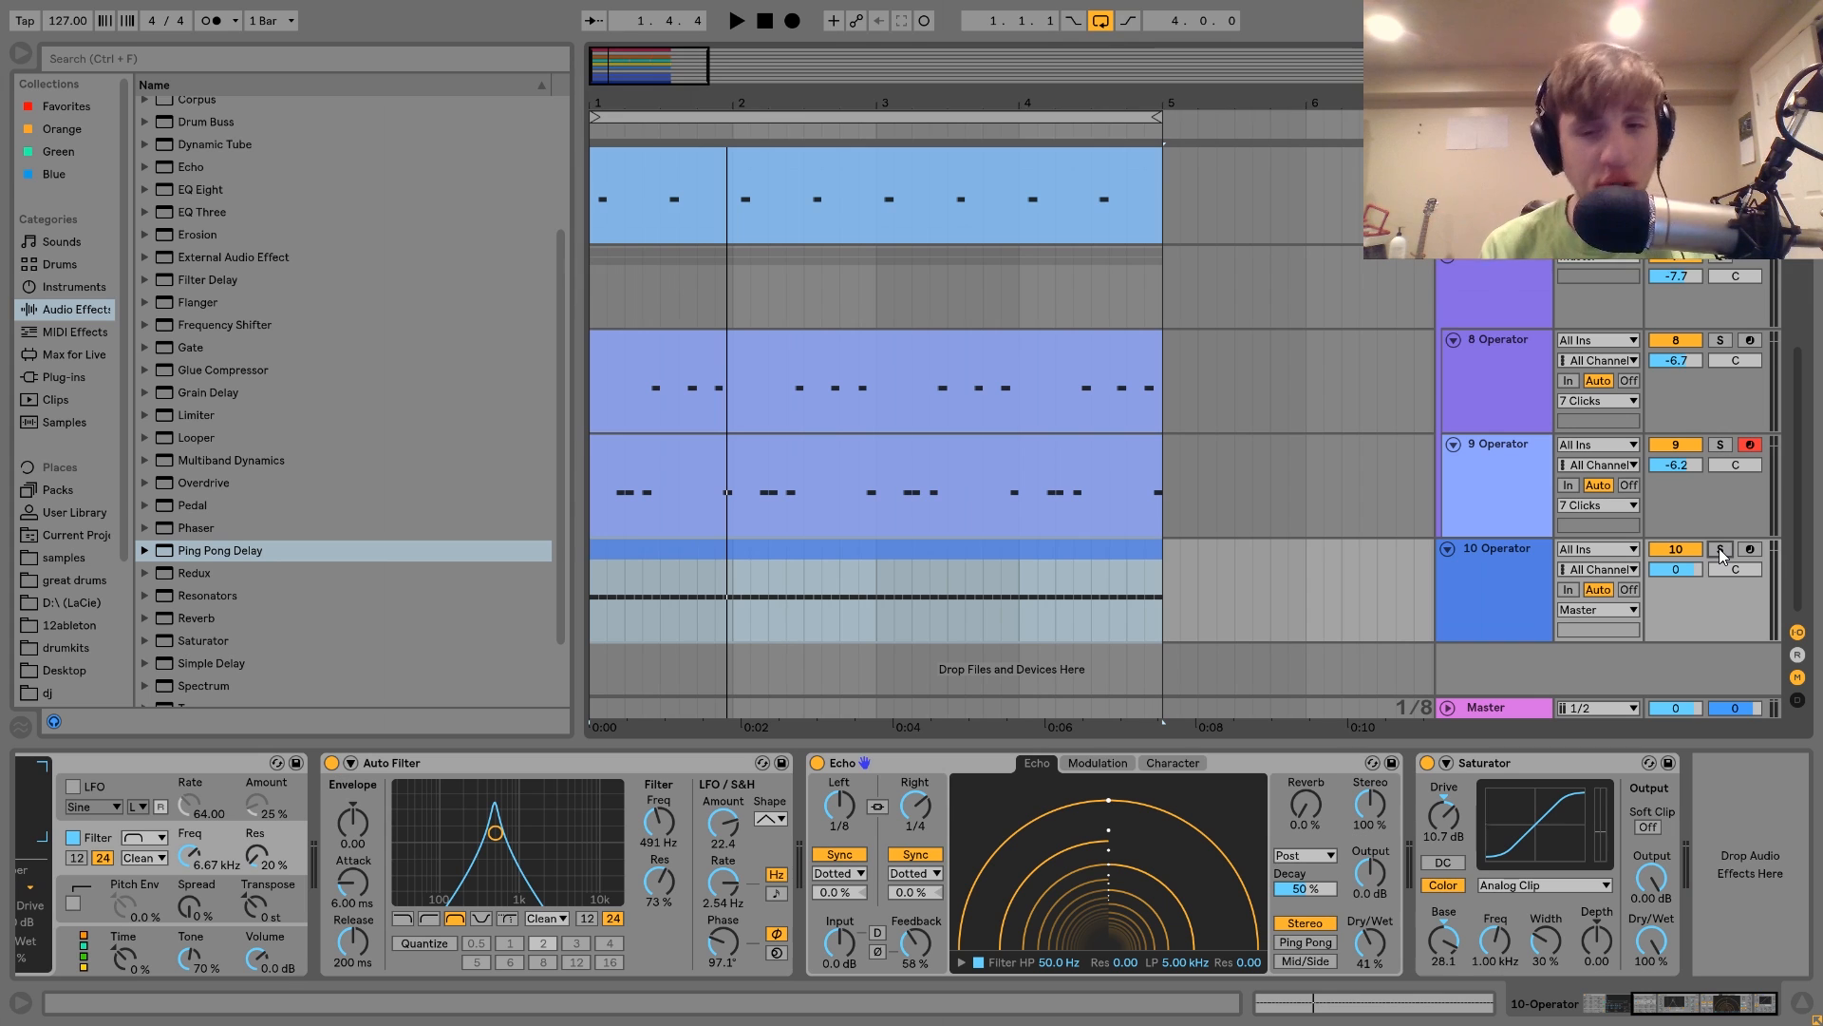